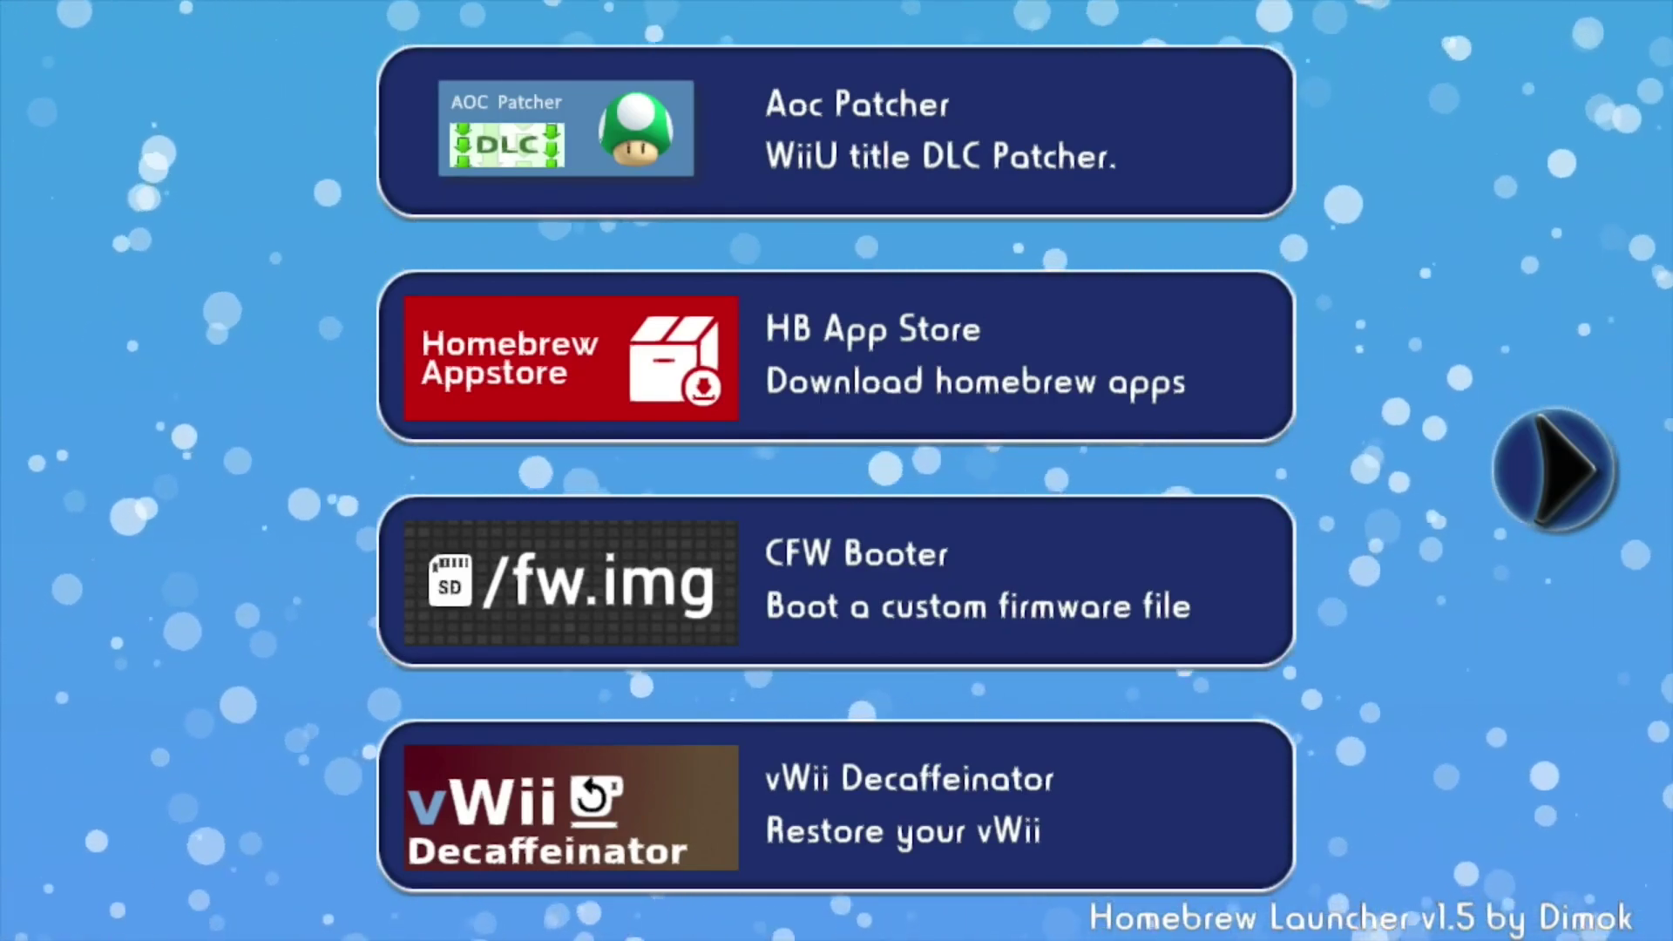
Open the HB App Store entry in Homebrew Launcher and load it
key("Return")
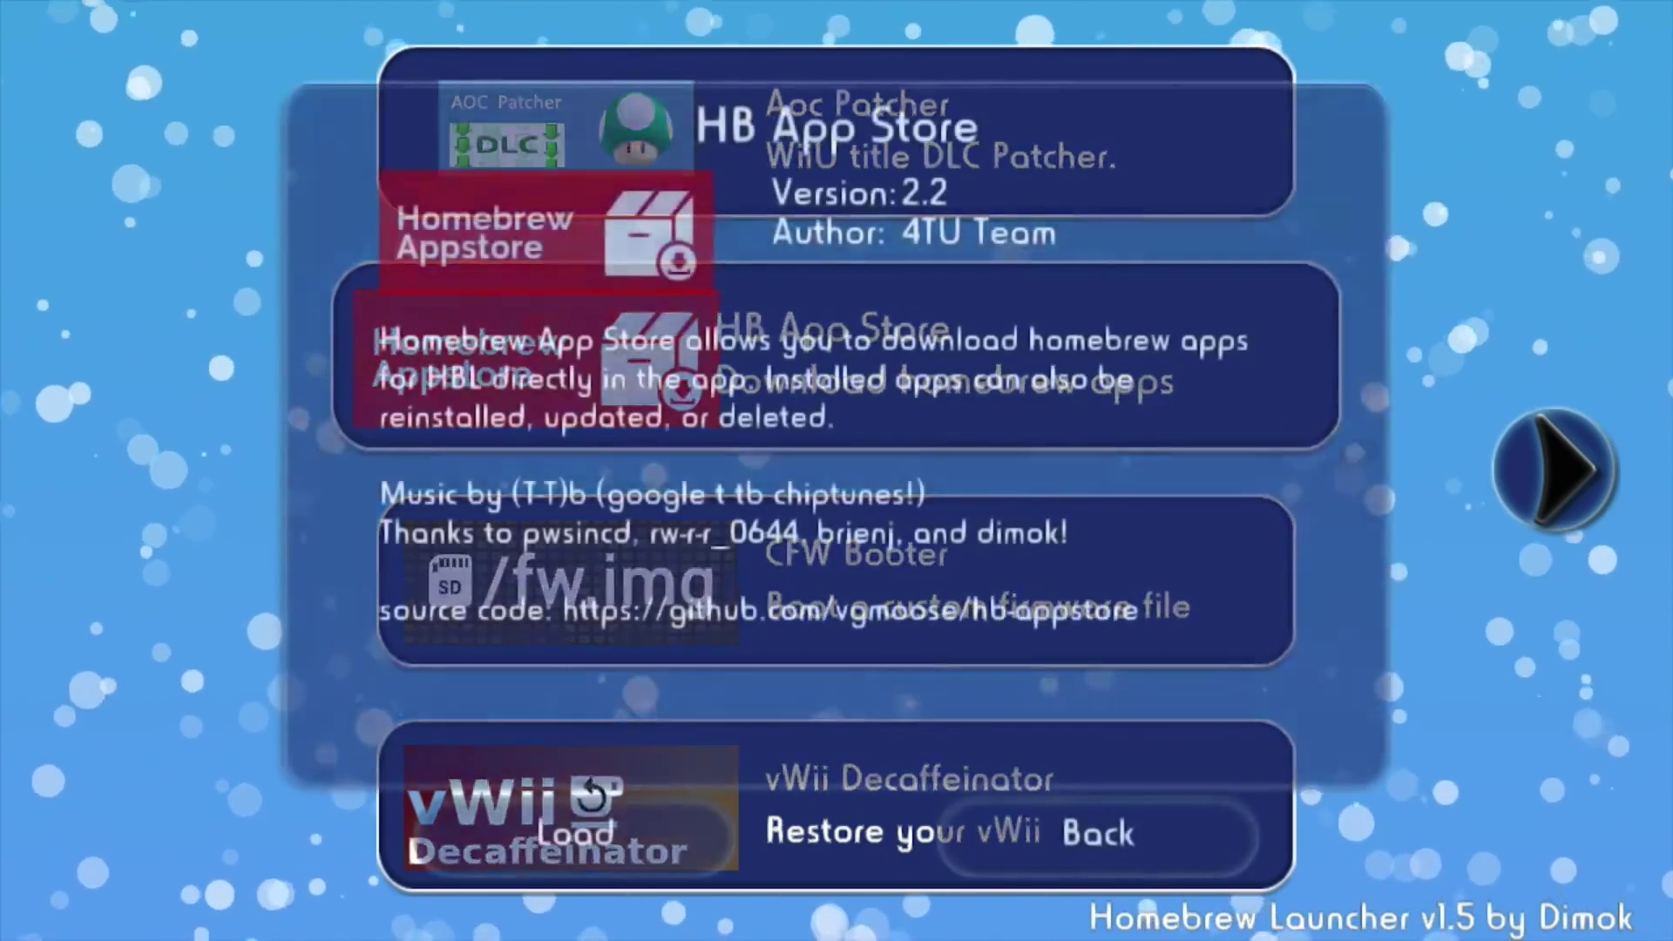
key("Return")
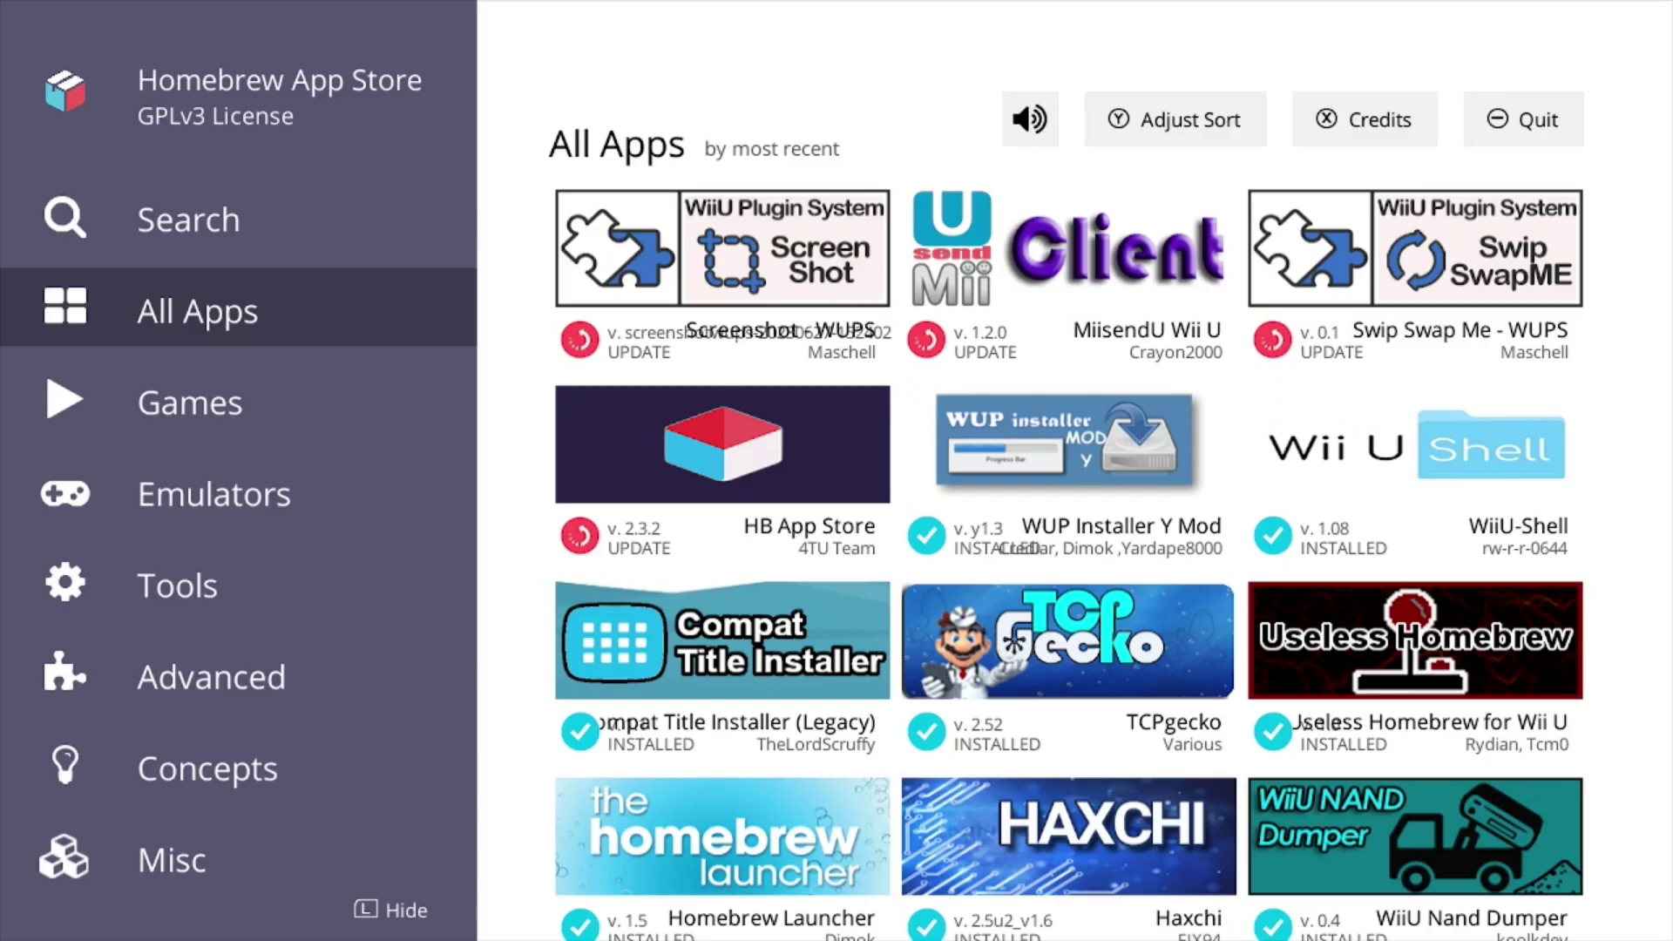
Search the app store for 'mocha' and hide the keyboard to see the results
left_click(188, 220)
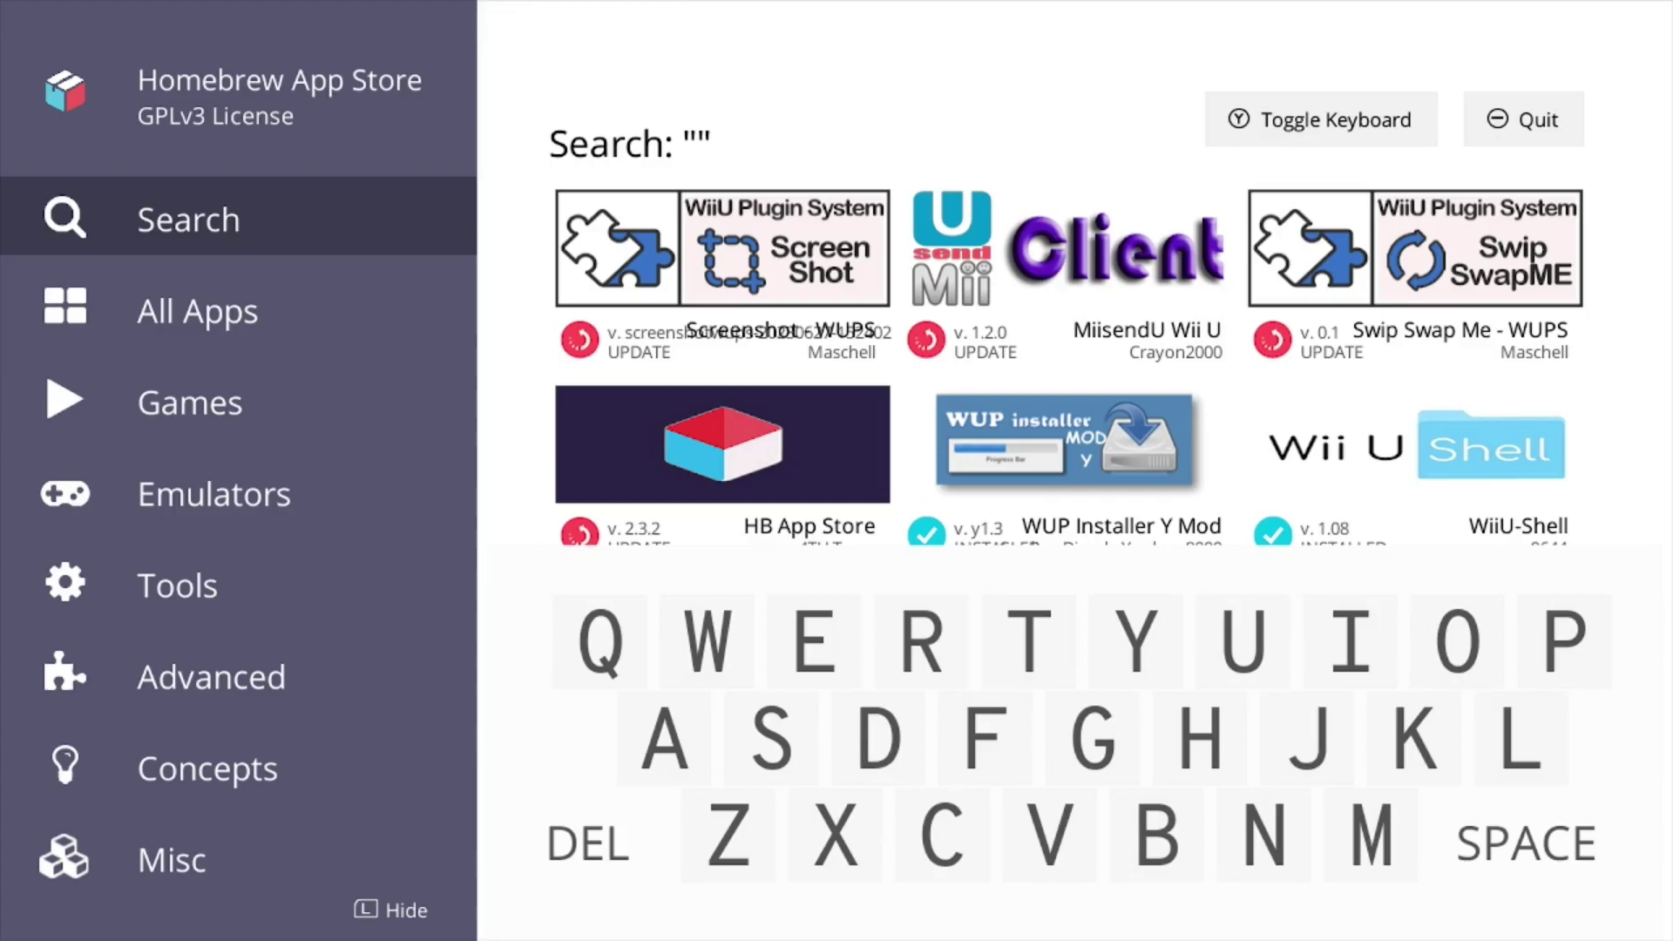
left_click(1371, 834)
left_click(1457, 641)
left_click(942, 835)
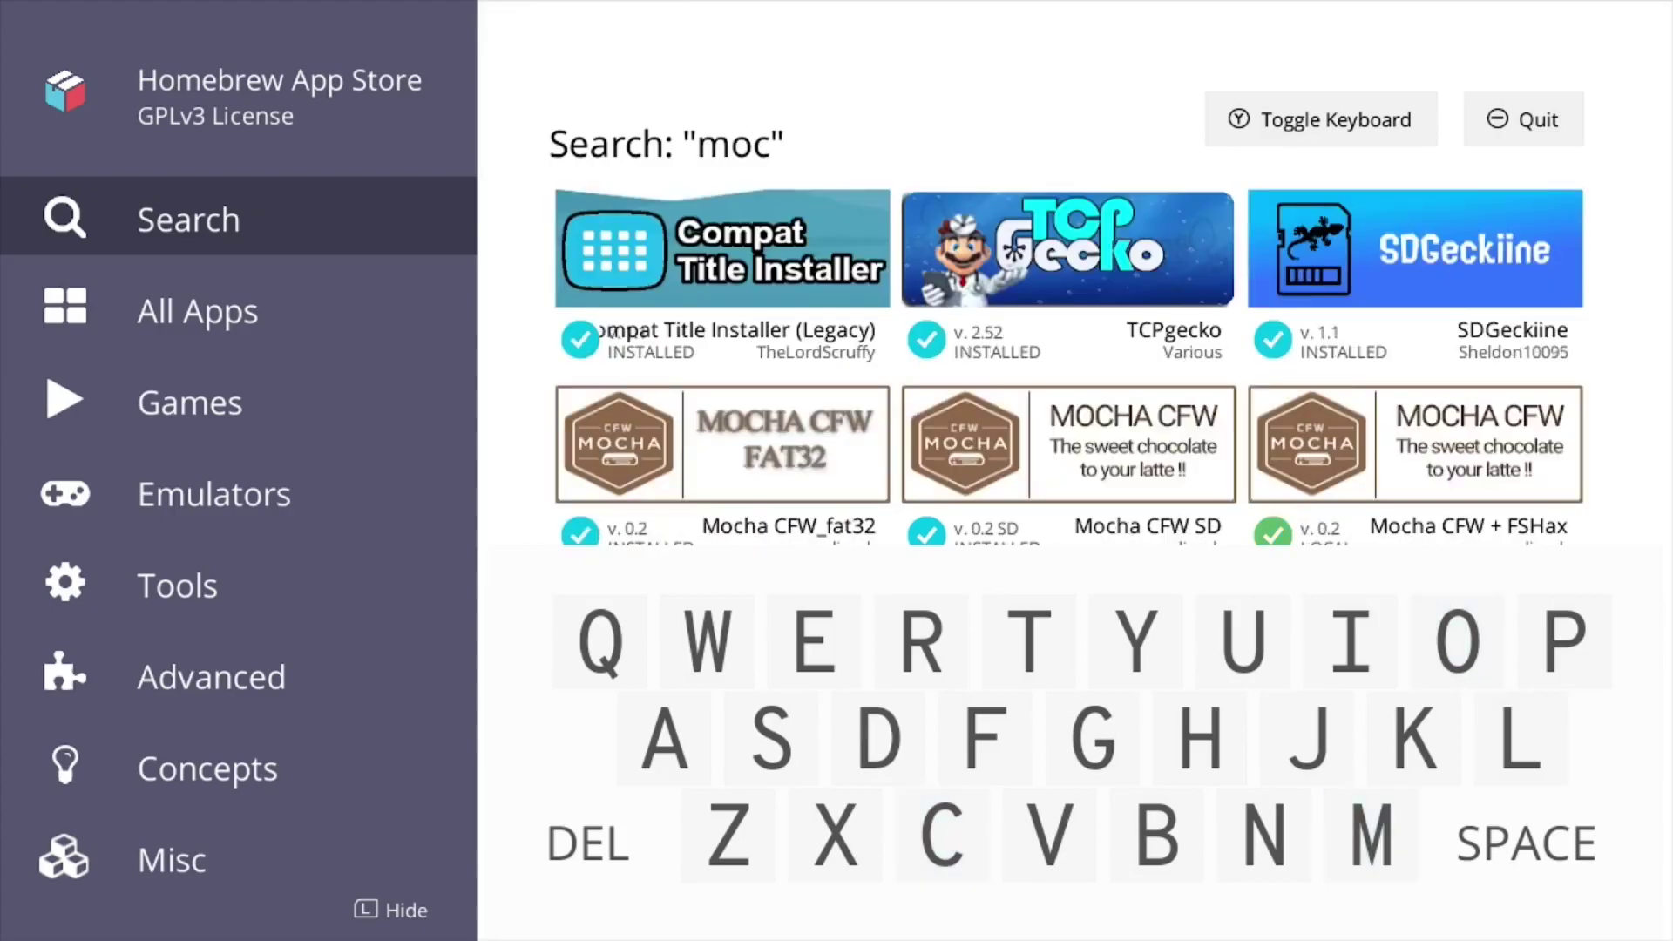
left_click(1200, 736)
left_click(664, 736)
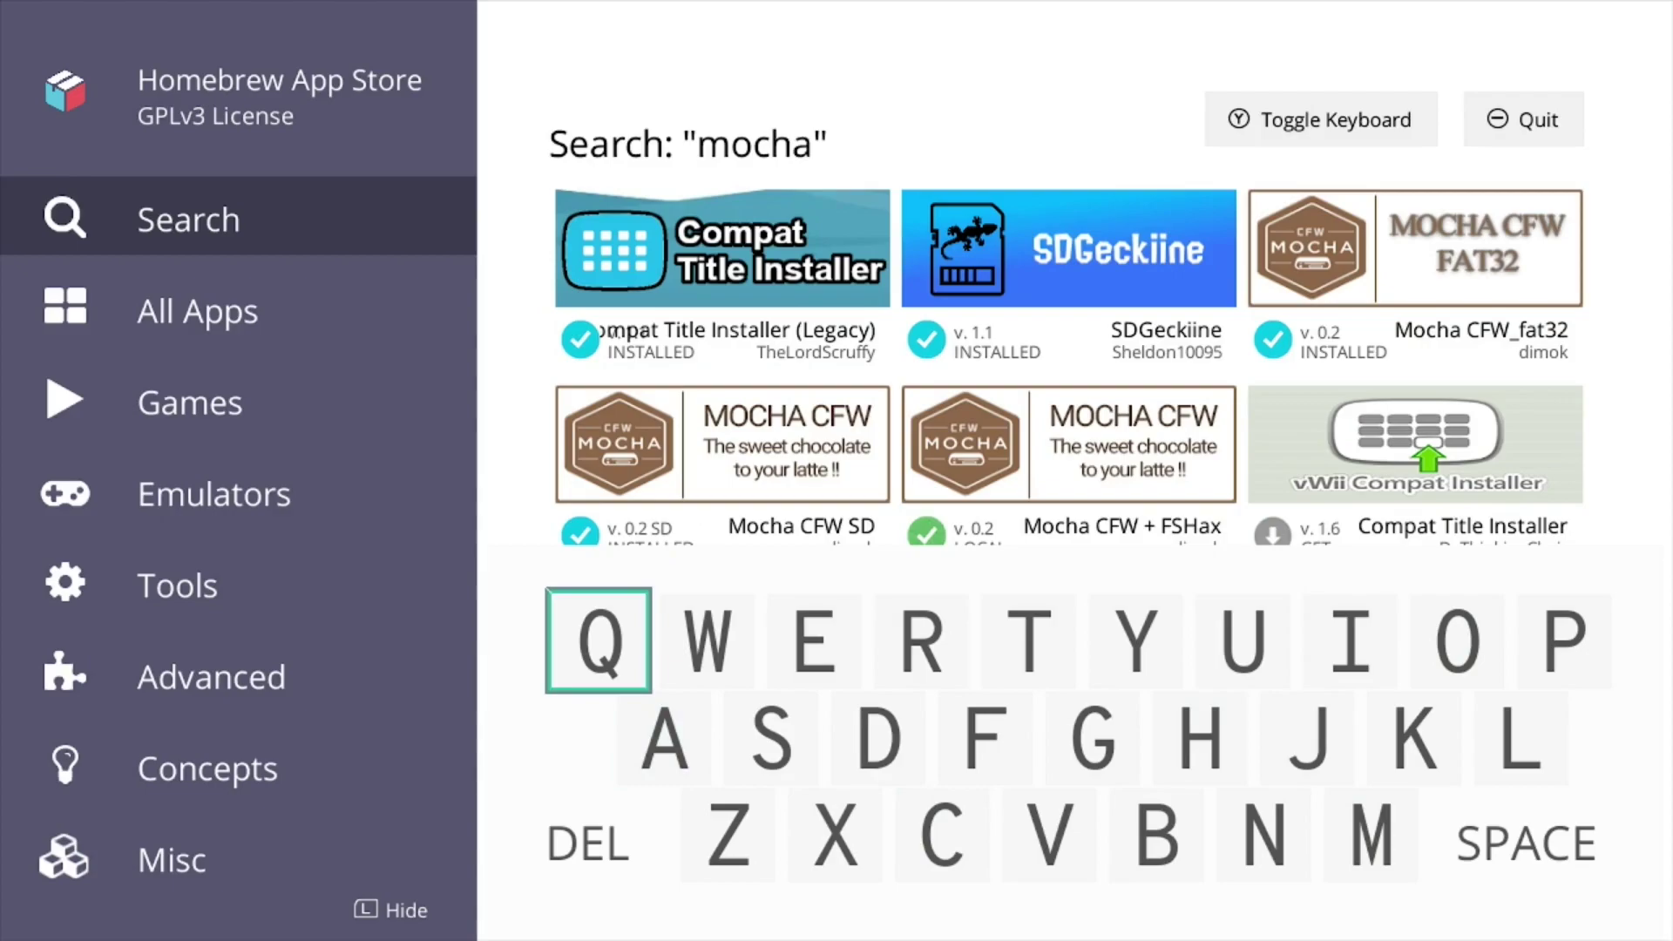
key("y")
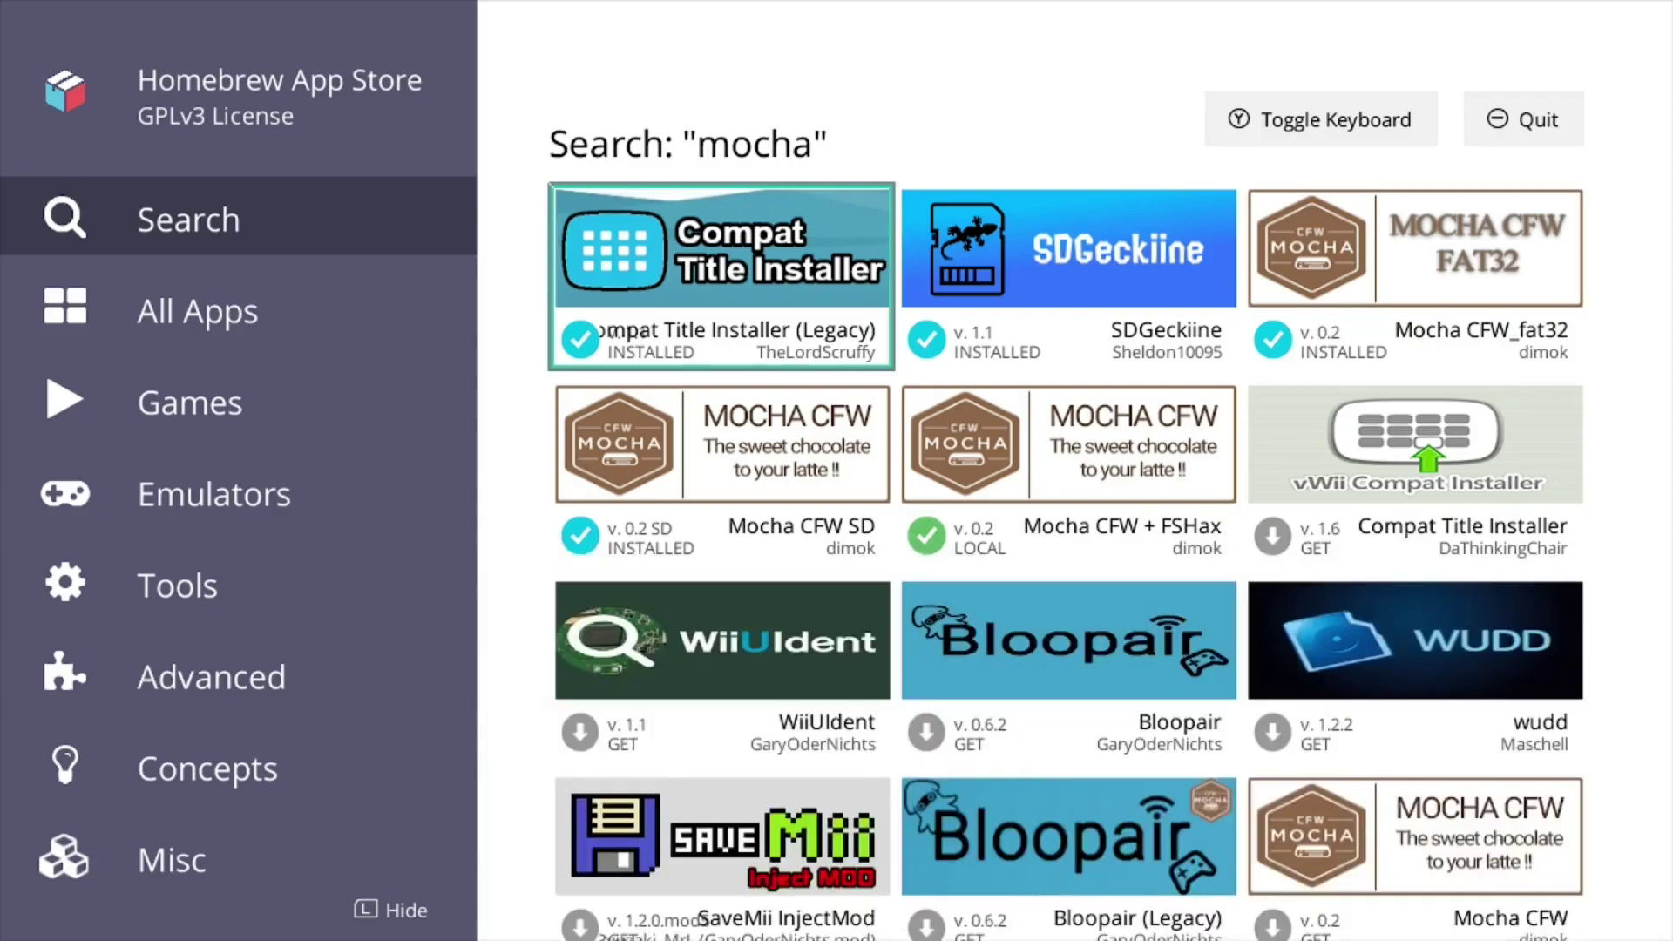
Check the Mocha CFW + FSHax details to confirm it offers Reinstall, then return to results
key("Down")
key("Right")
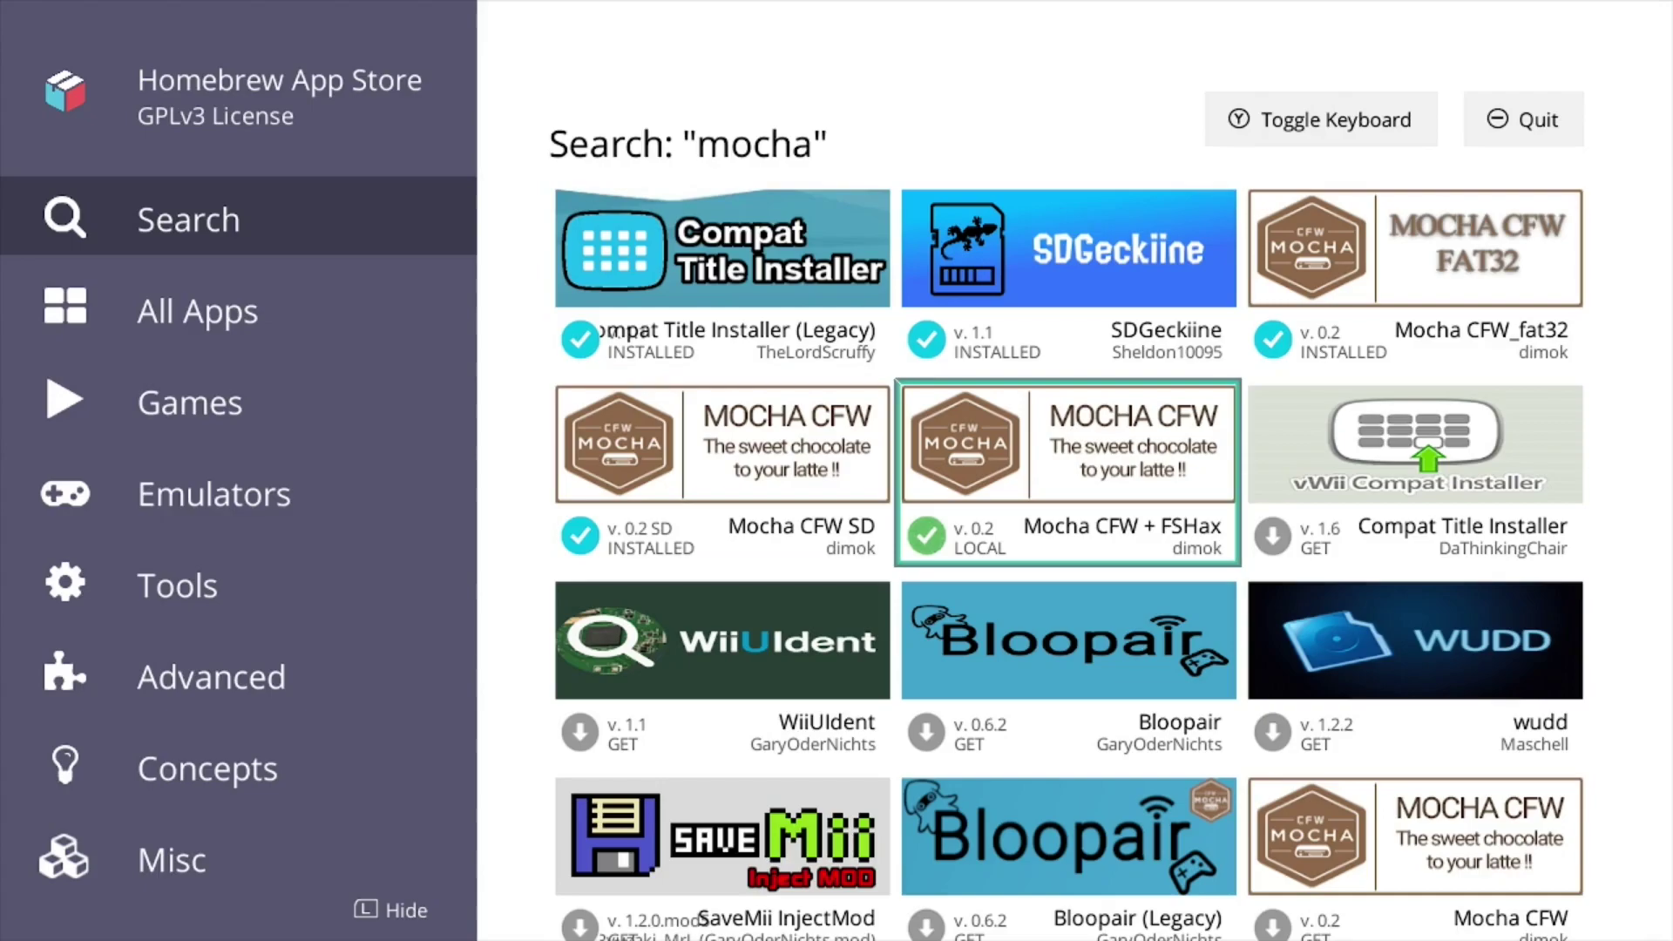
key("a")
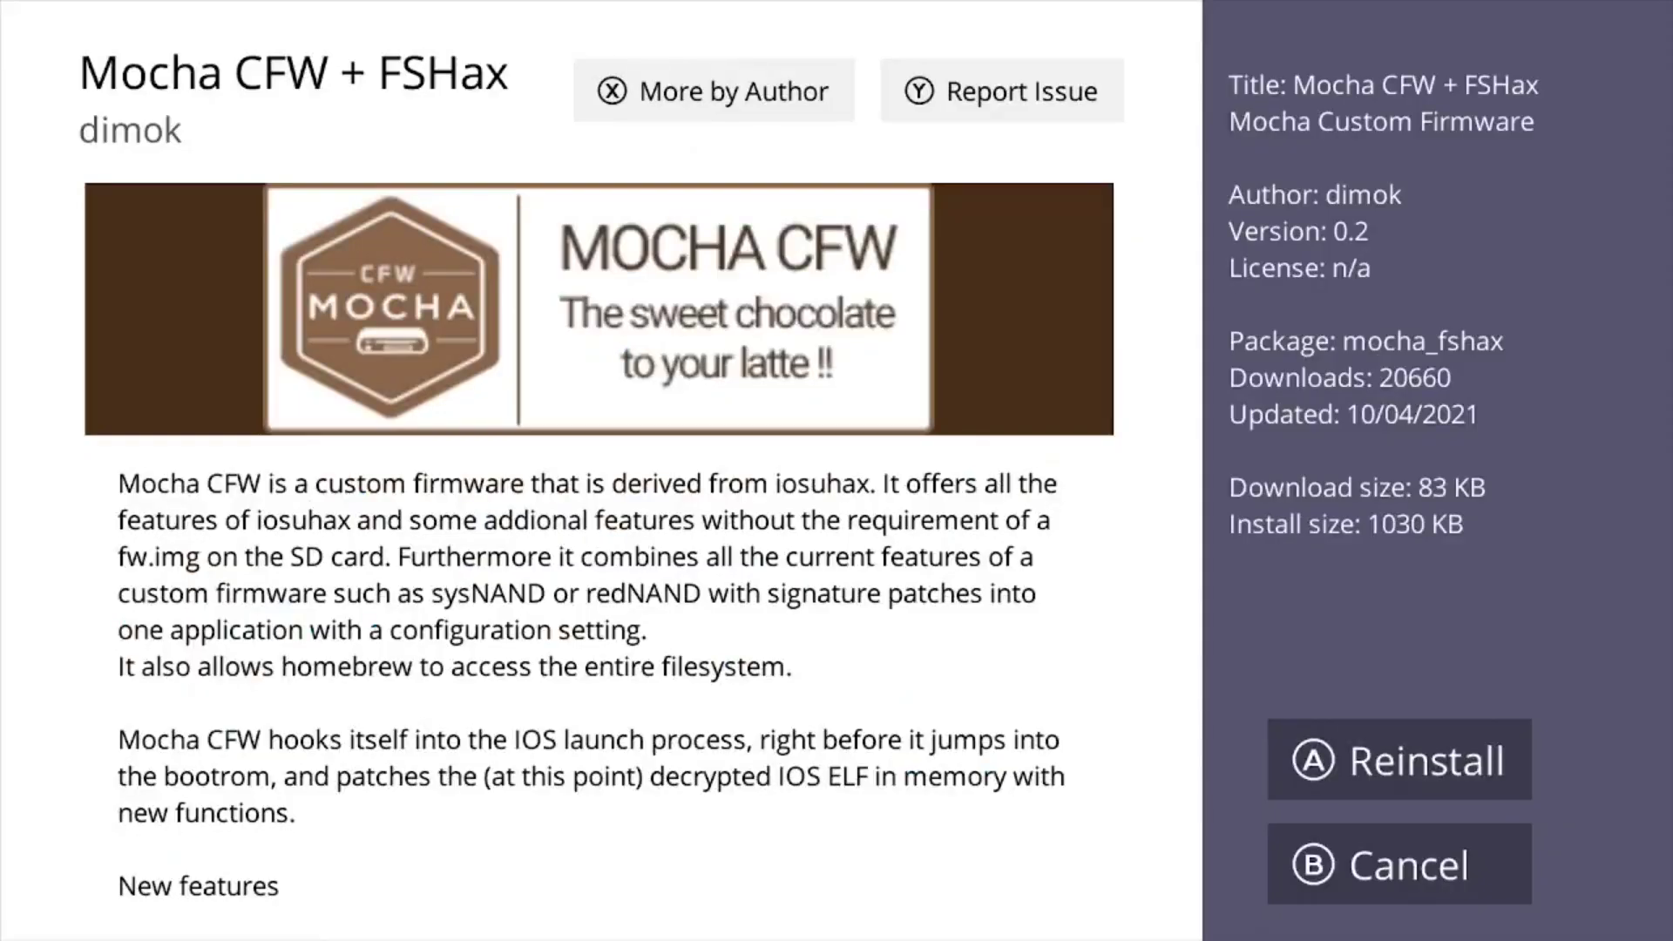
key("b")
key("a")
key("b")
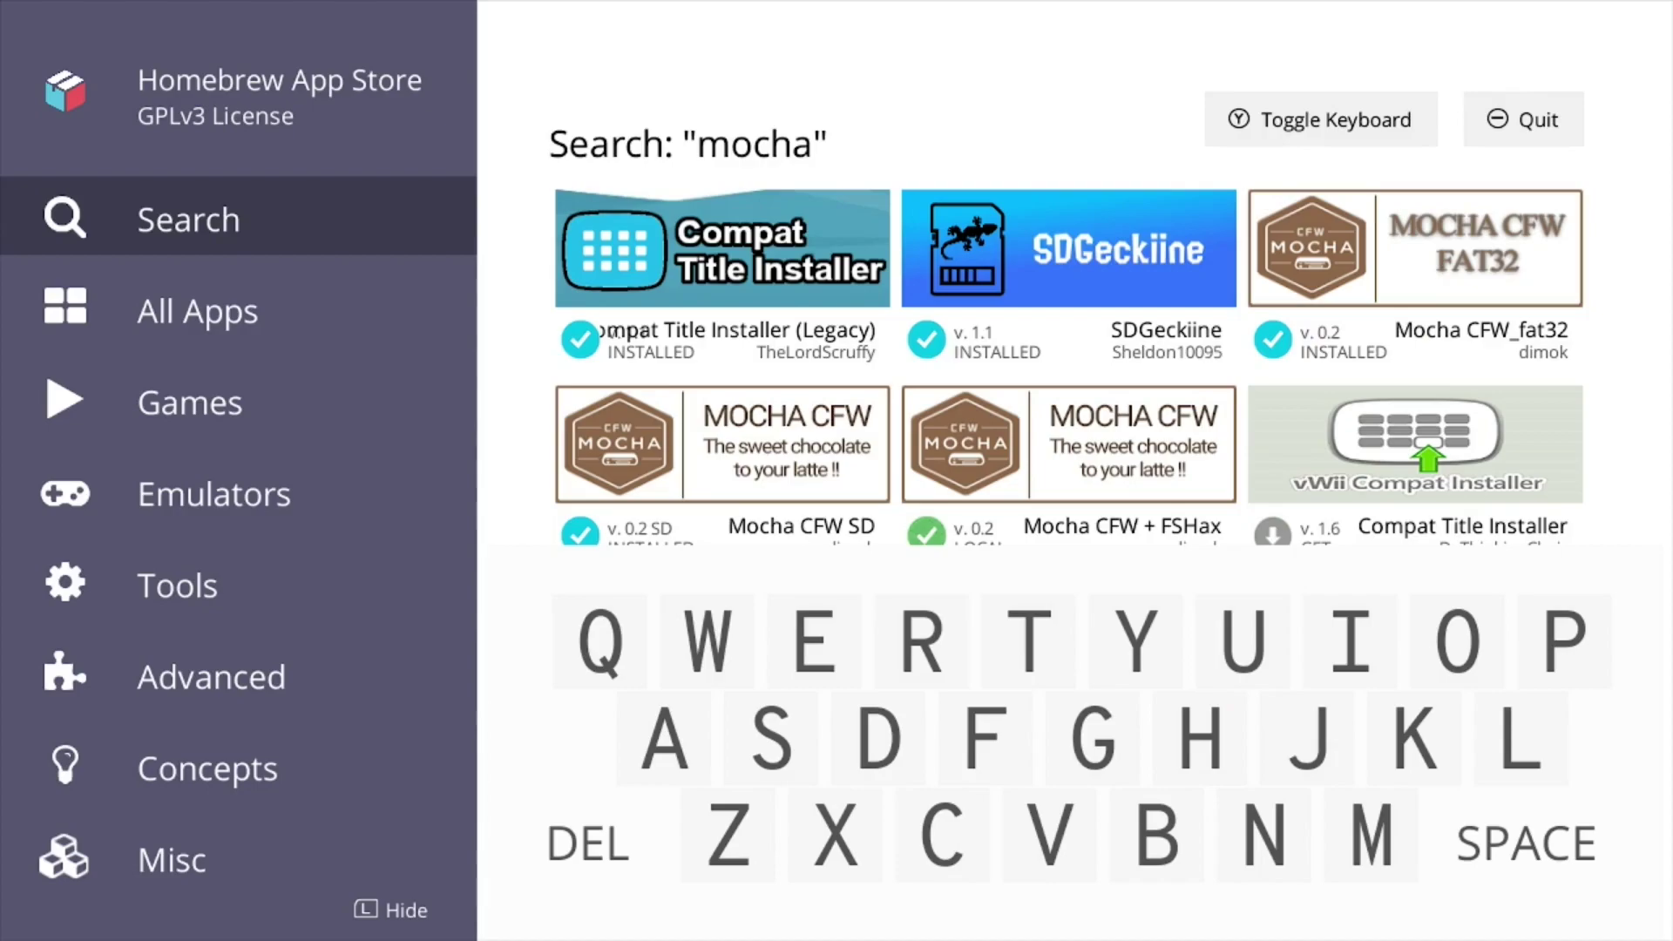
Replace the query with 'ftp' and view the FTPiiU_Everywhere by Dimok details page
key("BackSpace")
key("BackSpace")
key("BackSpace")
key("BackSpace")
key("BackSpace")
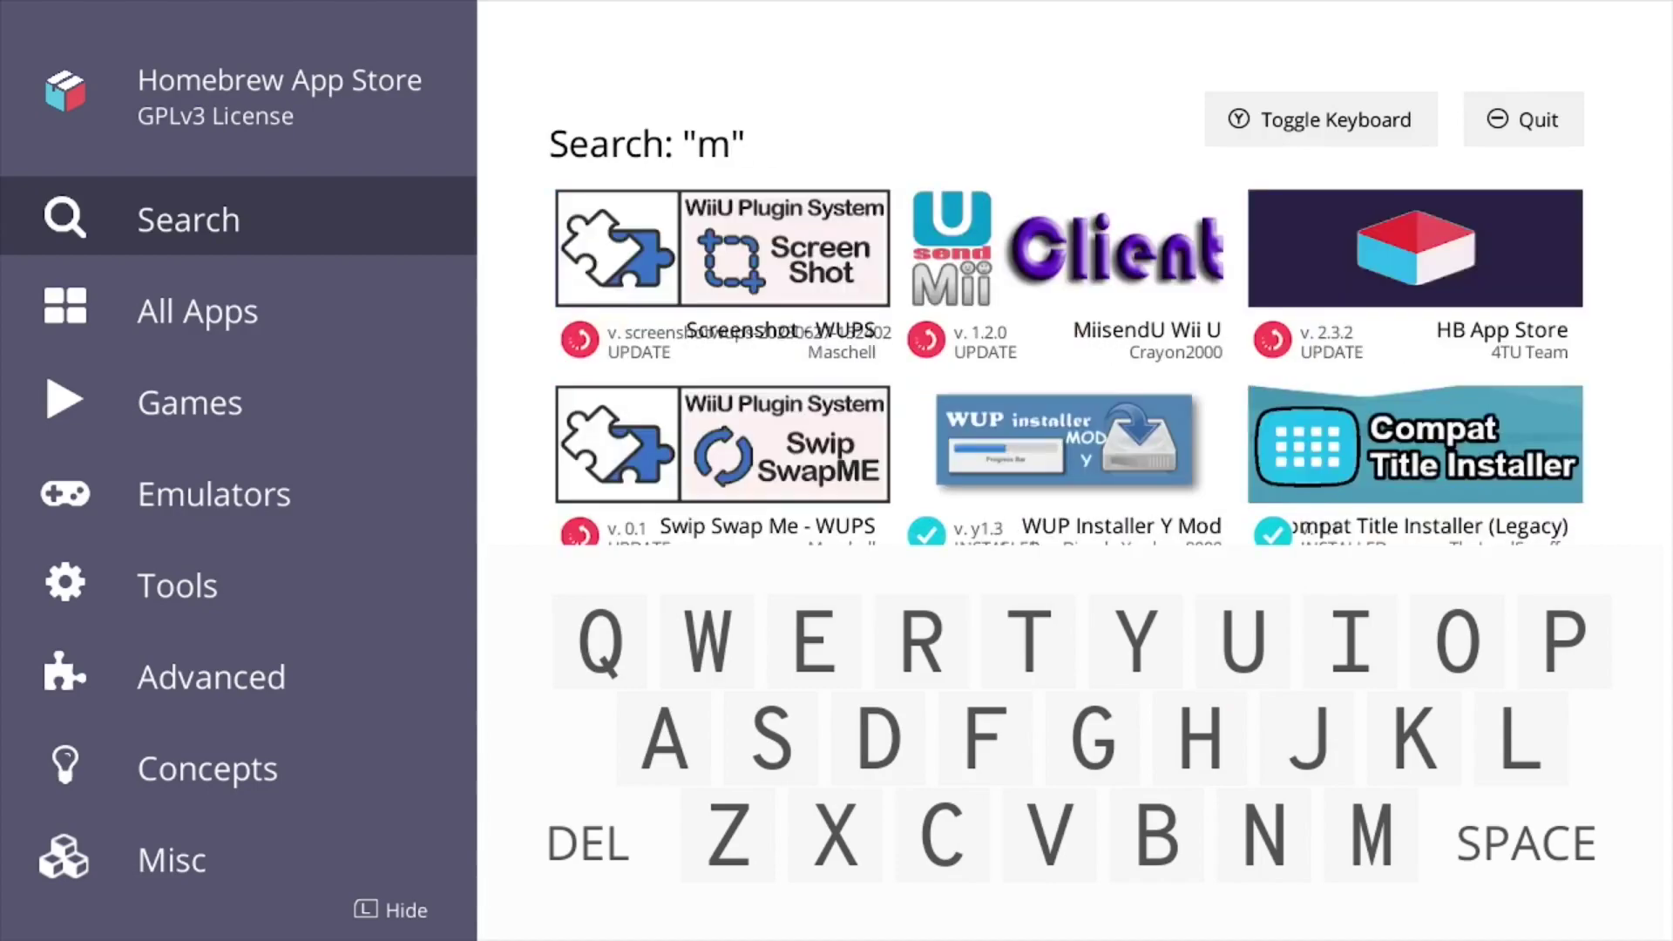
type("f")
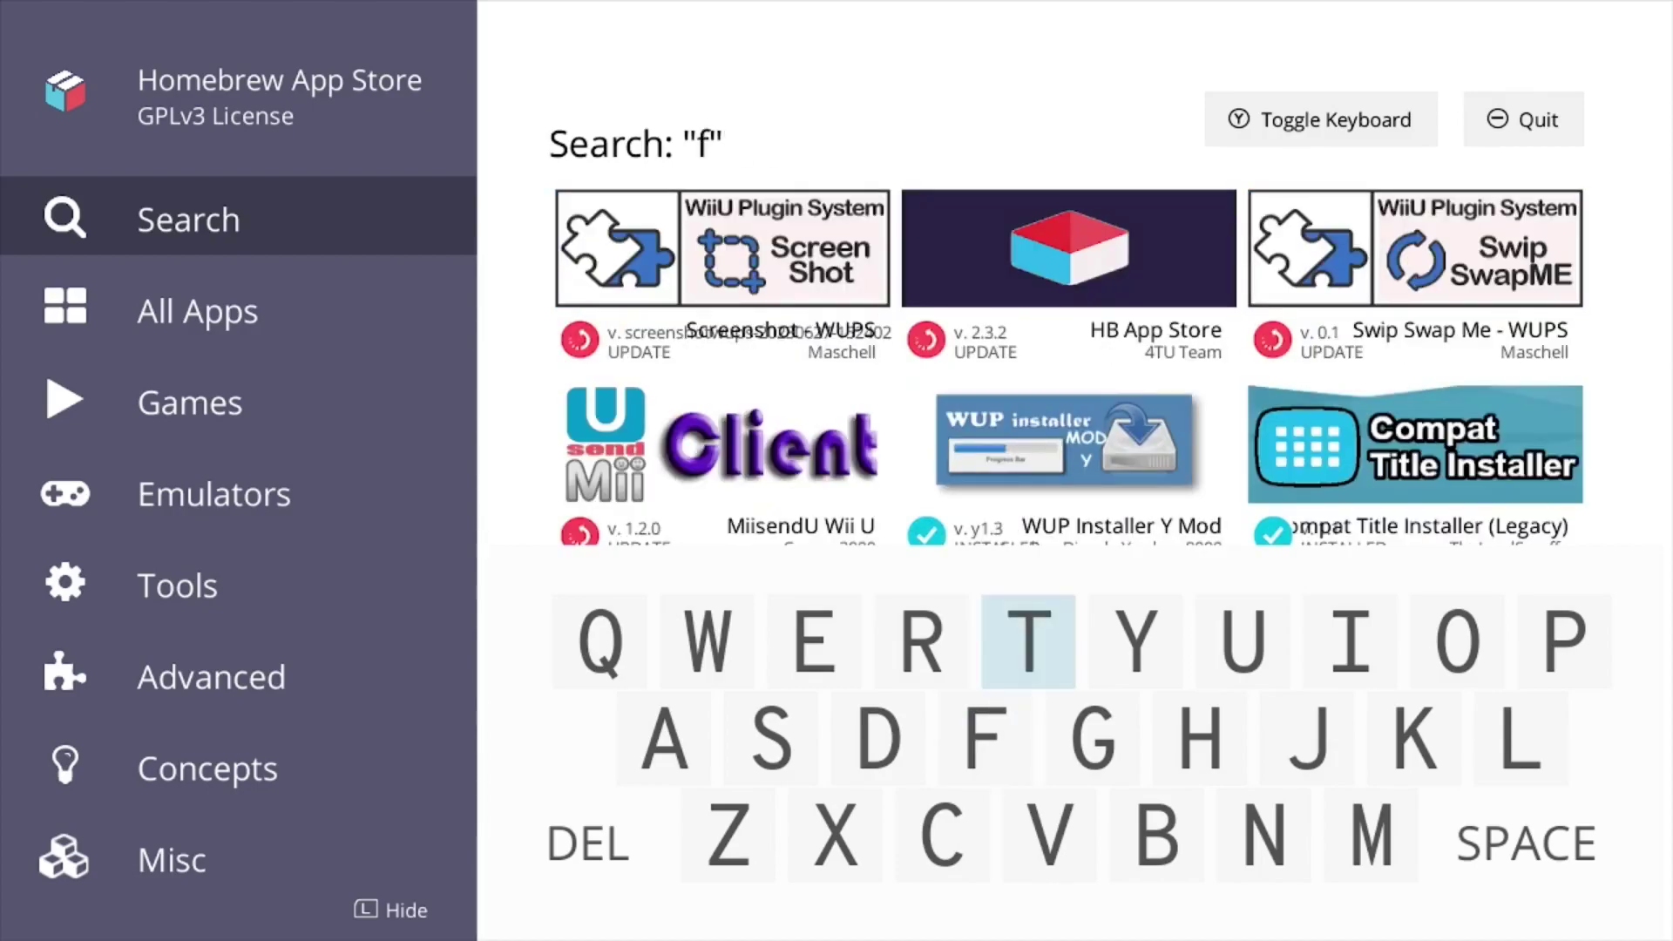
type("tpy")
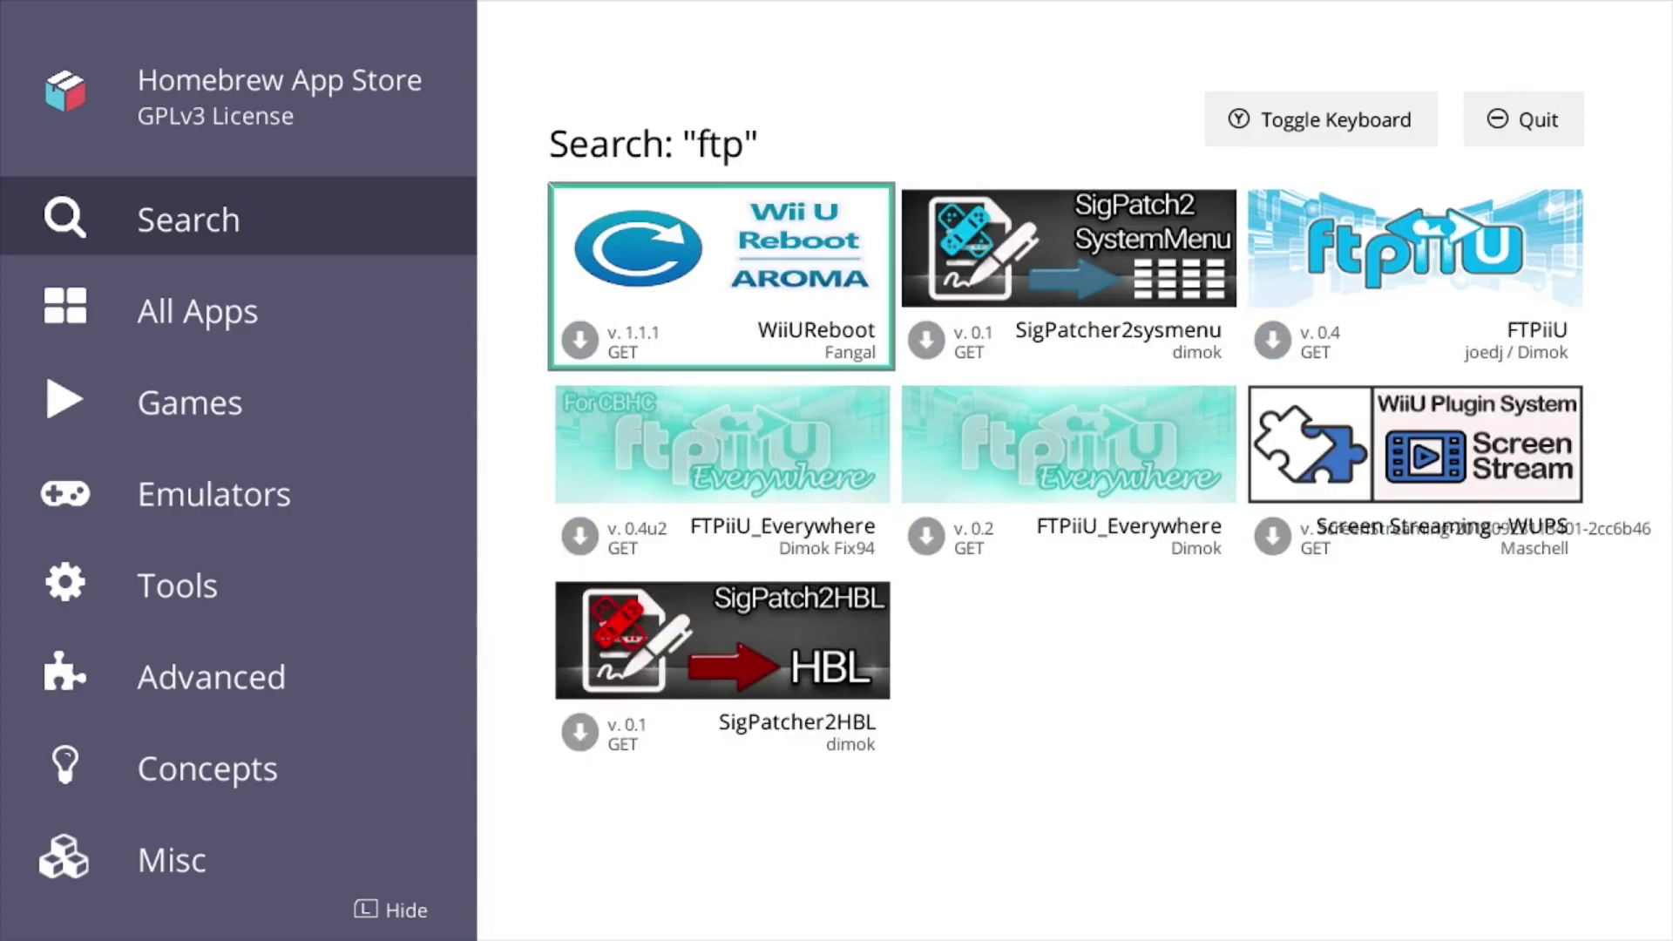
key("Down")
key("Right")
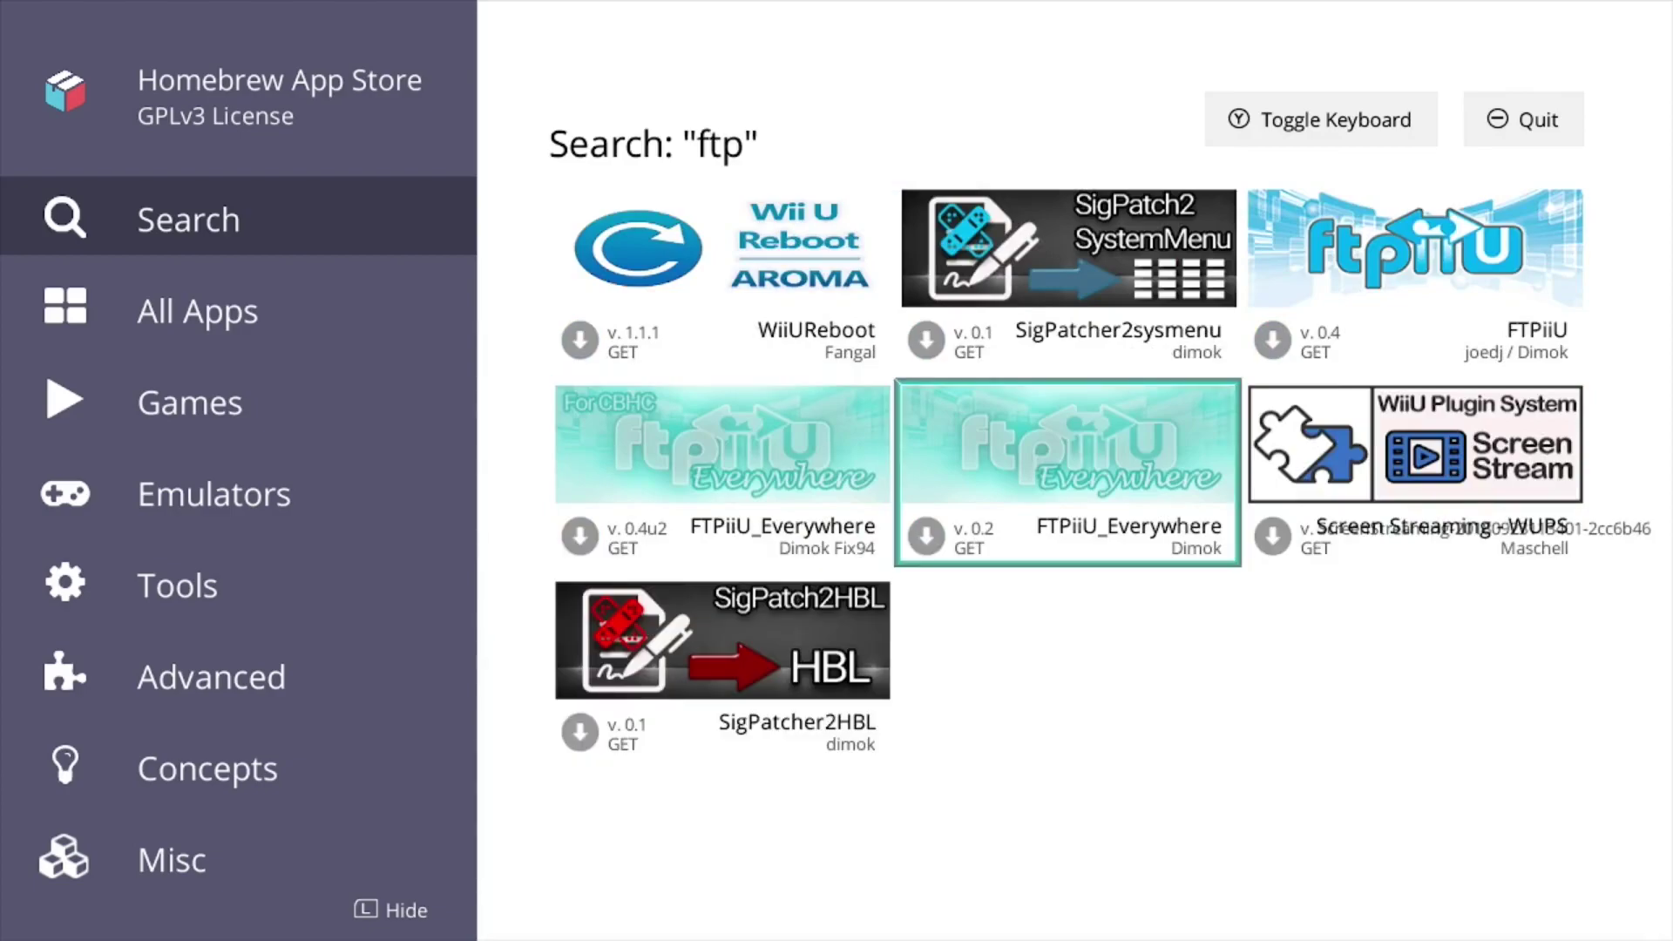
key("a")
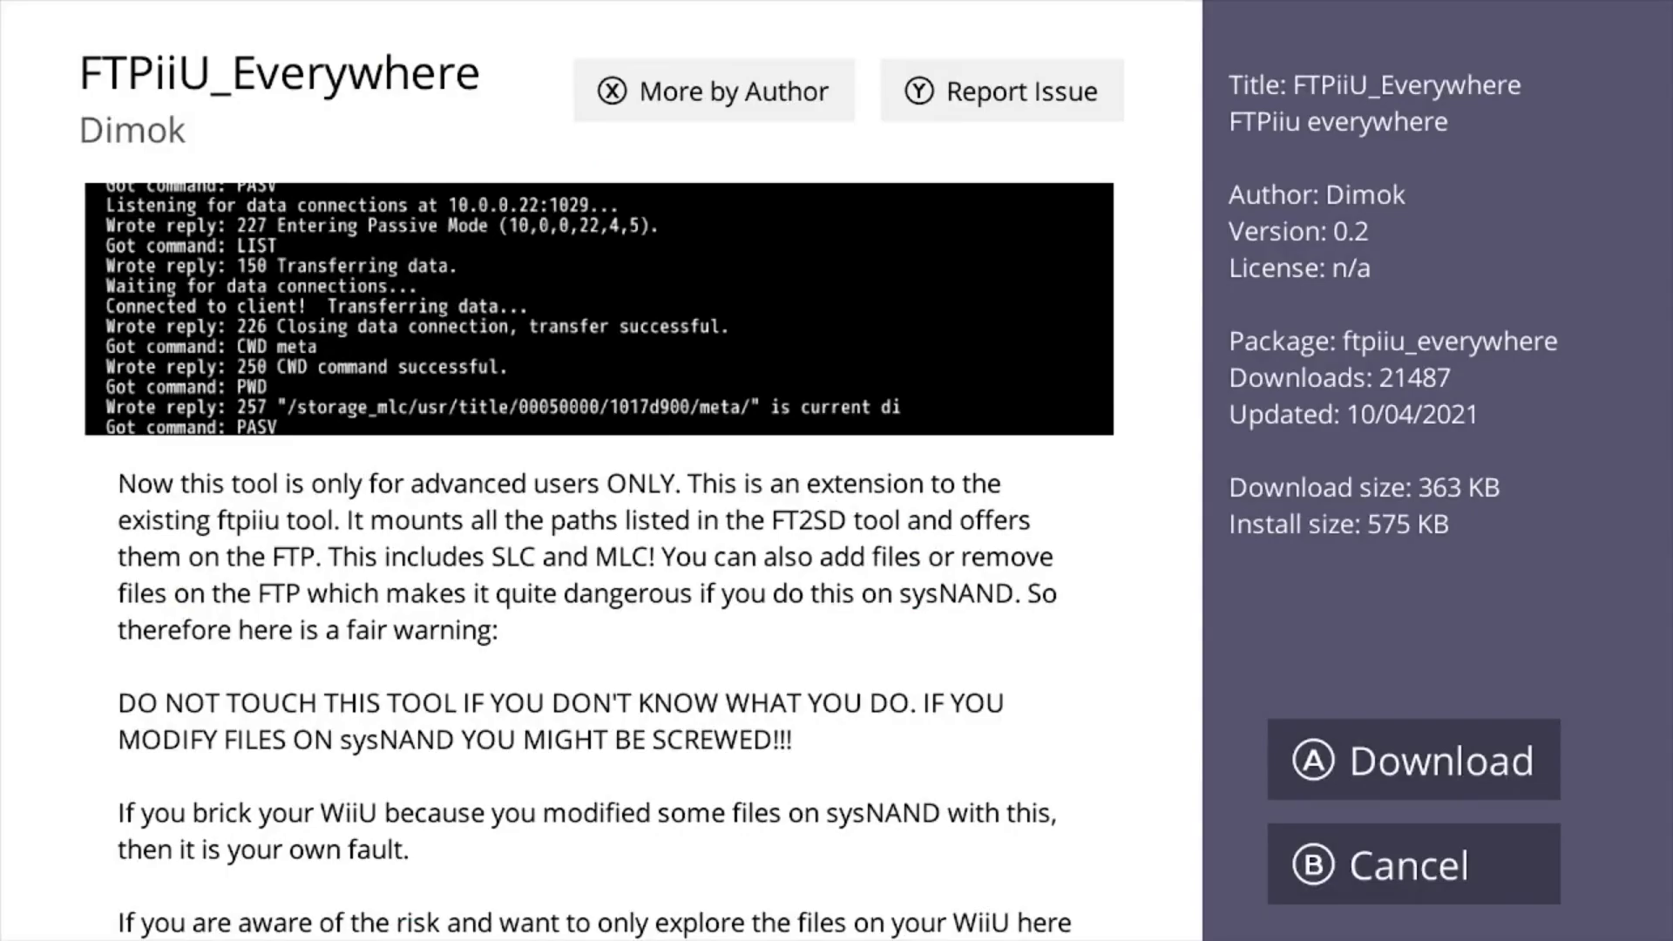
key("b")
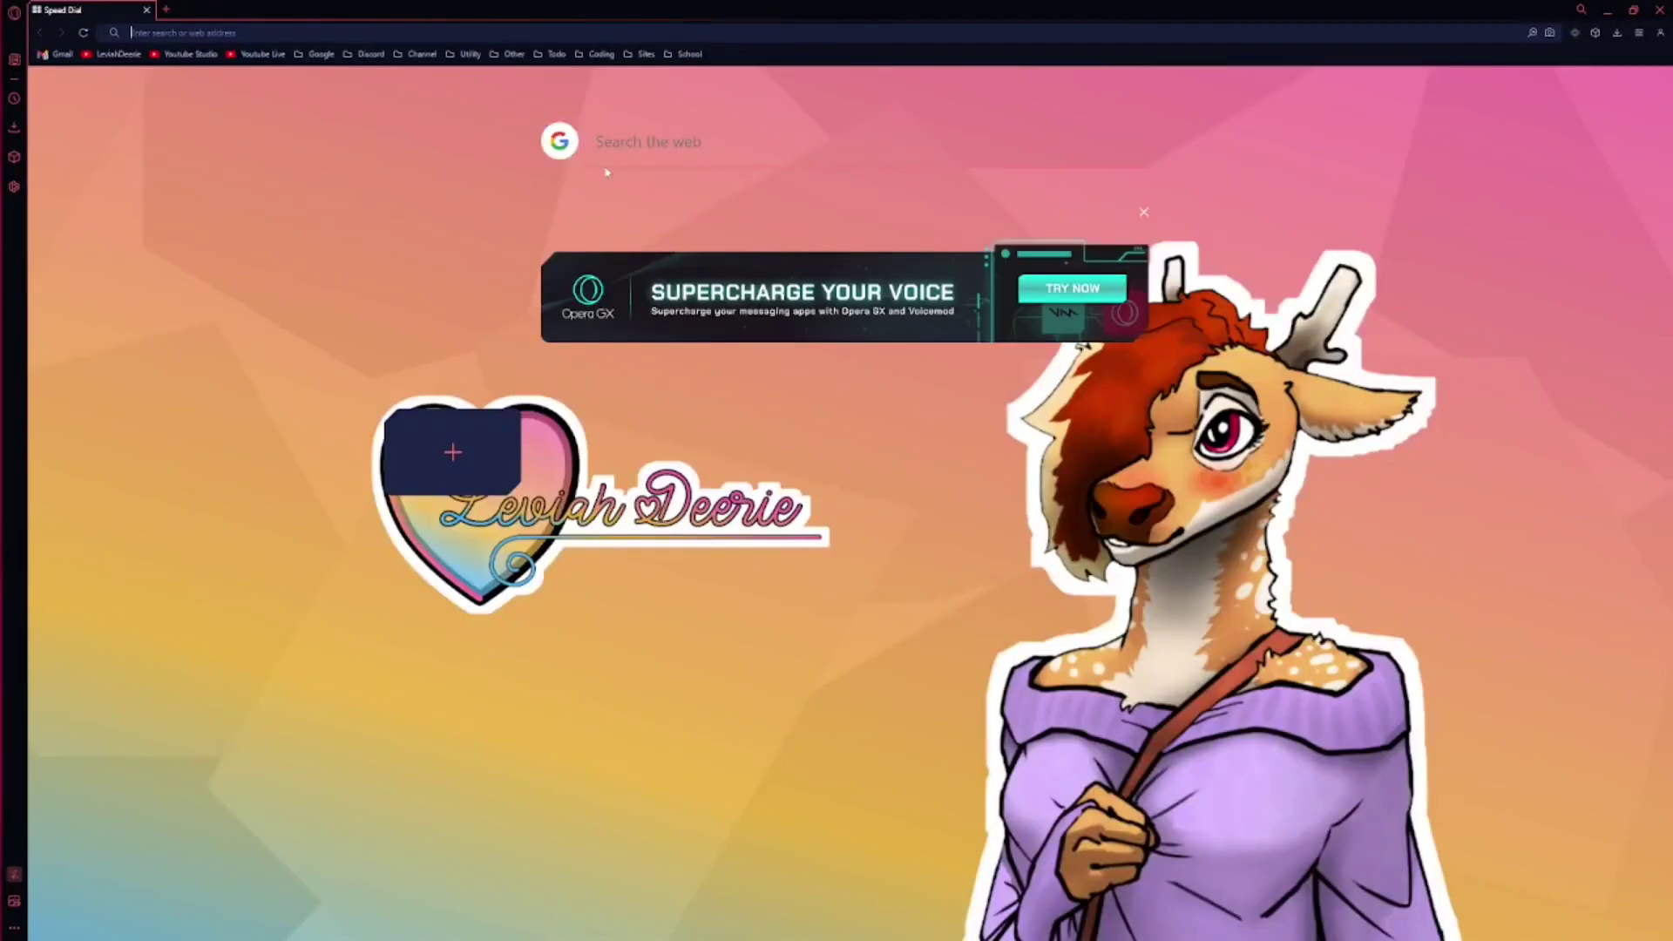
Go to the BlaklavaFxPacks Wii U Map Manager page and download the zip
left_click(290, 33)
type("sites.google.com/prod/view/blaklavafxpacks/wii-u-map-manager")
key("Return")
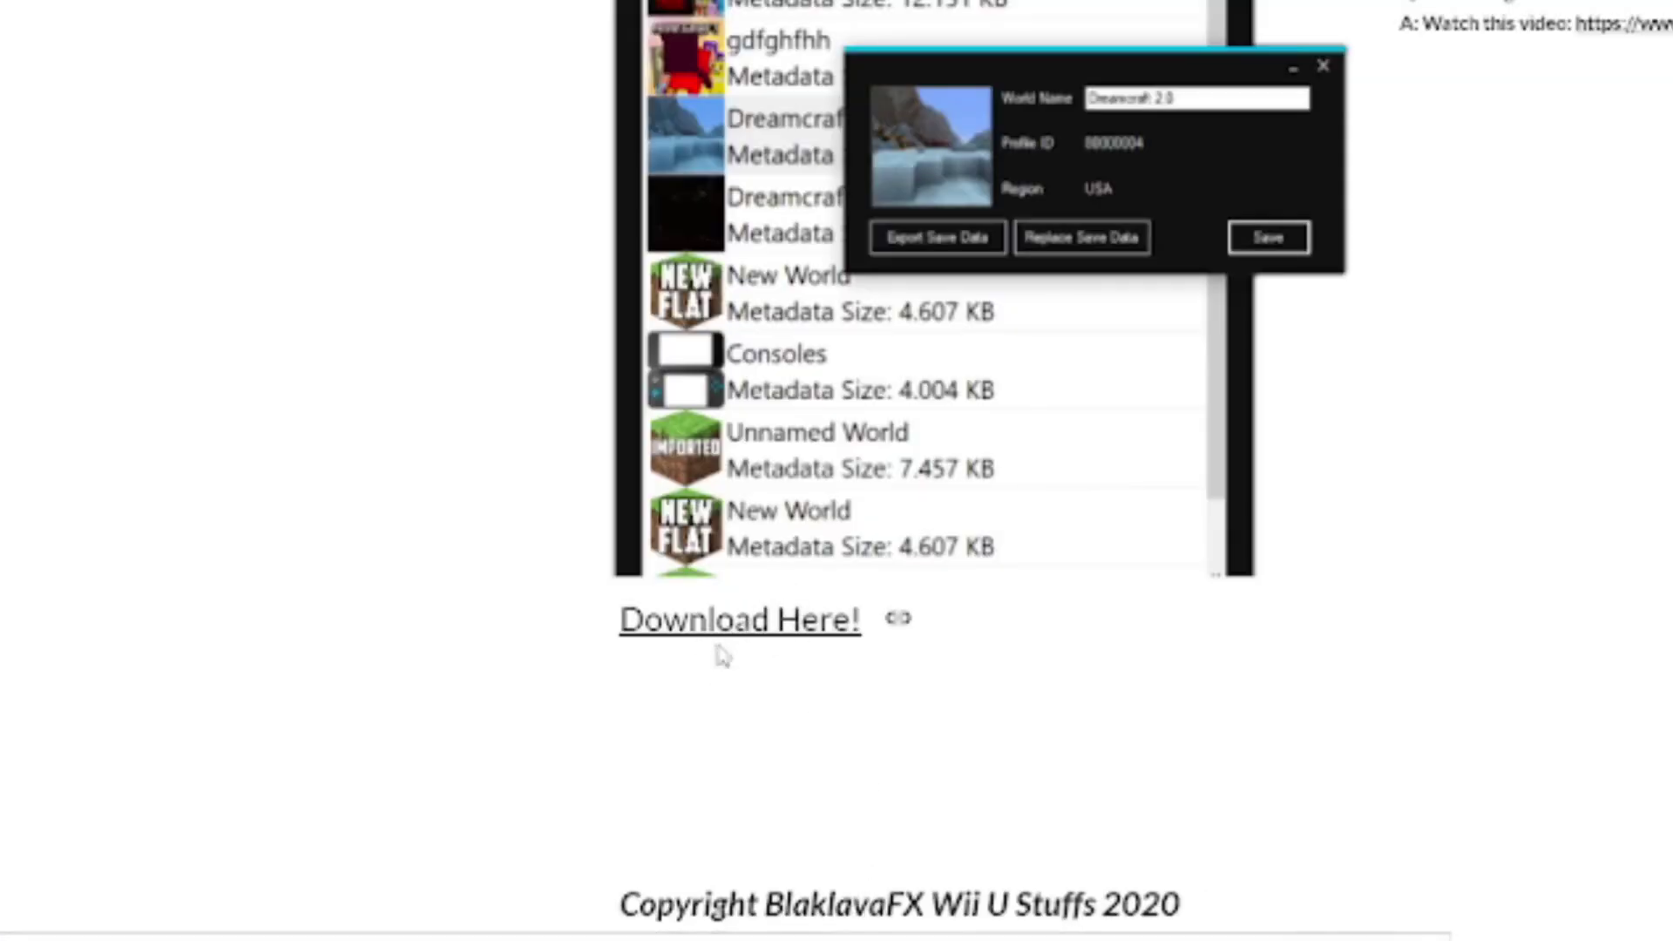
left_click(679, 649)
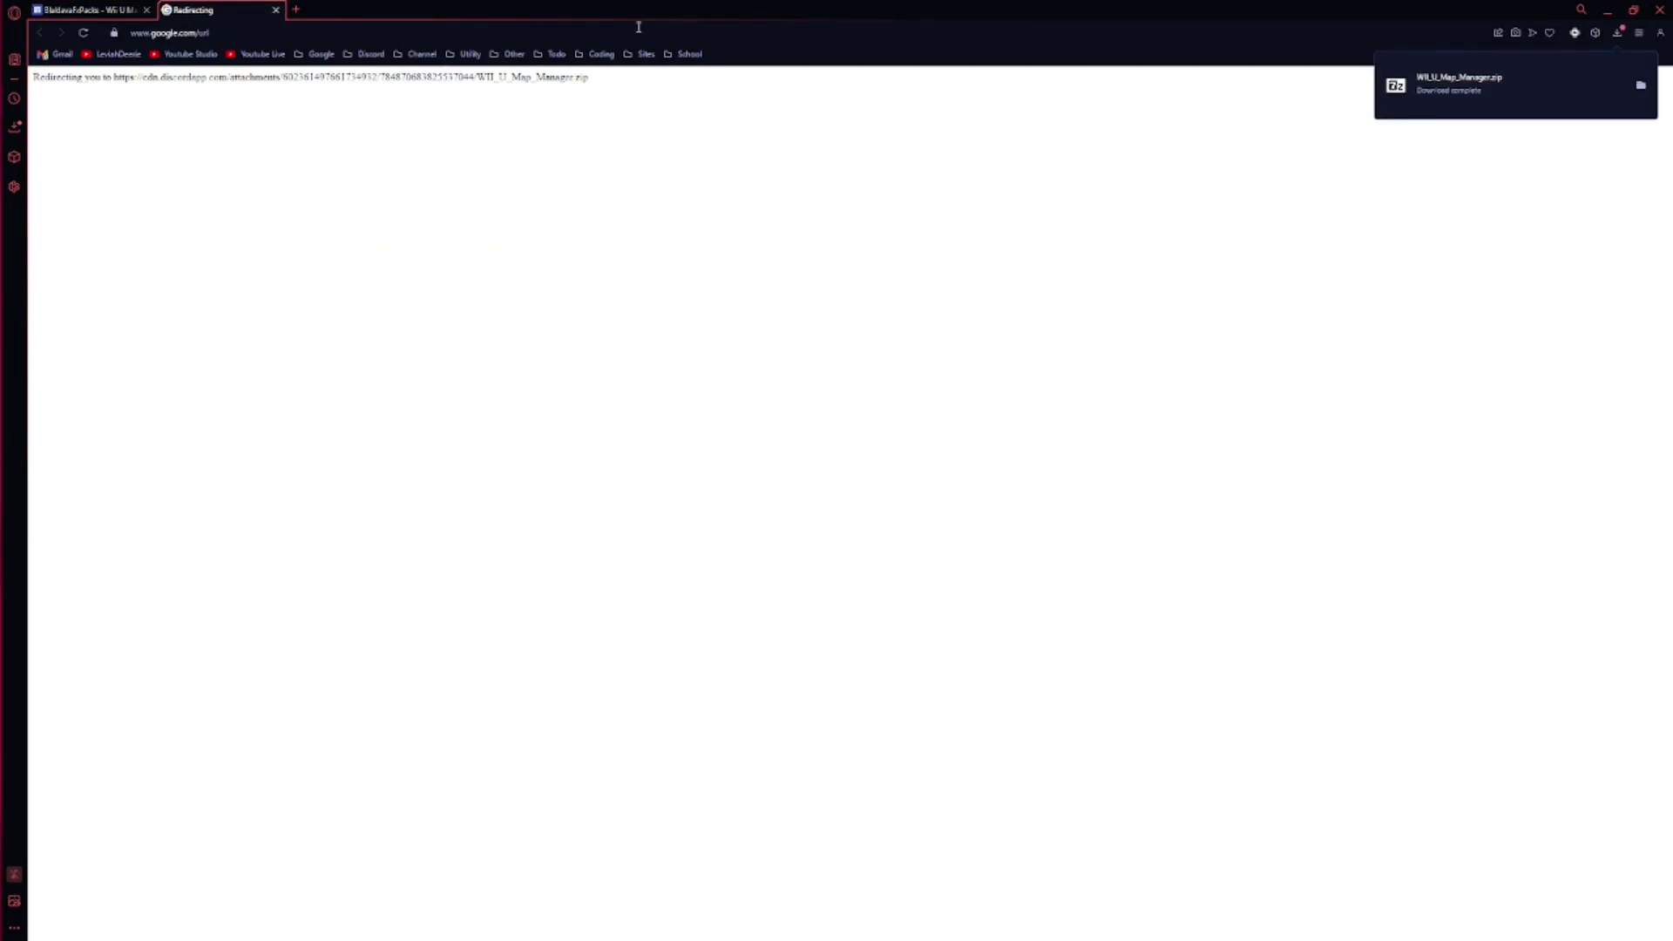
Load winscp.net in a new browser tab
left_click(294, 10)
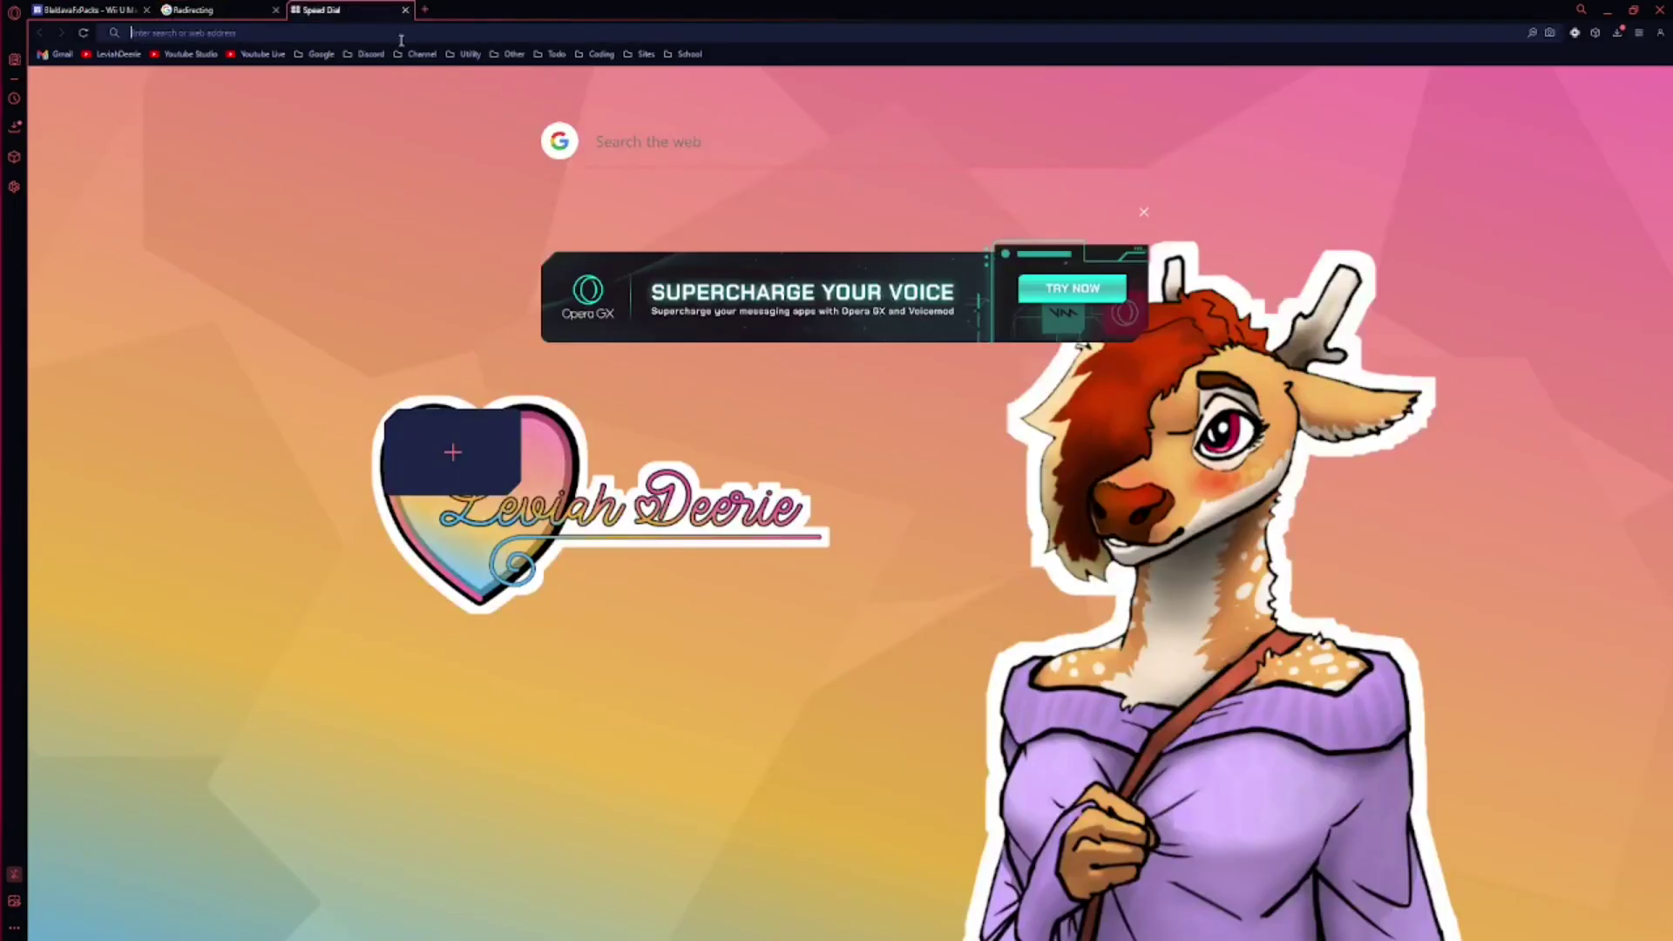
type("https://winscp.net/eng/index.php")
key("Return")
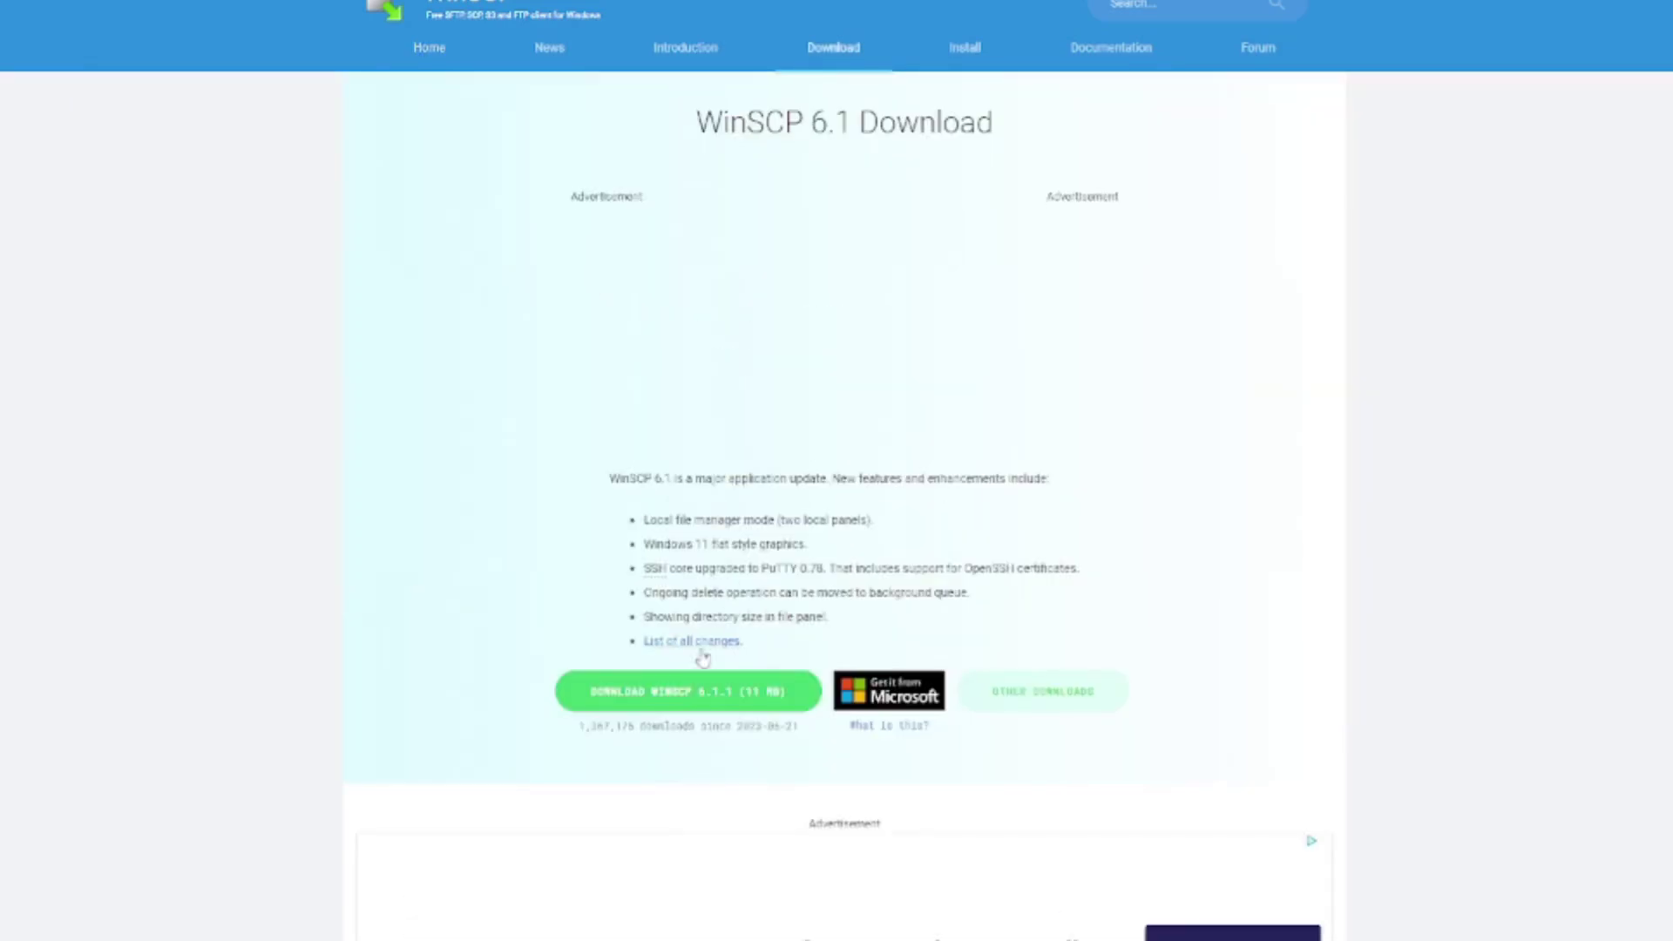
Save the WinSCP 6.1.1 installer into the Downloads folder
left_click(654, 693)
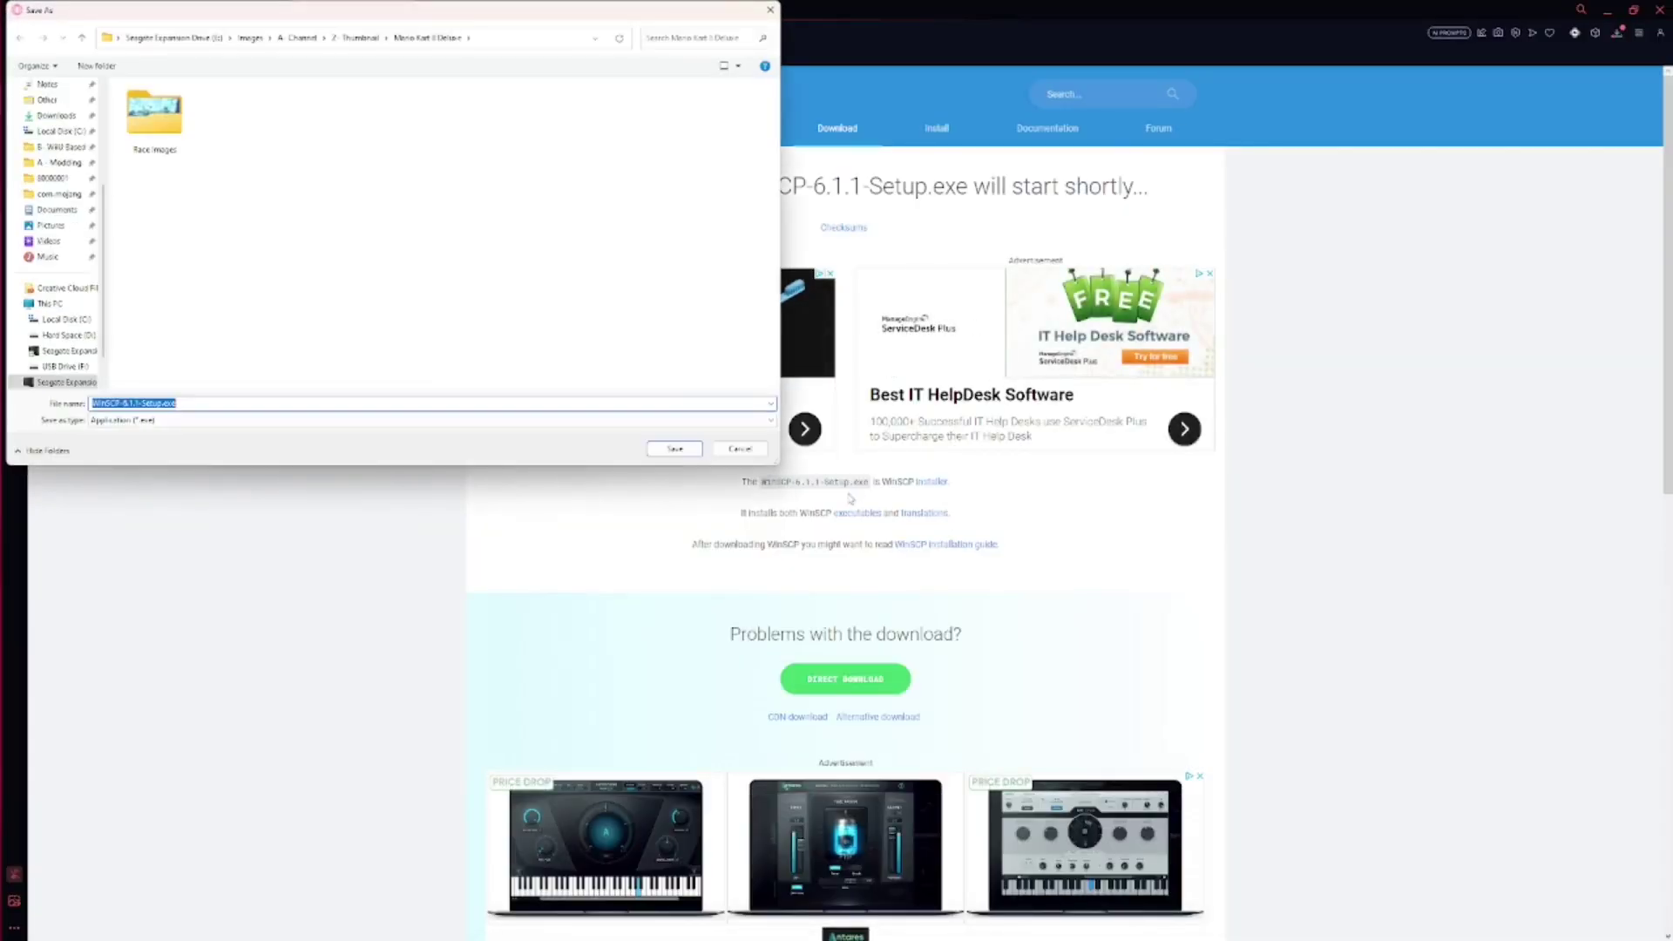
scroll(54, 340, "up", 3)
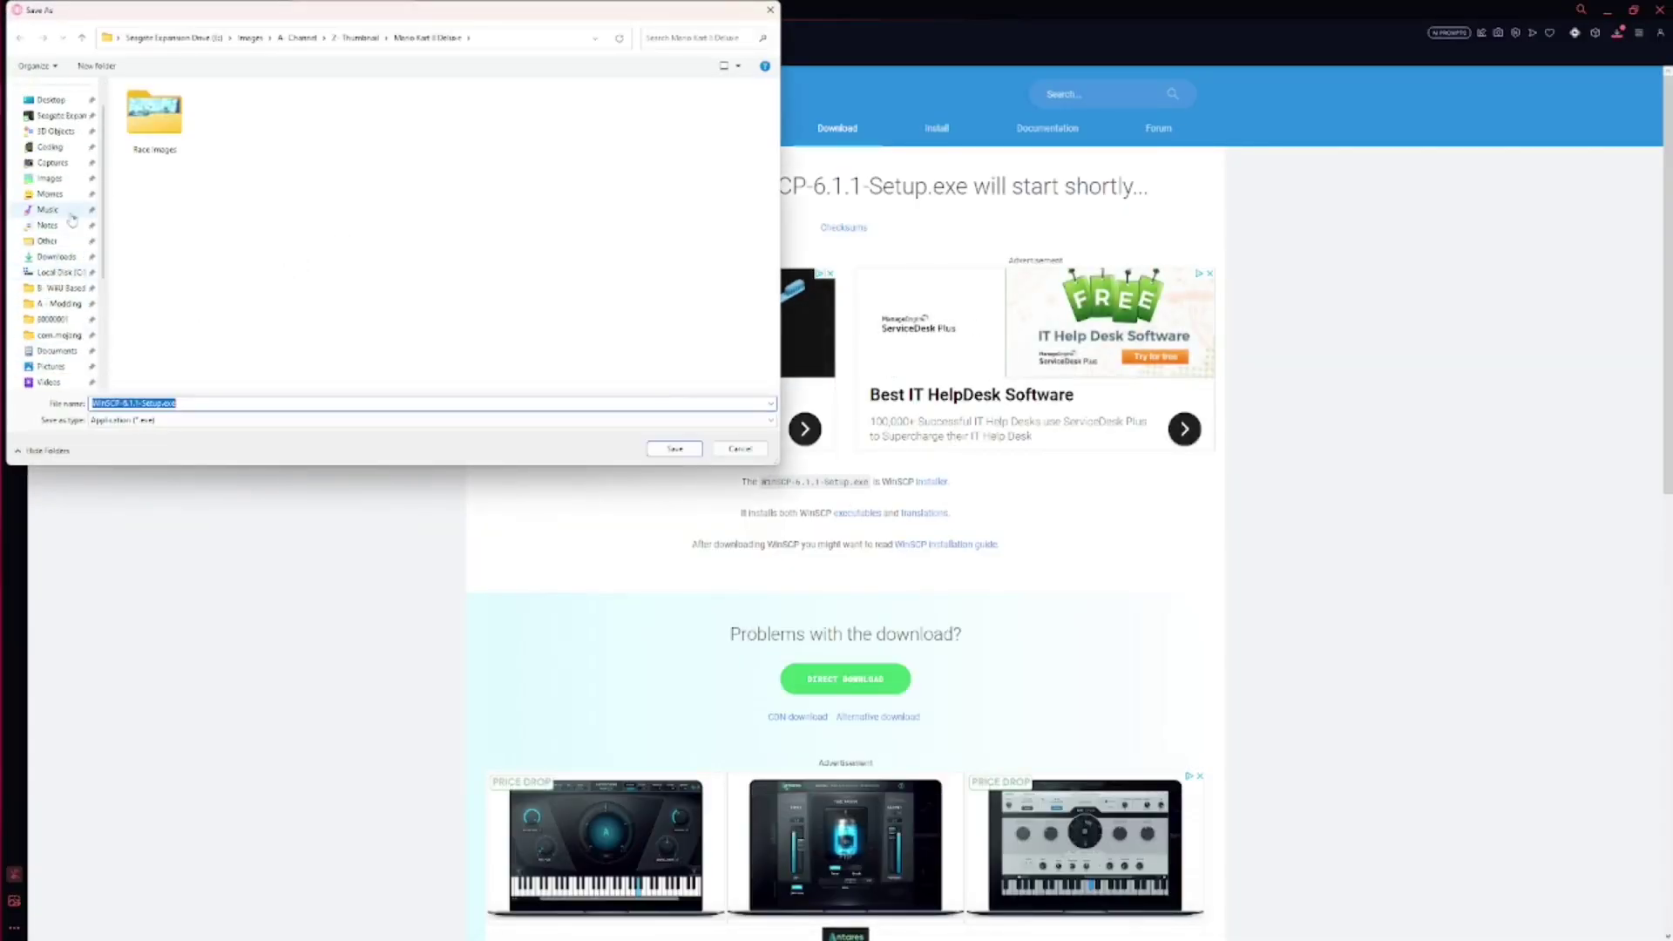
left_click(56, 256)
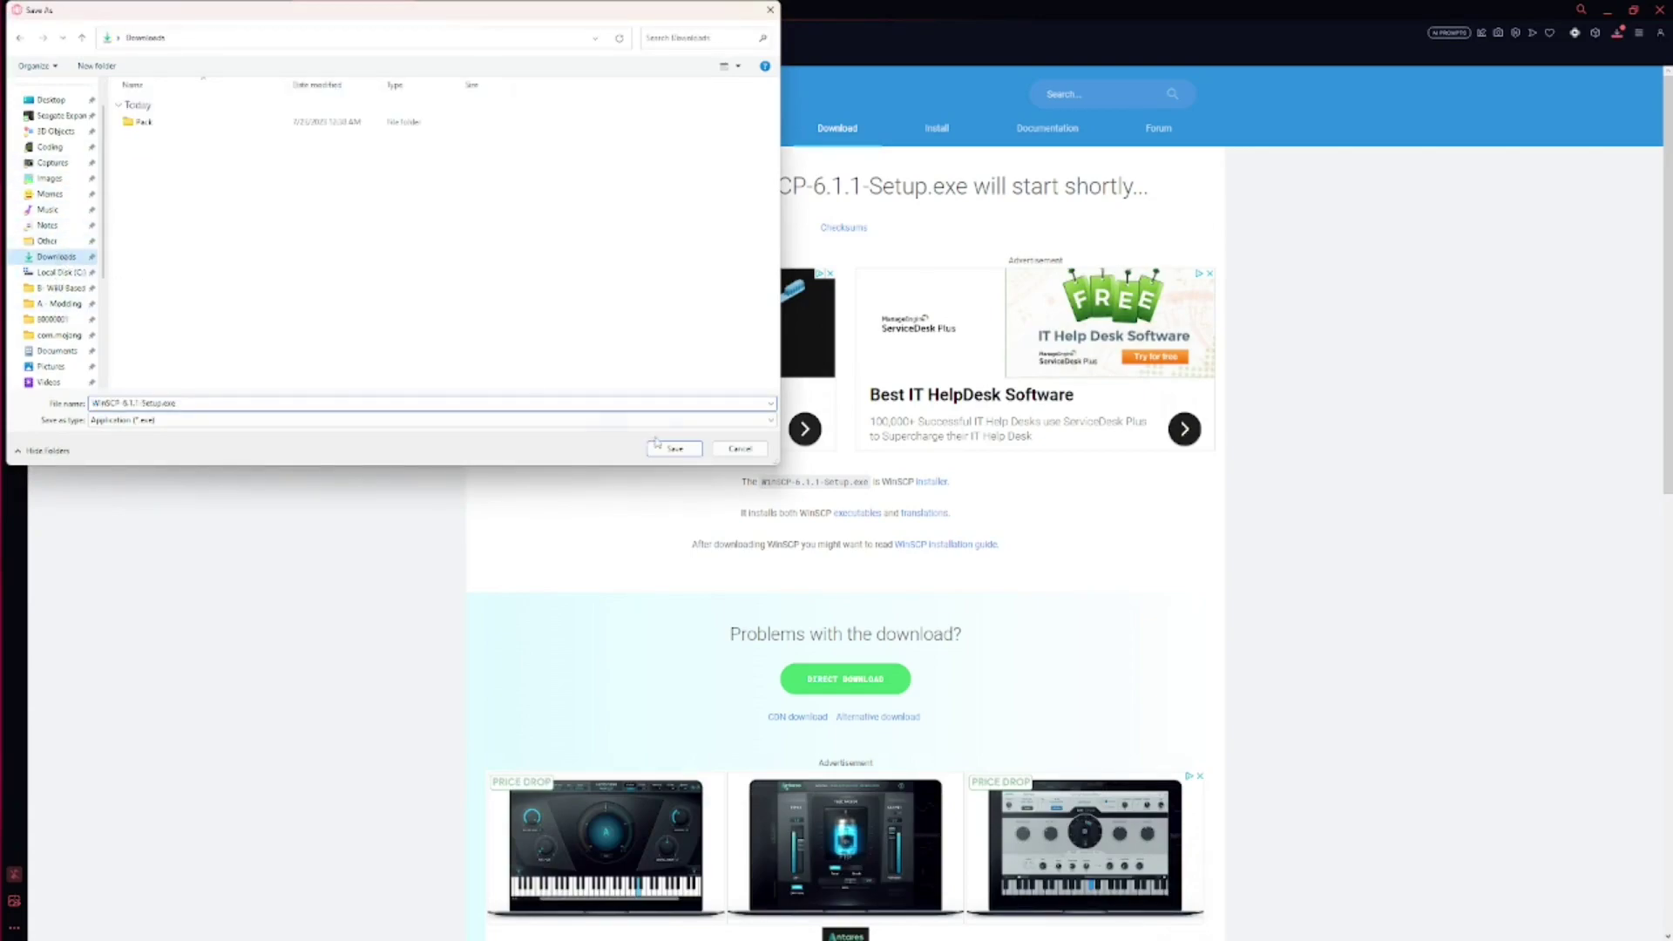
left_click(675, 447)
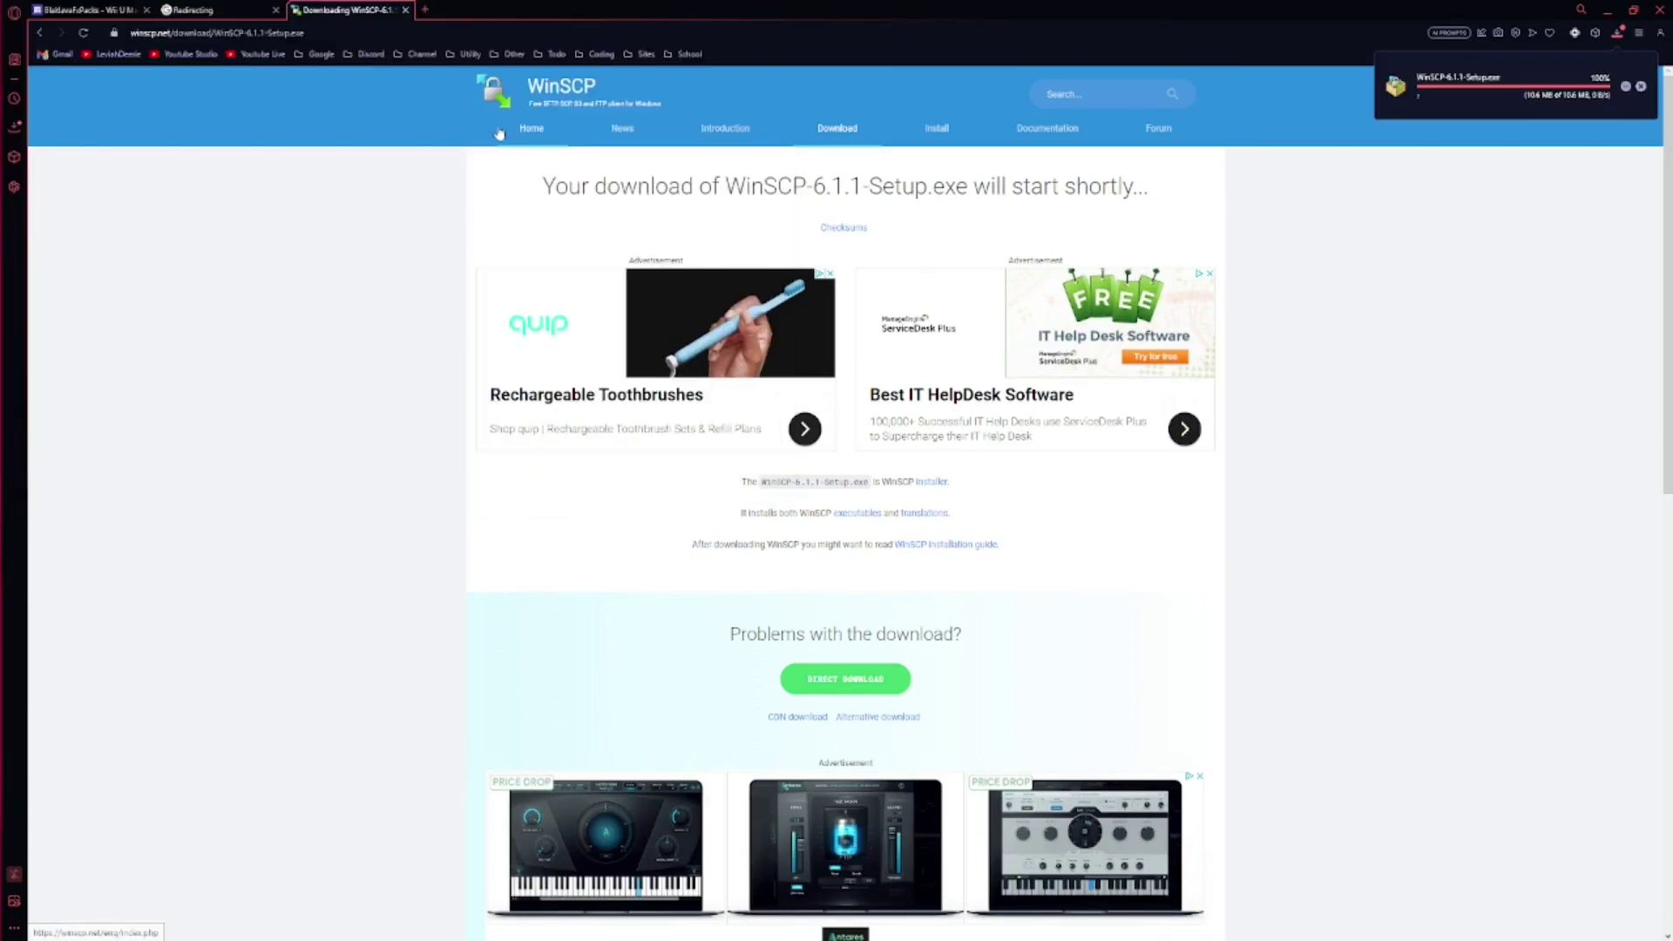
Download UniversalMC_setup.exe from the archive.org universal-mc-setup listing and close the browser
left_click(424, 10)
type("https://archive.org/download/universal-mc-setup")
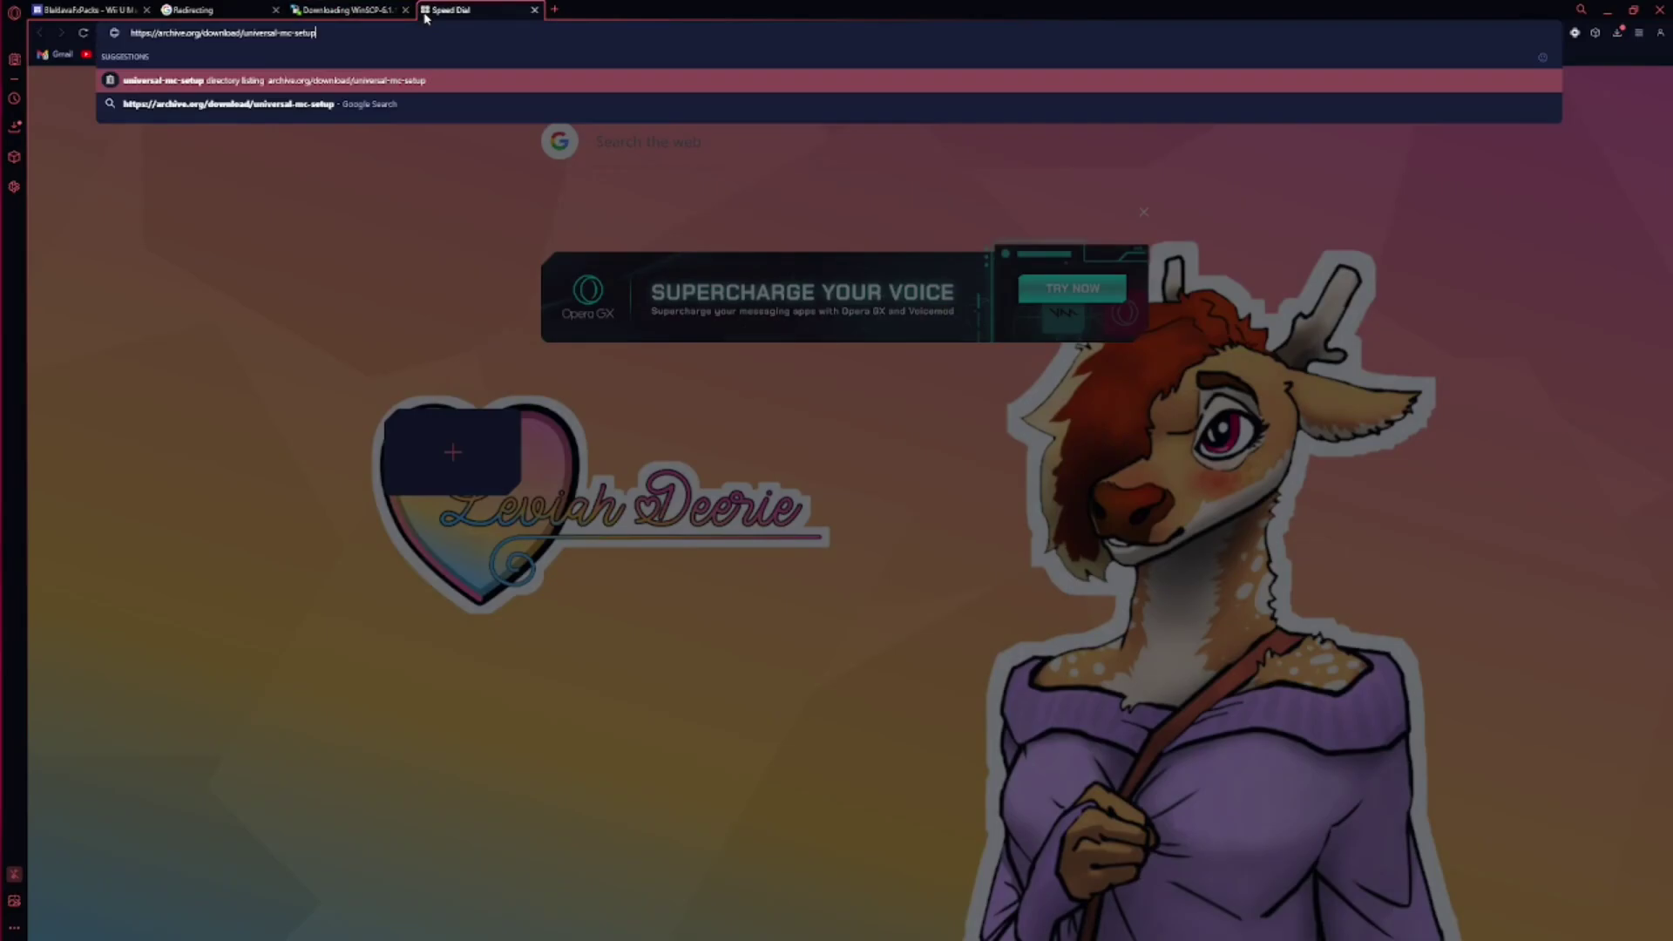
key("Return")
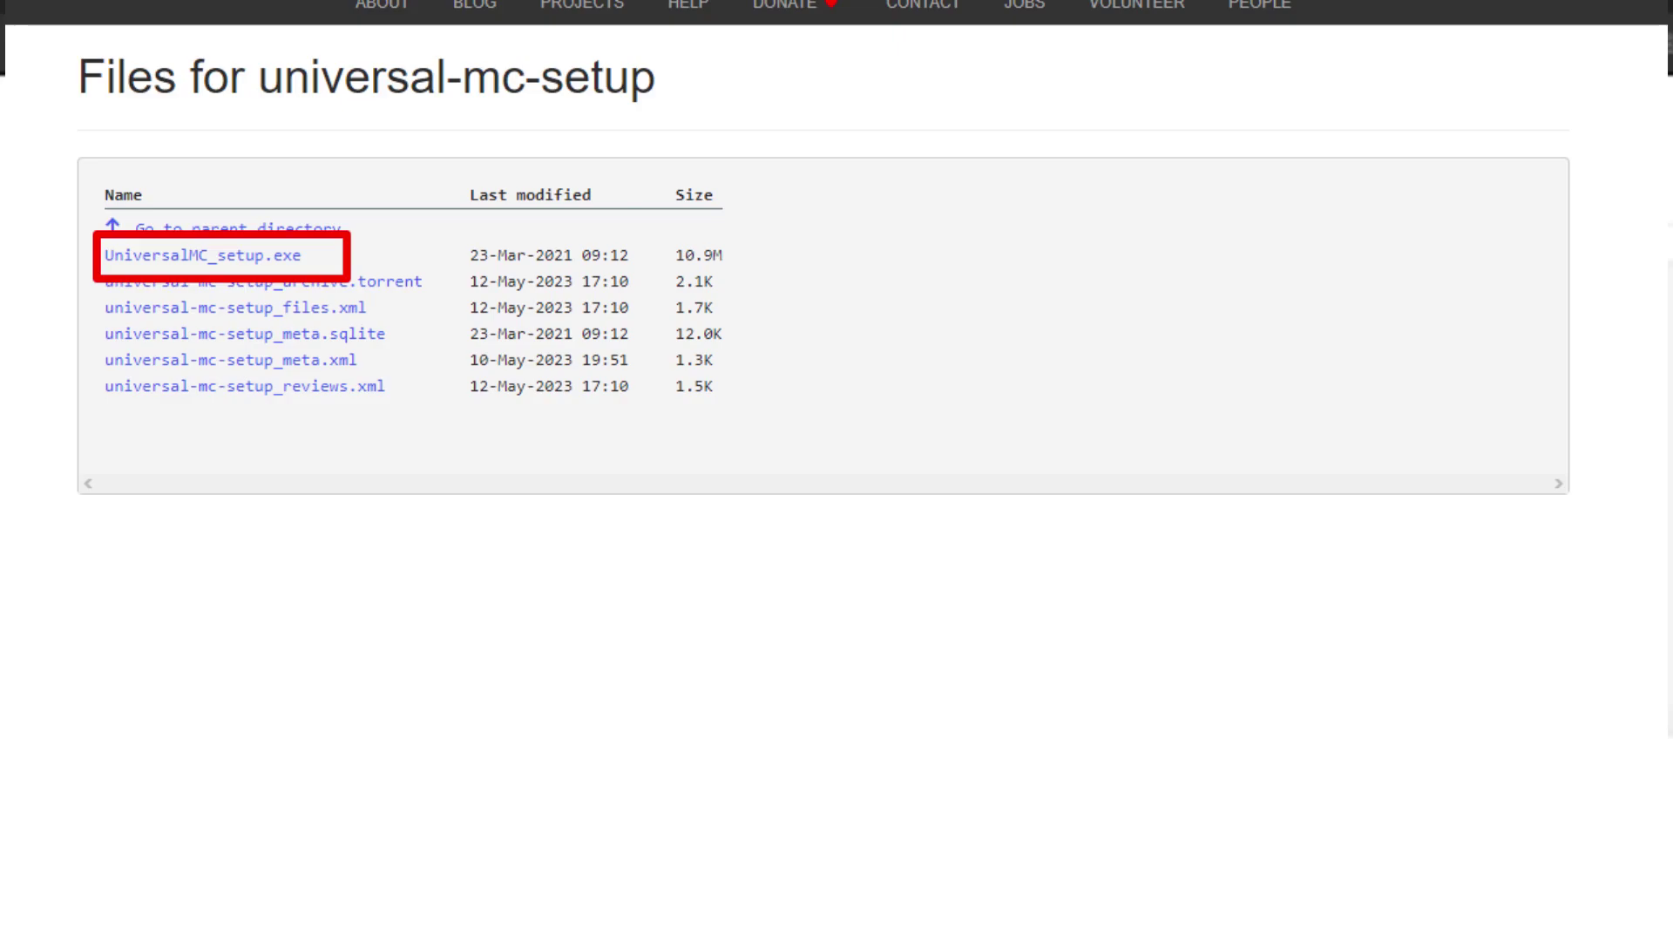
left_click(203, 254)
left_click(493, 694)
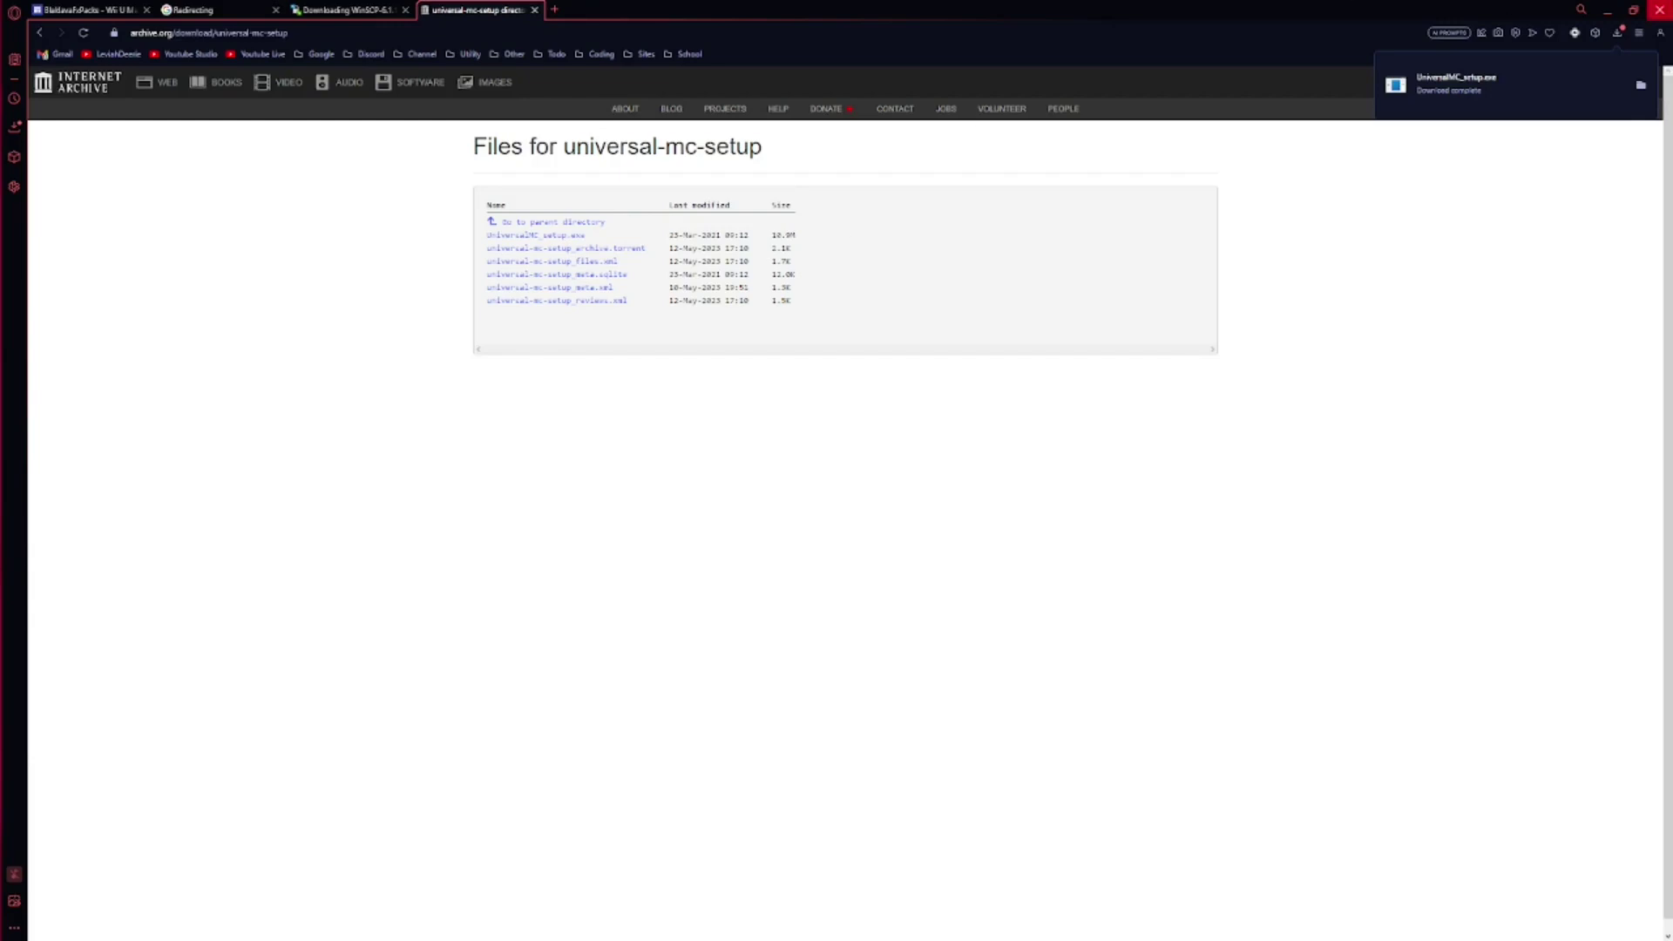
left_click(1659, 9)
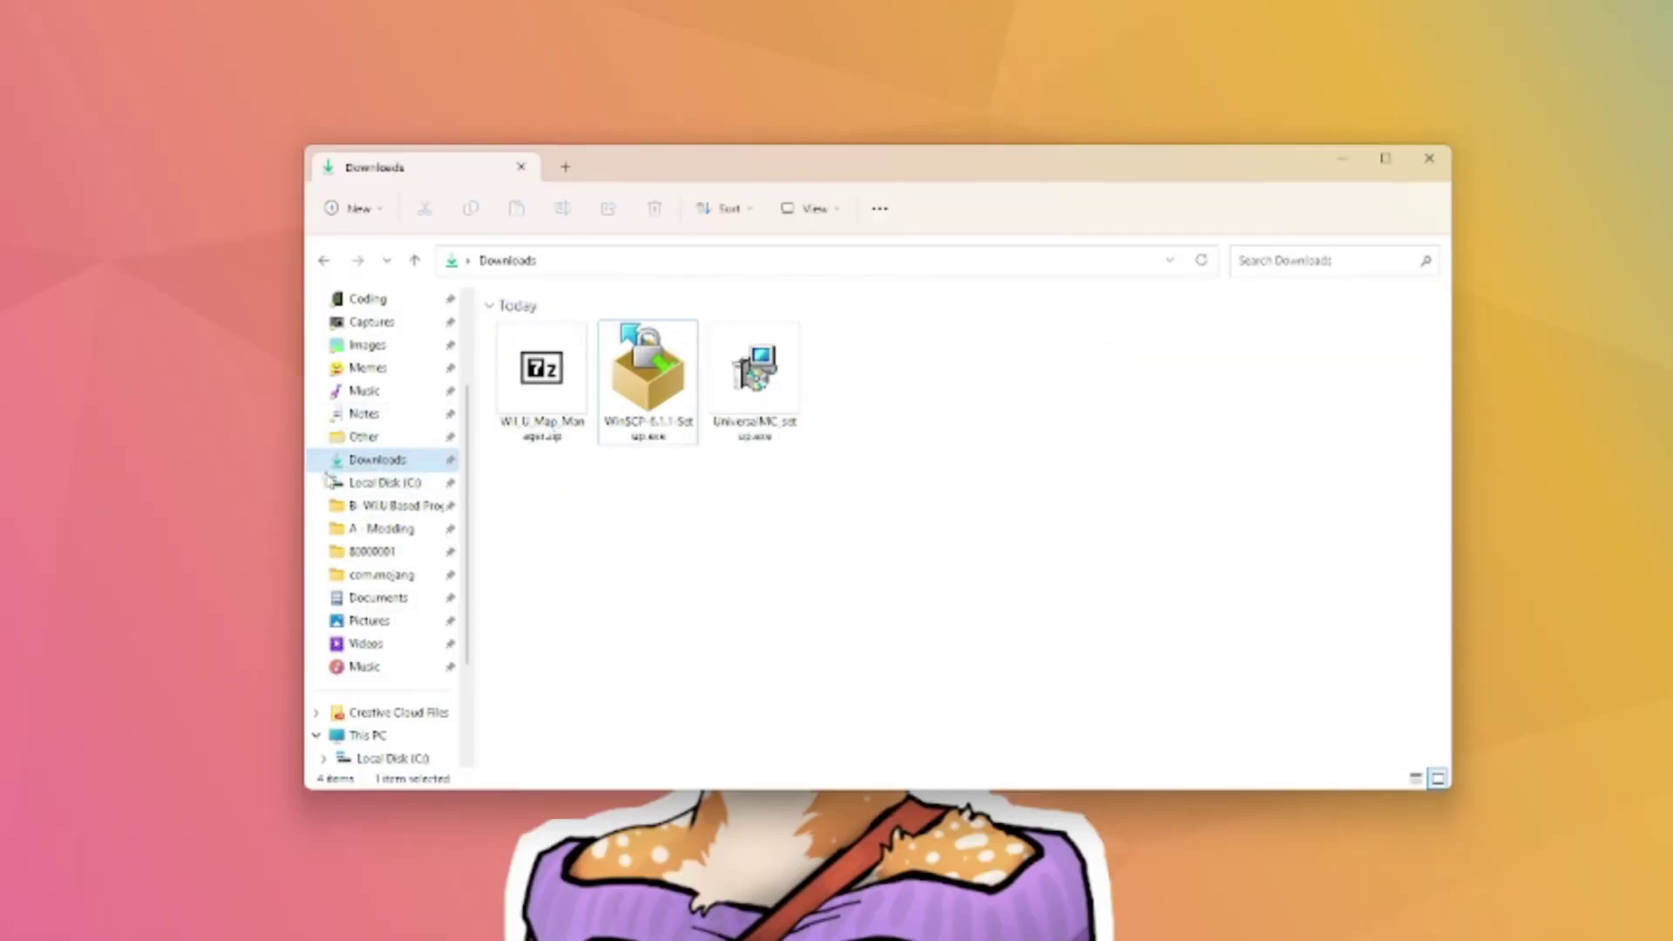
Launch the UniversalMC_setup.exe installer from Downloads
left_click(701, 408)
left_click_drag(542, 475, 869, 366)
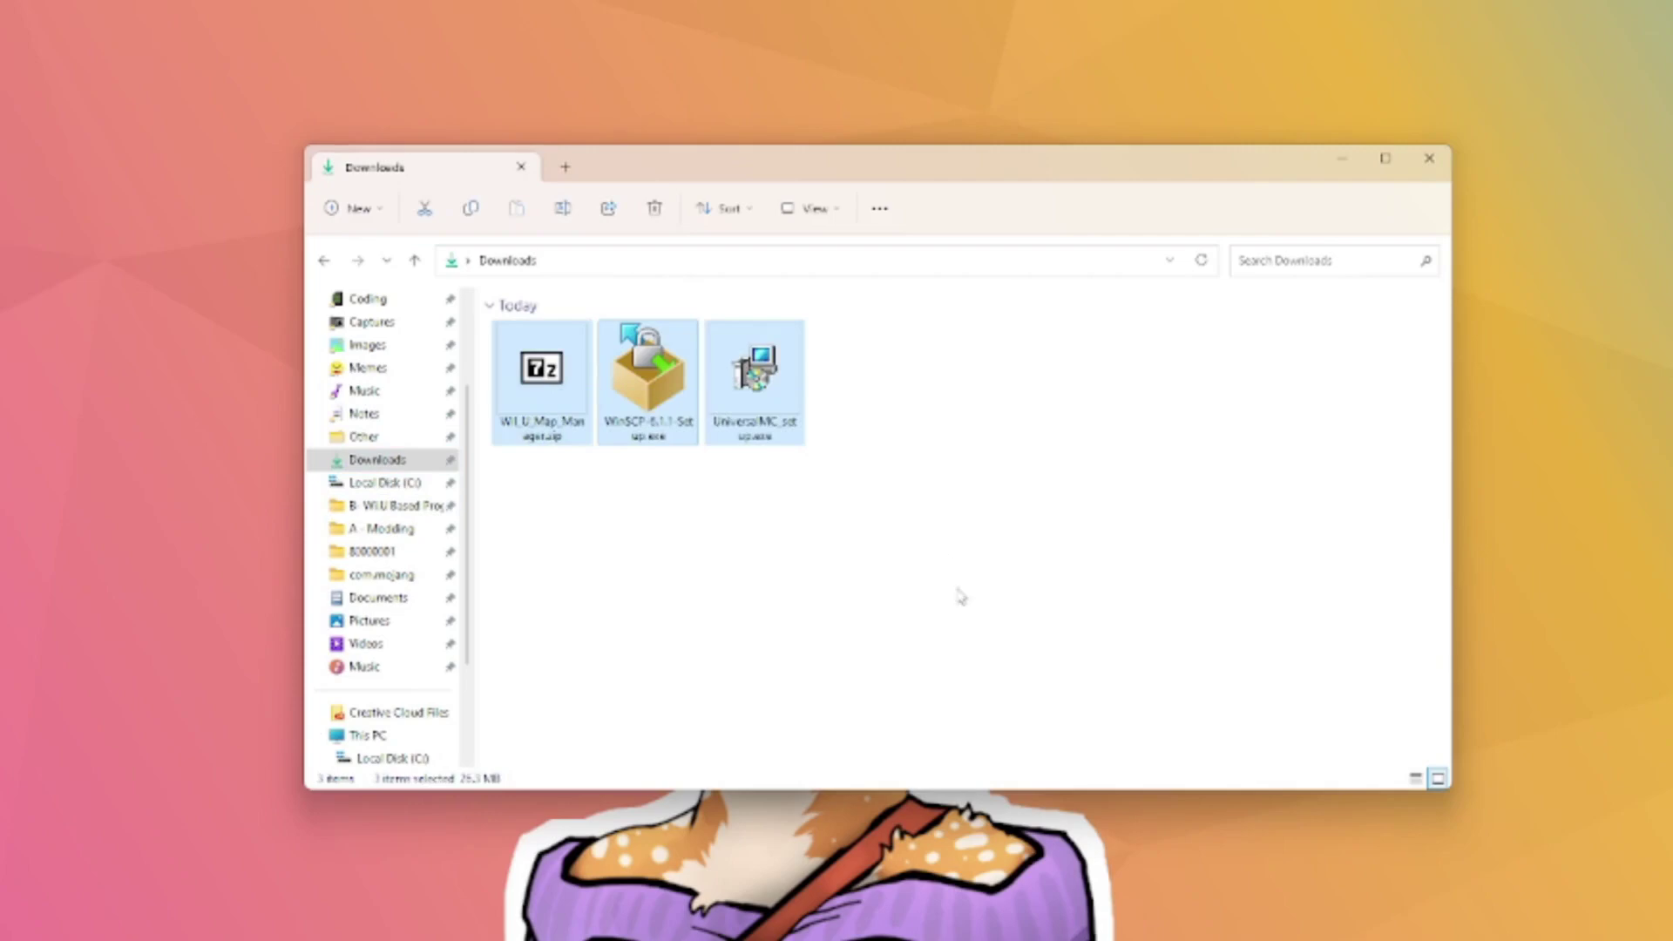
left_click(958, 589)
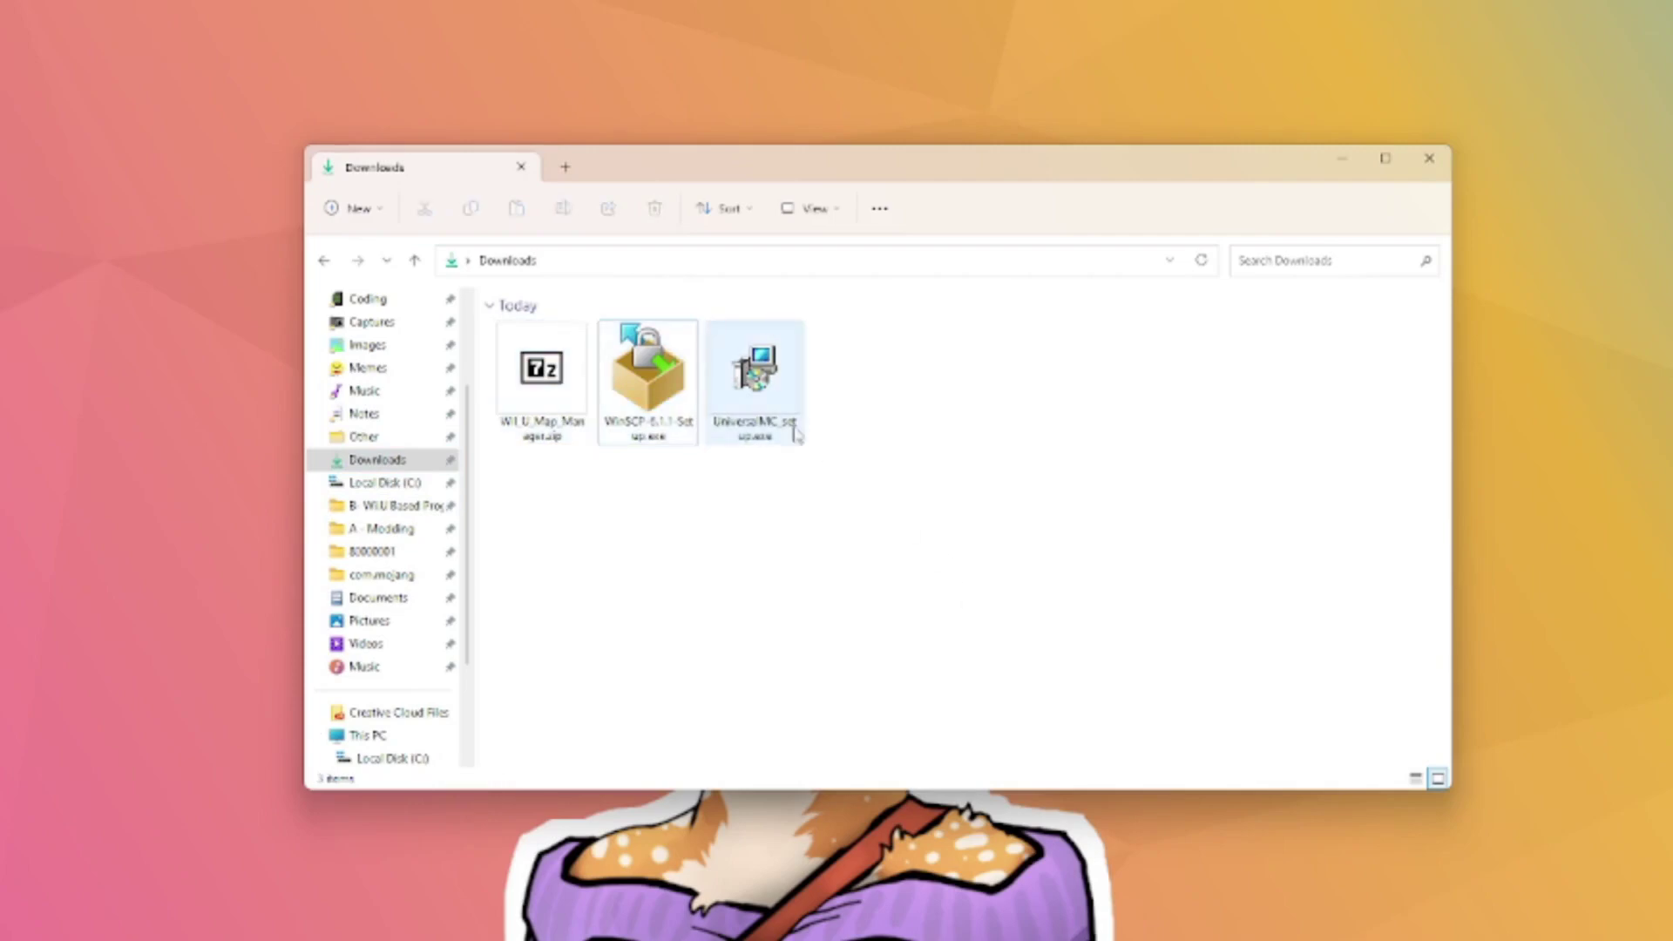
left_click(667, 440)
left_click(560, 436)
double_click(561, 435)
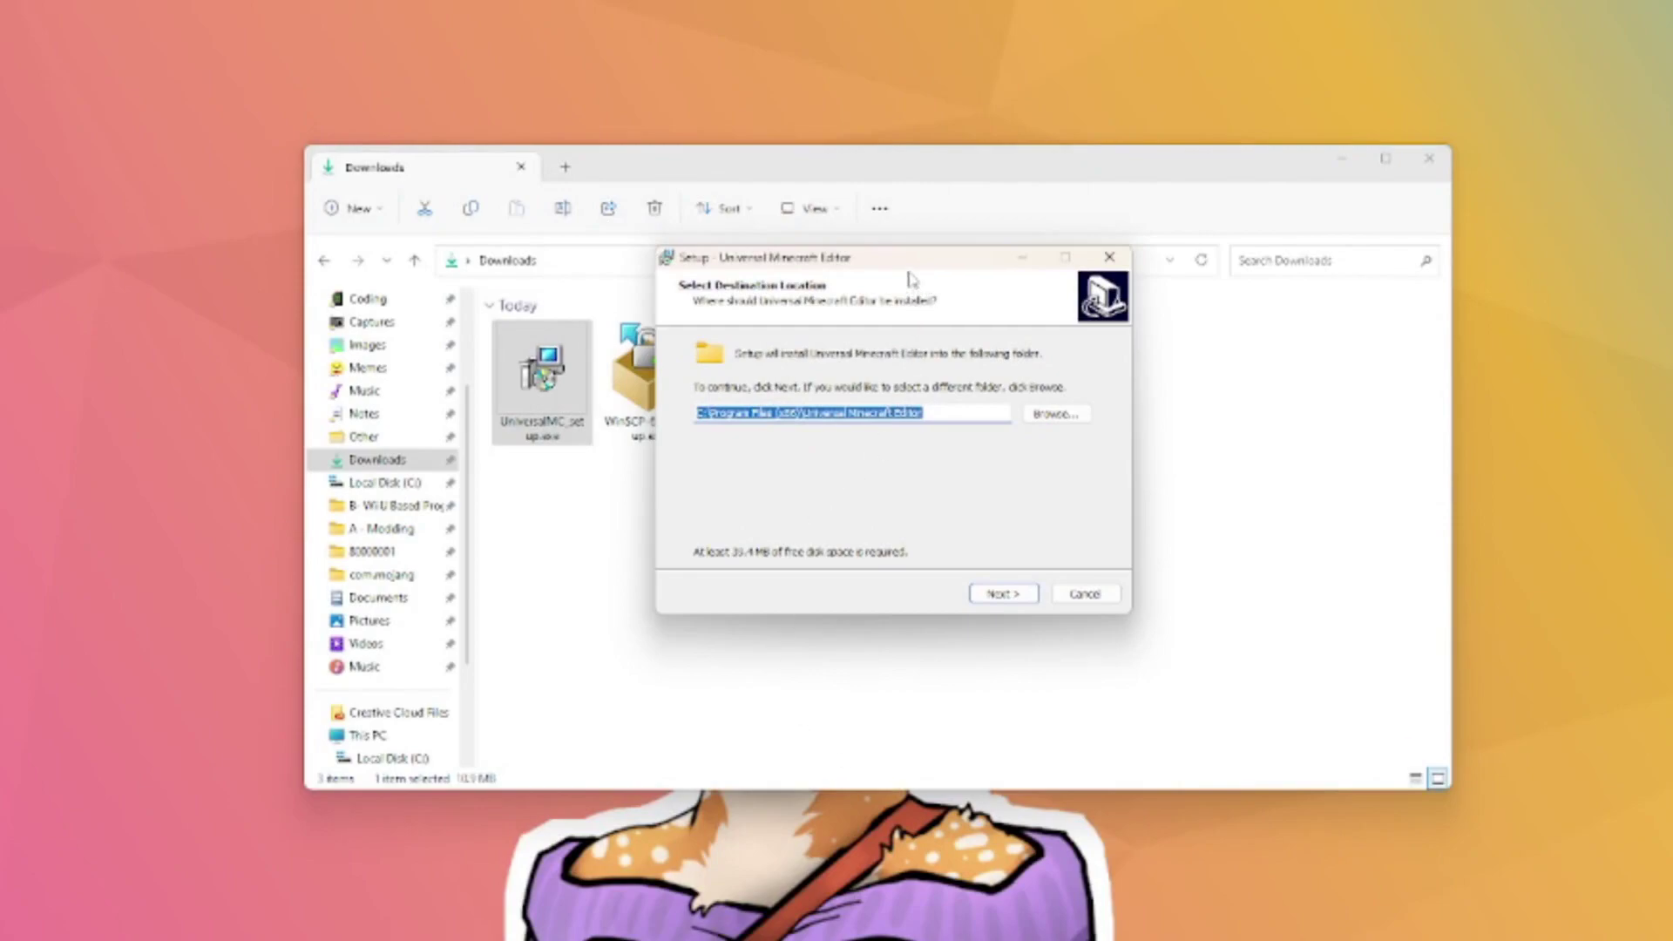
Install Universal Minecraft Editor with defaults, decline the 1.7.3 update, and close it
left_click(1009, 596)
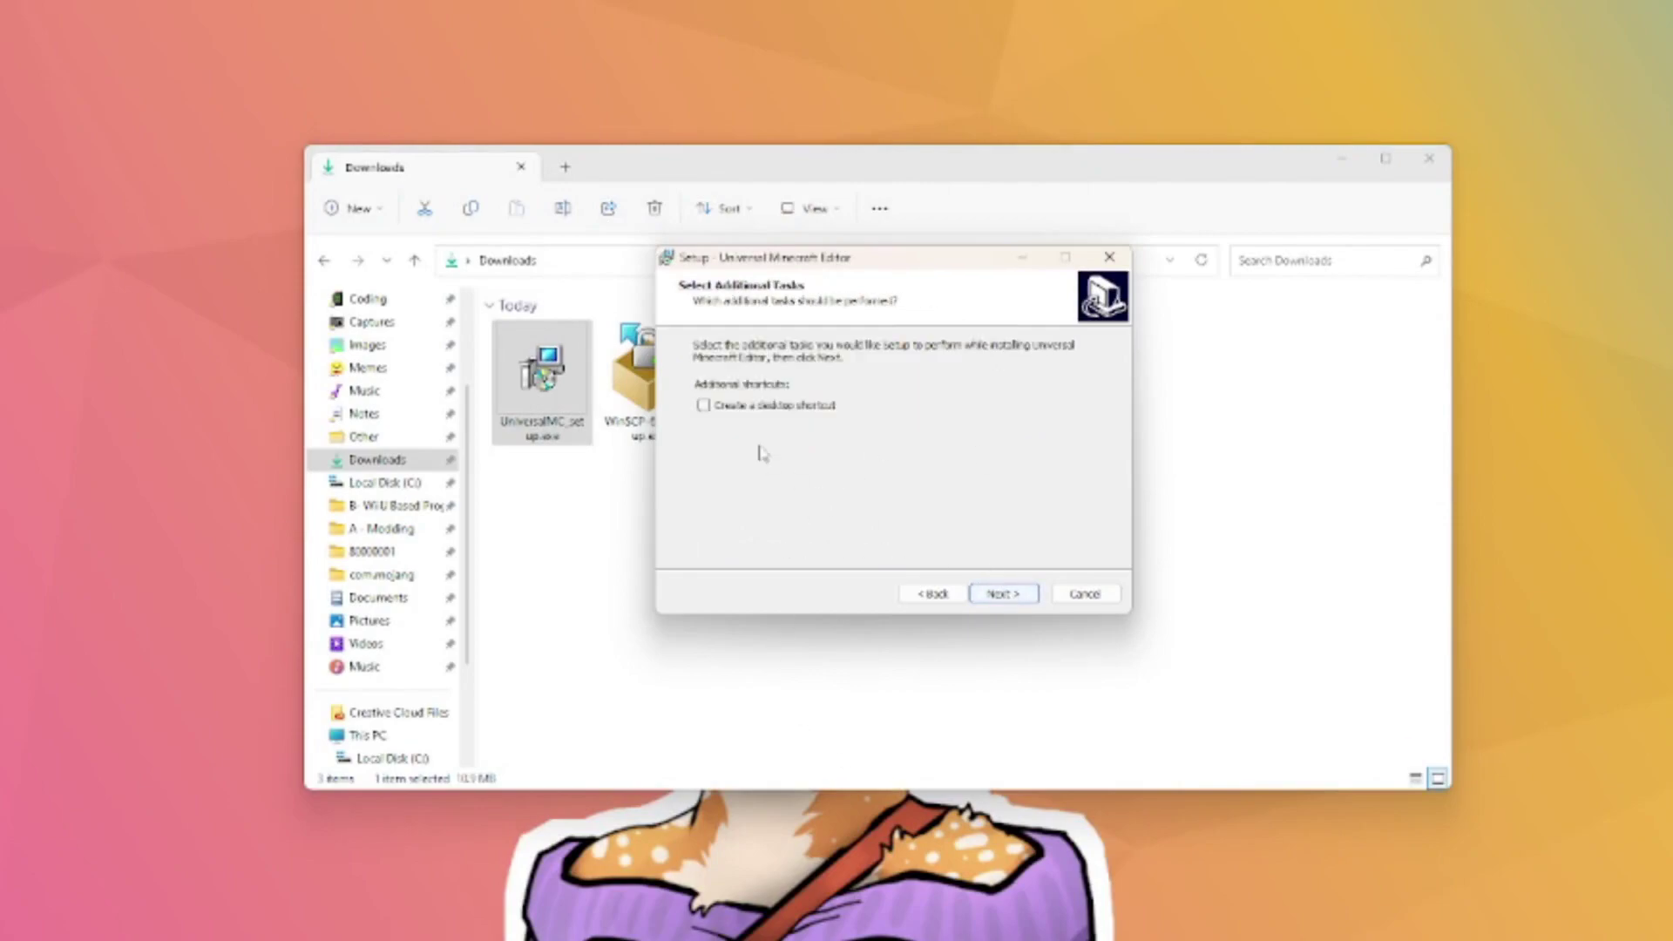
left_click(1009, 596)
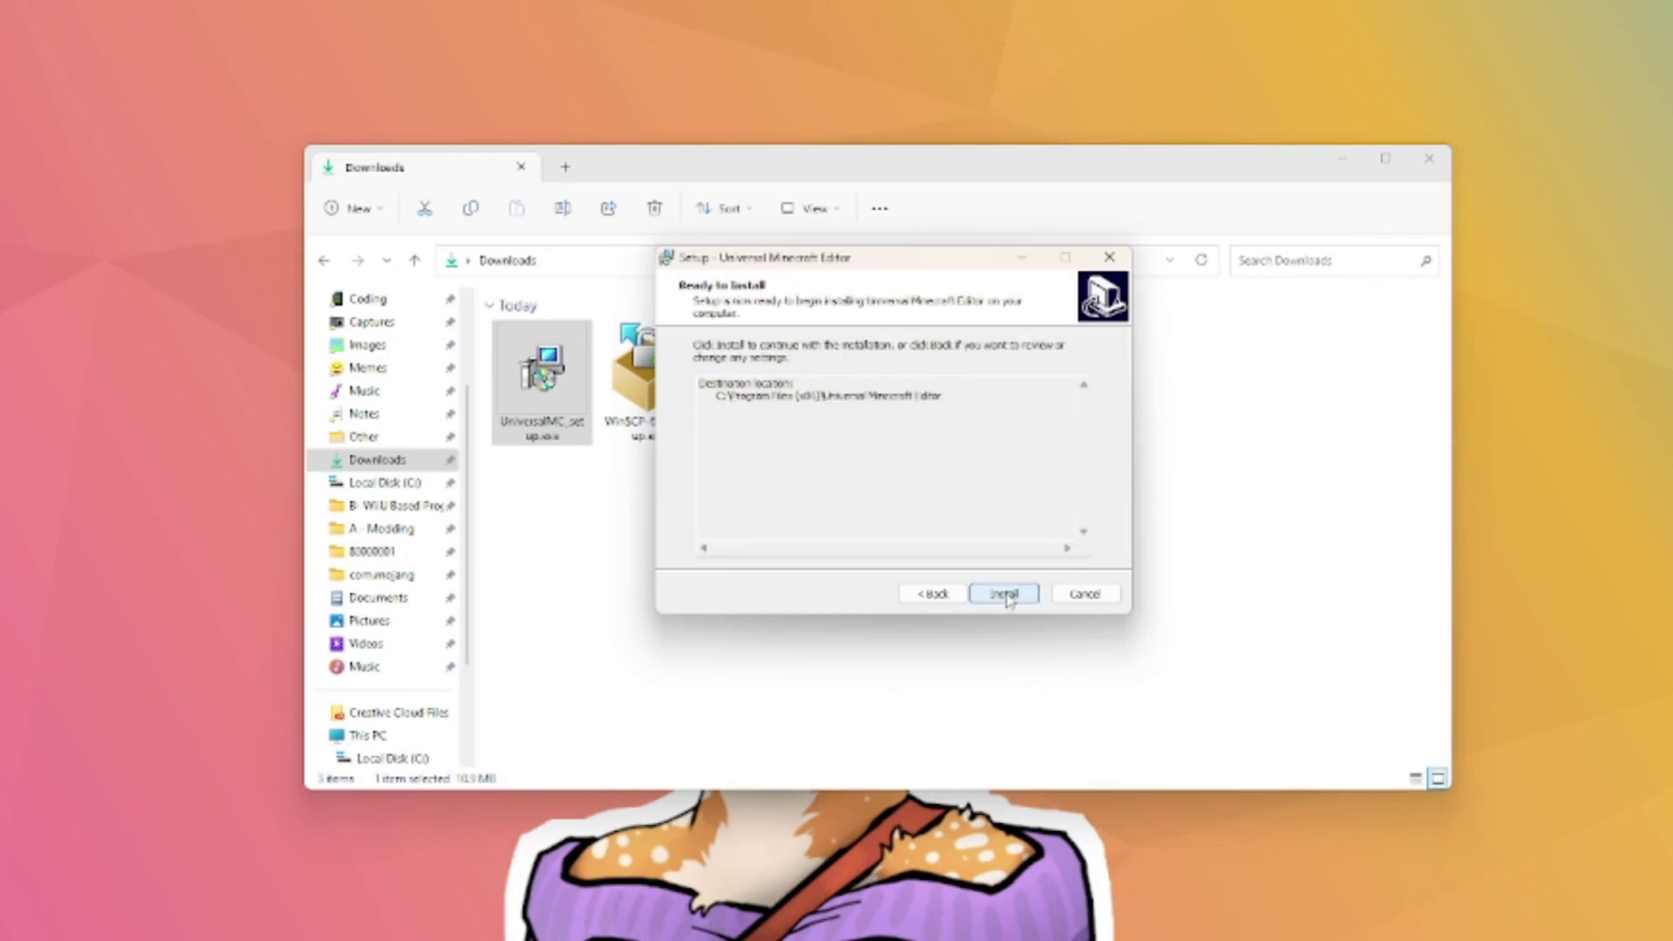
left_click(1011, 596)
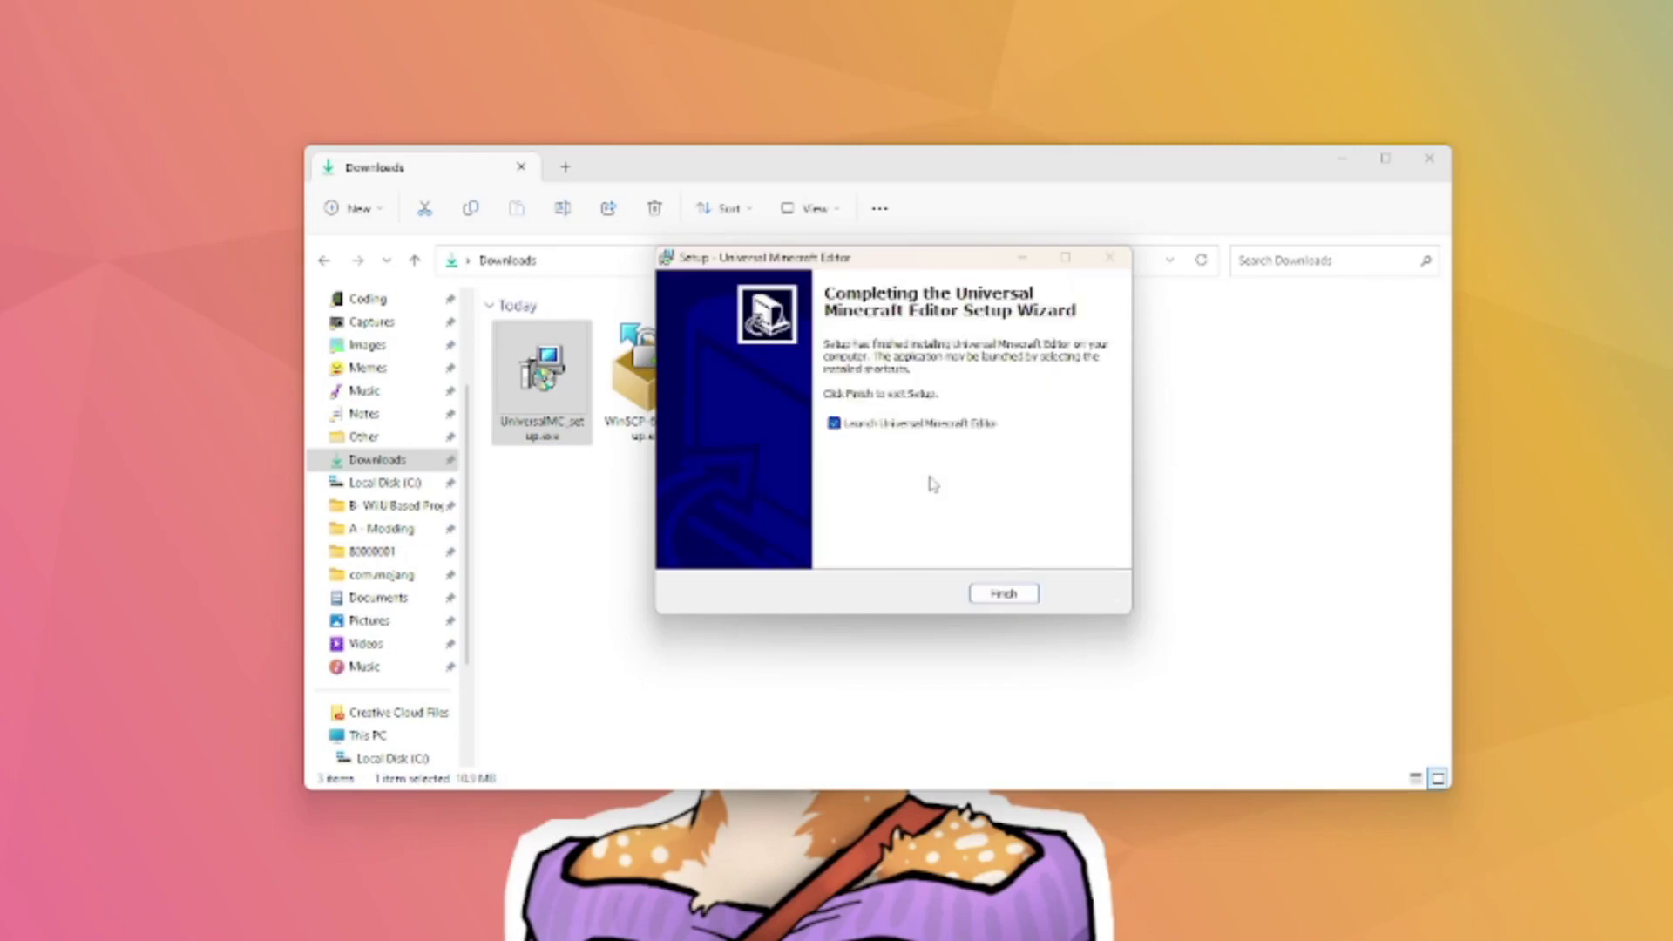
left_click(1026, 596)
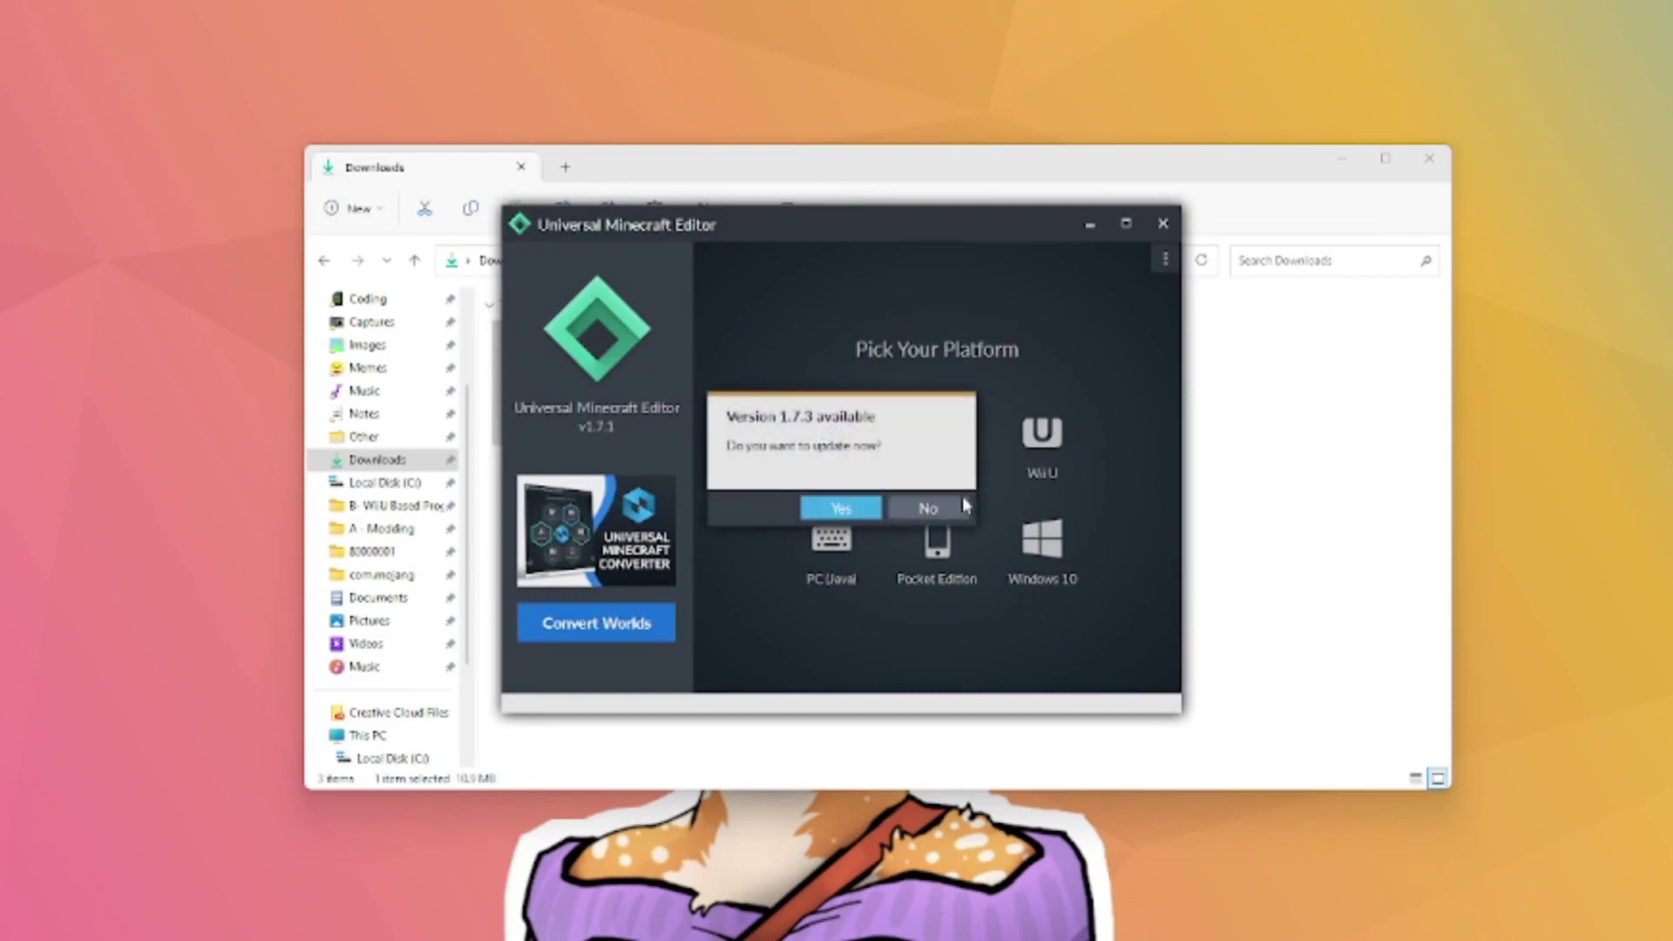
left_click(919, 509)
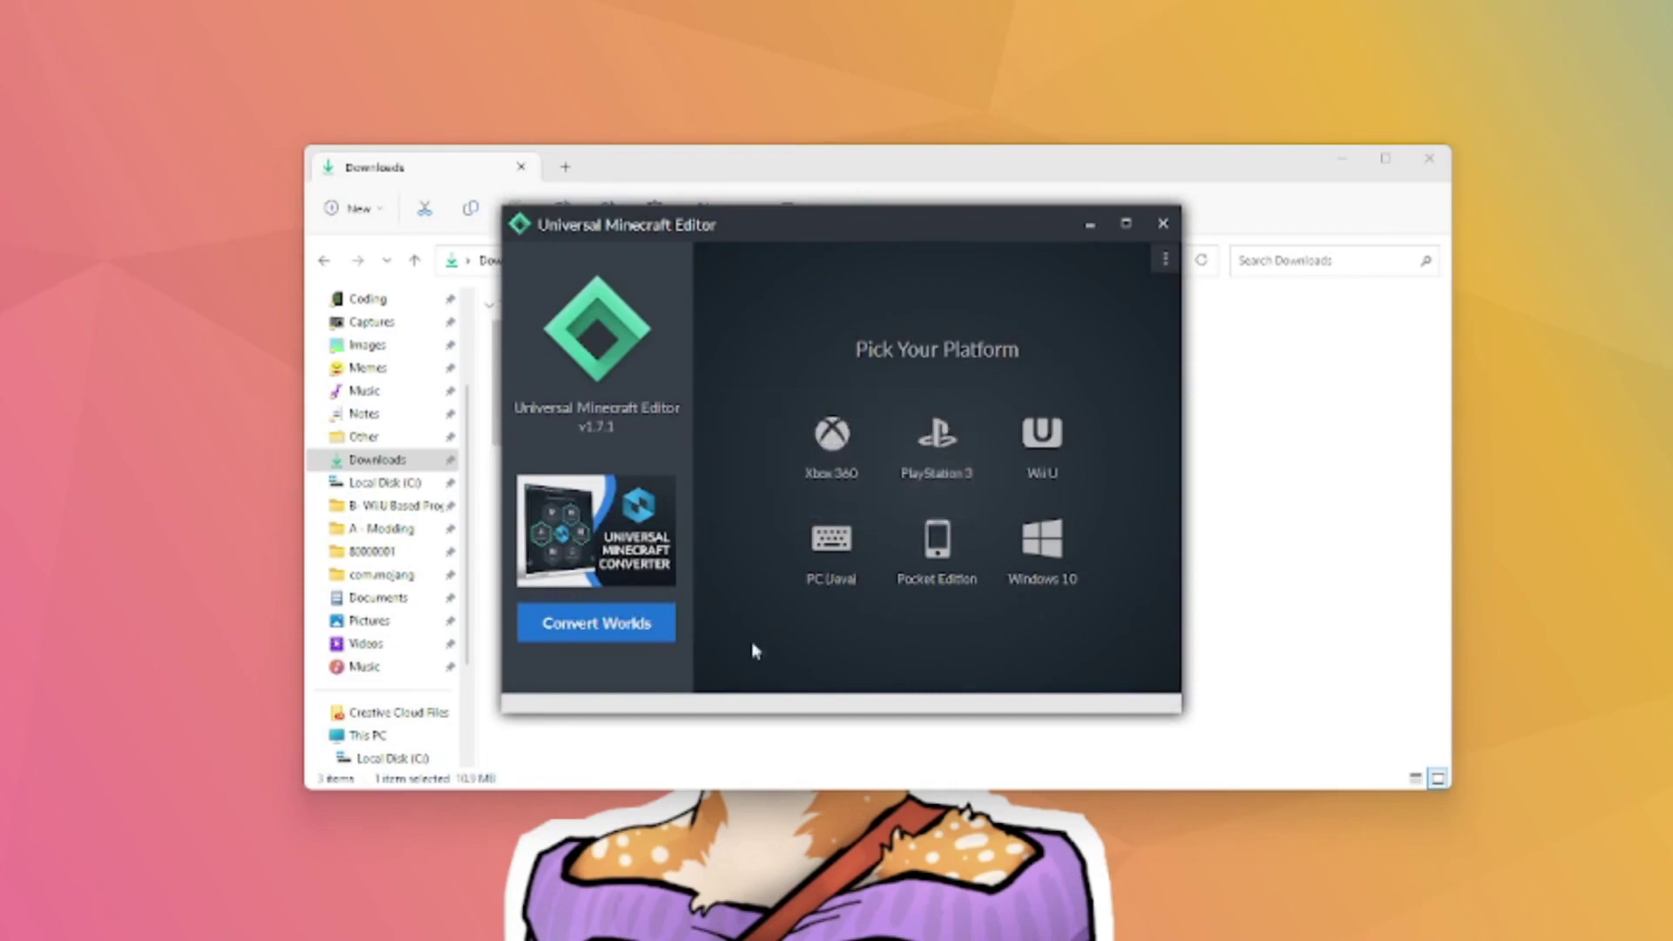
left_click(1161, 232)
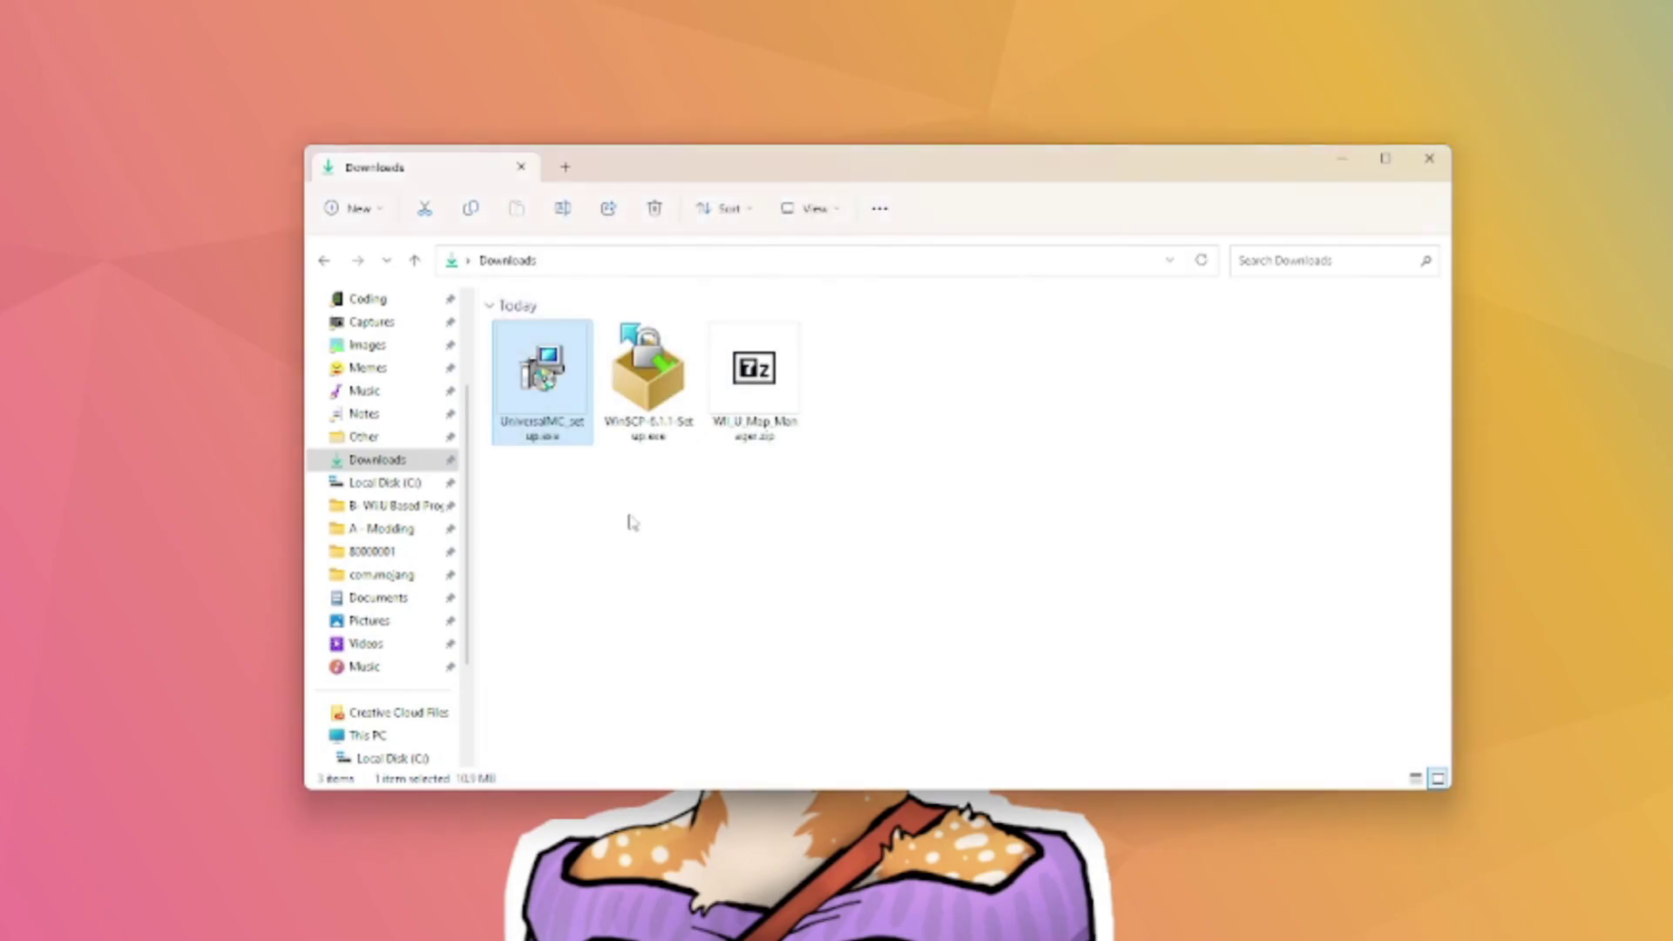
Start WinSCP setup for all users, accept the license, choose Typical and Commander interface
double_click(645, 384)
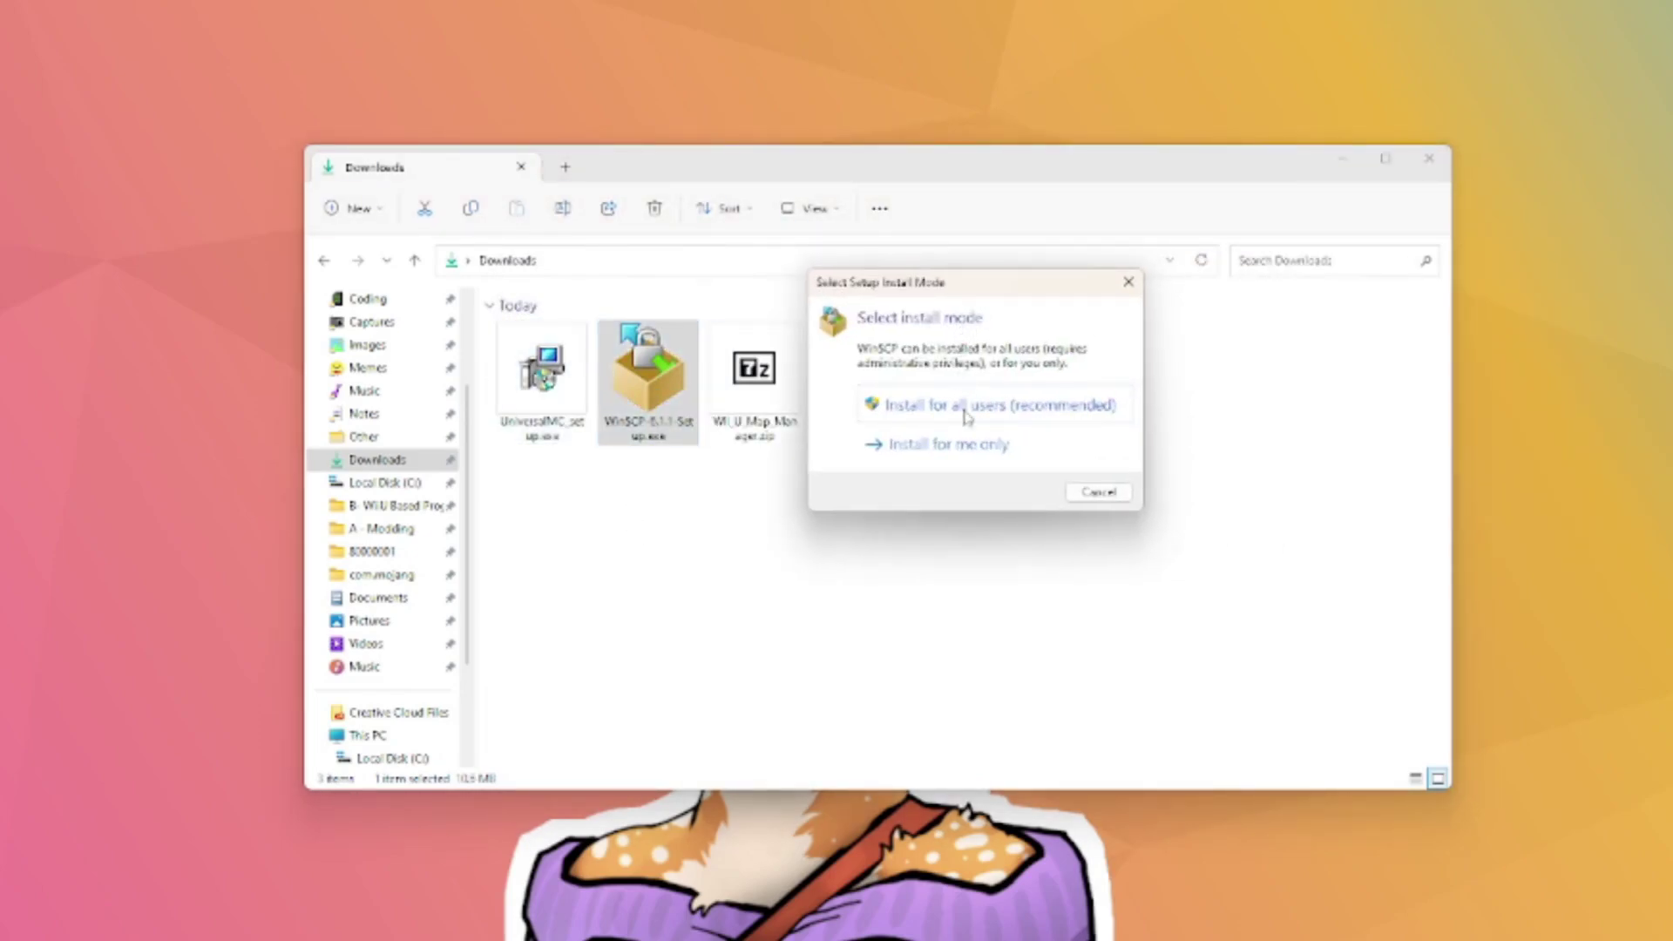
left_click(967, 416)
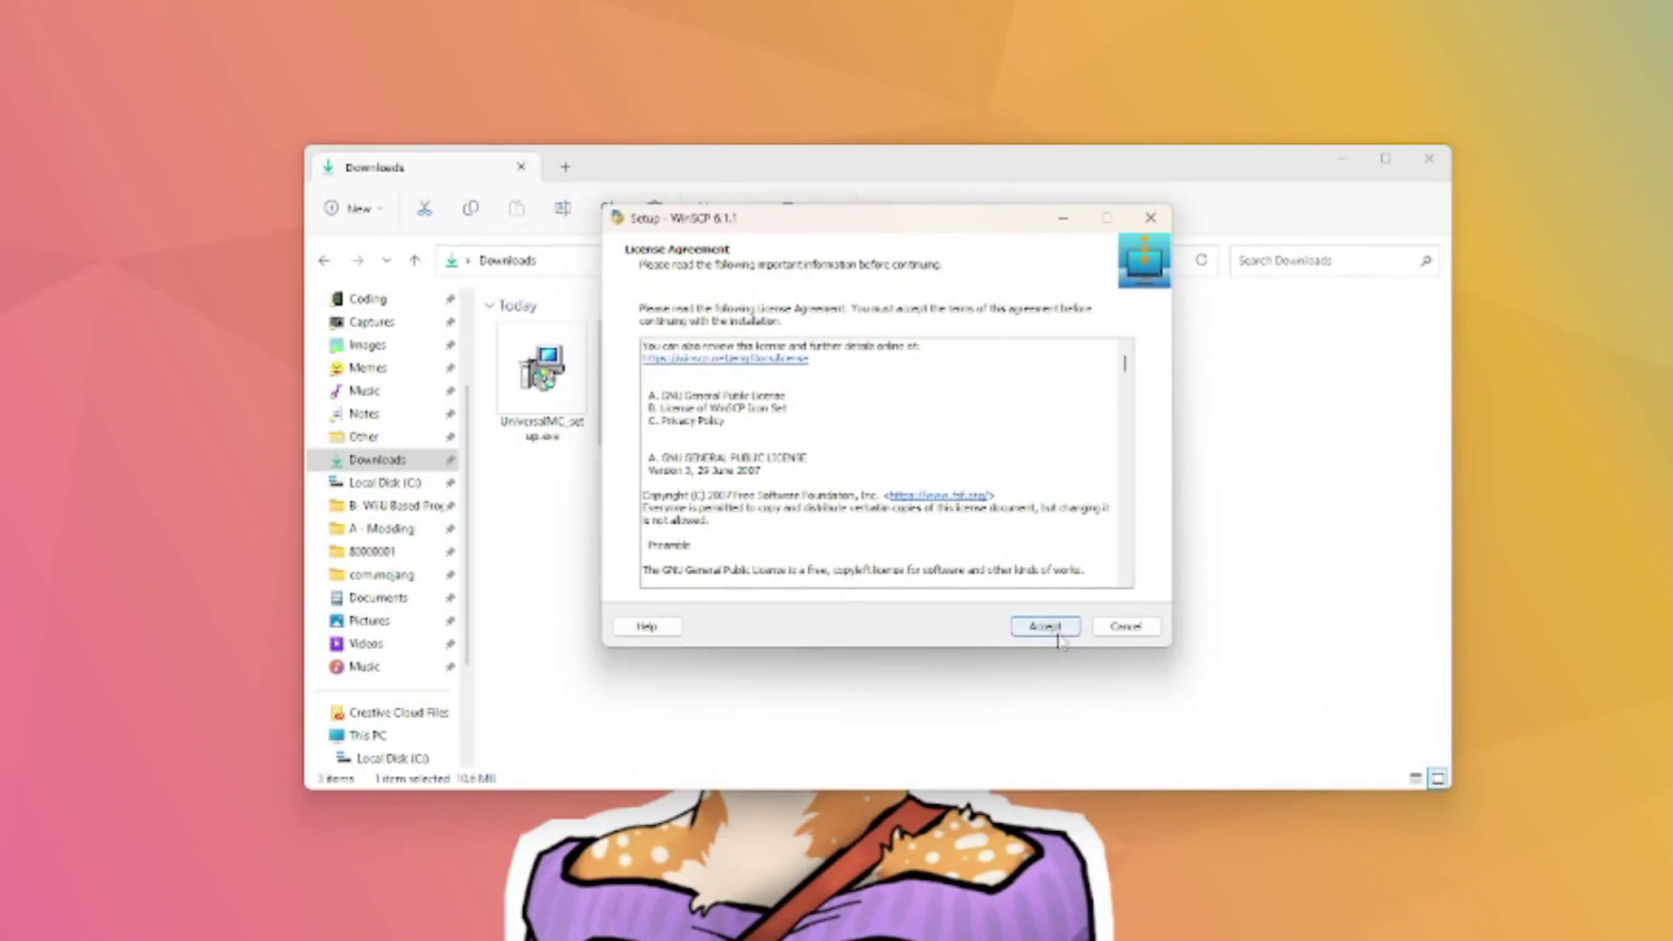
left_click(1045, 627)
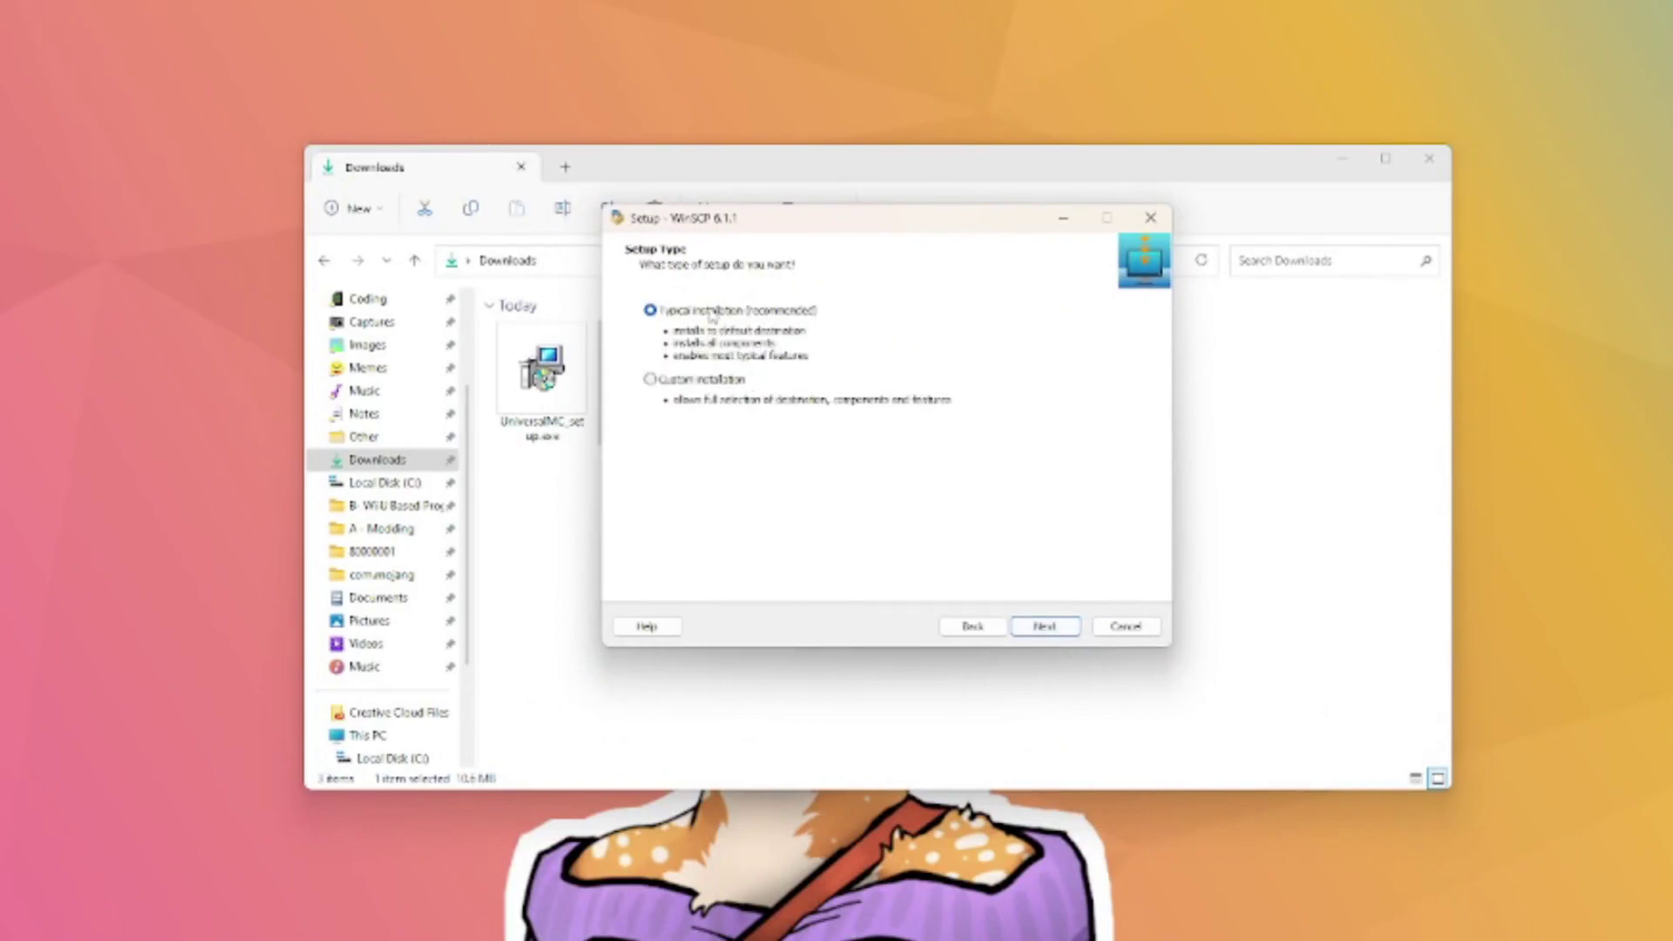
left_click(1064, 629)
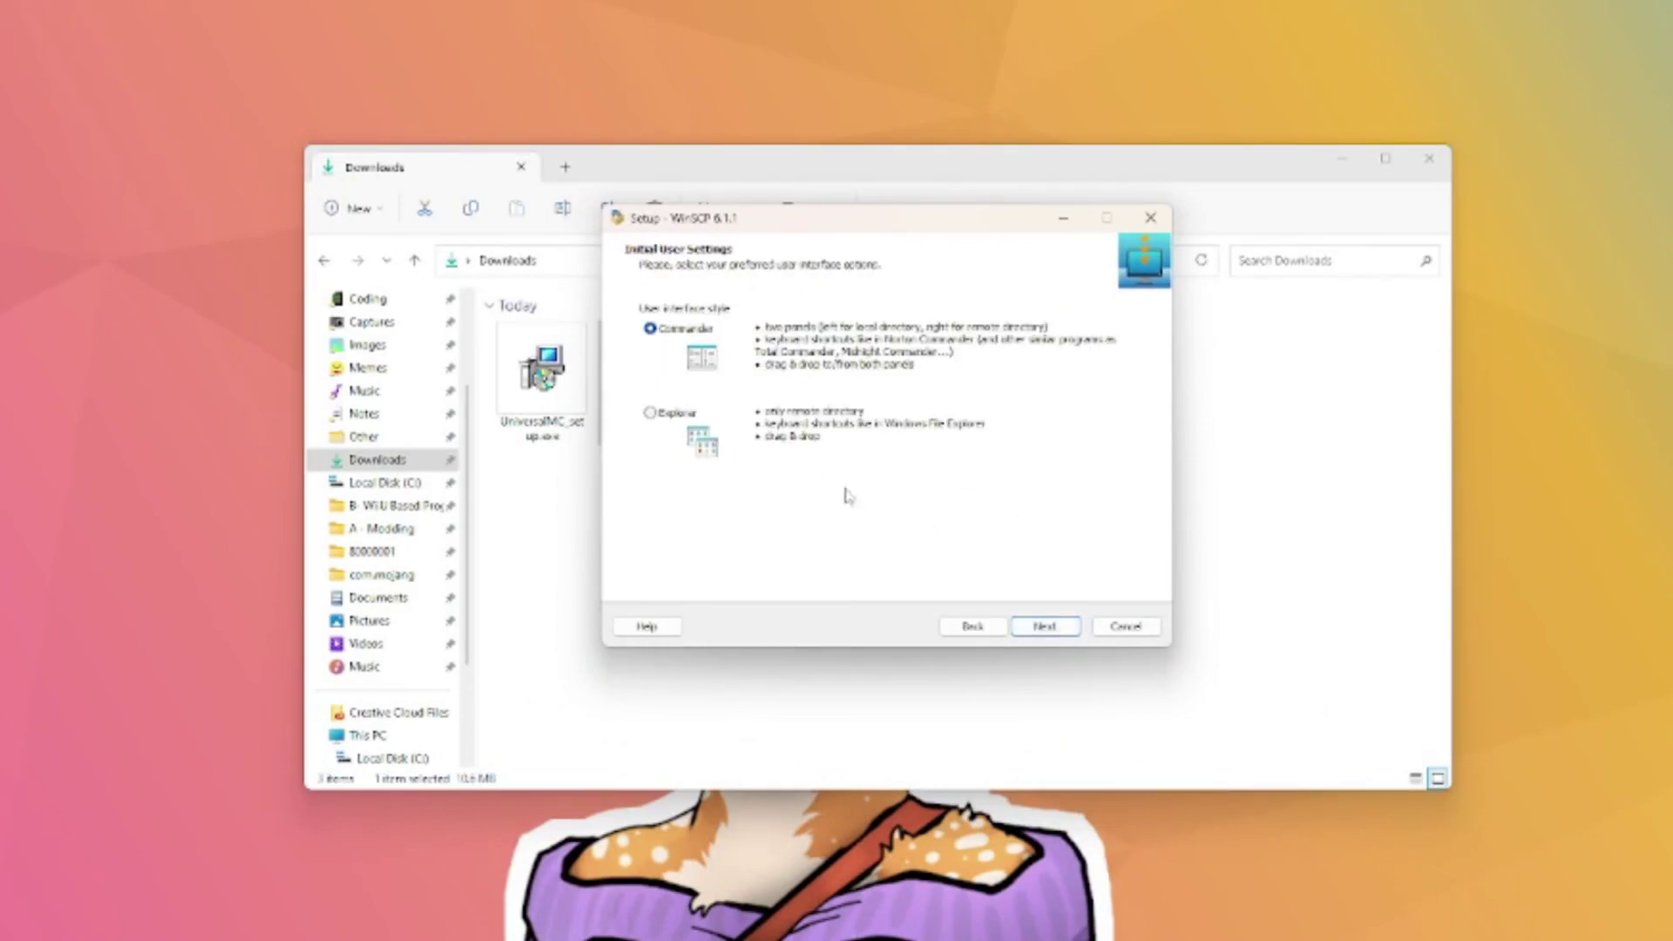
left_click(664, 413)
left_click(677, 338)
Install WinSCP without the Getting started page, then close its Login and main windows
left_click(1046, 624)
left_click(1045, 625)
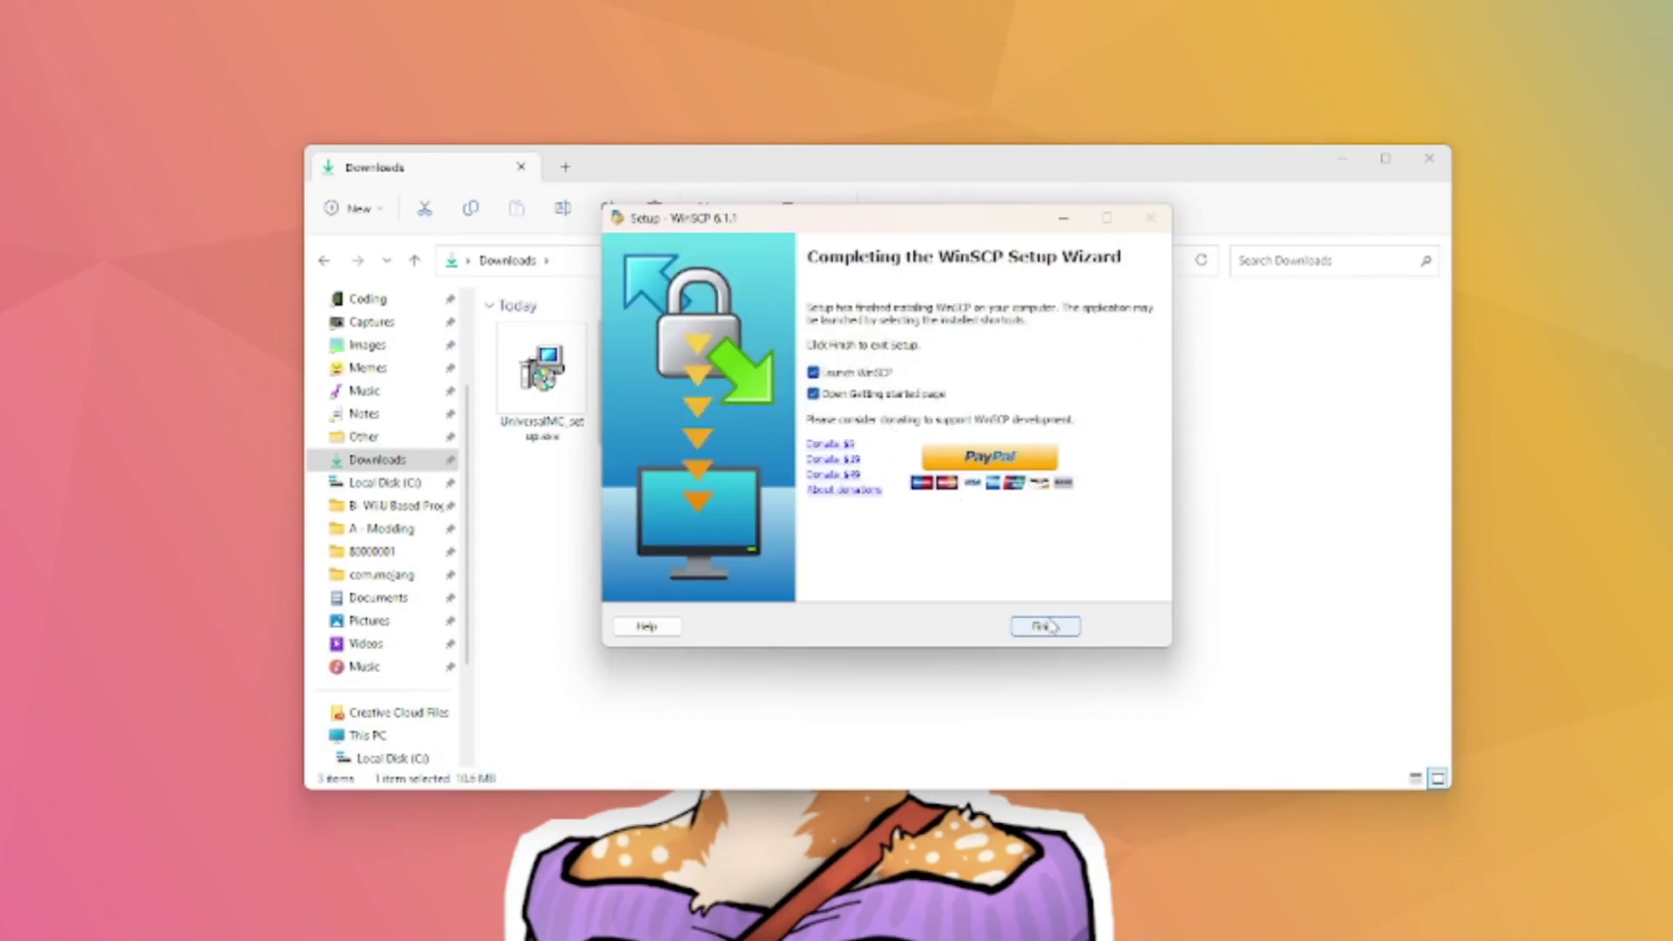
left_click(931, 396)
left_click(1069, 632)
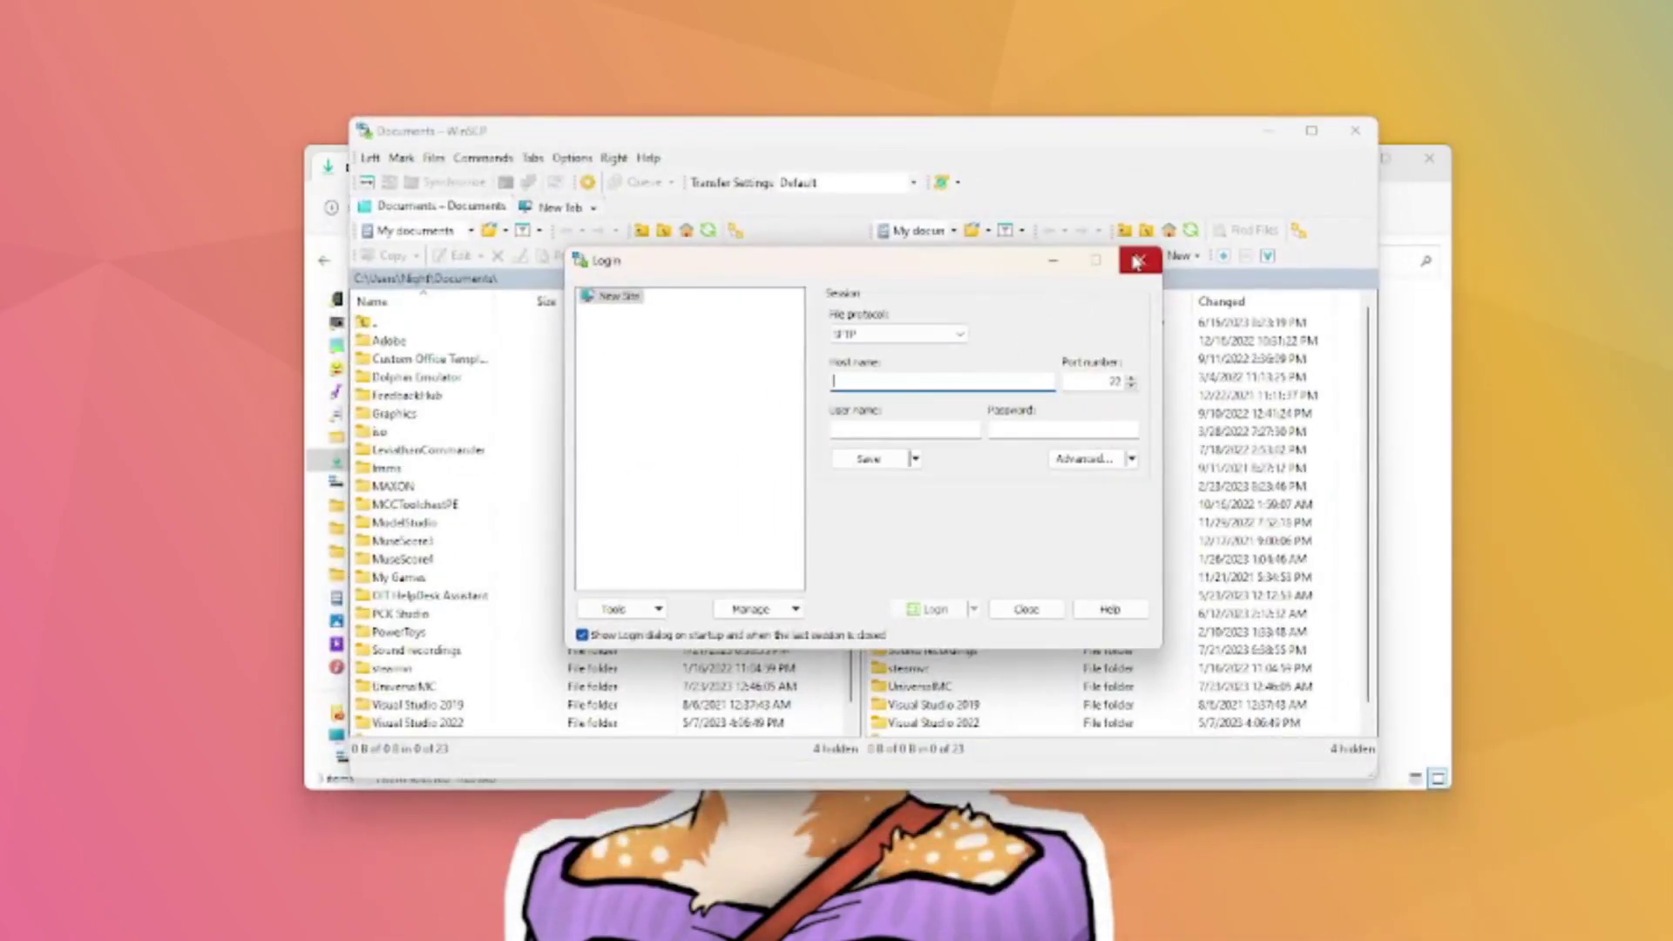
left_click(1137, 261)
left_click(1355, 131)
left_click(788, 432)
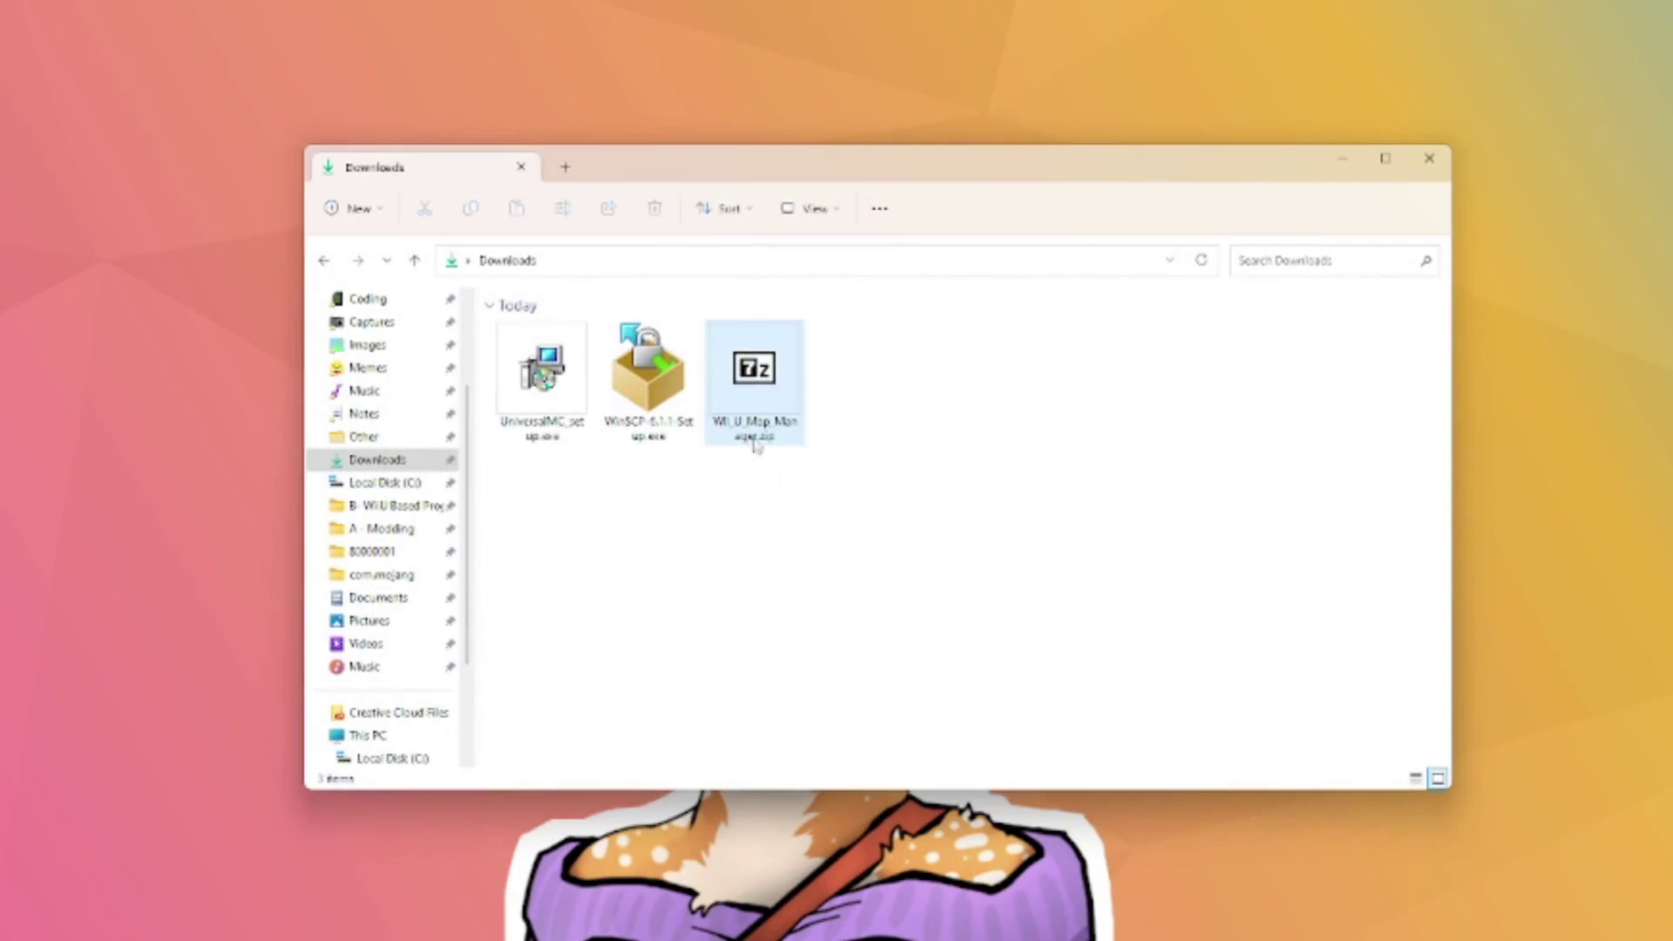
Extract the Wii U Map Manager zip into the Wii_U_Map_Manager folder
right_click(755, 442)
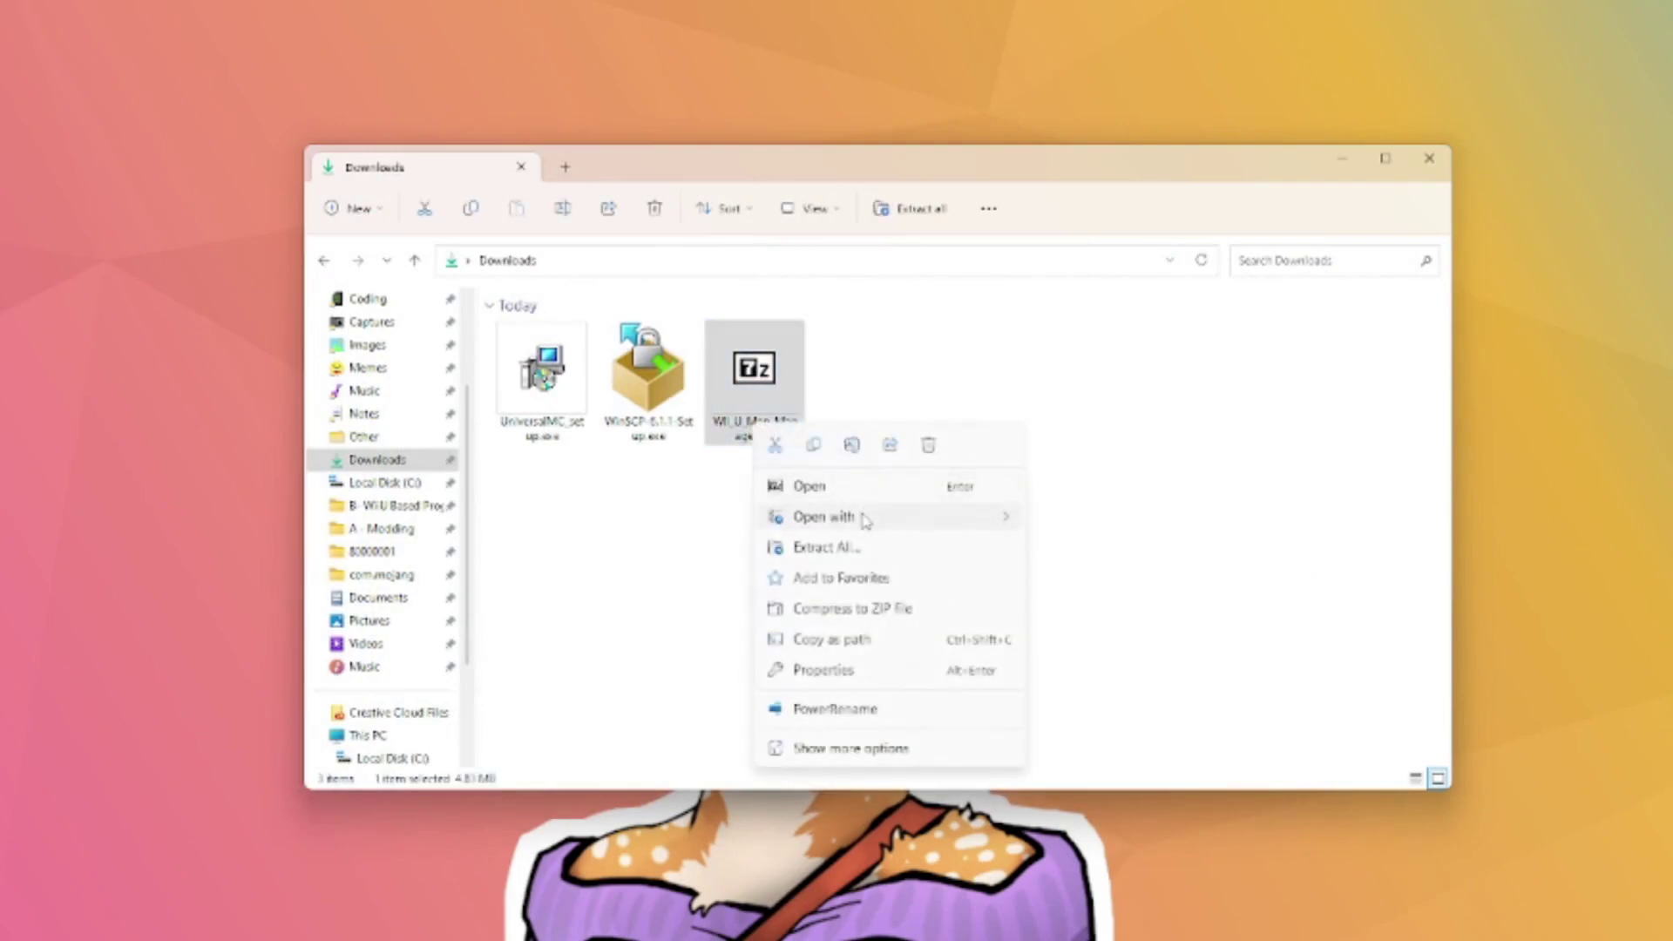
left_click(855, 549)
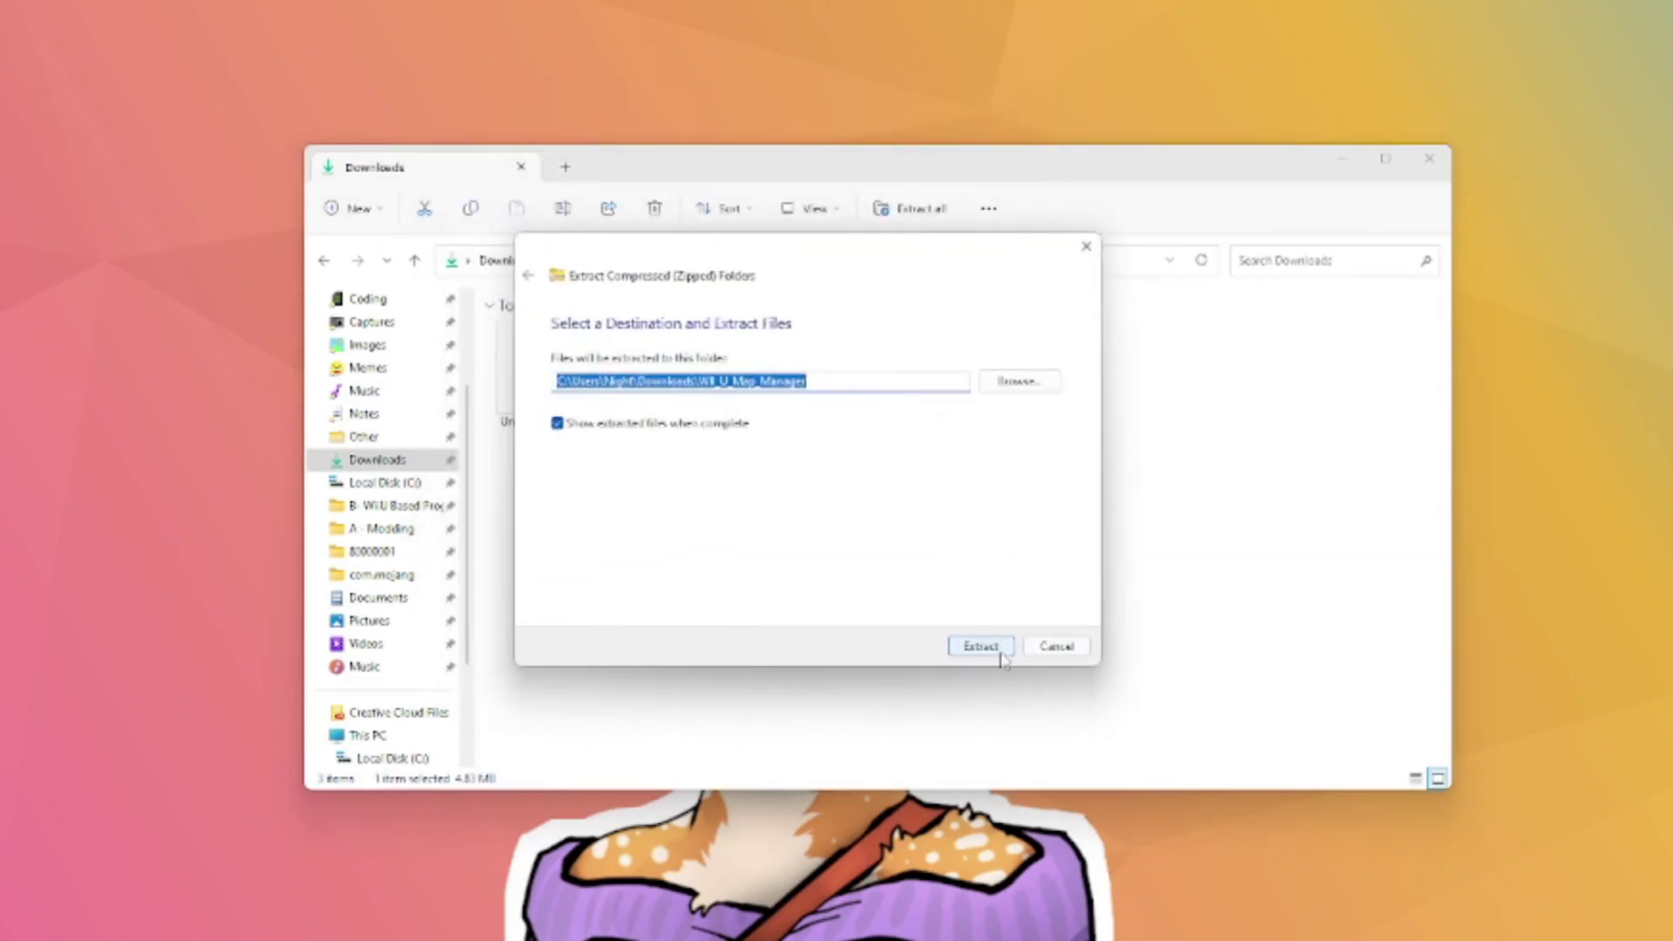
left_click(993, 651)
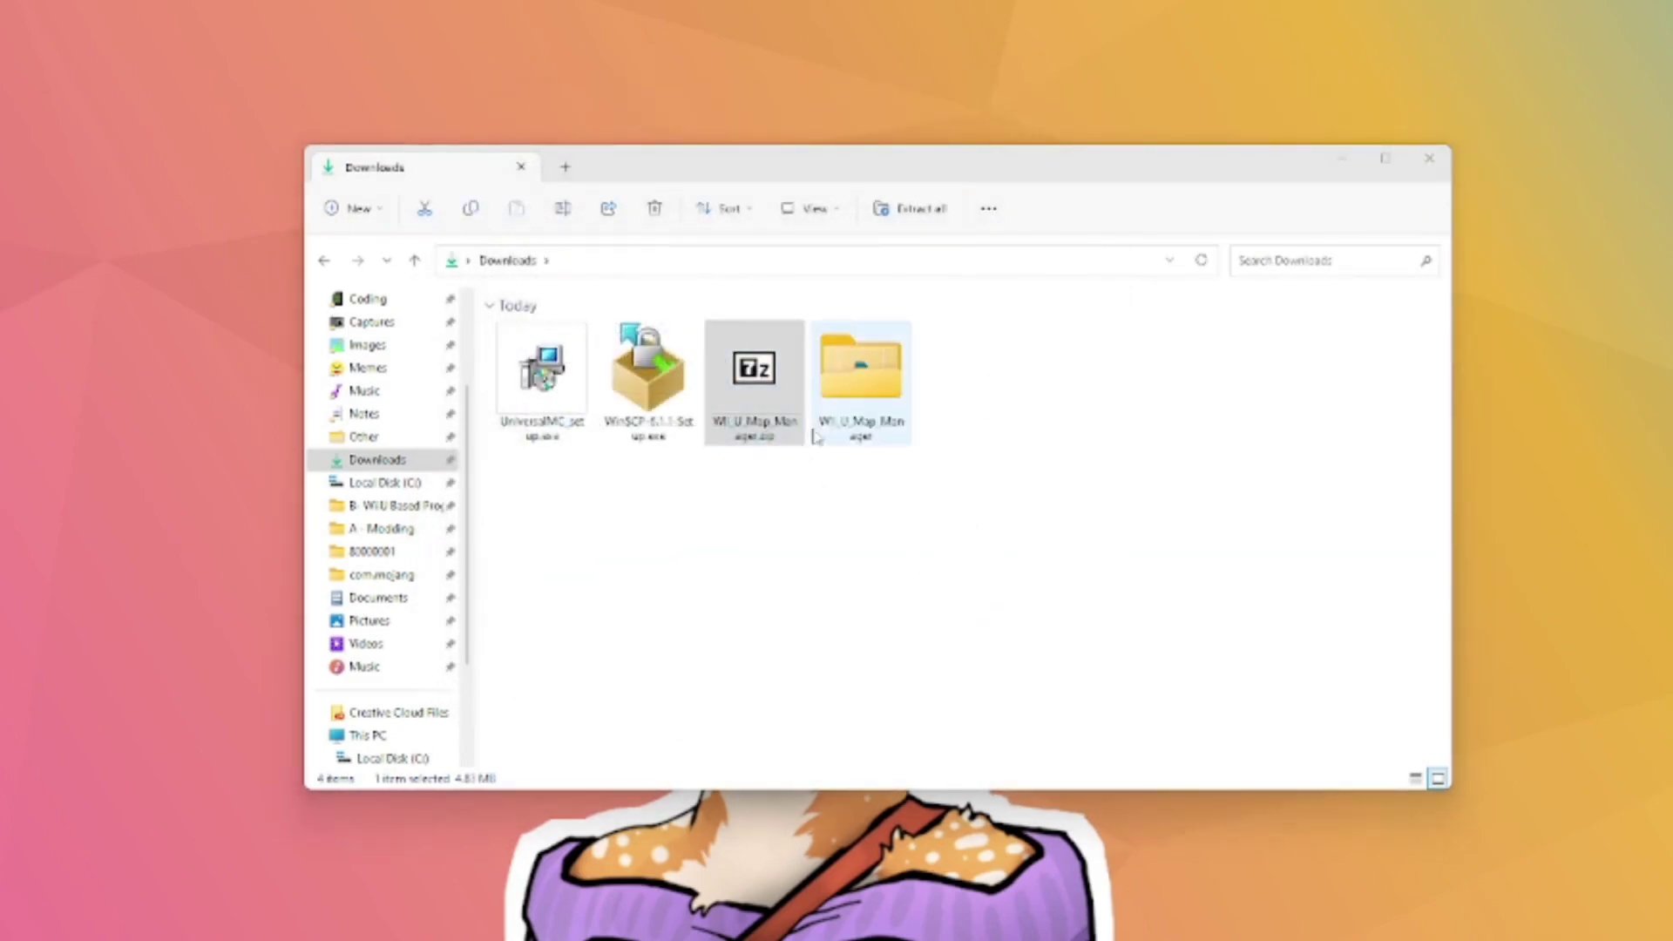
left_click_drag(1224, 527, 743, 244)
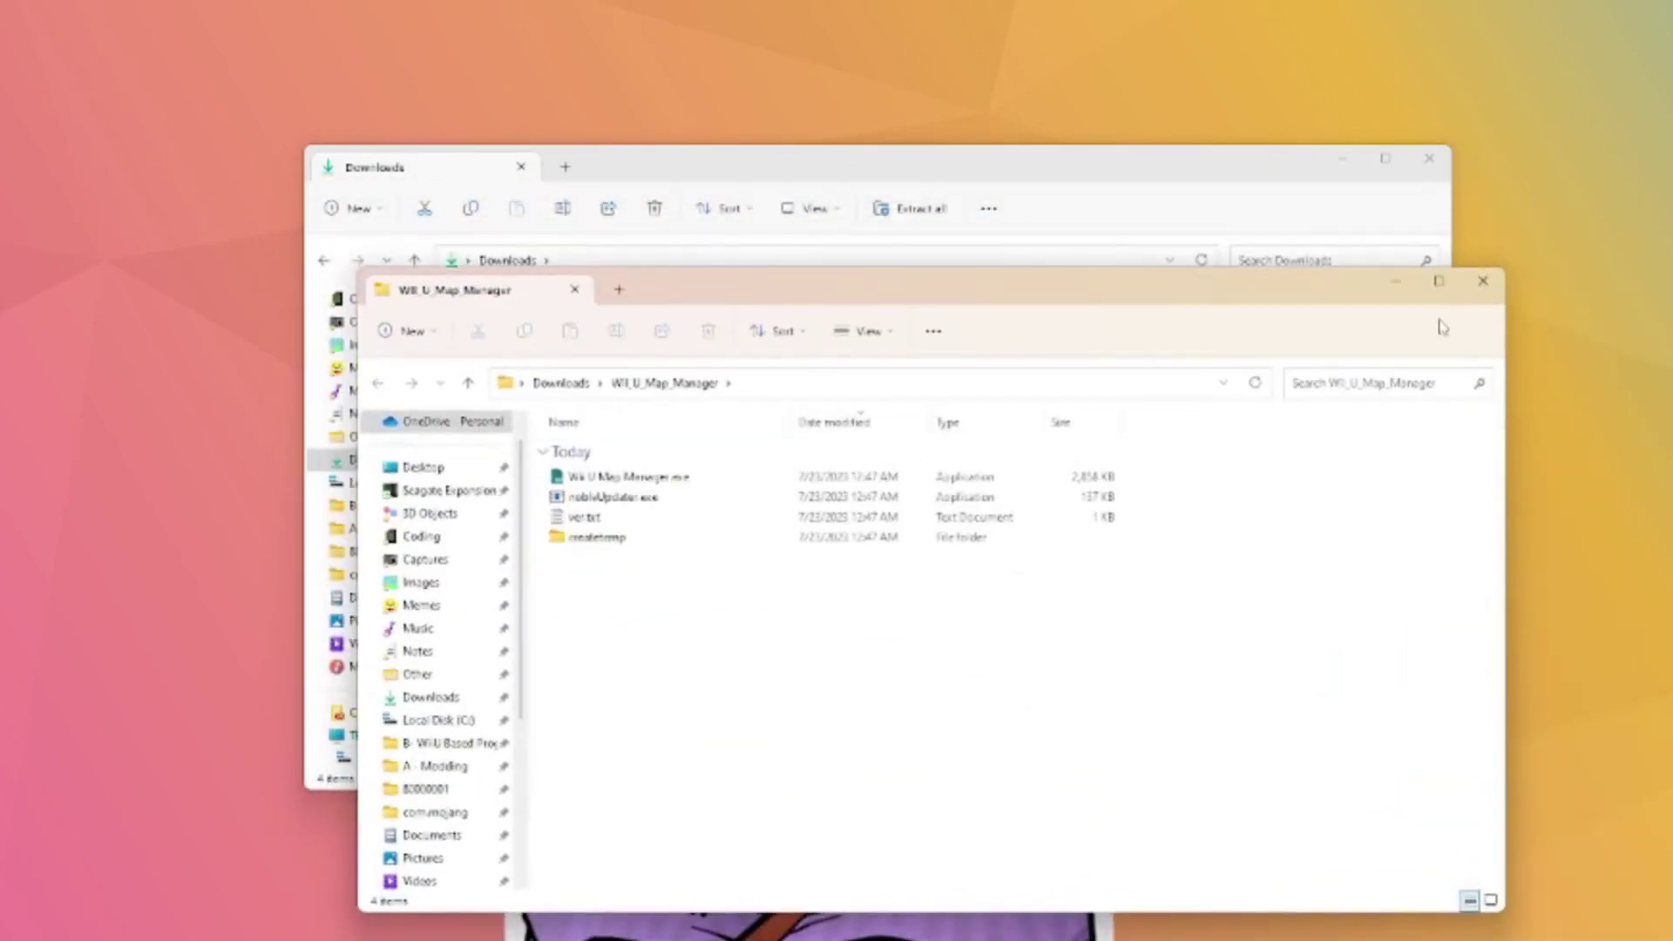
Move Wii U Map Manager.exe from the extracted folder into Downloads
left_click(660, 480)
left_click_drag(623, 484, 629, 493)
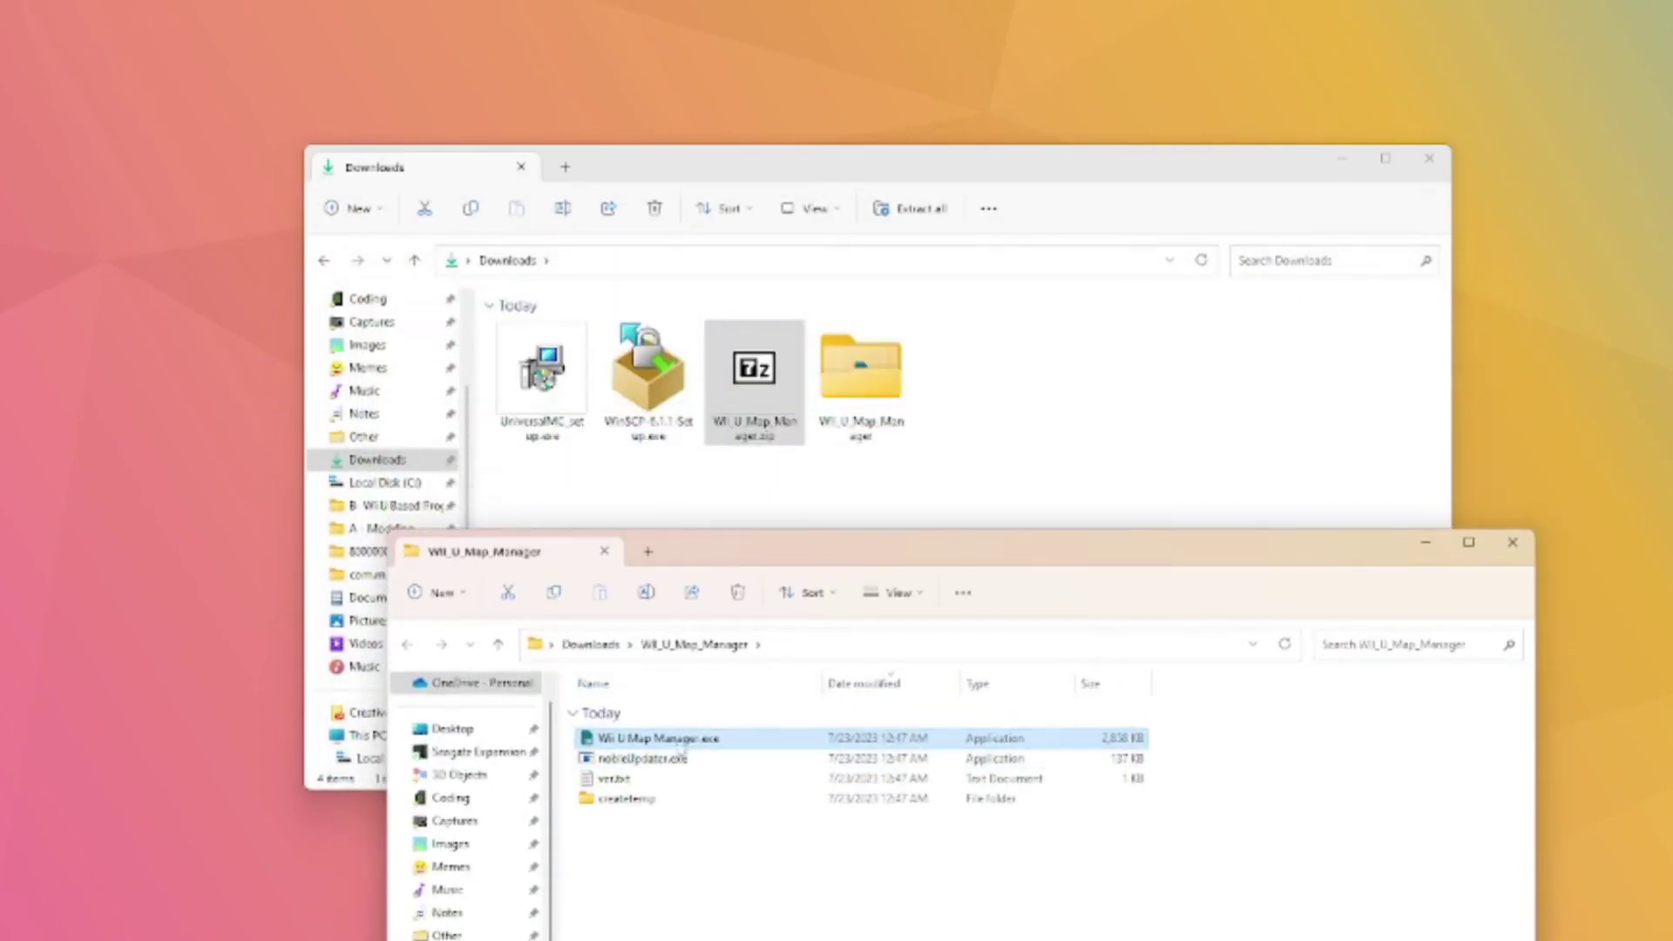
left_click_drag(684, 748, 994, 443)
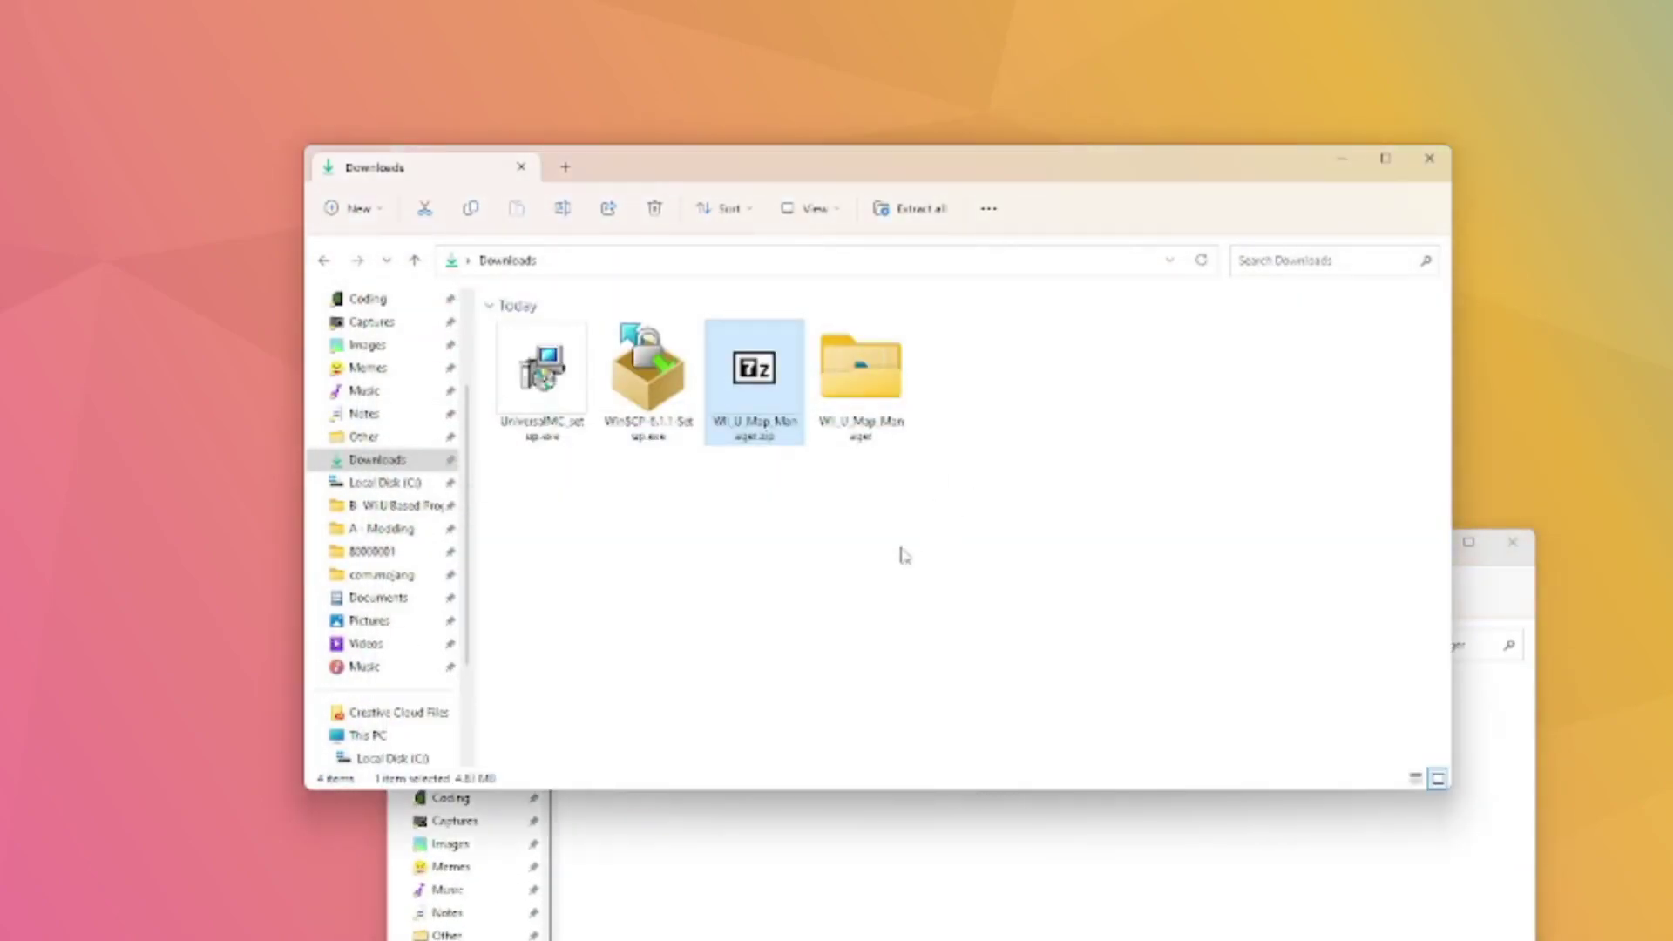
left_click(867, 399)
Delete the four leftover downloaded items from Downloads
left_click_drag(1015, 533, 639, 407)
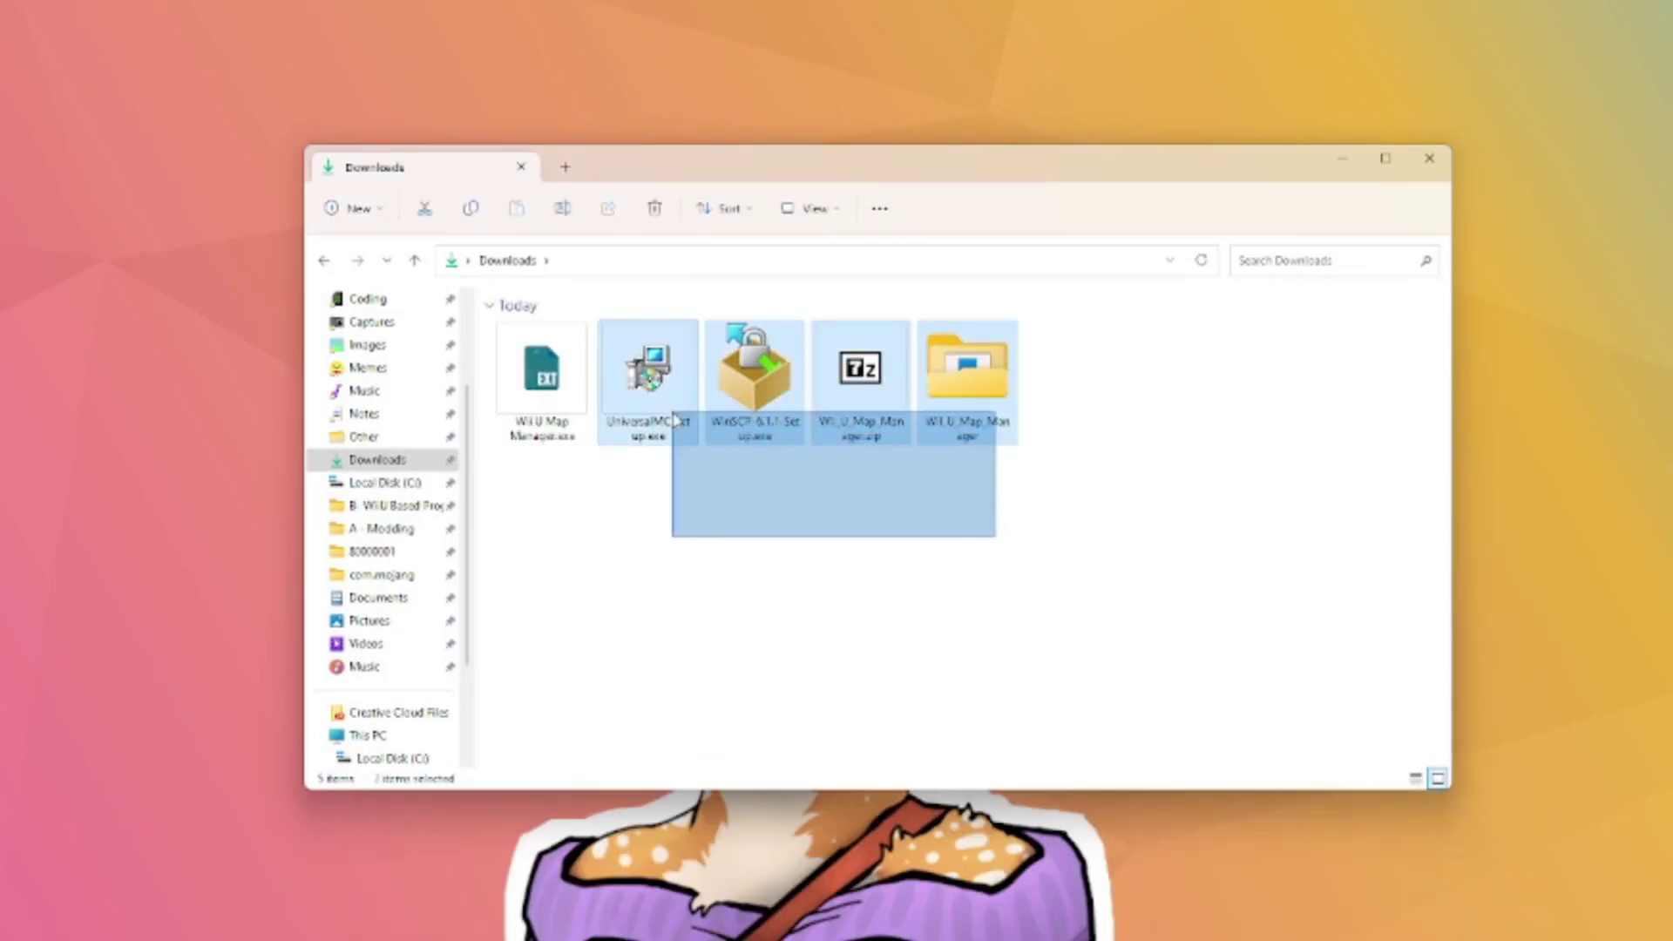
right_click(639, 407)
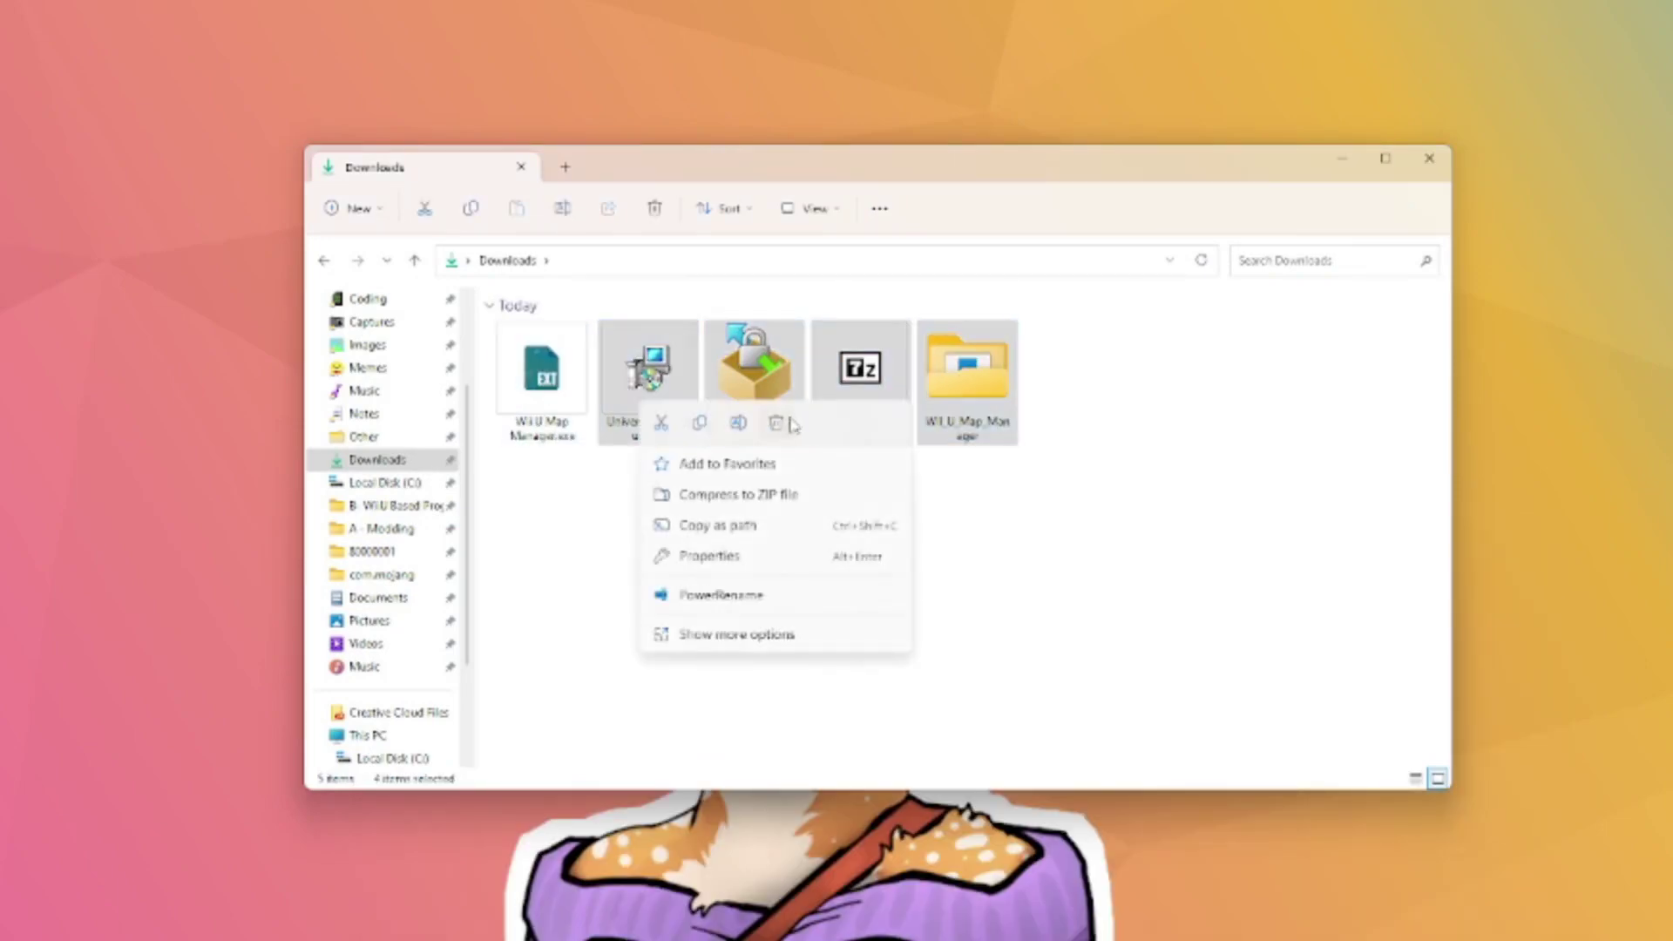
left_click(791, 427)
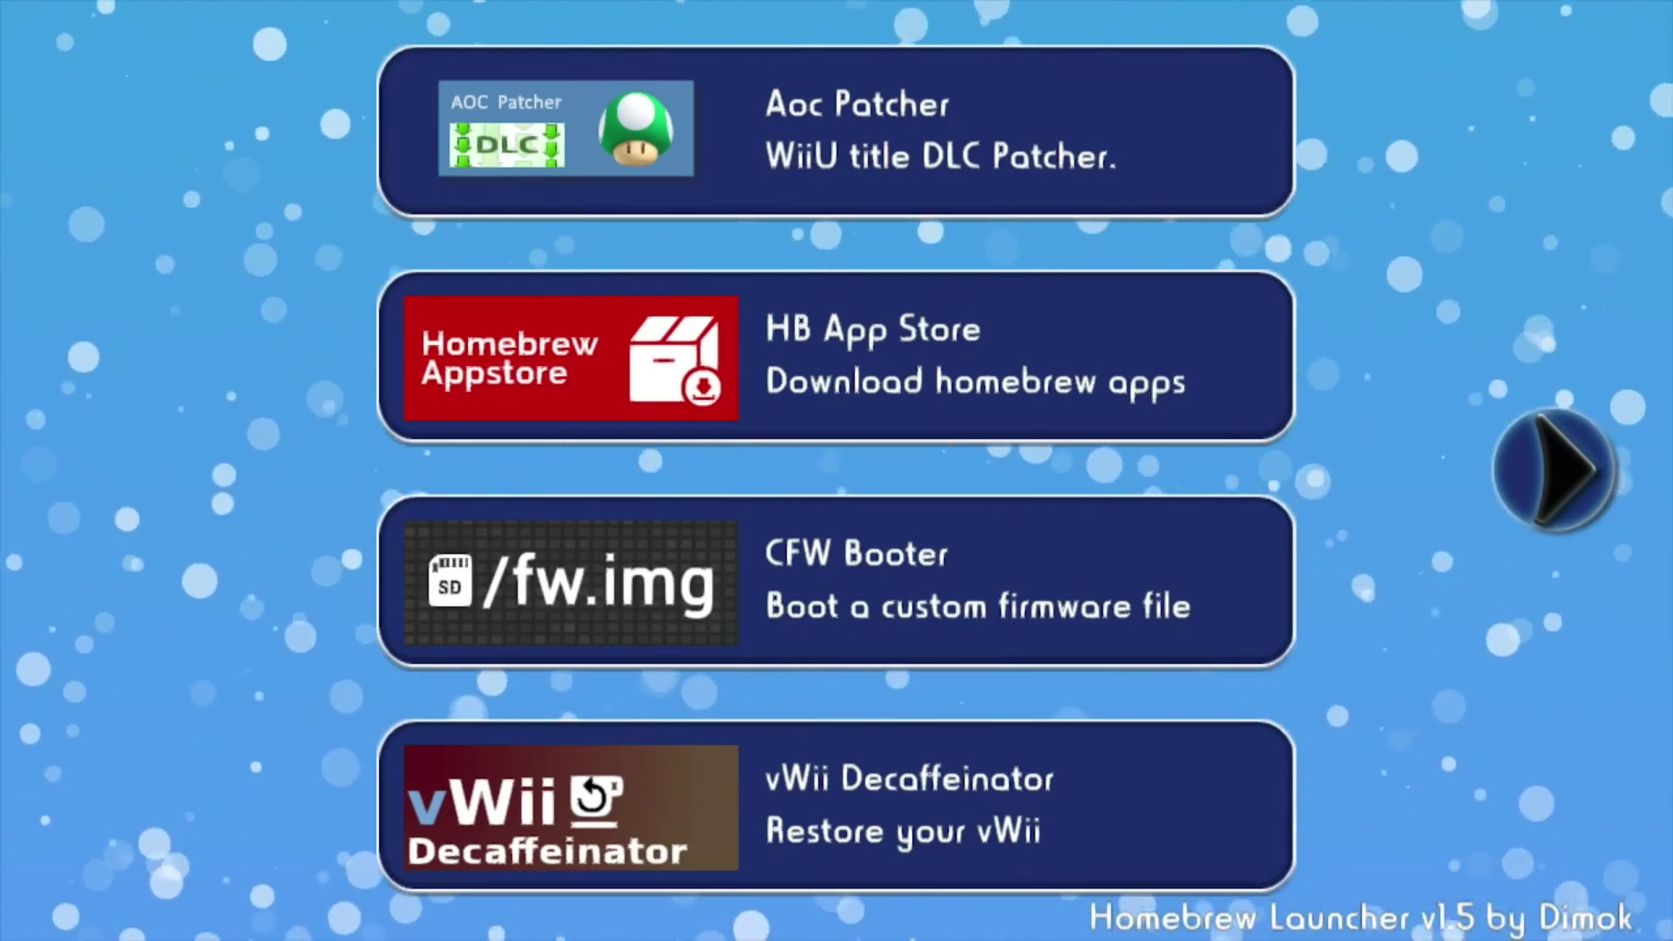
Load Mocha CFW + FSHax, then open the FTPiiU_Everywhere details after reboot
key("Right")
key("Right")
key("Right")
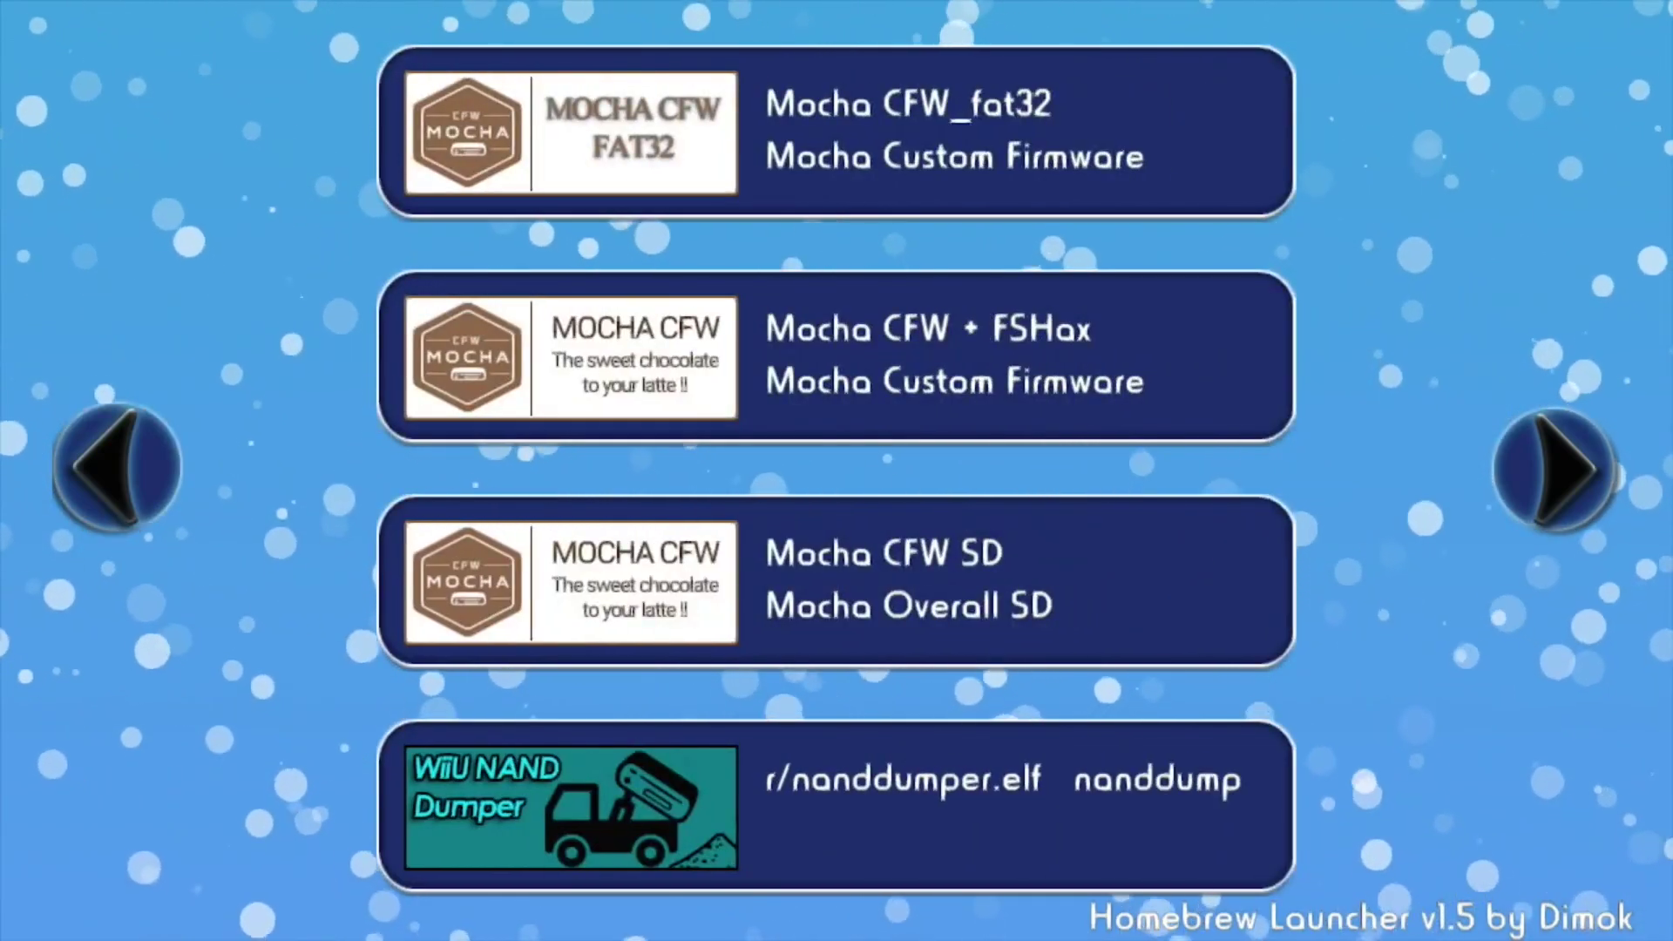
key("Return")
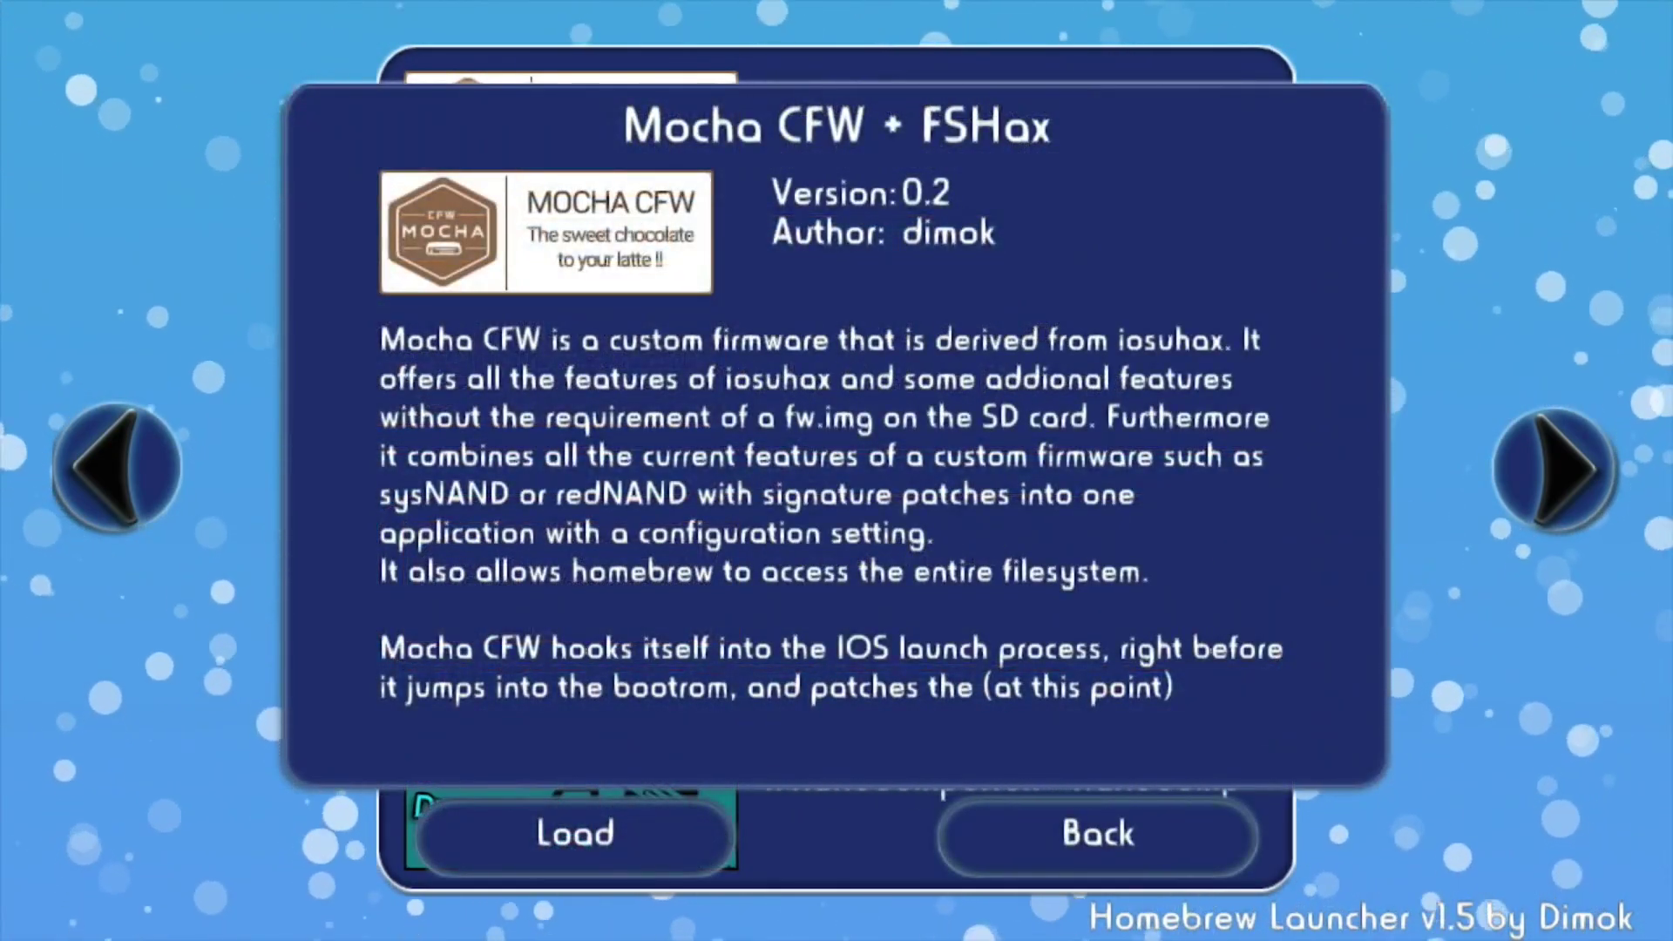
key("Return")
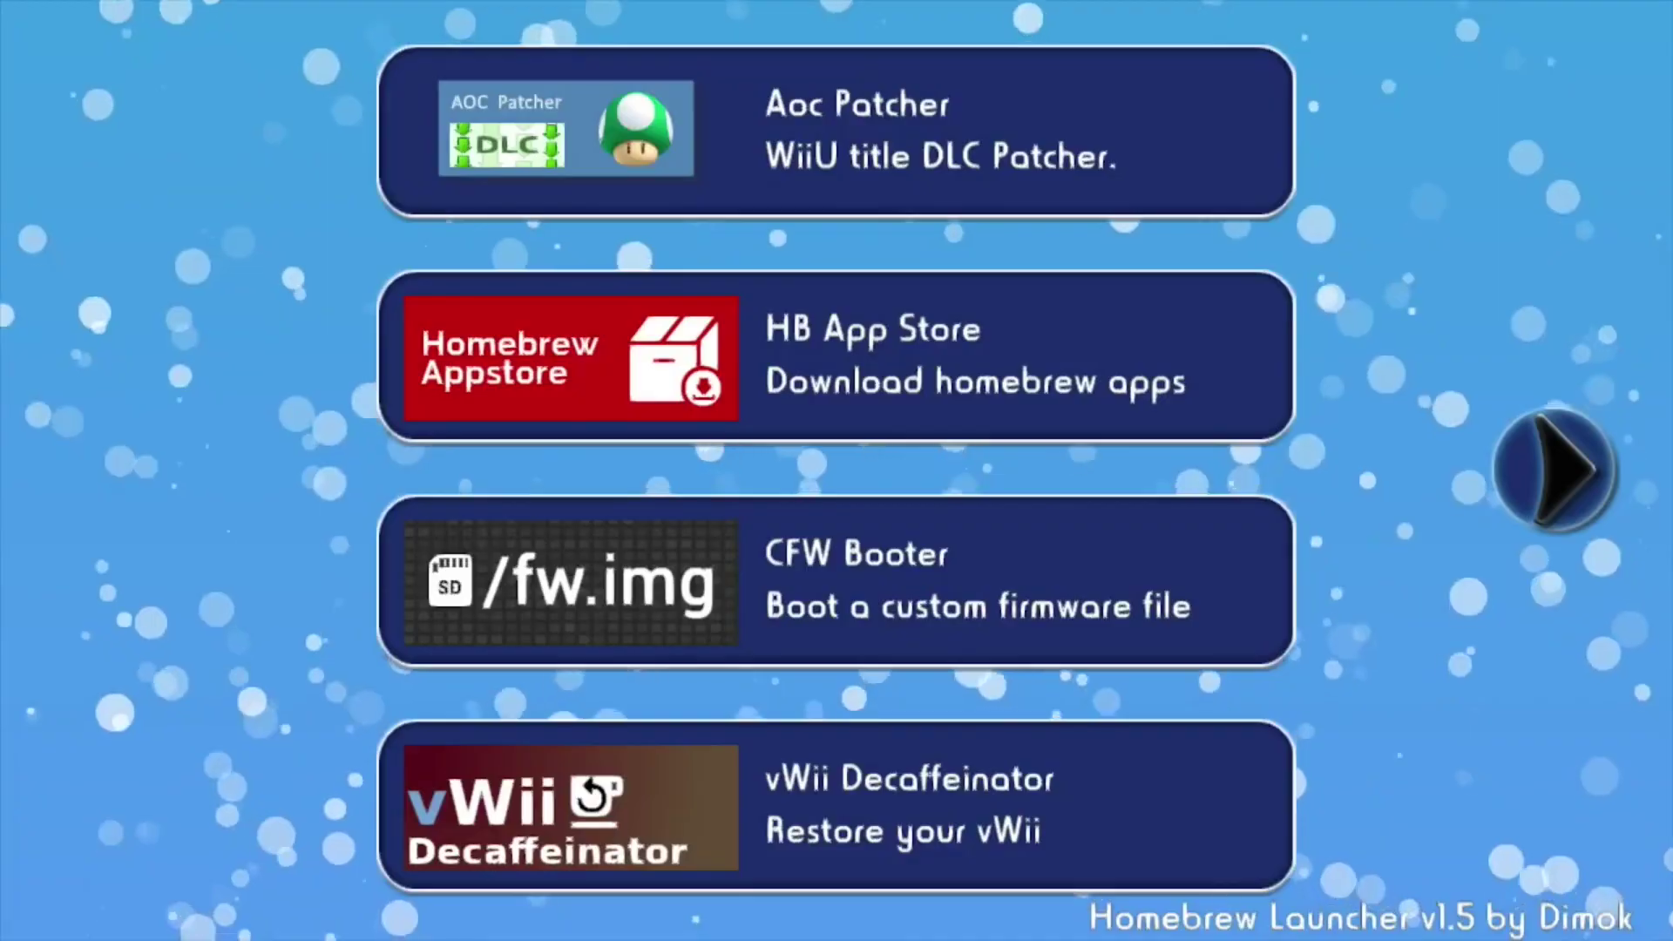
key("Right")
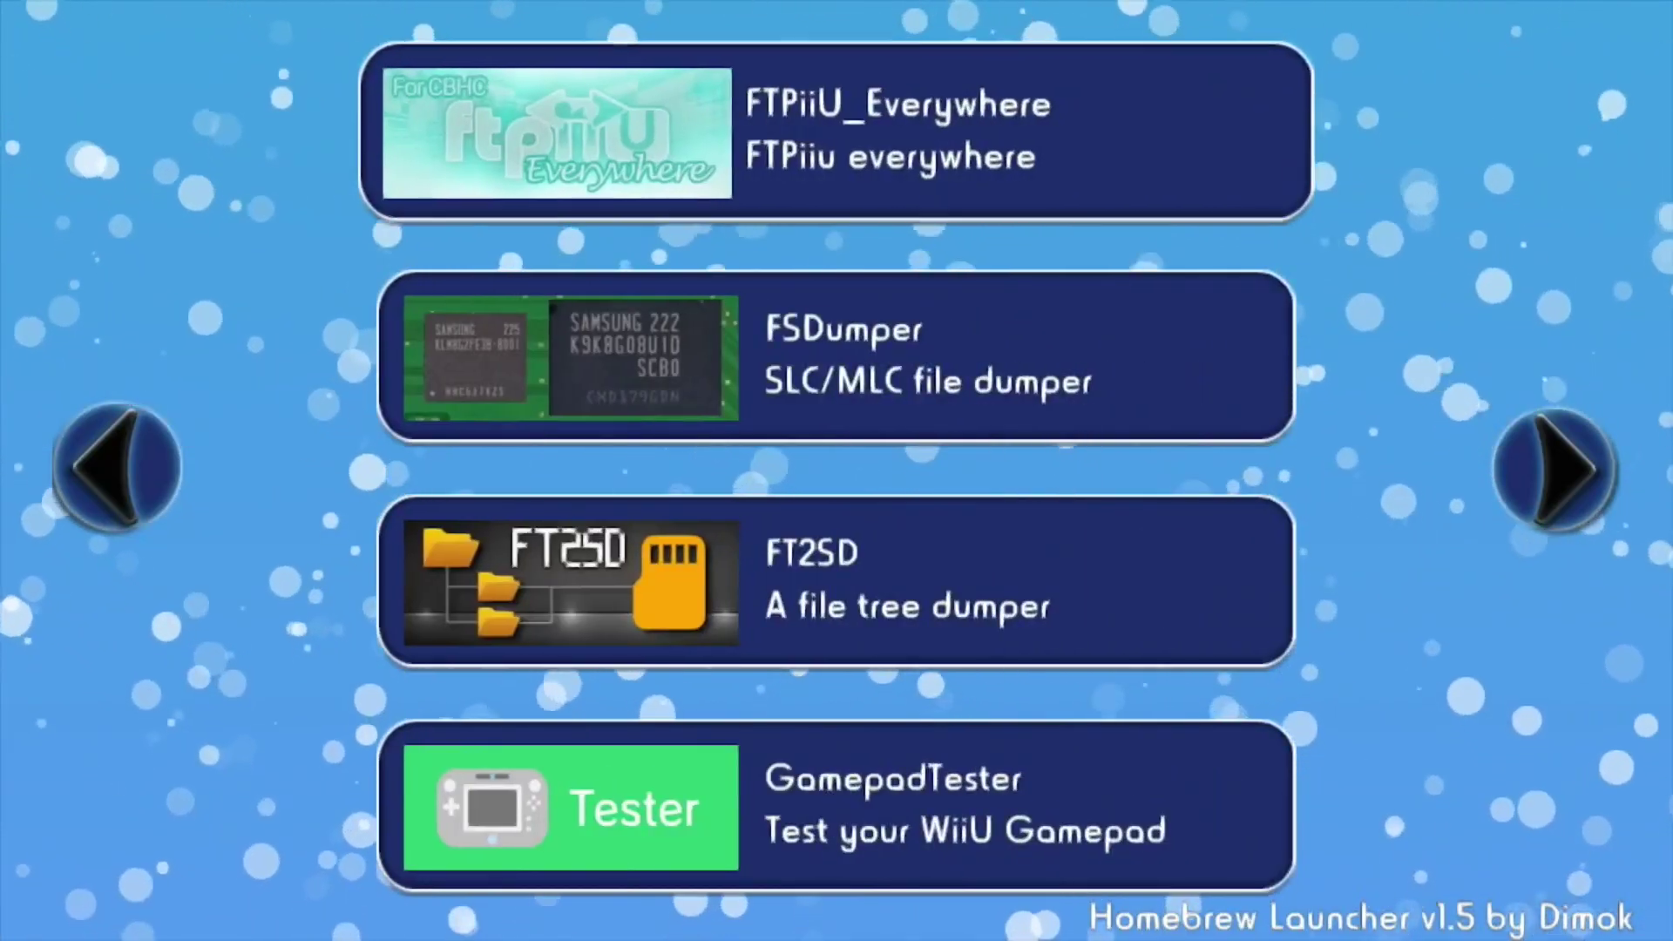
key("Return")
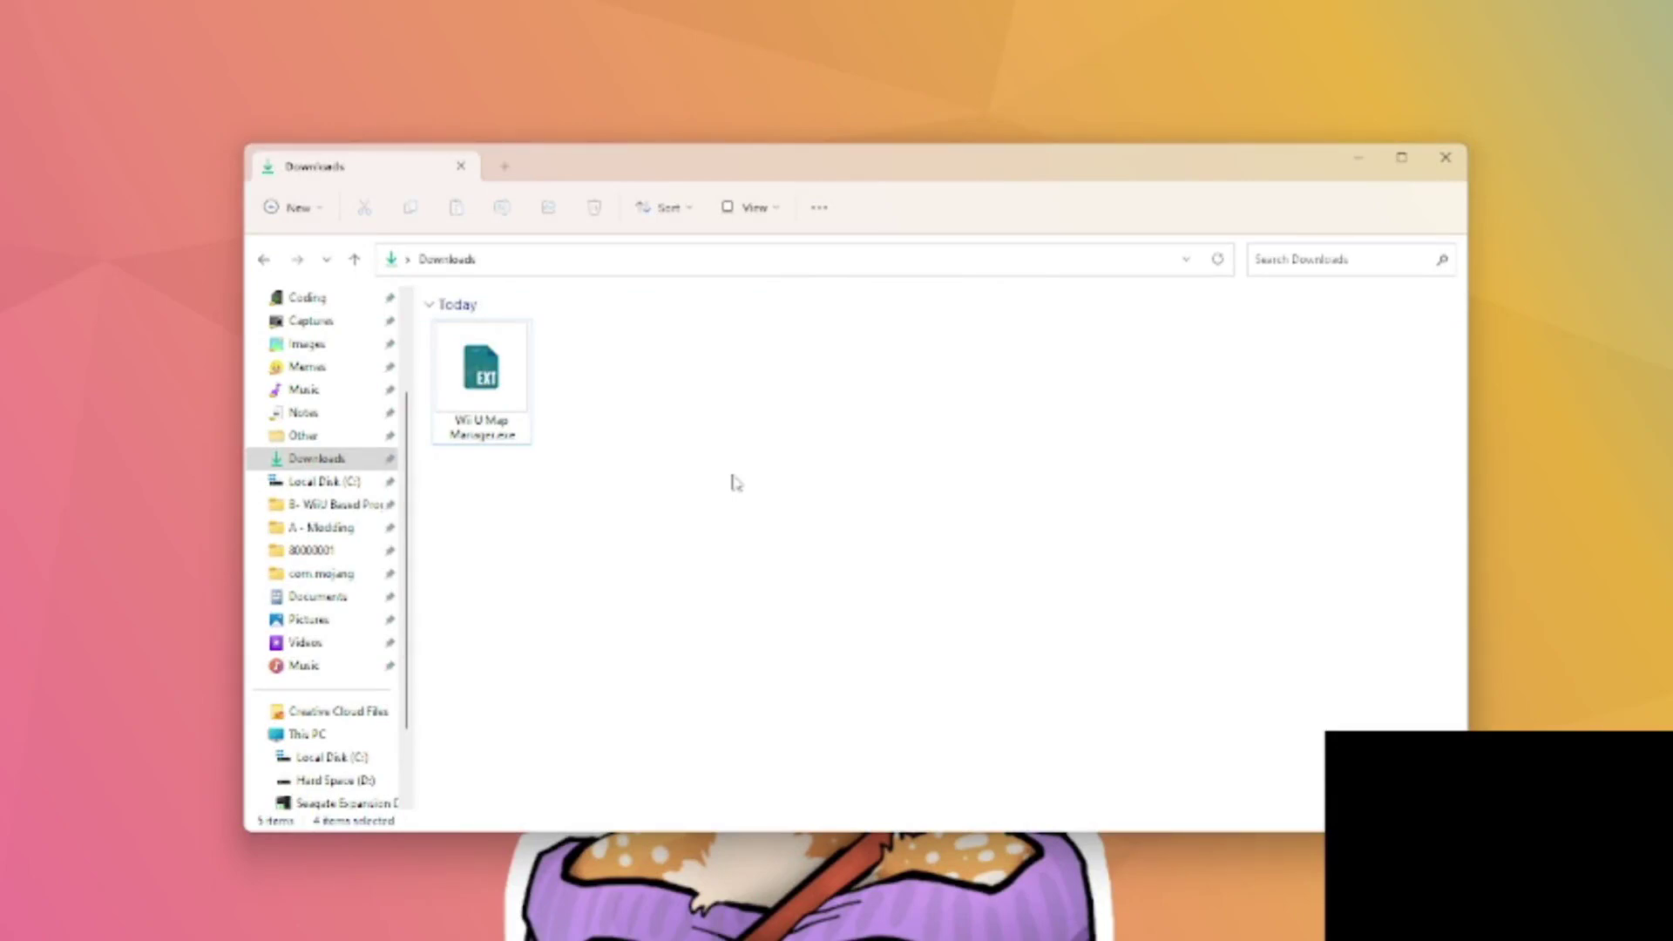
Launch Wii U Map Manager.exe and focus its Wii U IP address field
double_click(514, 422)
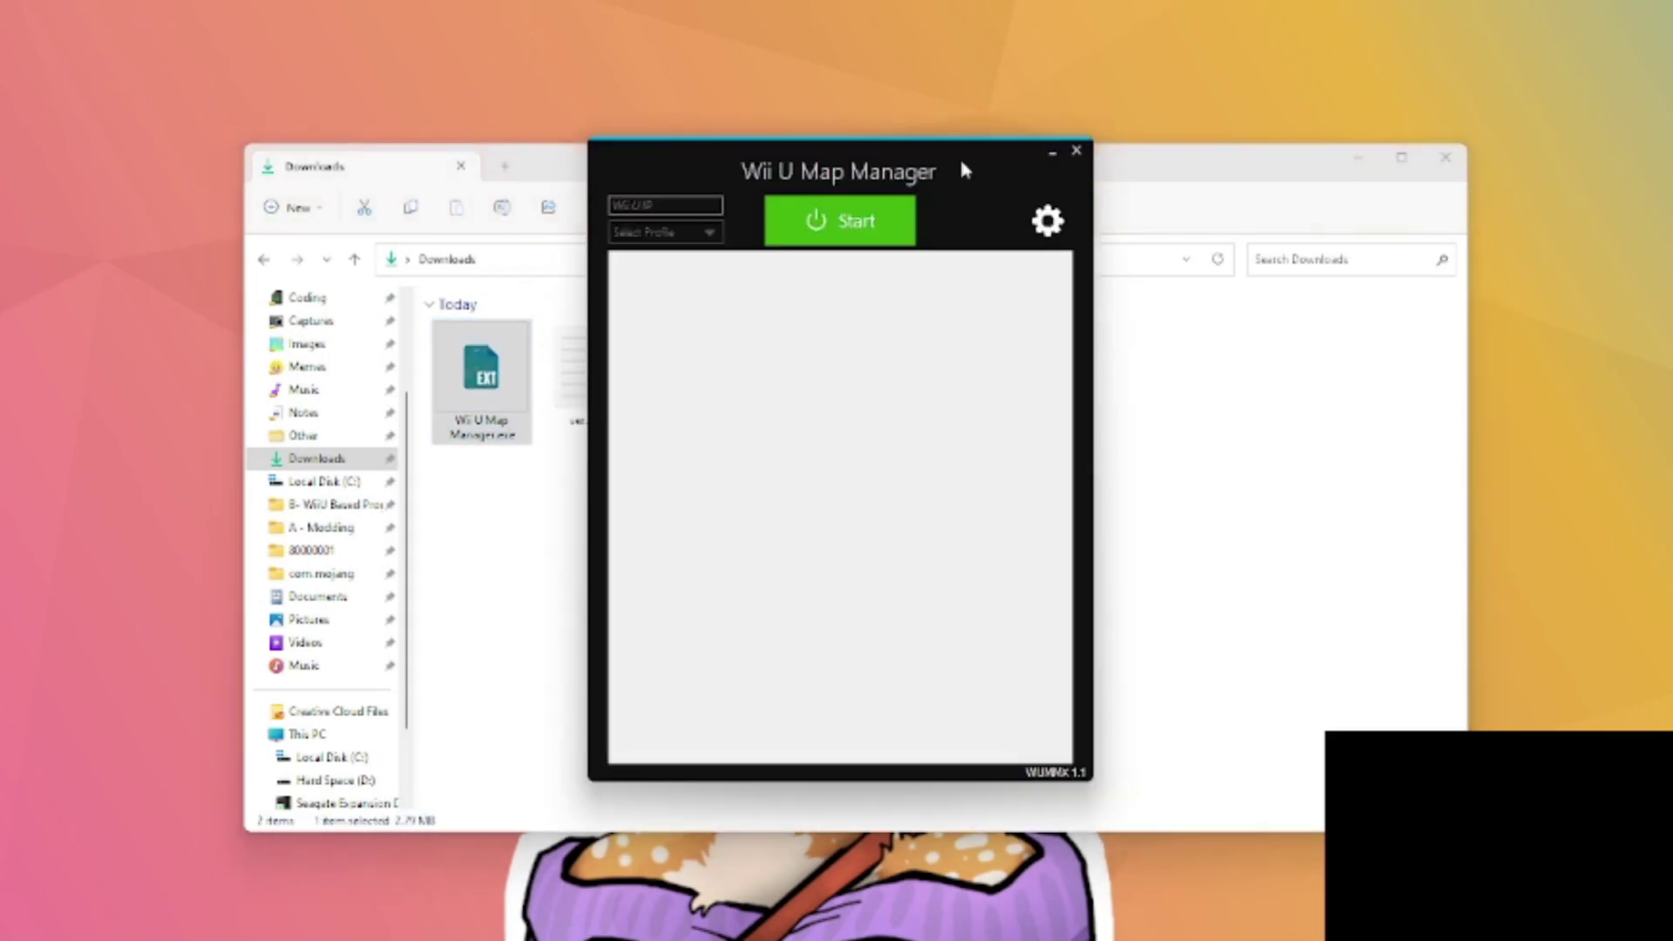
left_click(1360, 158)
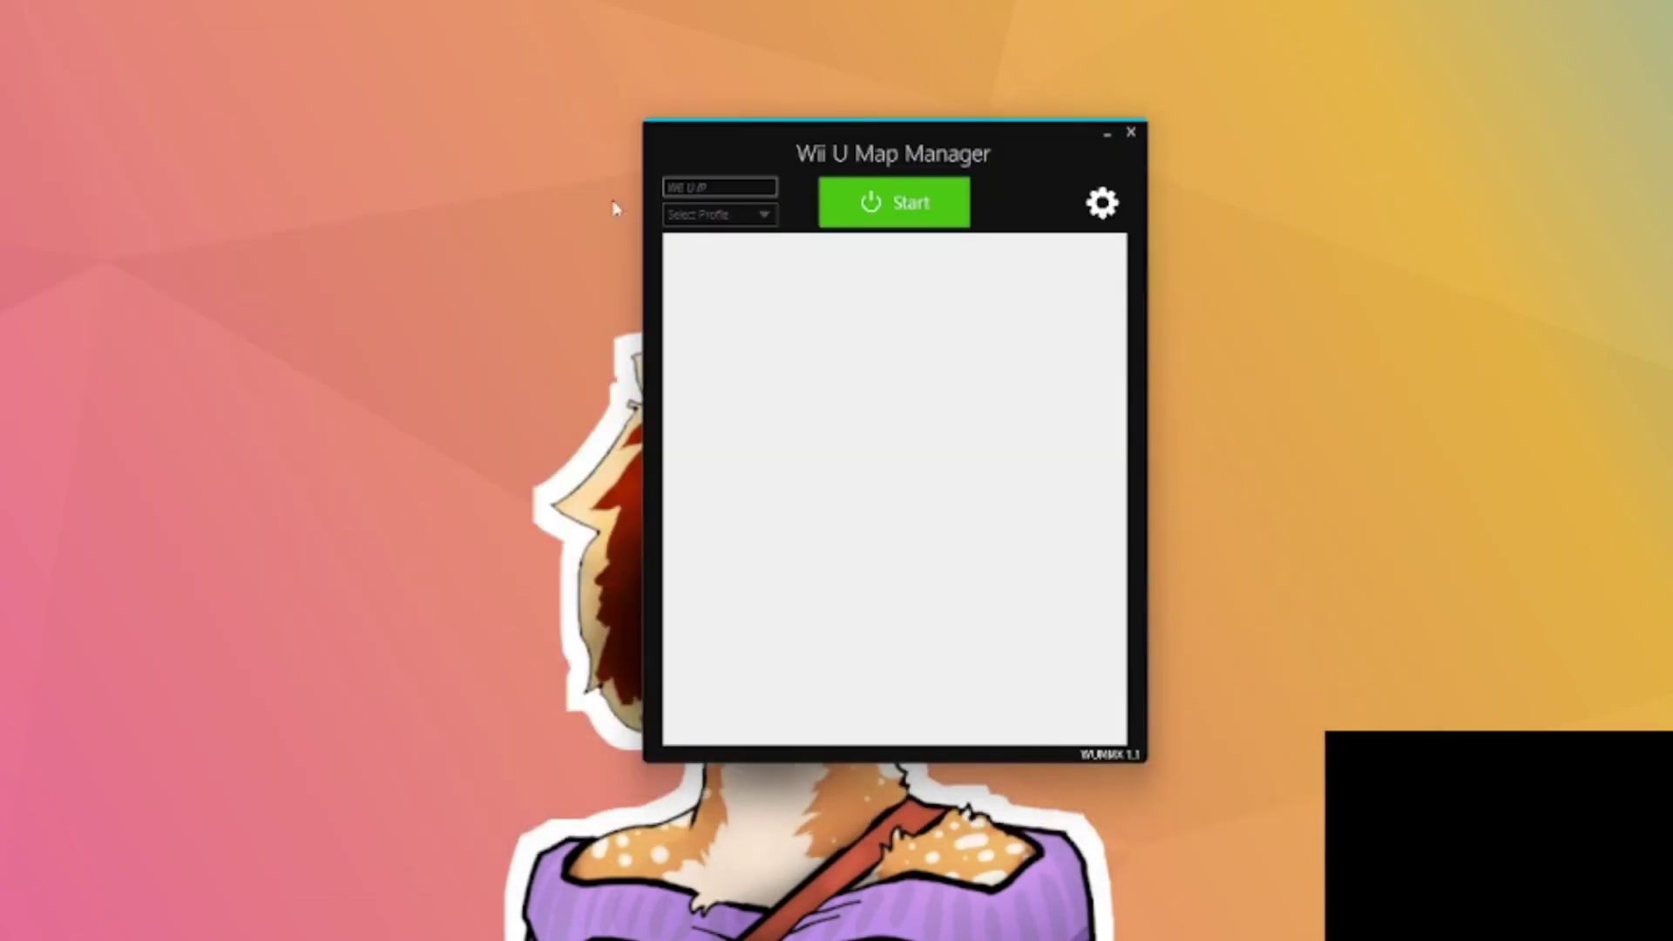
left_click(723, 186)
Keep System format and US region in settings, then start the connection
left_click(1102, 204)
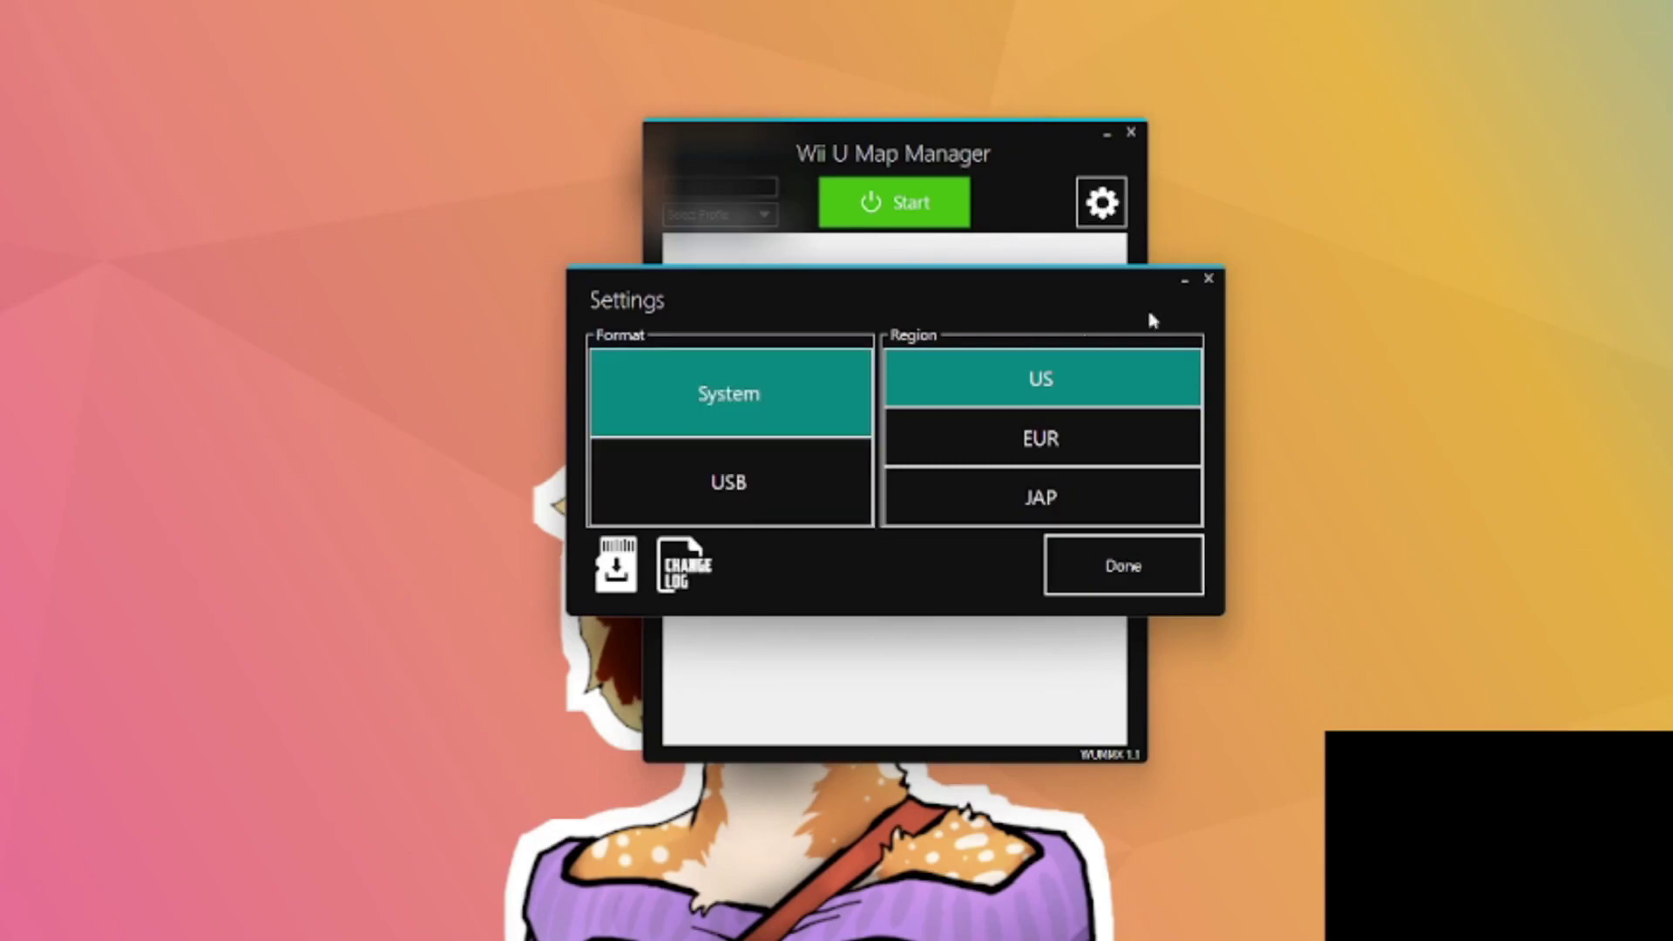
left_click(1103, 565)
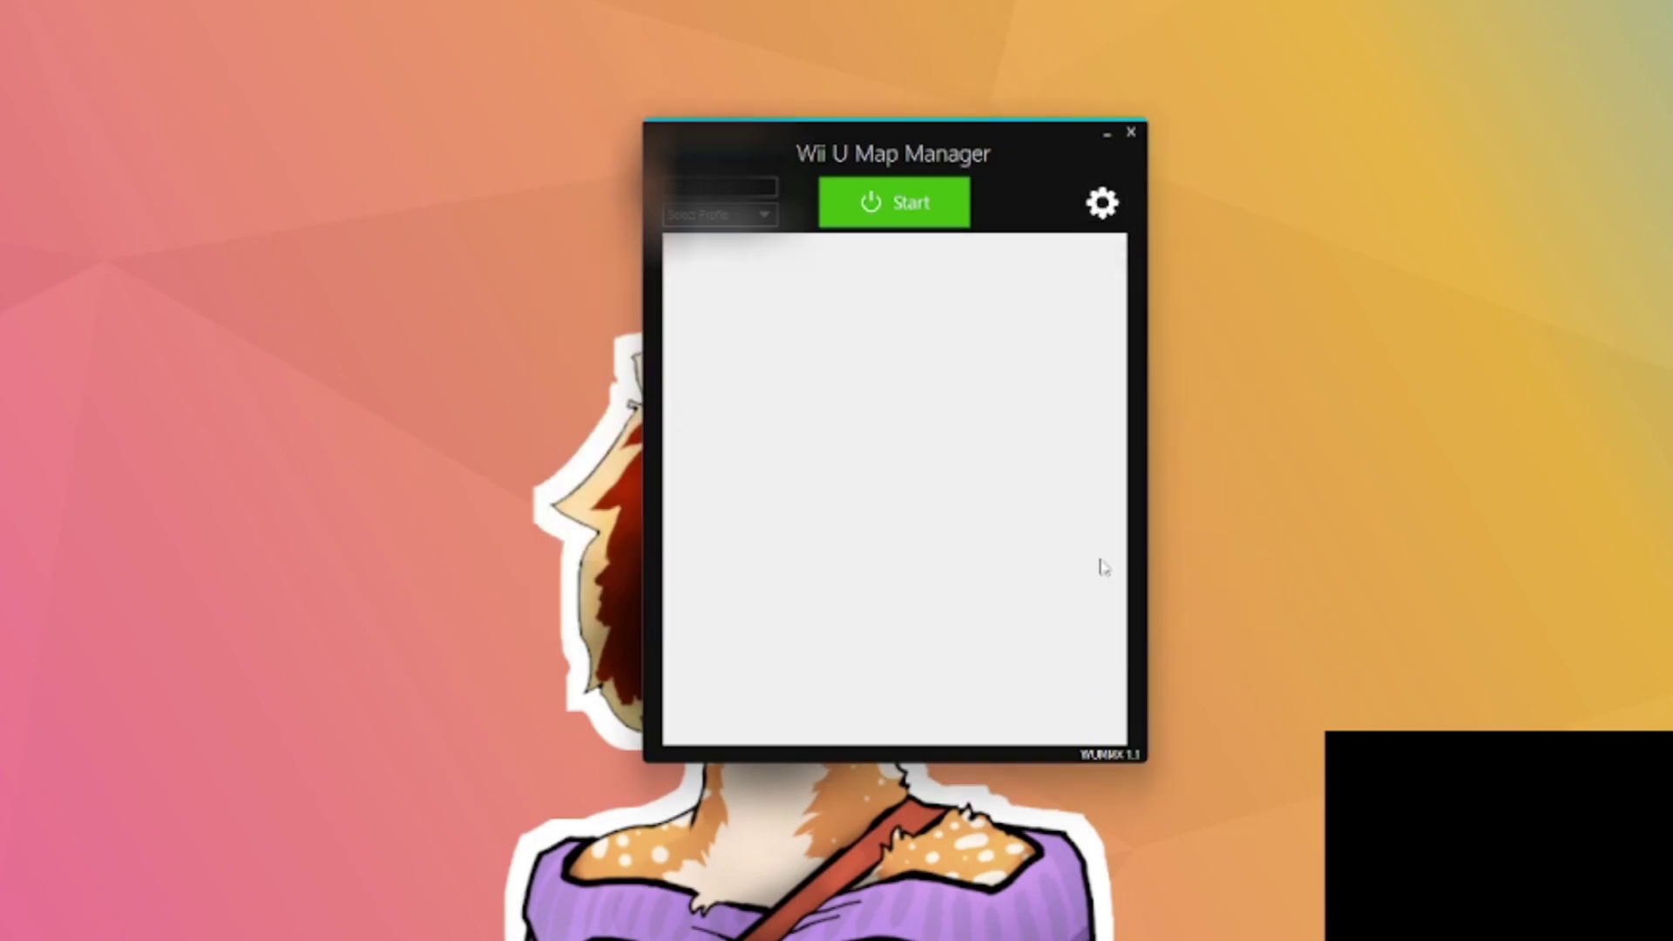
left_click(911, 209)
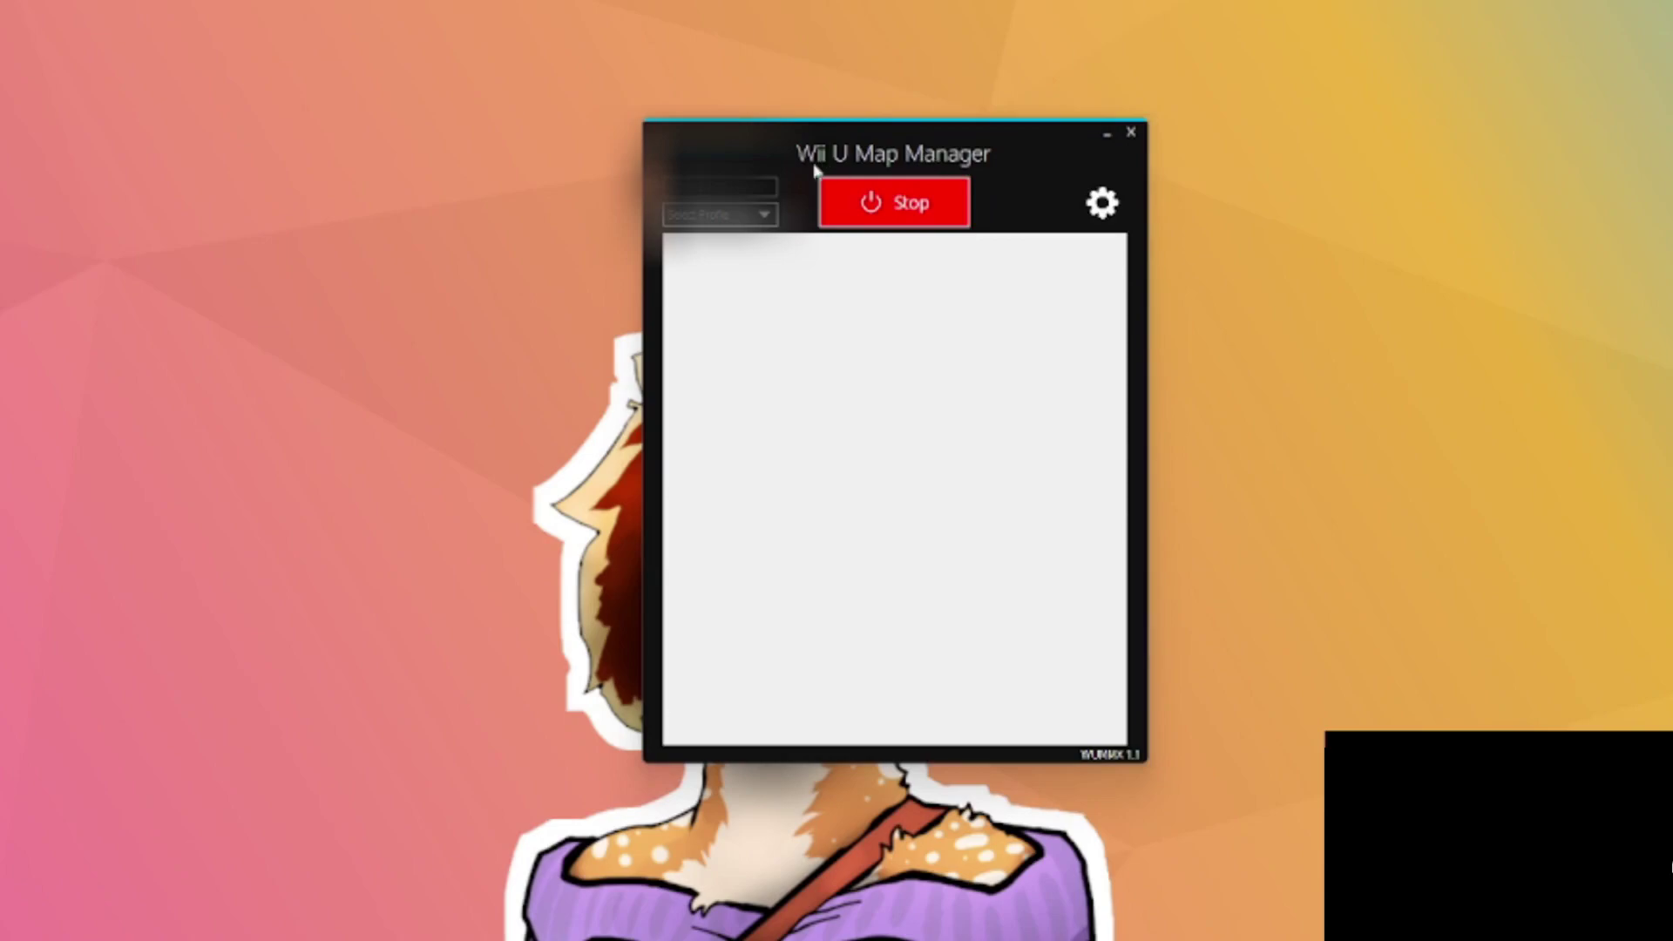
Choose save profile 80000009 and scroll down its map list
left_click(733, 223)
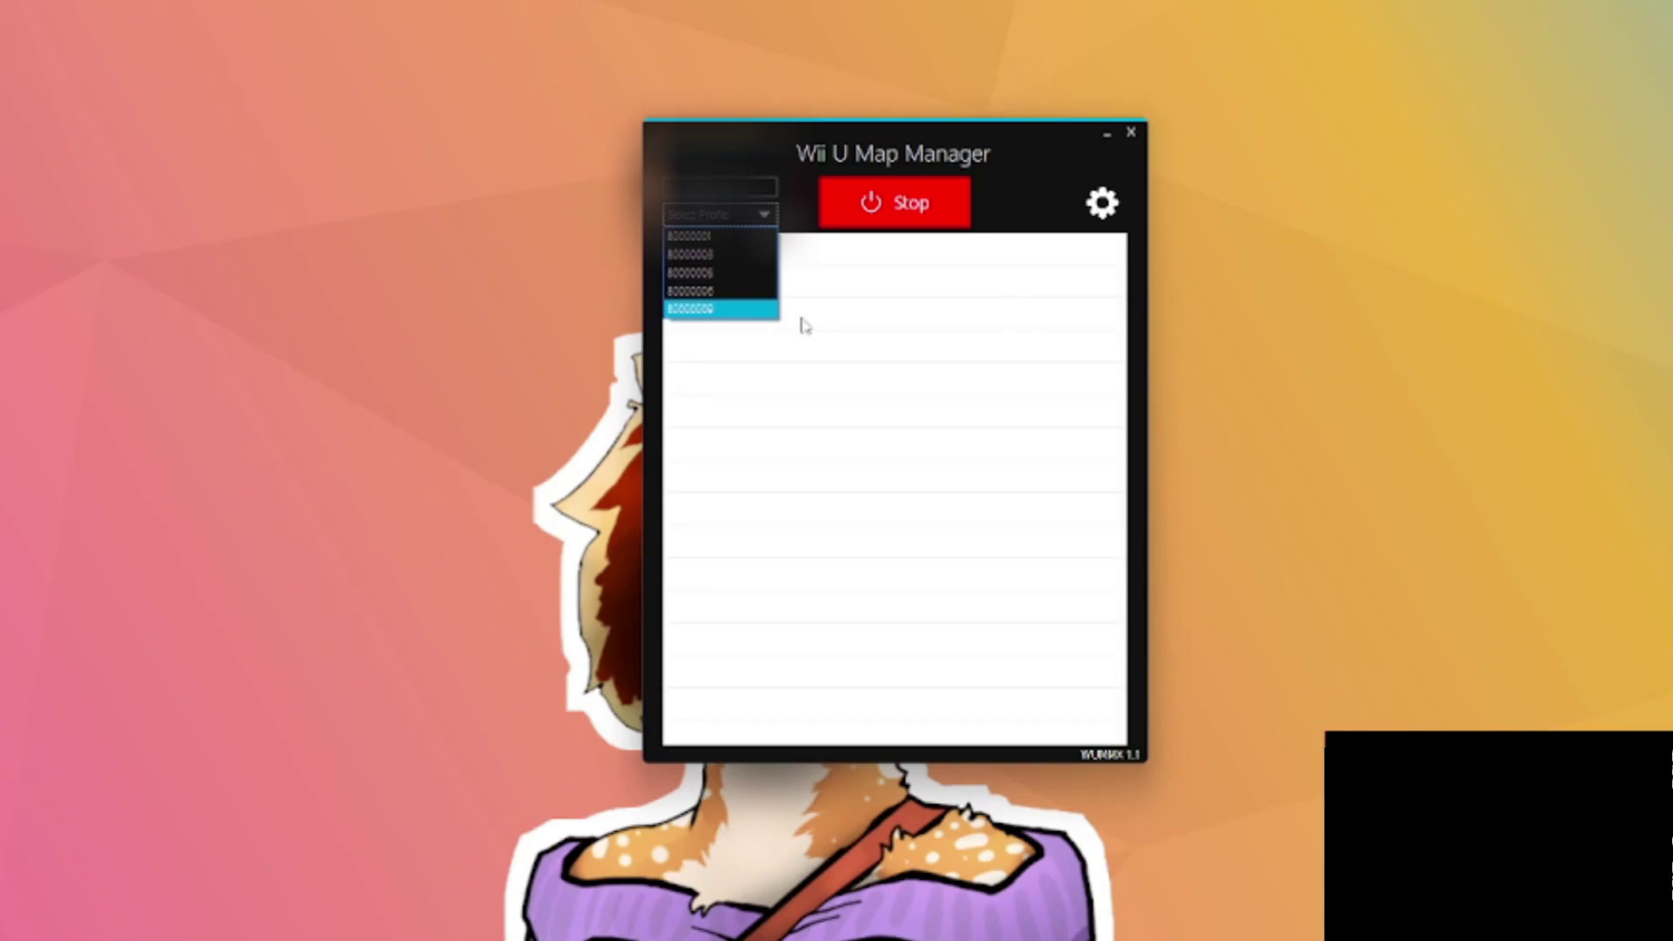
key("Return")
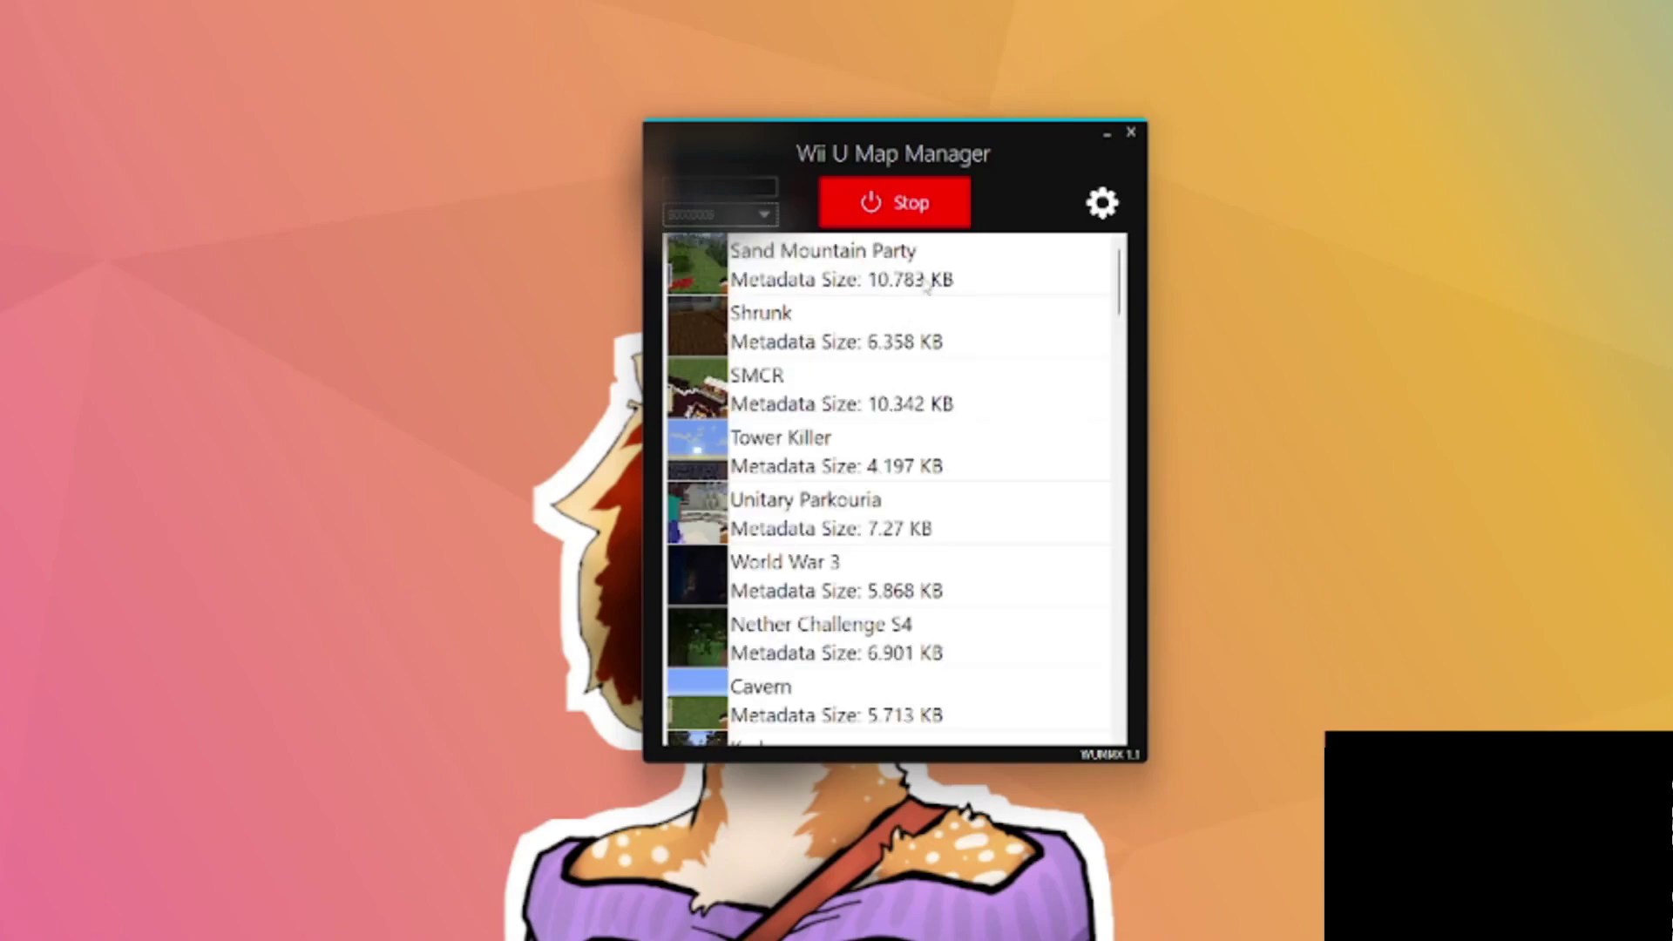
scroll(919, 301, "down", 2)
scroll(915, 322, "down", 2)
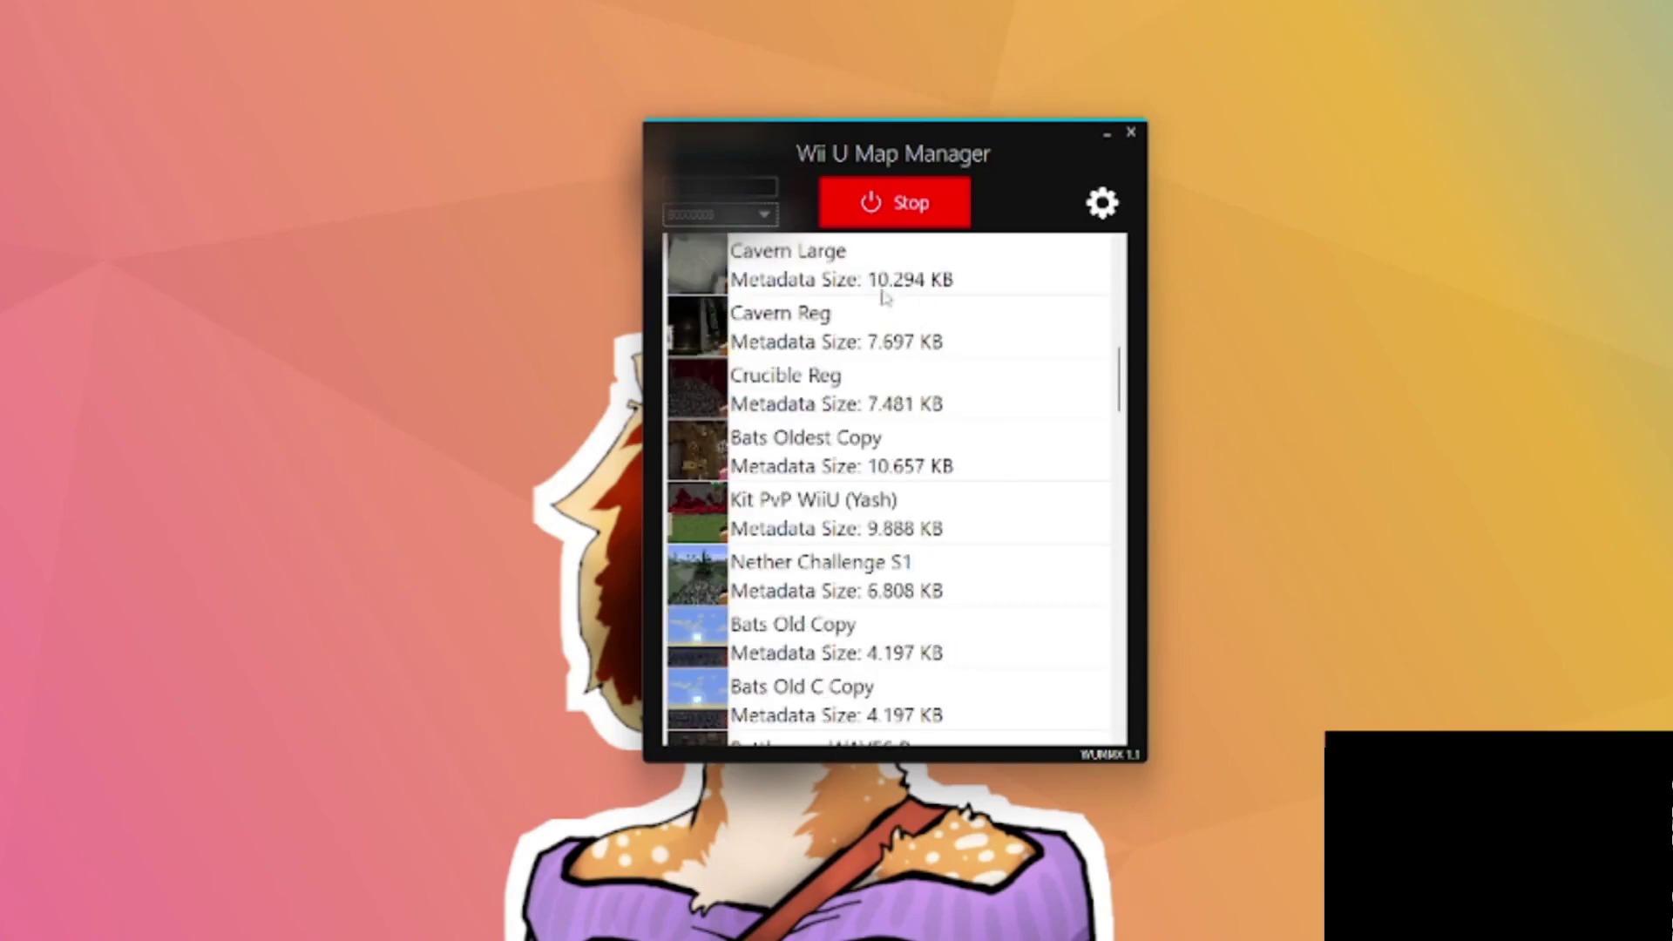
Find Battlesnap WAVES : RS near the list's end and view its details
left_click(741, 214)
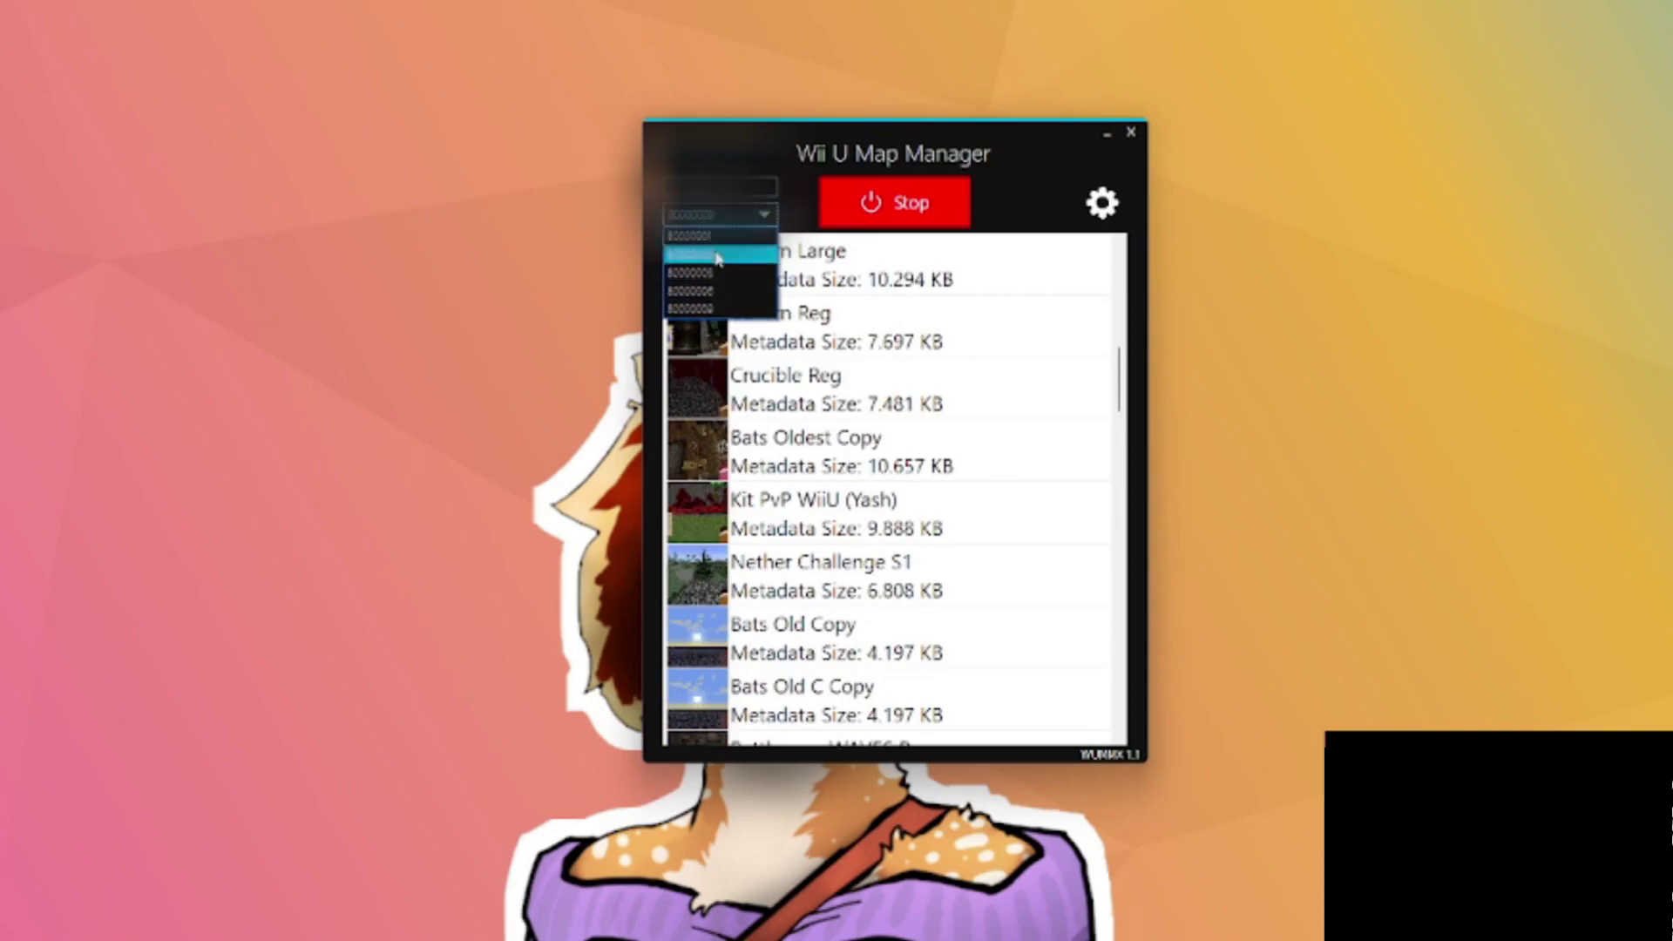
left_click(737, 218)
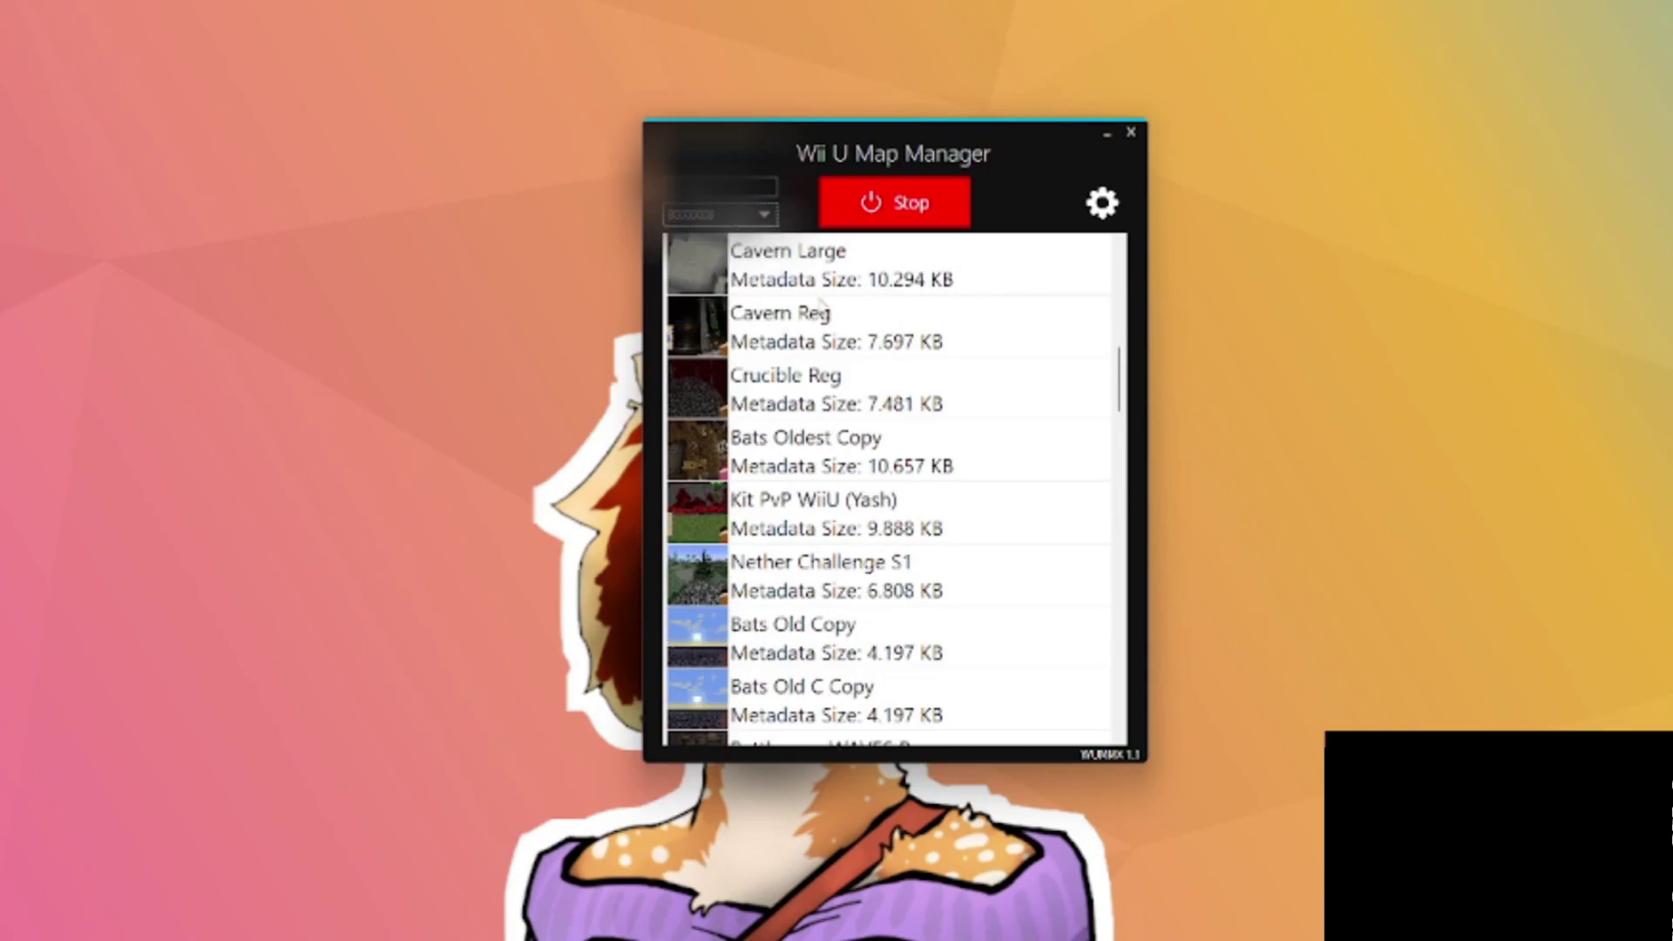
scroll(820, 305, "down", 12)
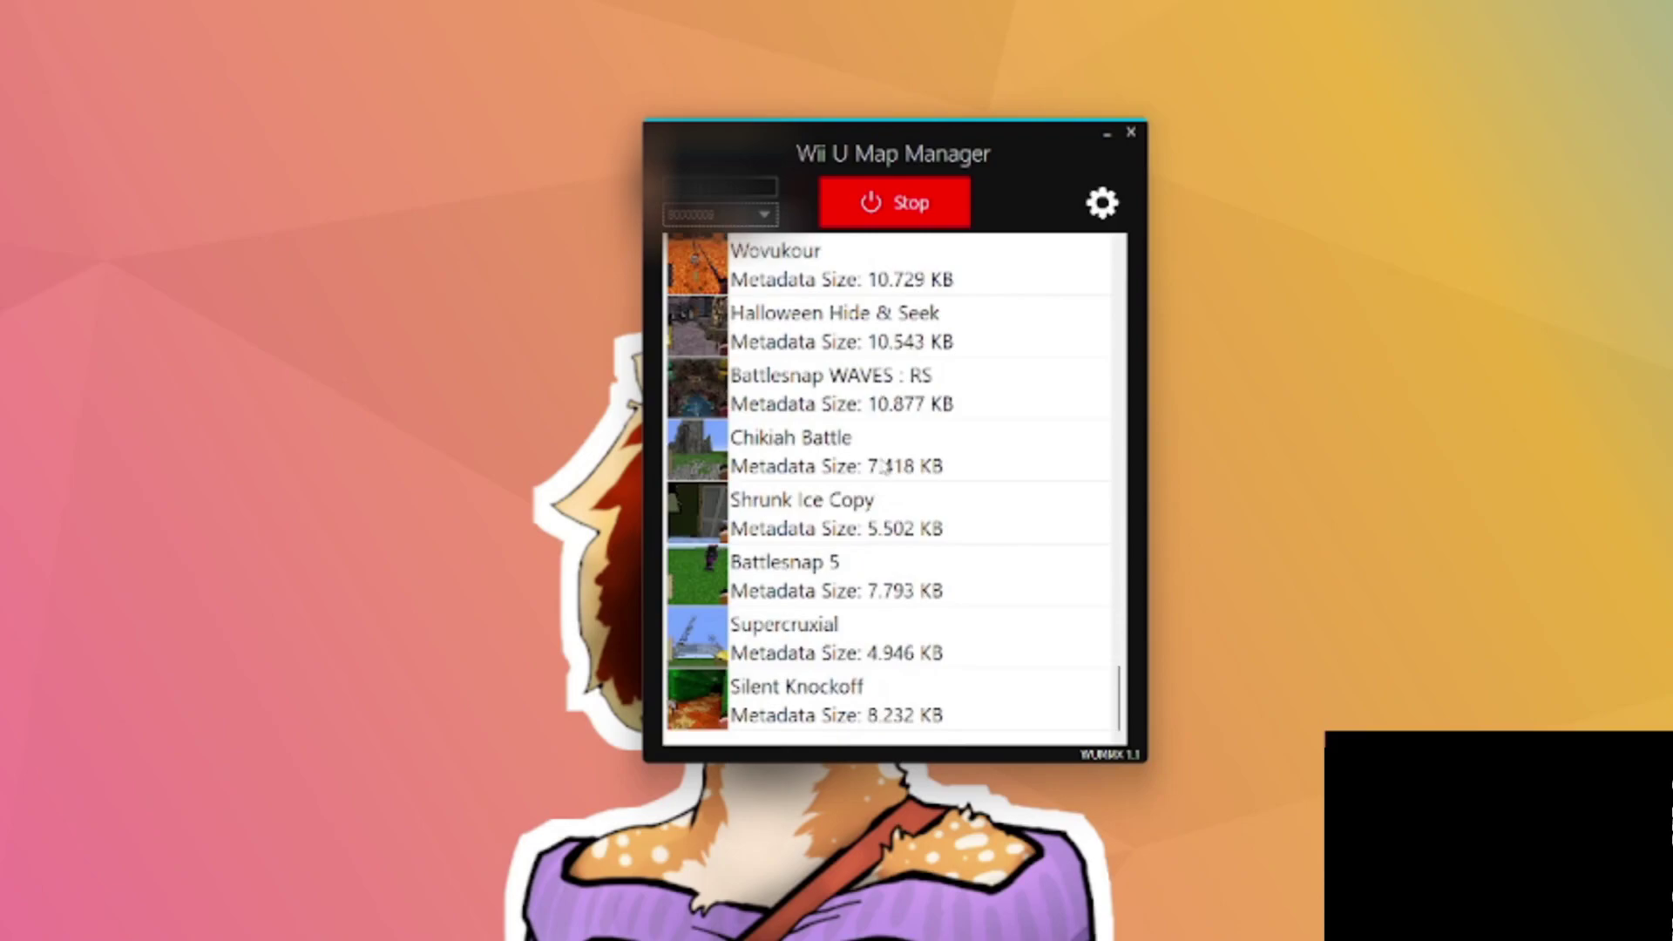
double_click(921, 399)
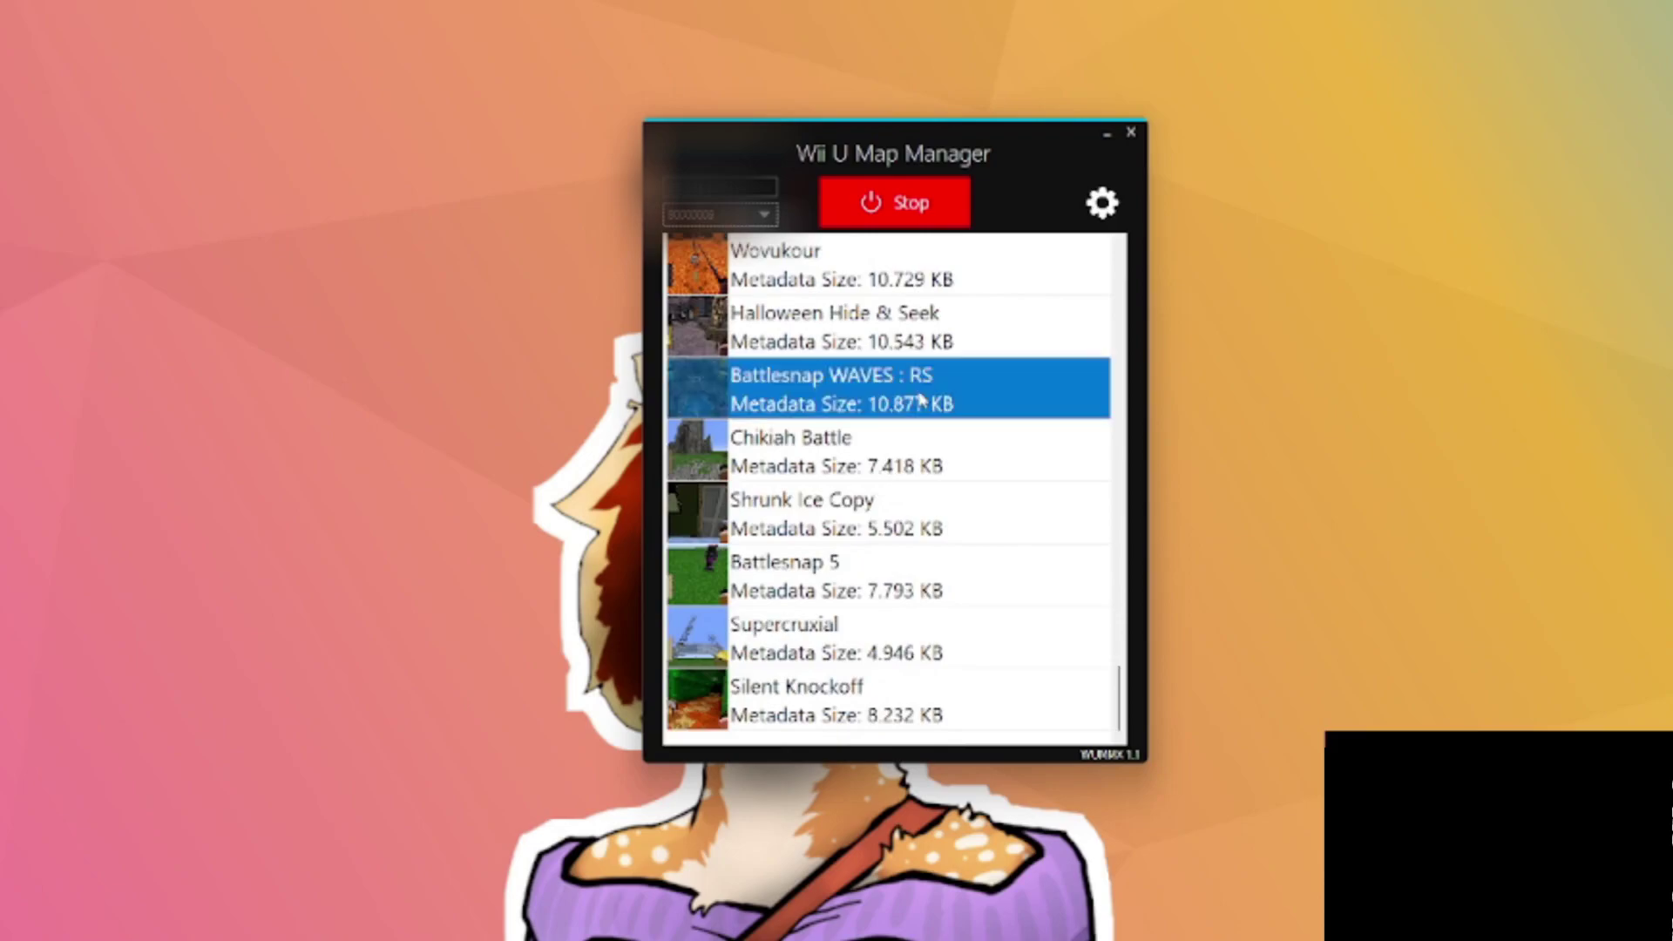
key("Escape")
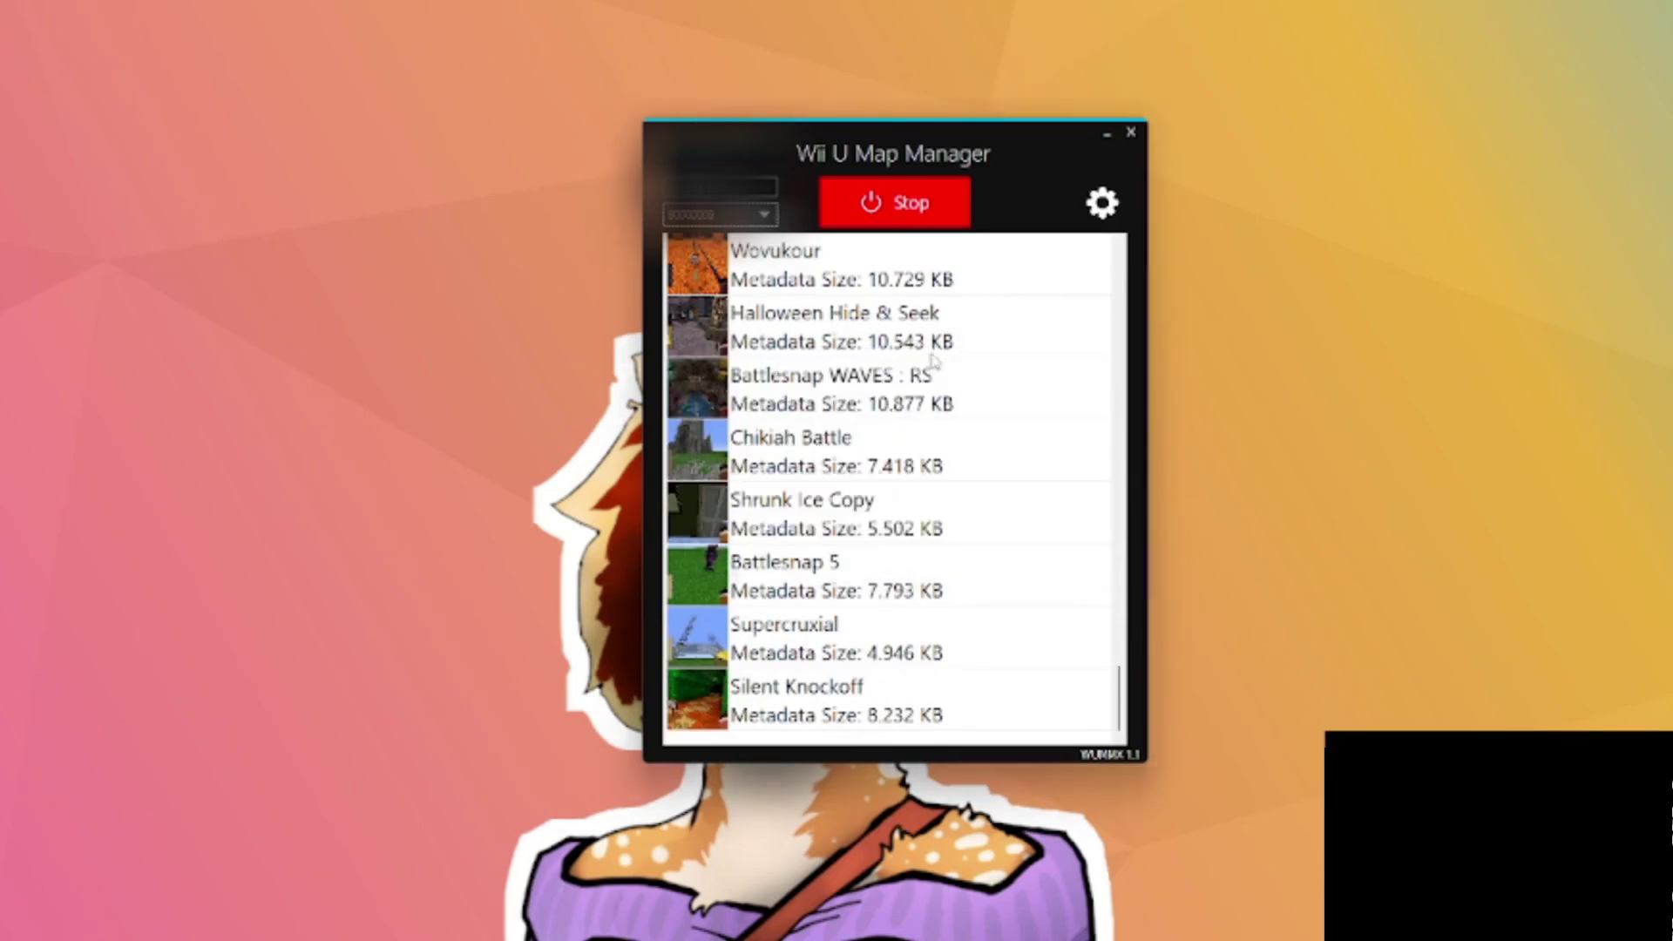
double_click(909, 401)
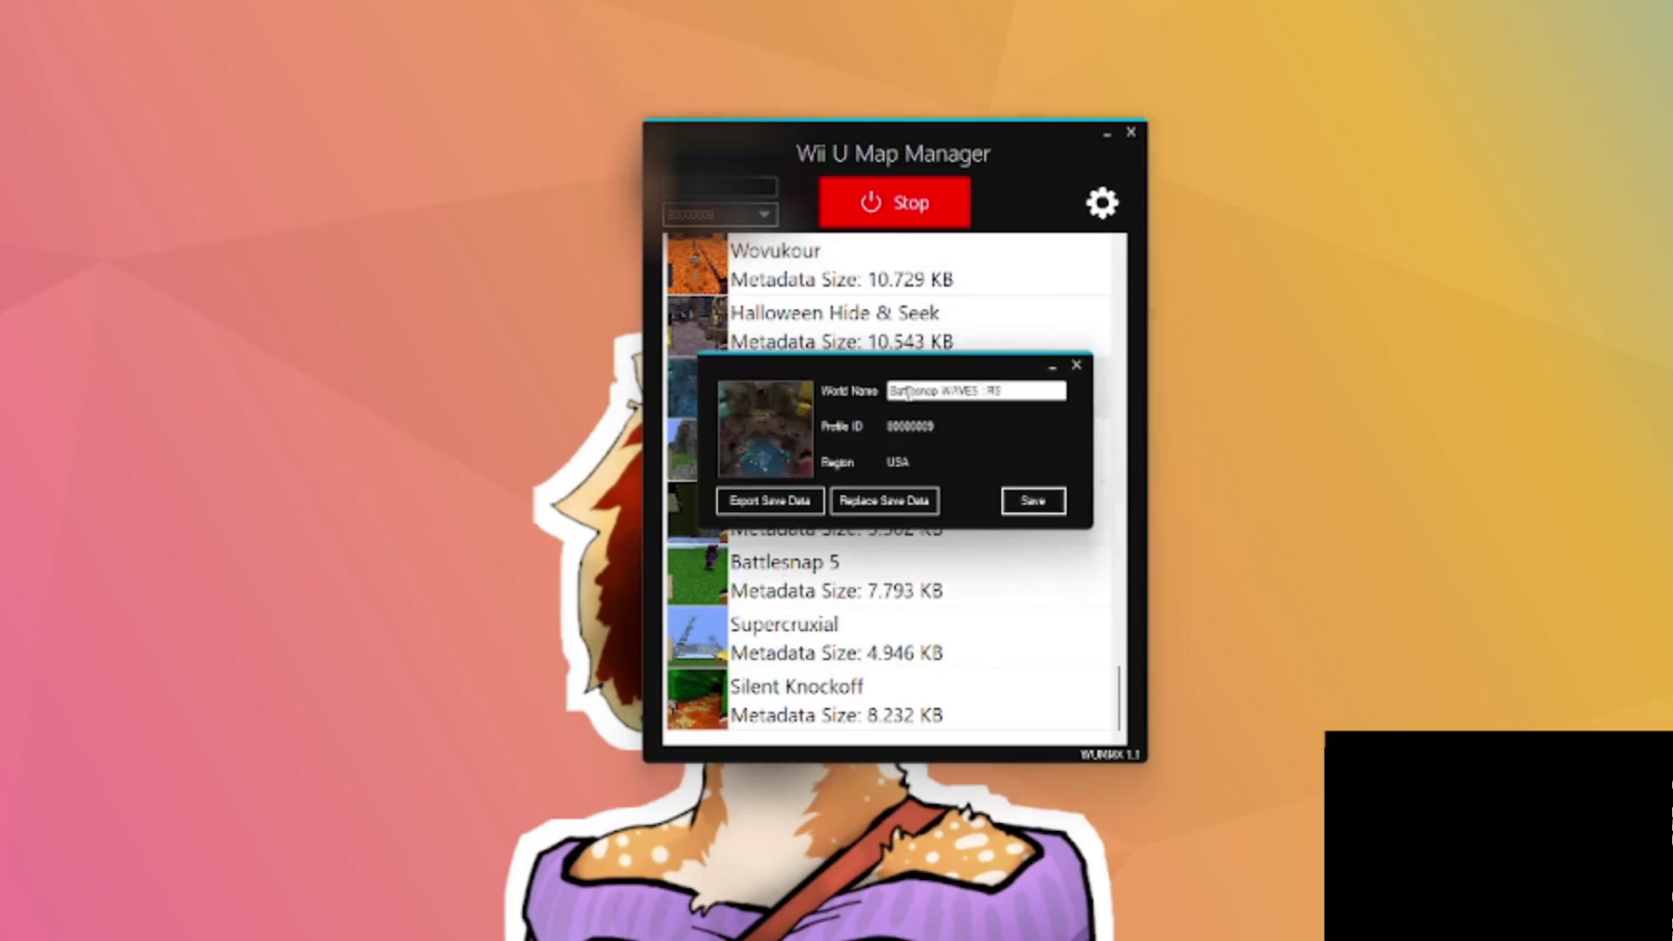
Export the world's save data as savegame.wii into Downloads and locate it in File Explorer
left_click(771, 509)
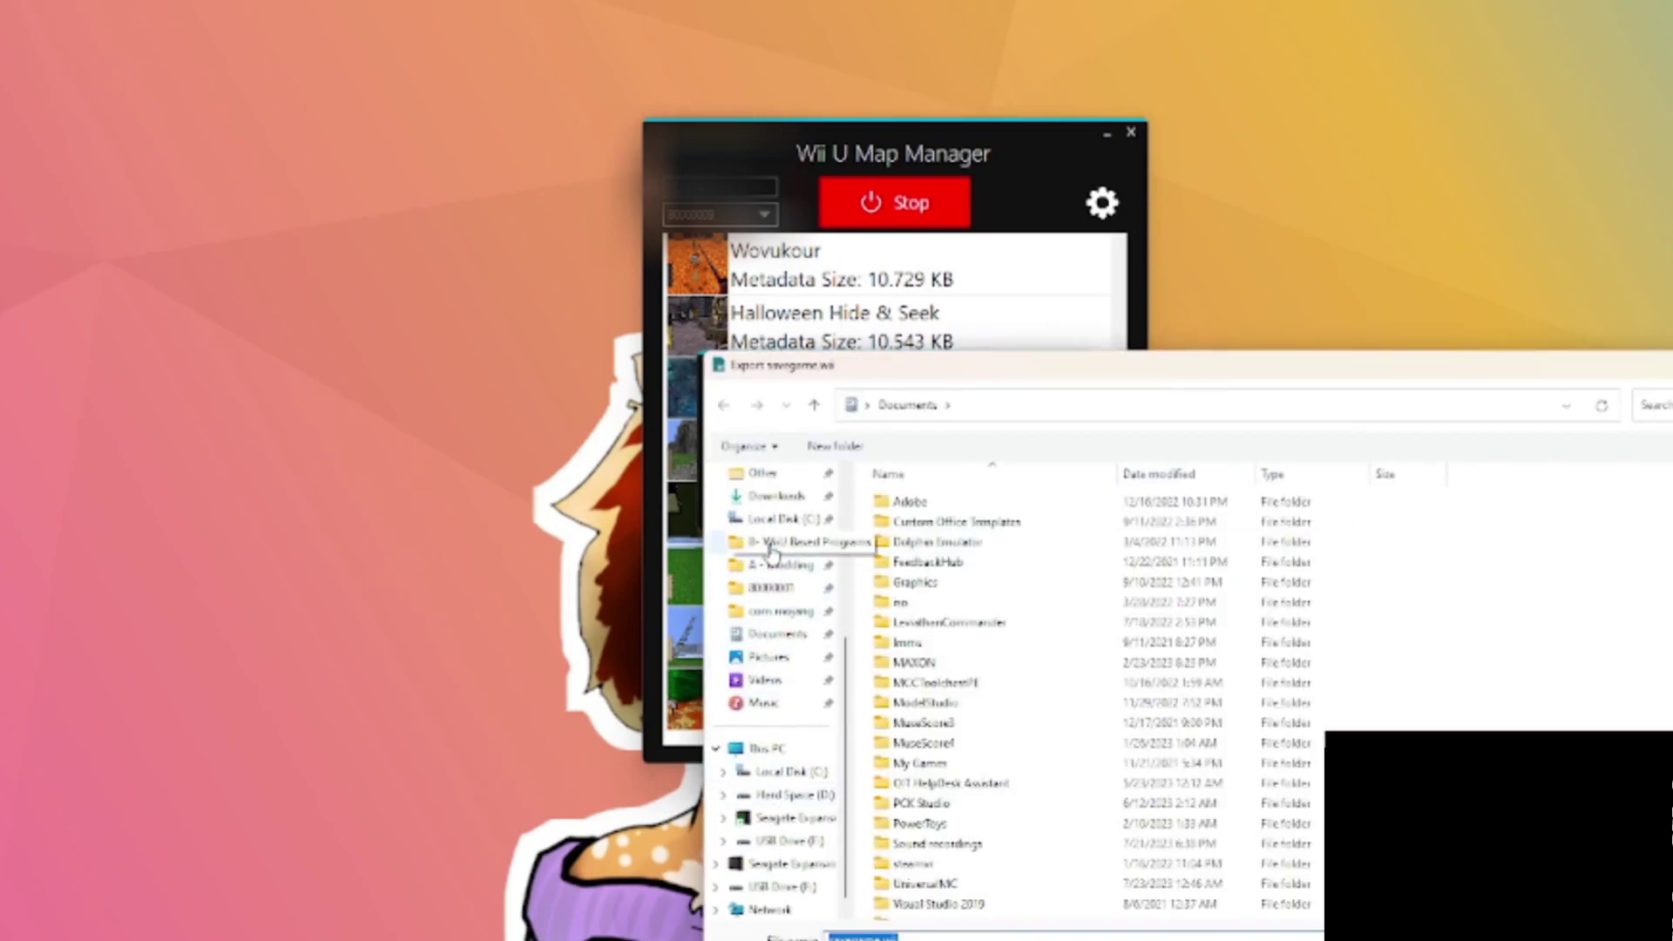
scroll(771, 588, "up", 1)
left_click(773, 495)
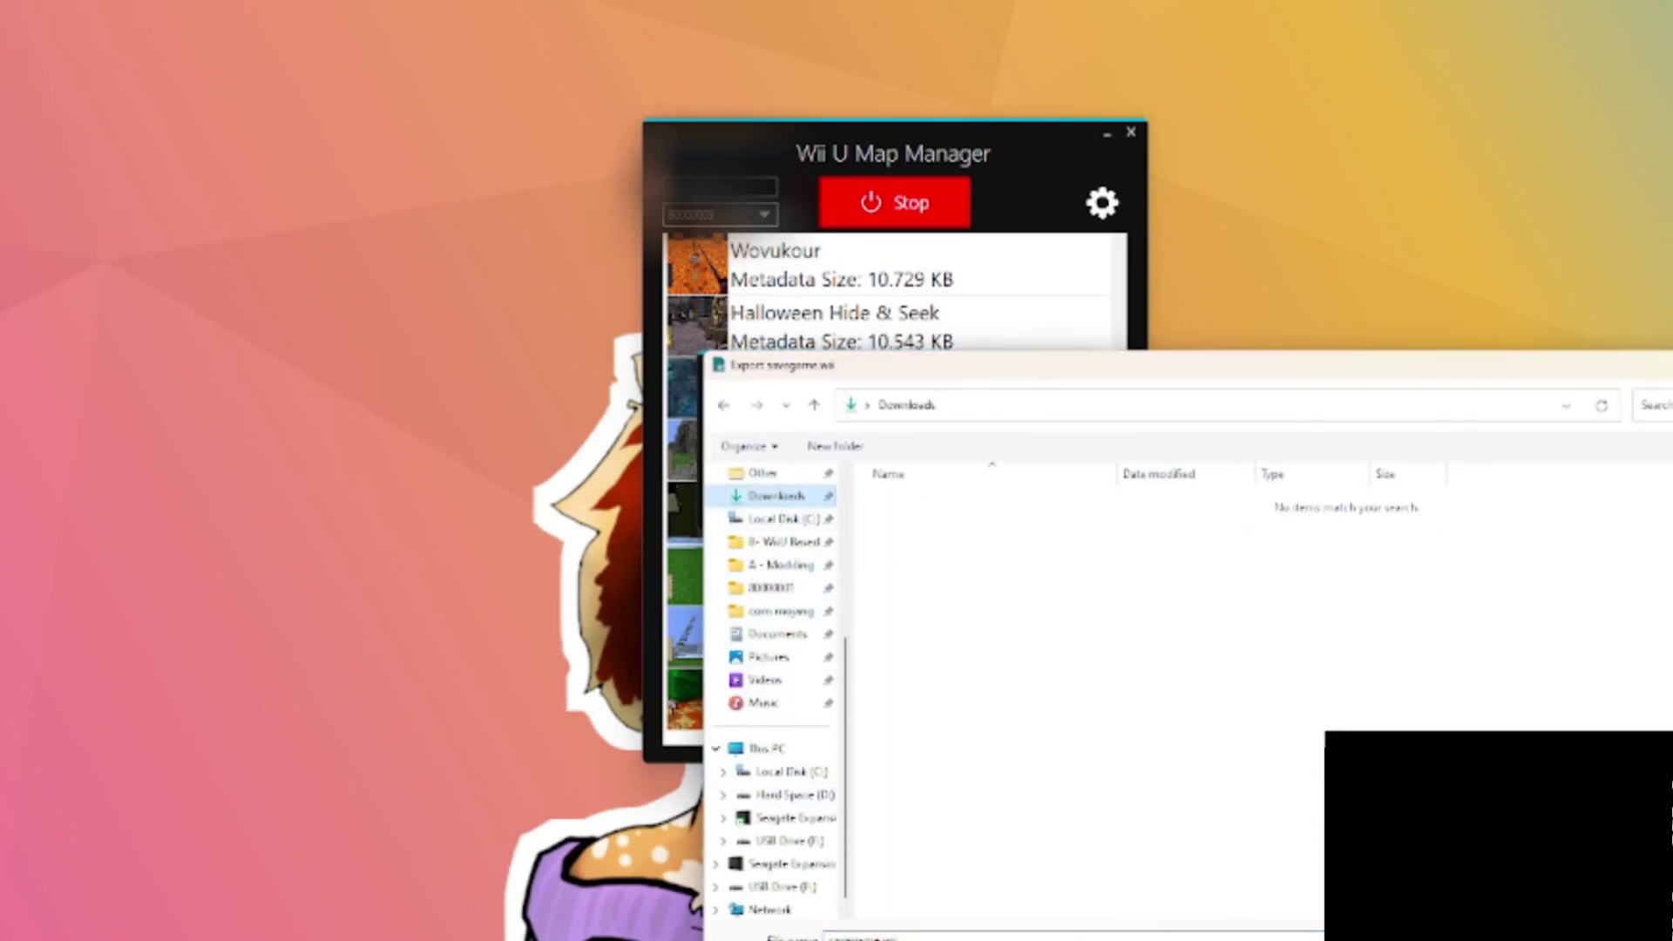
key("Return")
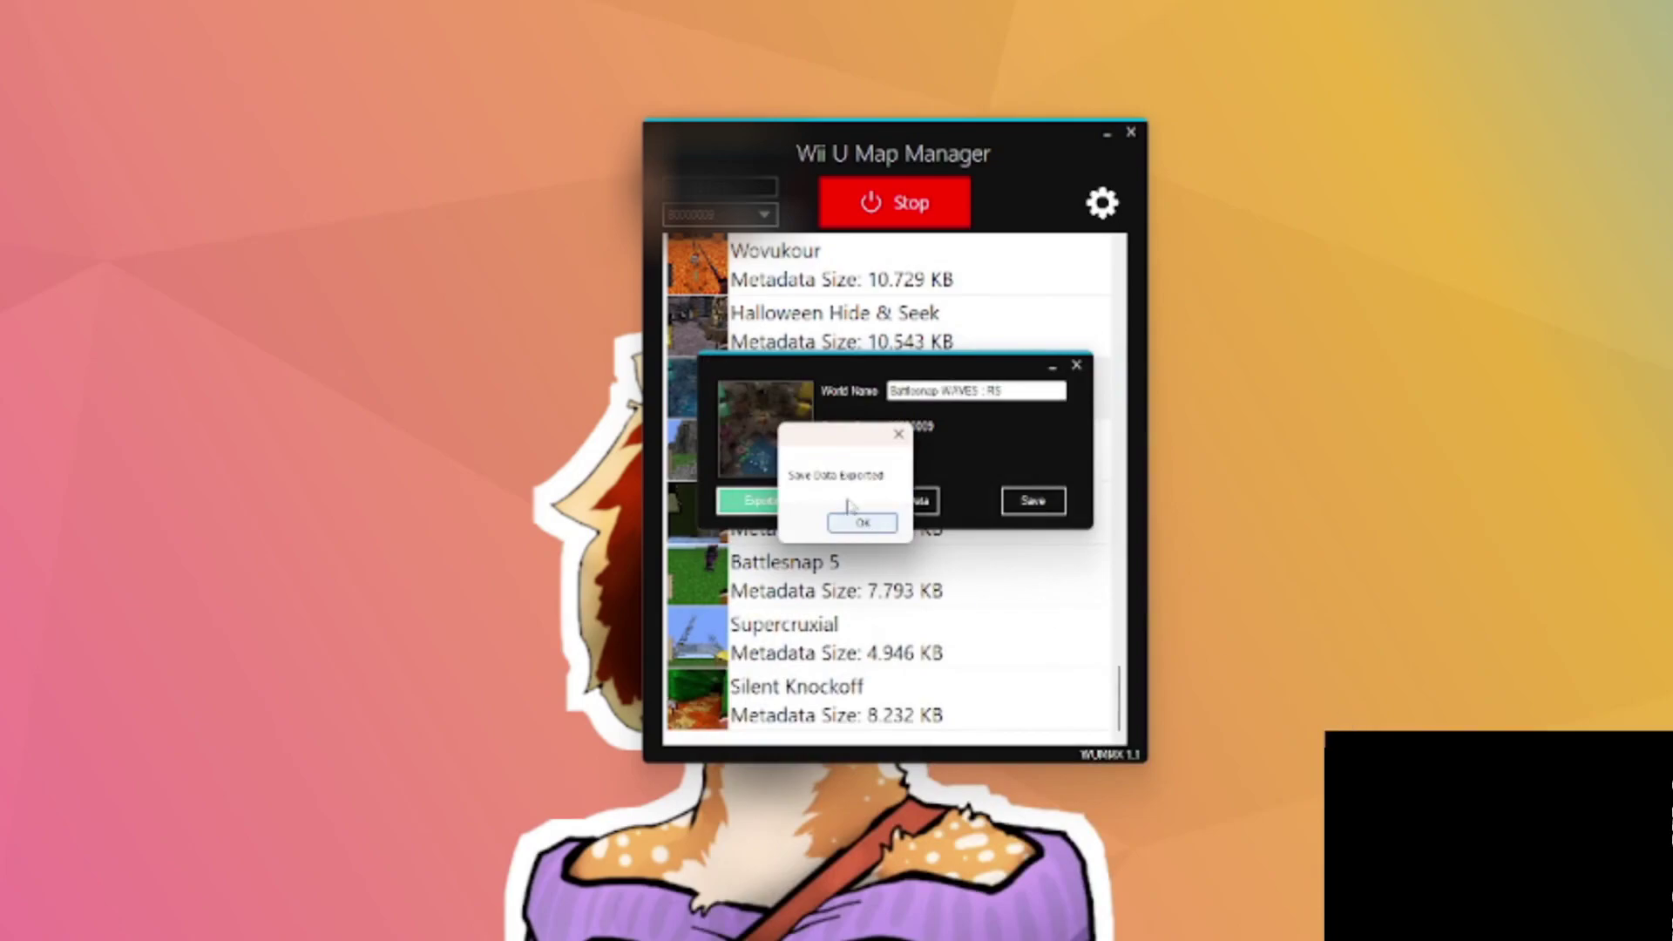
left_click(868, 526)
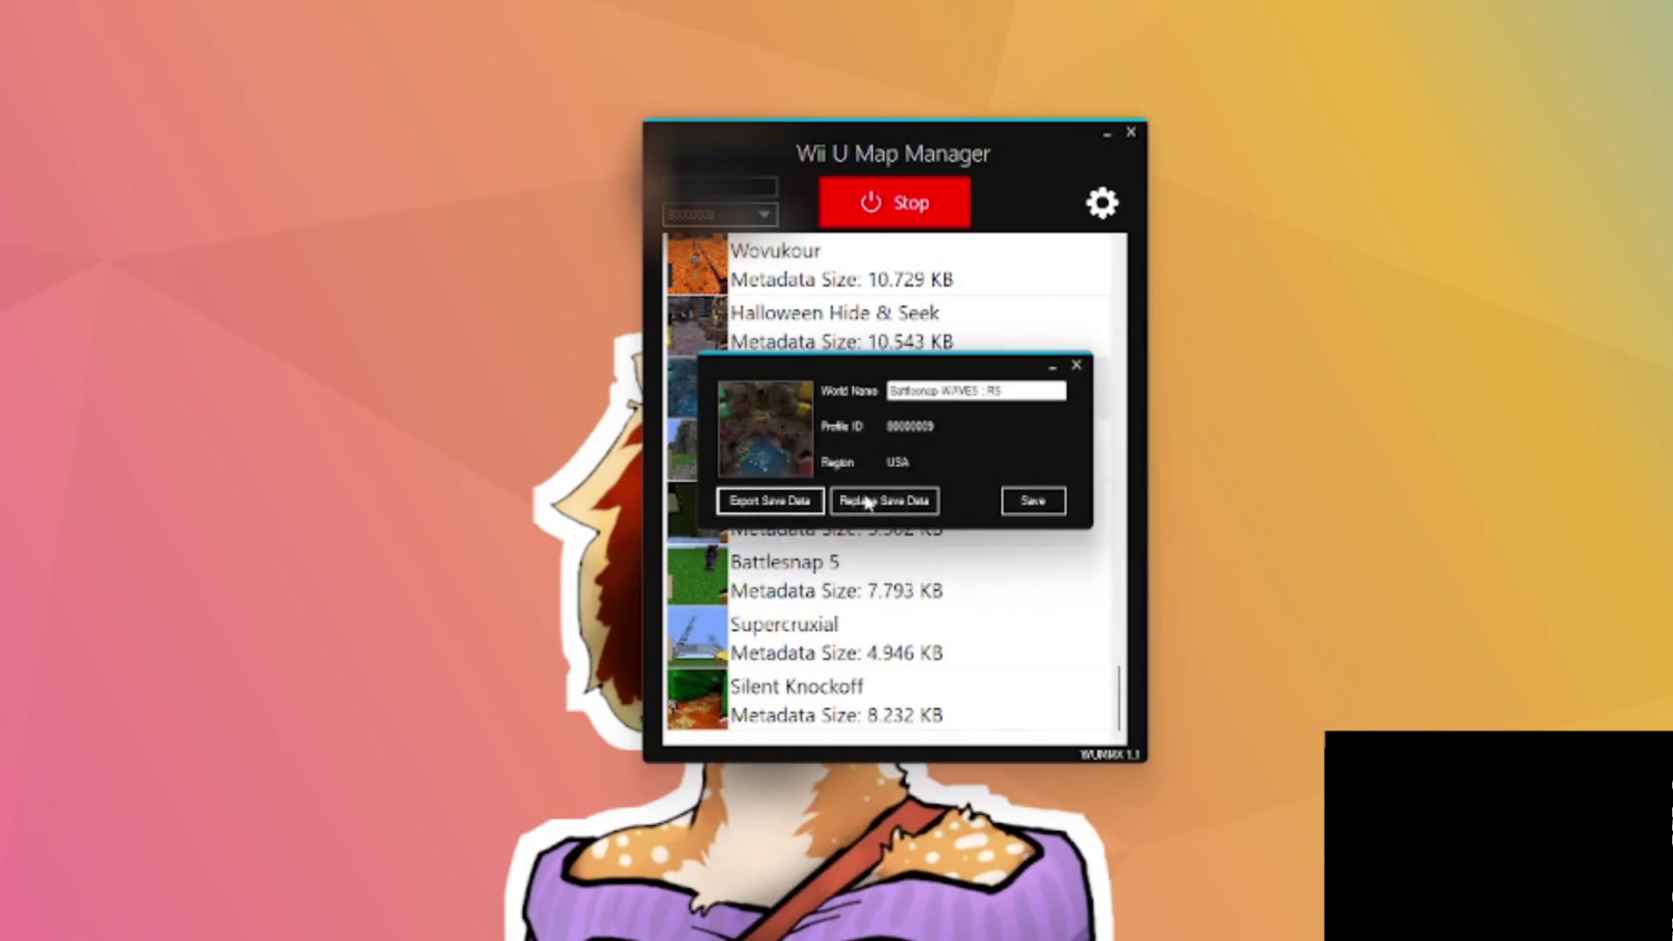
key("alt+Tab")
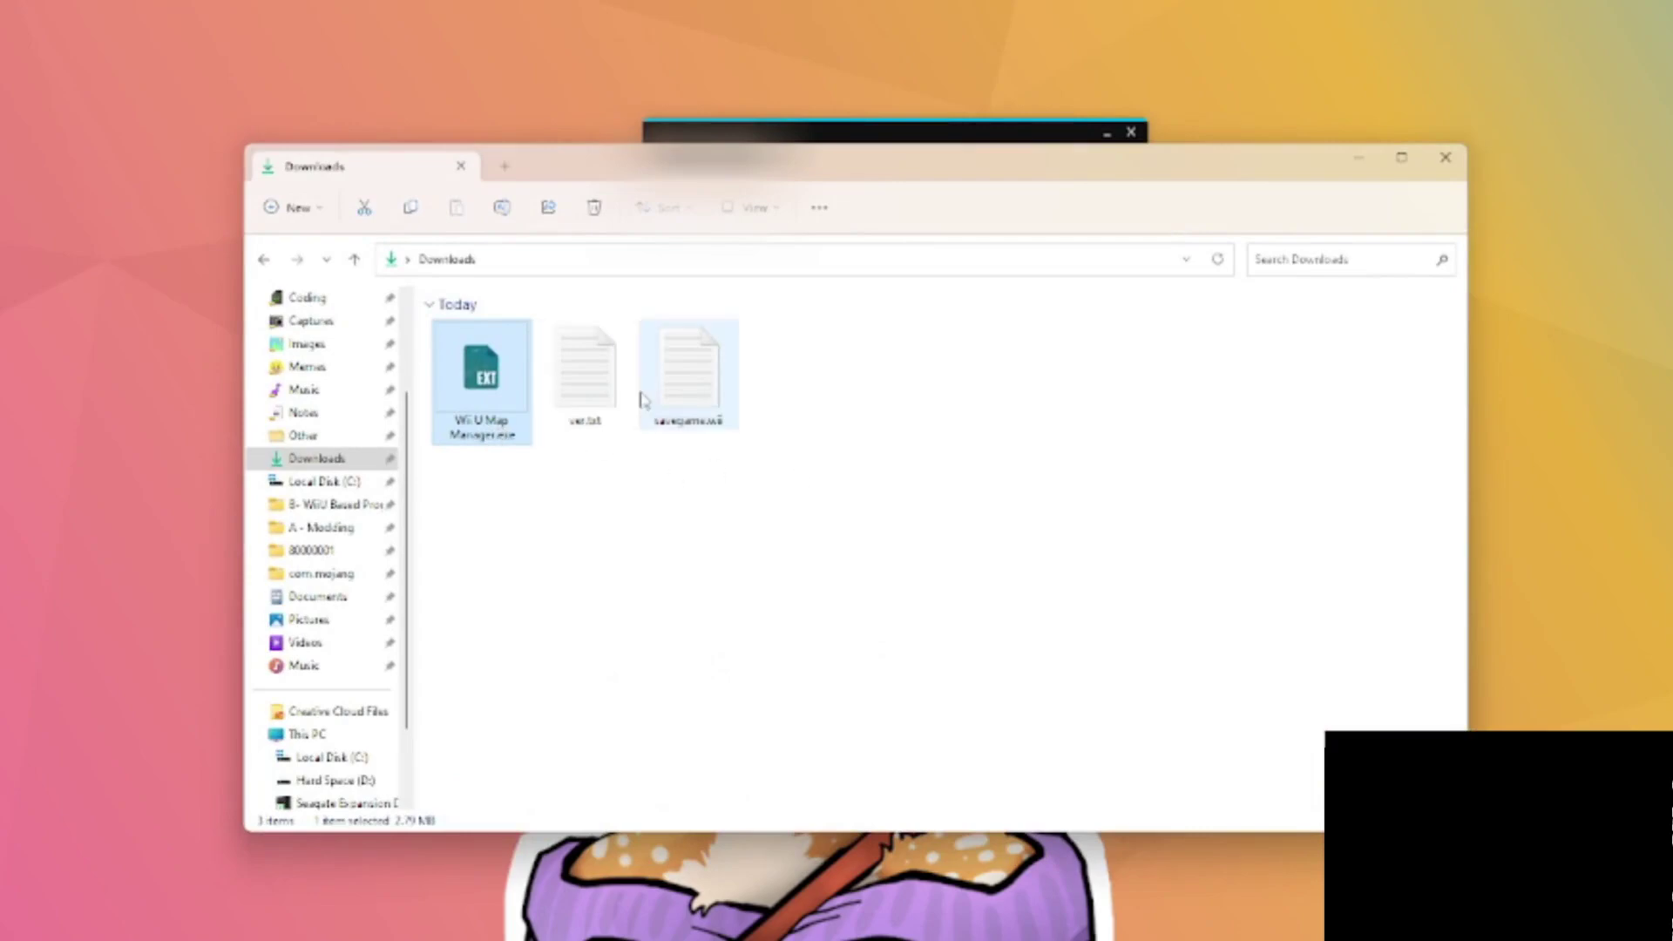
left_click(732, 397)
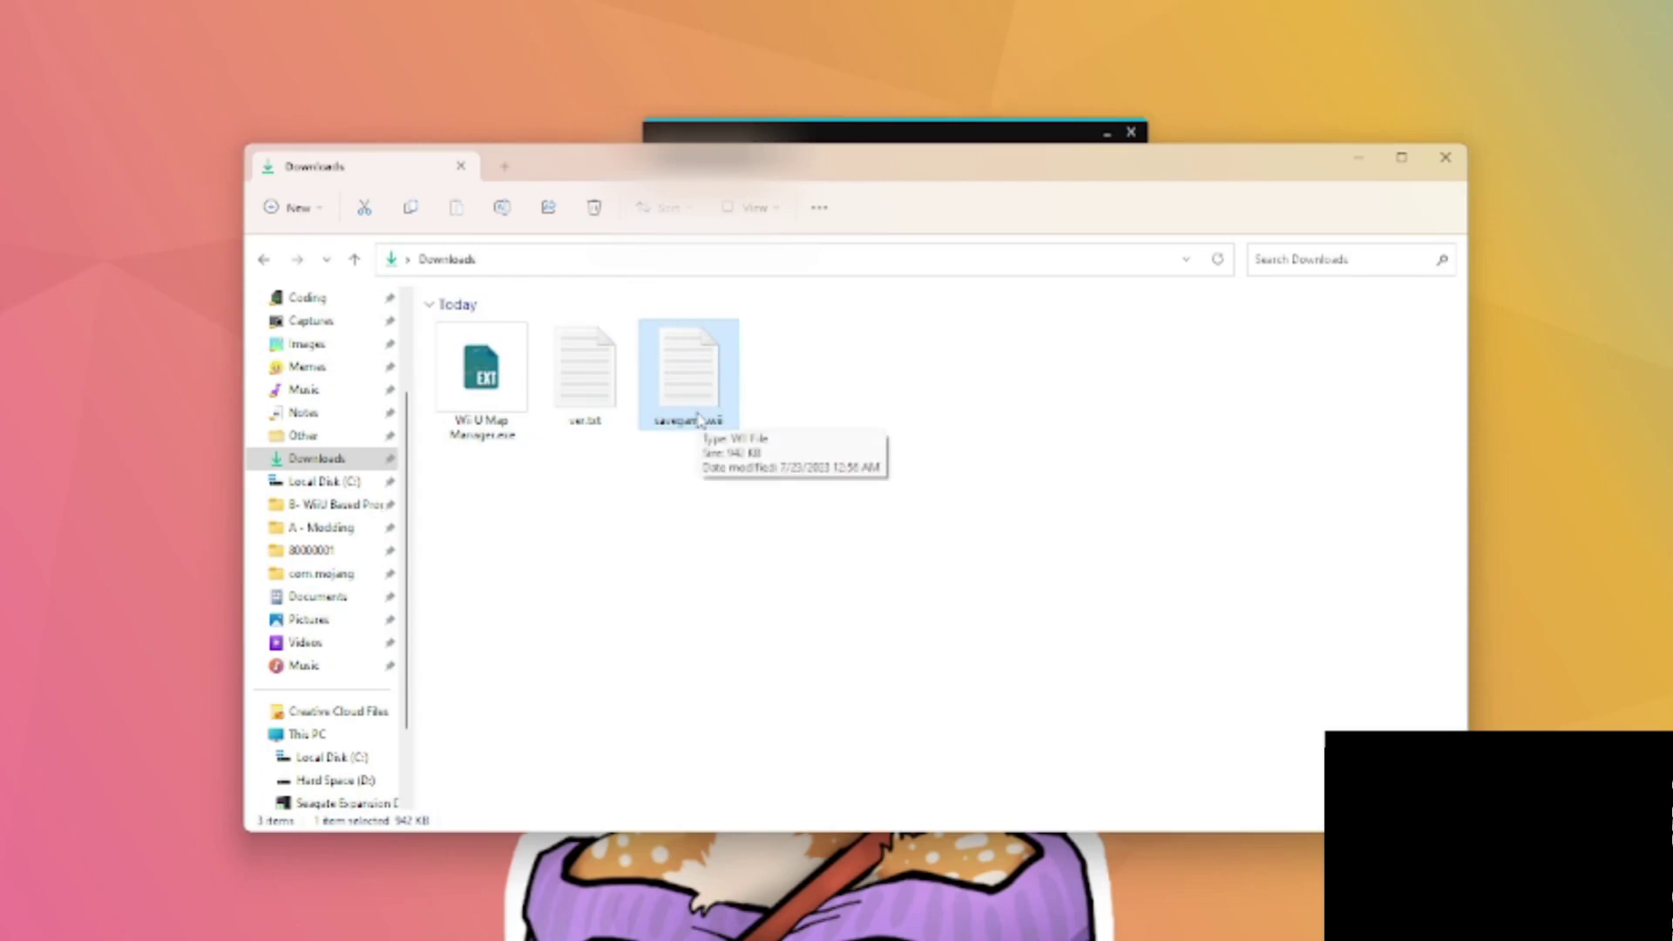
Enter an FTP login with no encryption, the Wii U host address, user name and password
left_click(1370, 158)
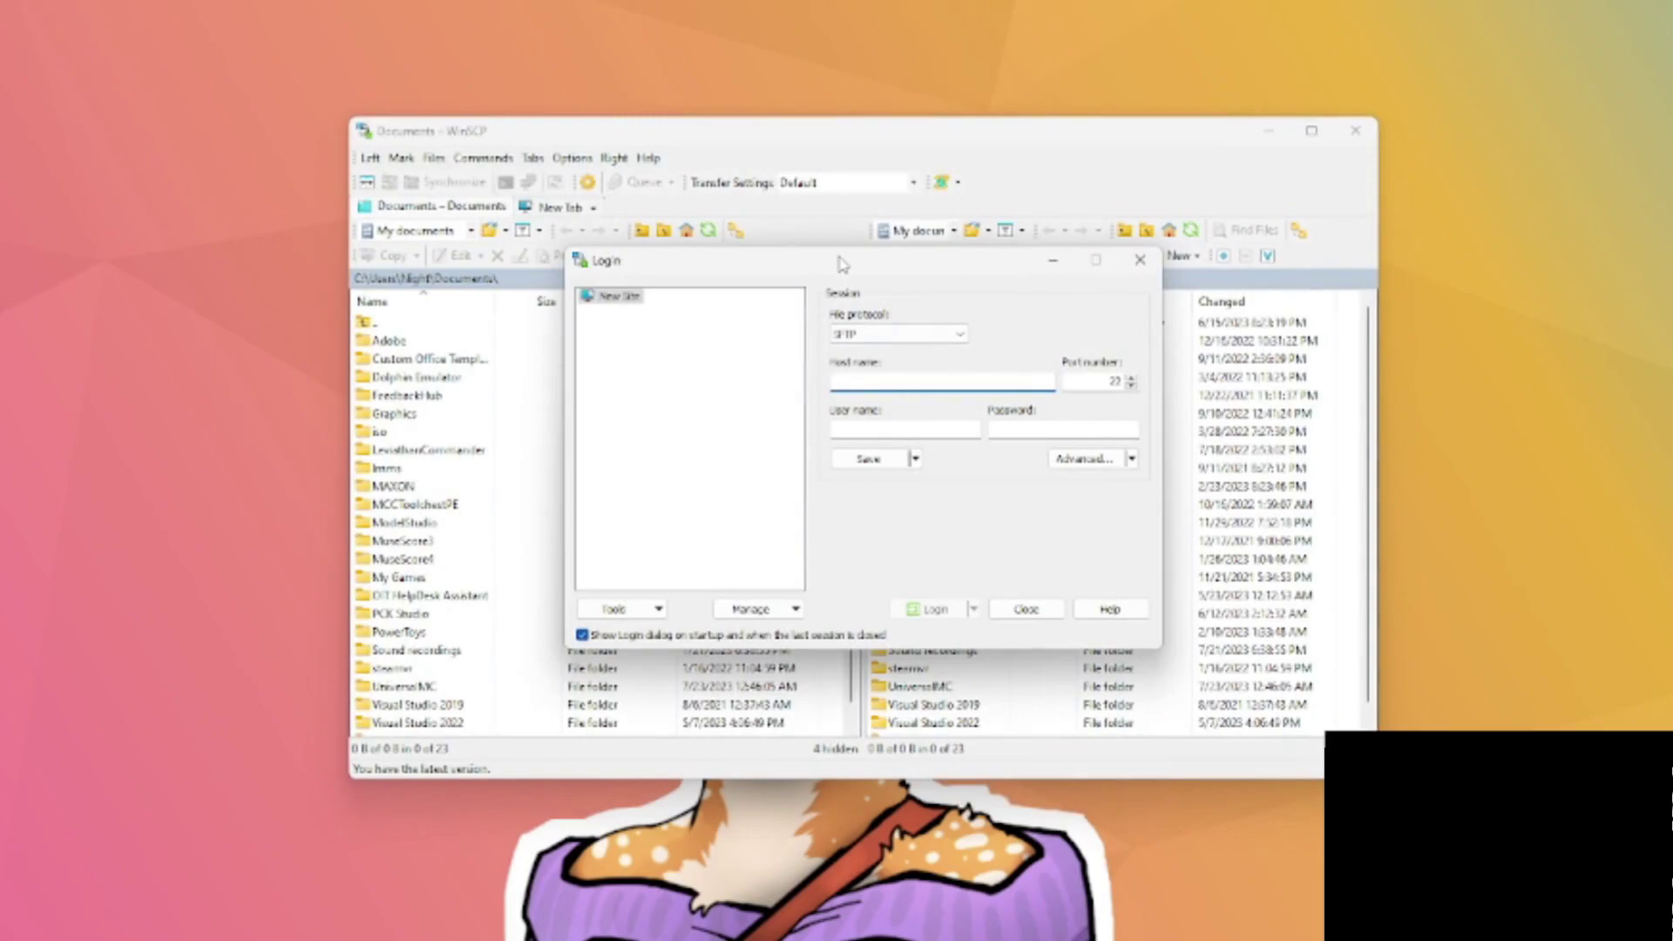
left_click(897, 335)
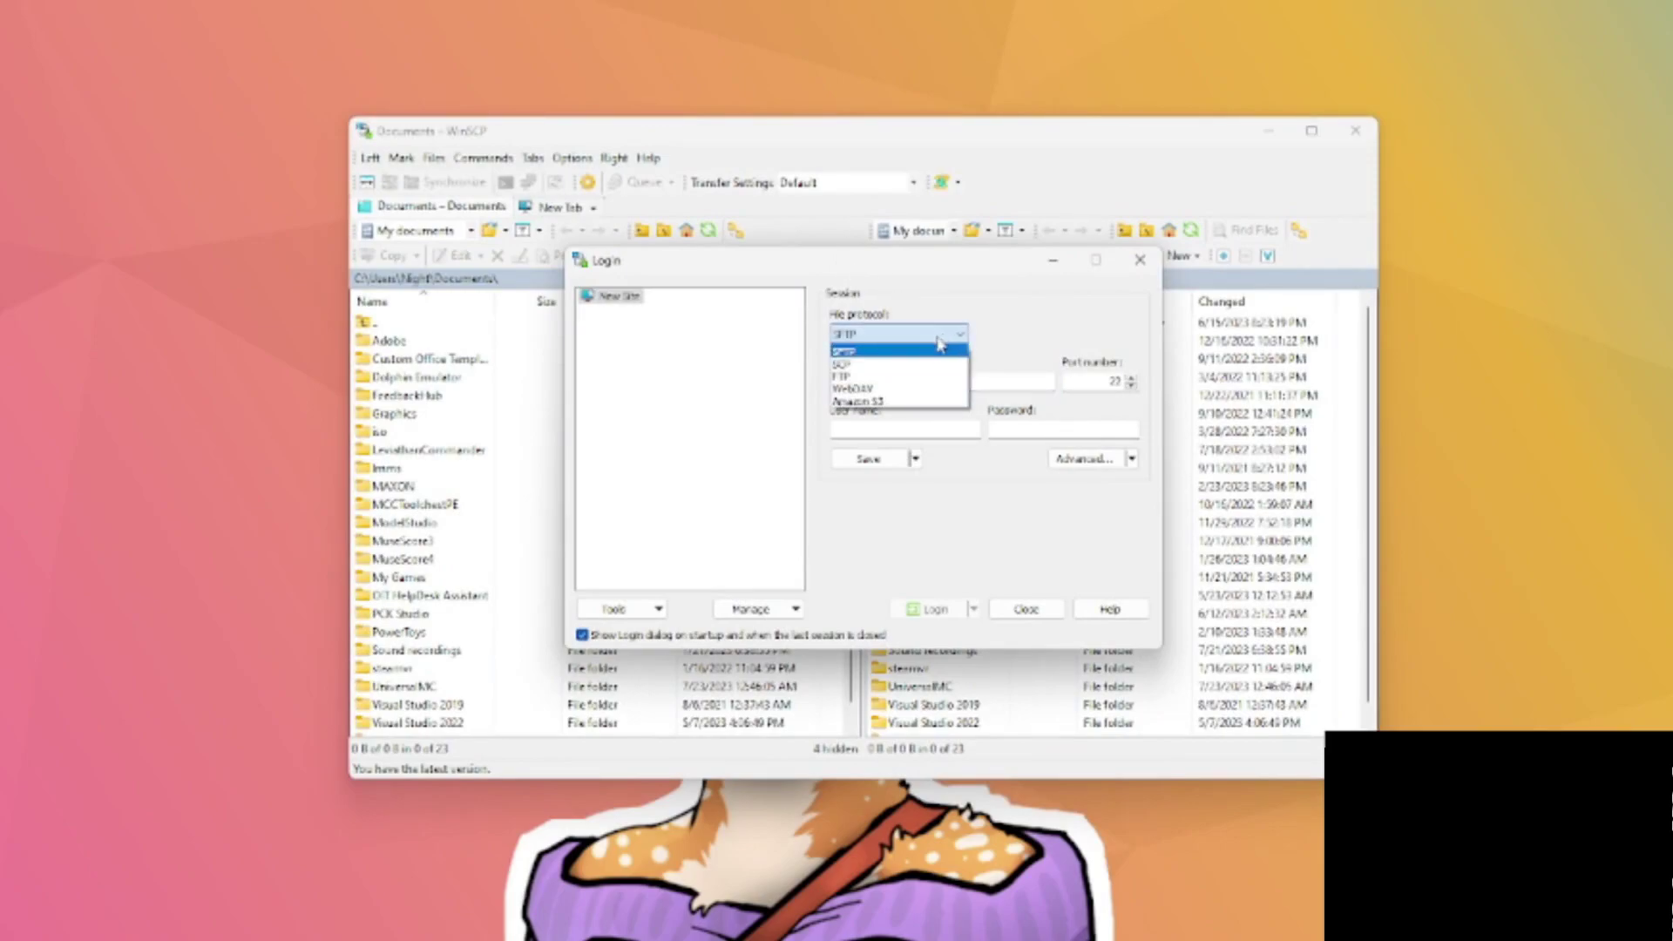
left_click(897, 381)
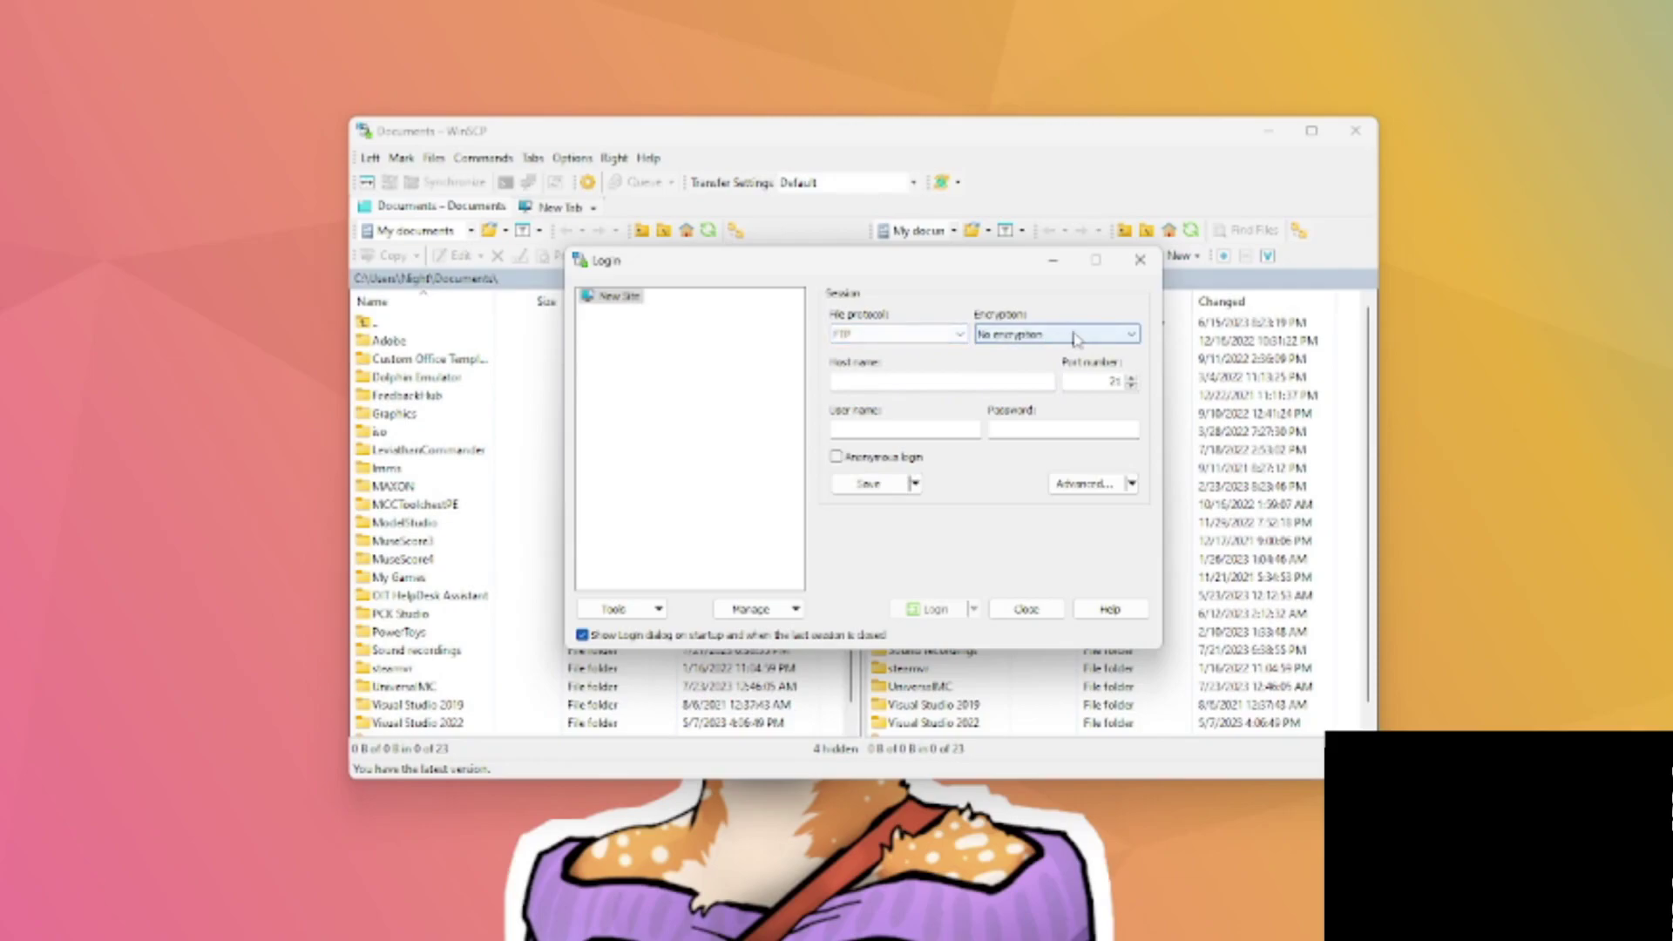
left_click(1037, 335)
left_click(1011, 352)
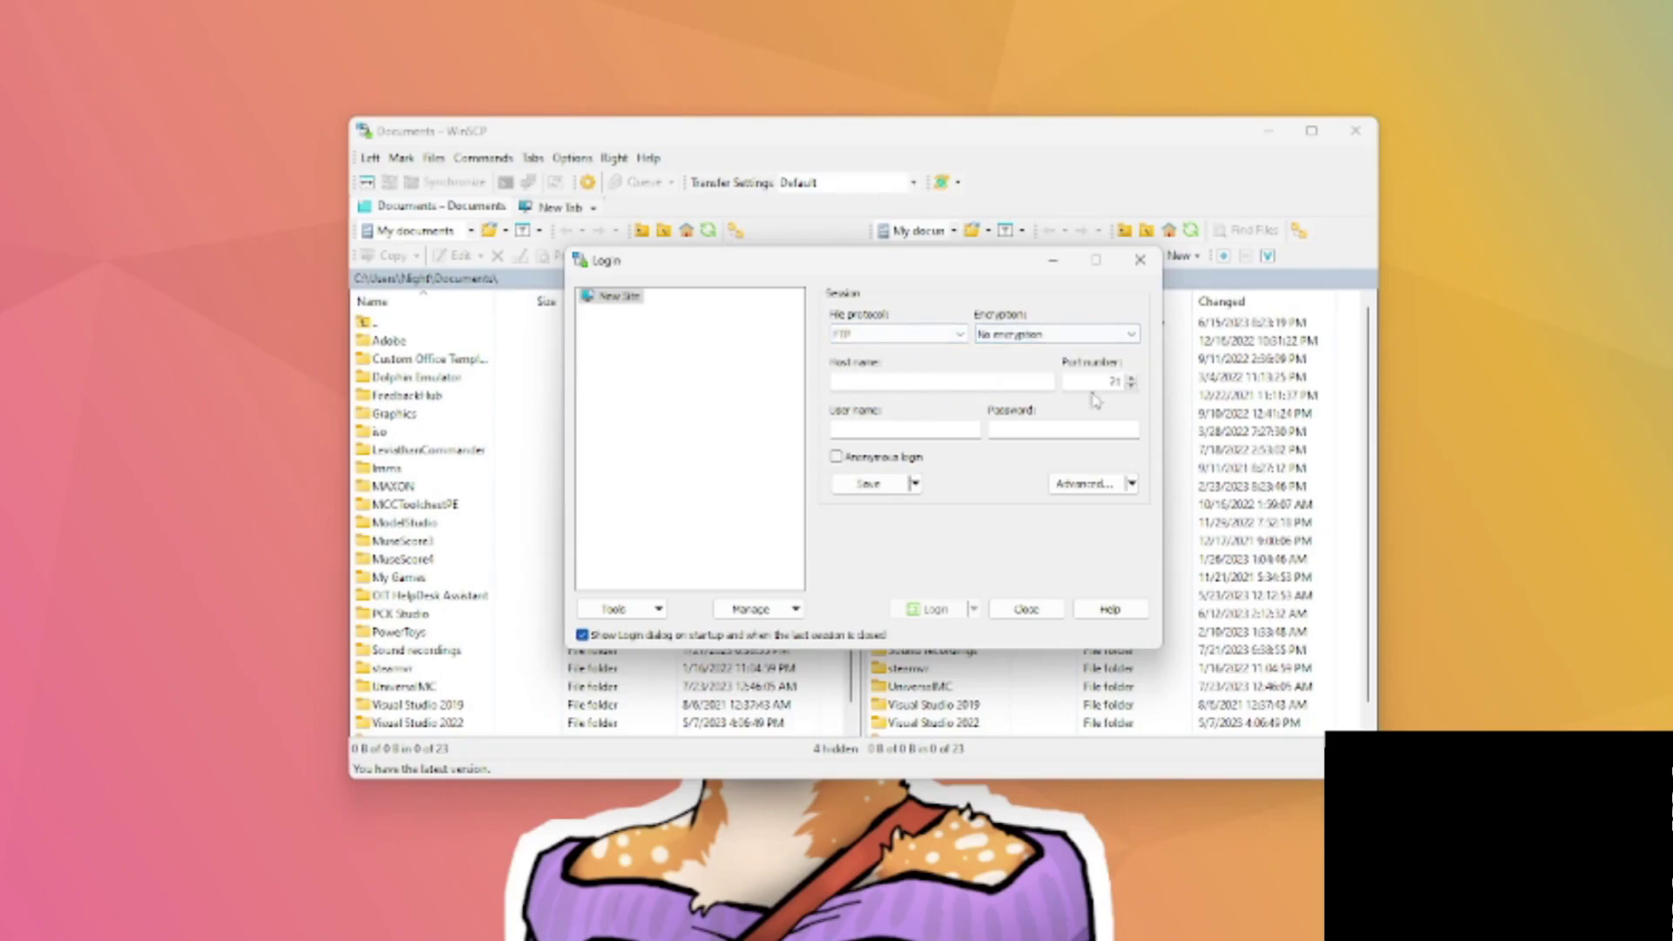
left_click(899, 384)
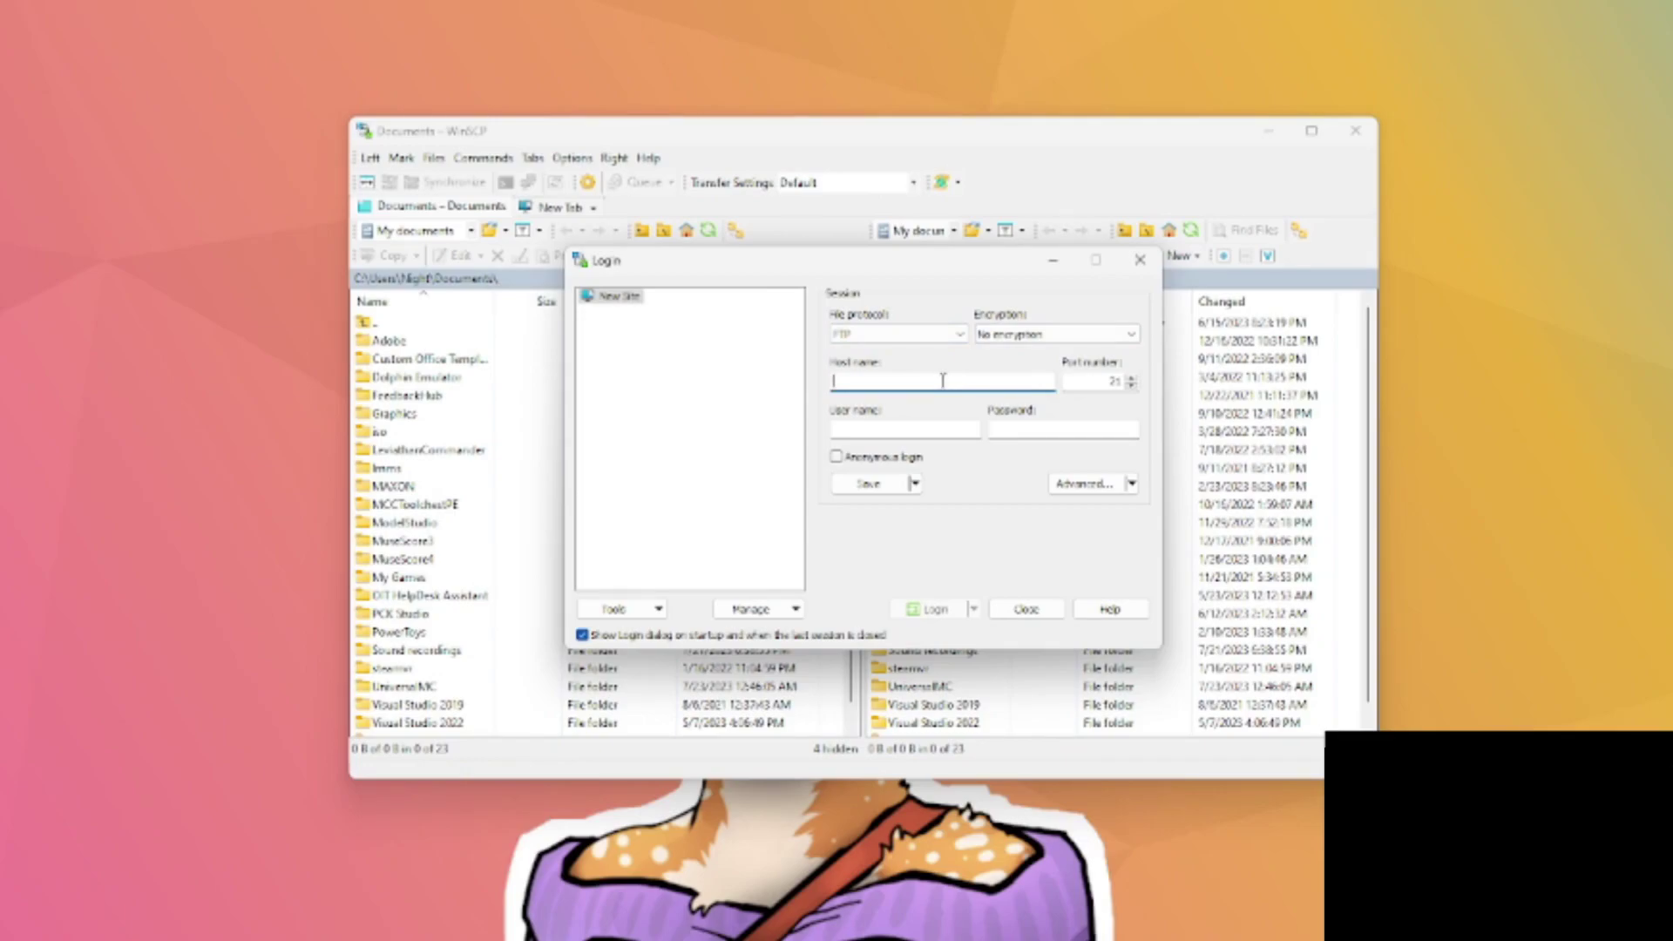
key("ctrl+v")
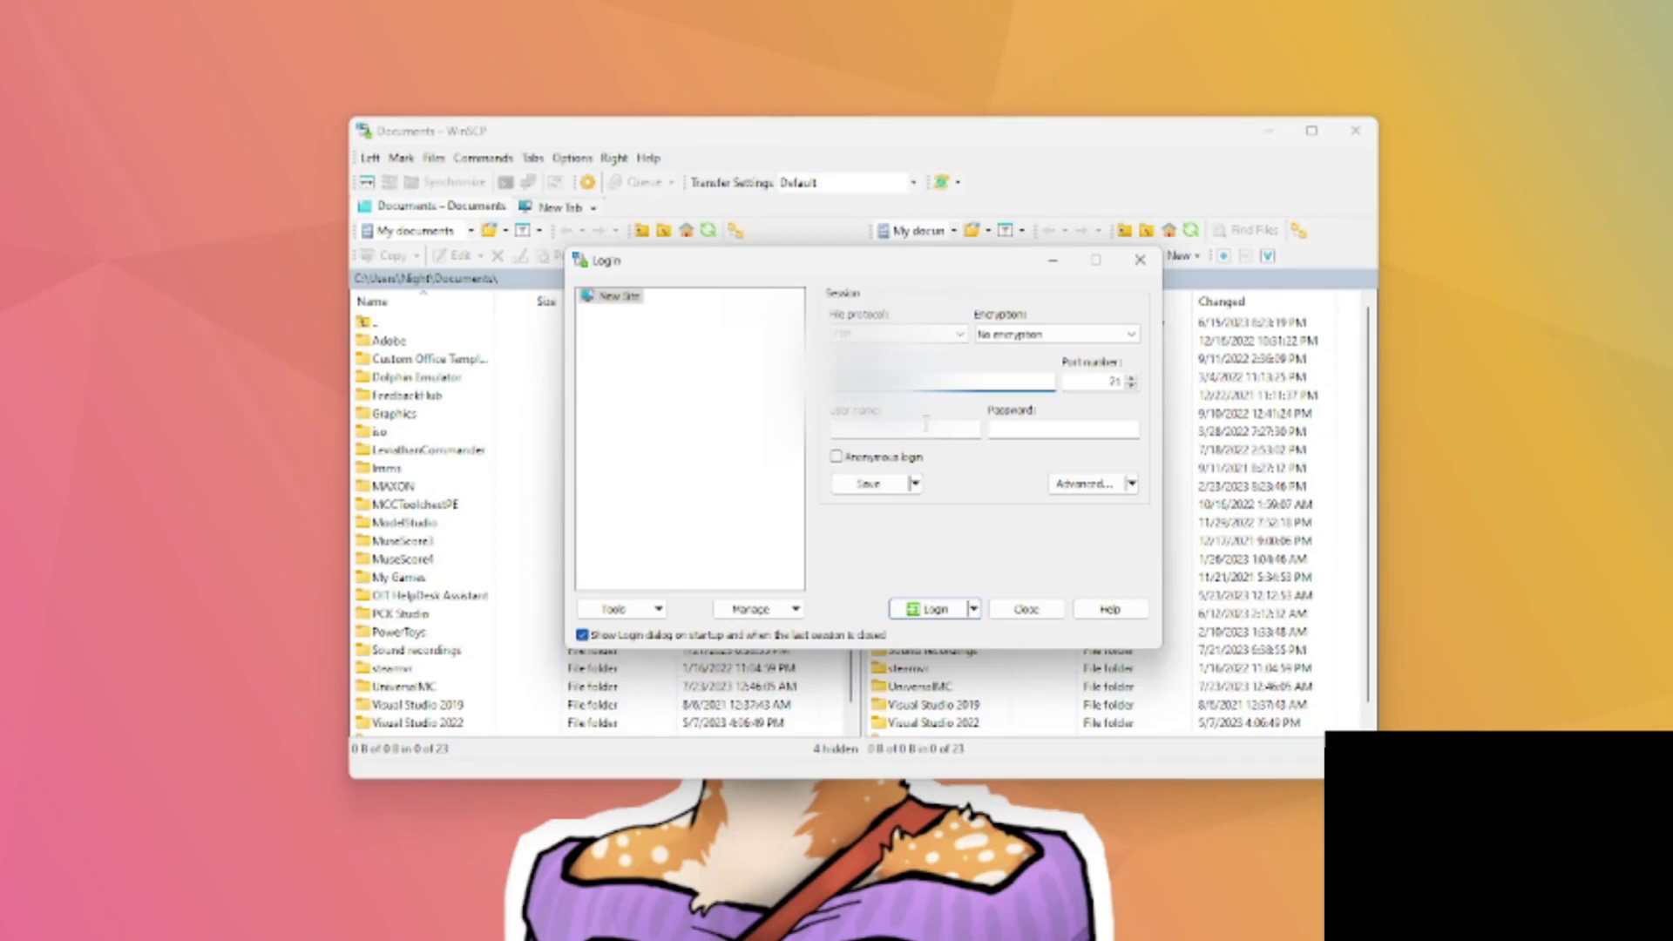
left_click(952, 427)
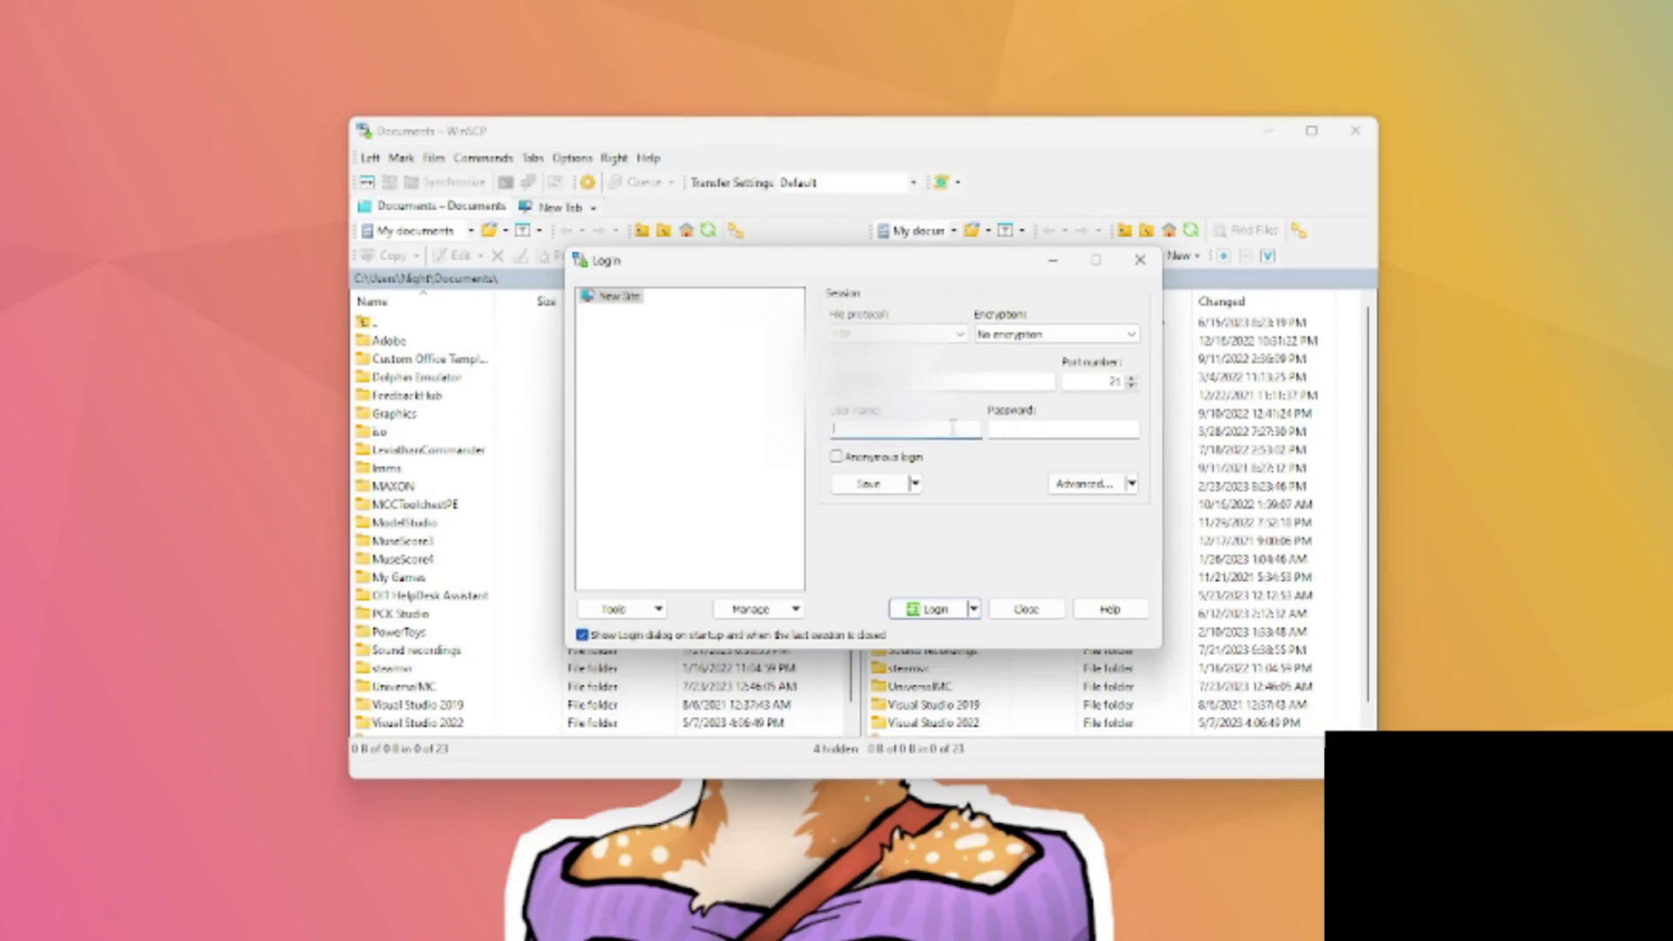
type("bank")
left_click(1034, 431)
type("•••••••")
Save the connection as site WiU with its password stored, and log in
left_click(903, 488)
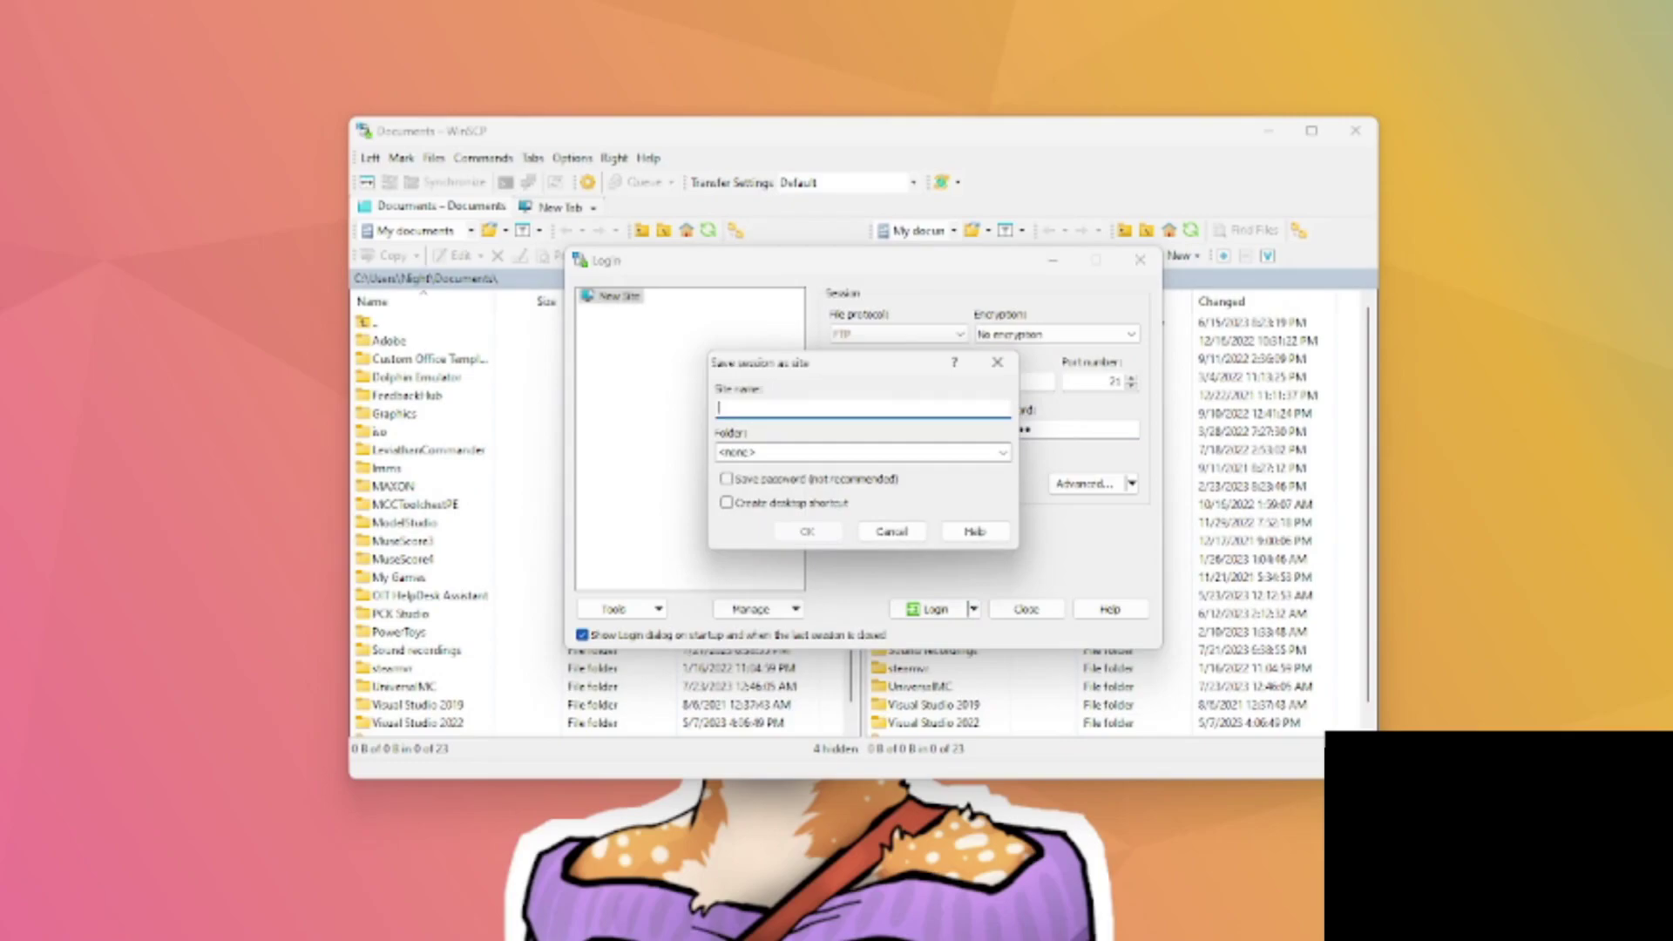
type("wi")
left_click(819, 479)
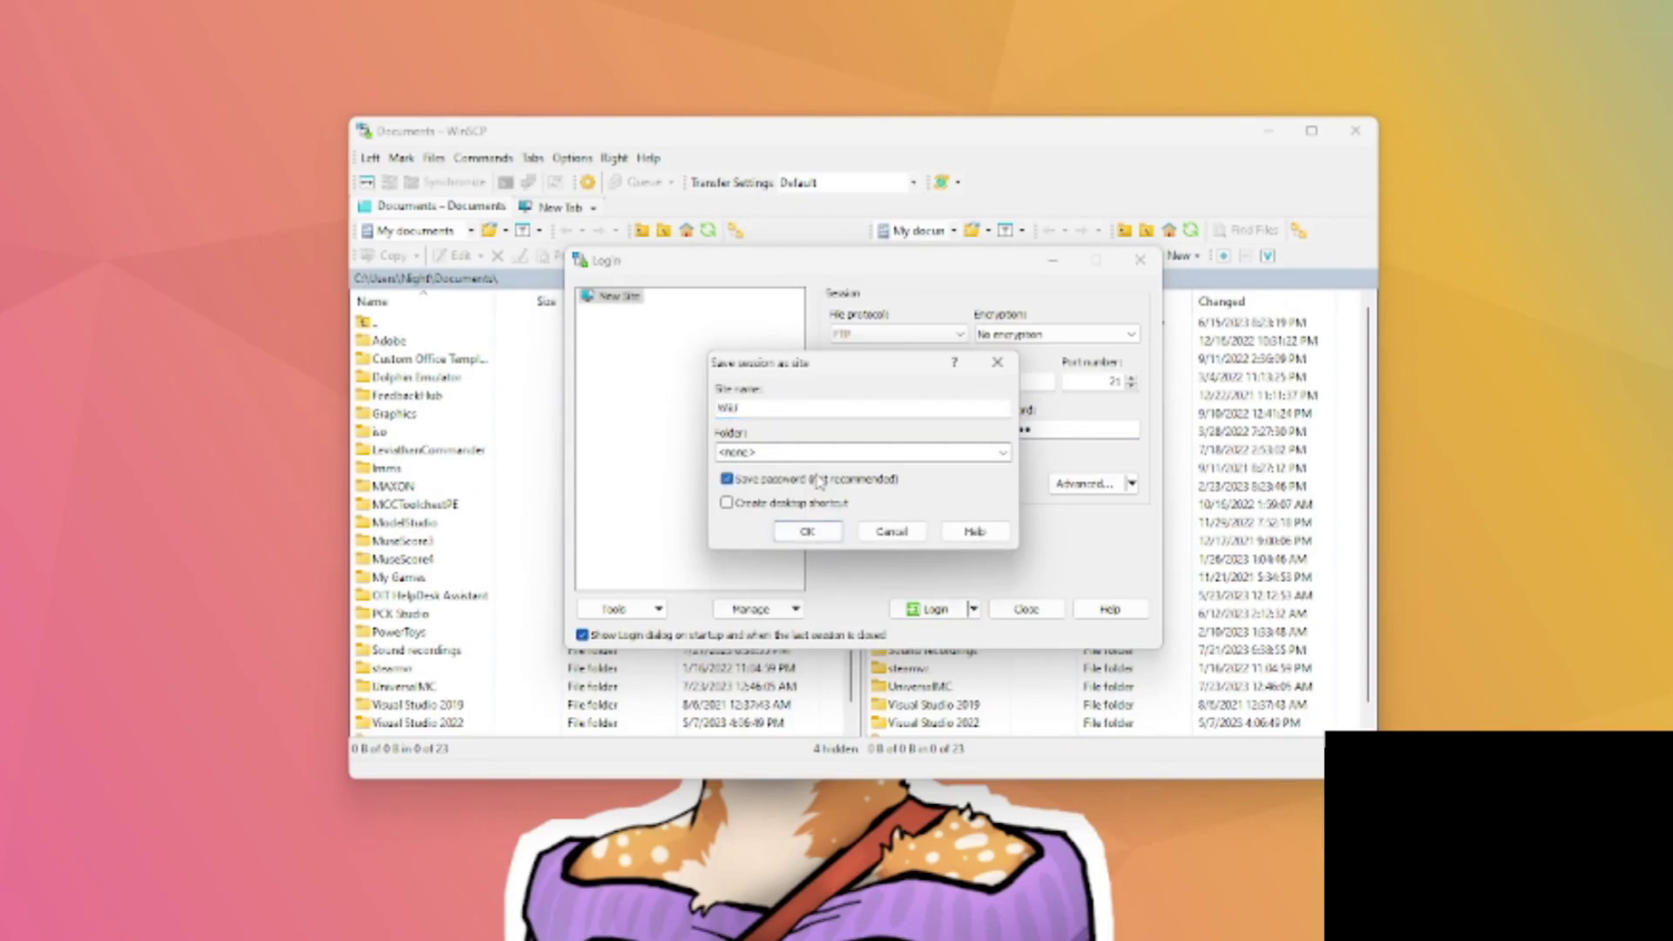
left_click(809, 531)
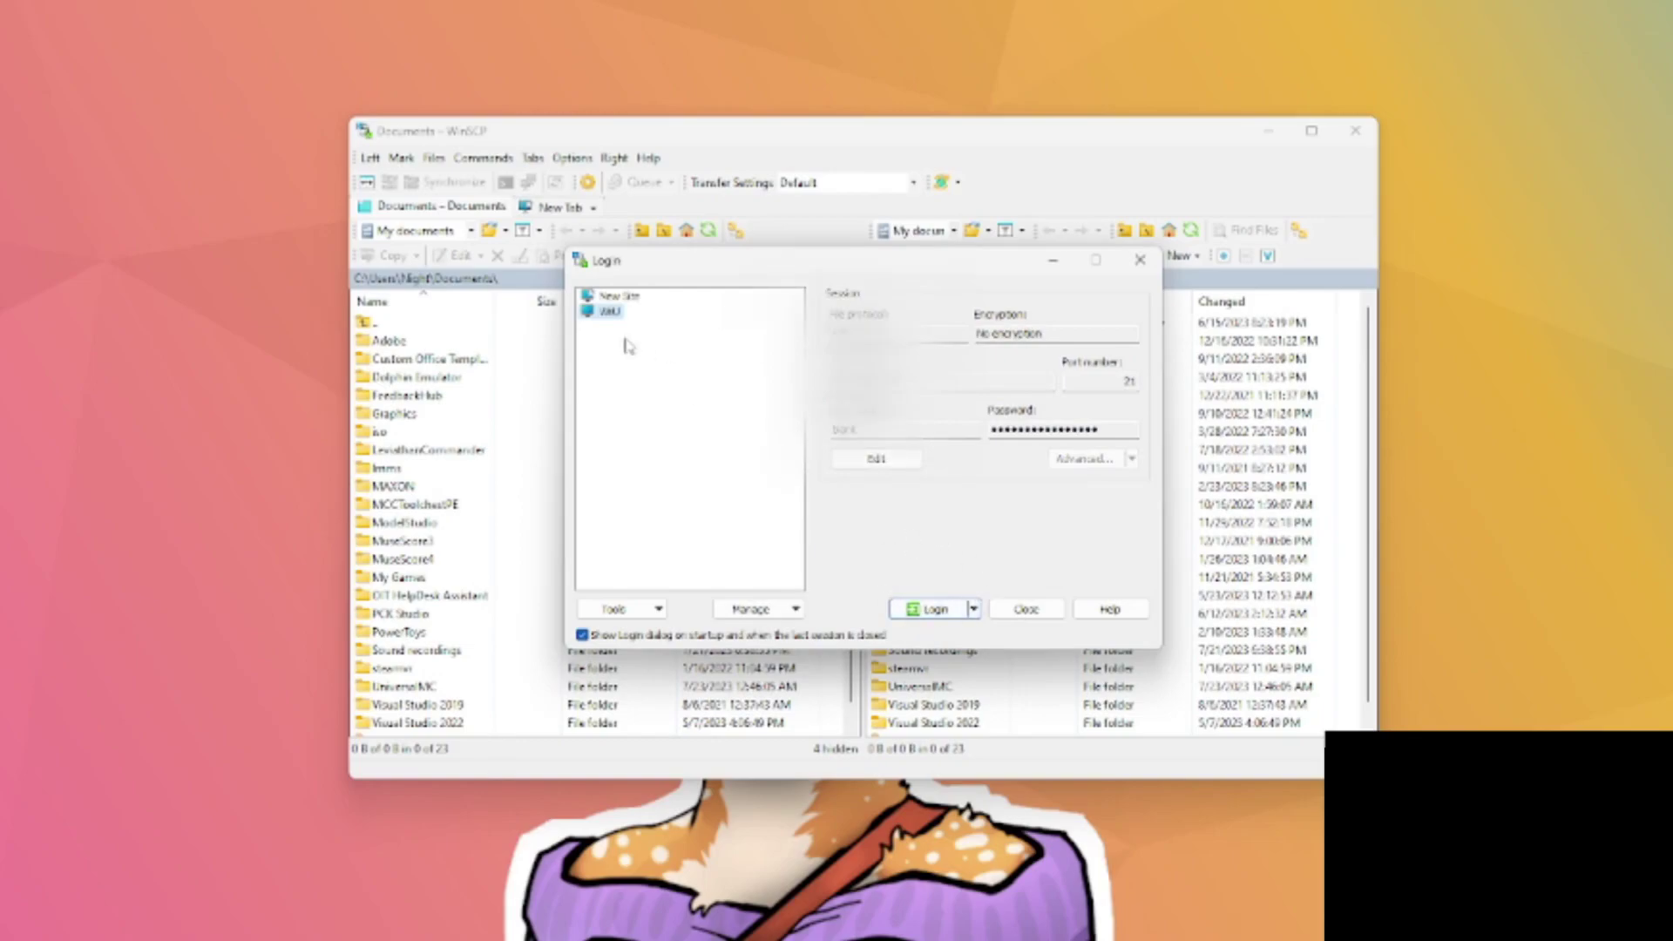
left_click(929, 614)
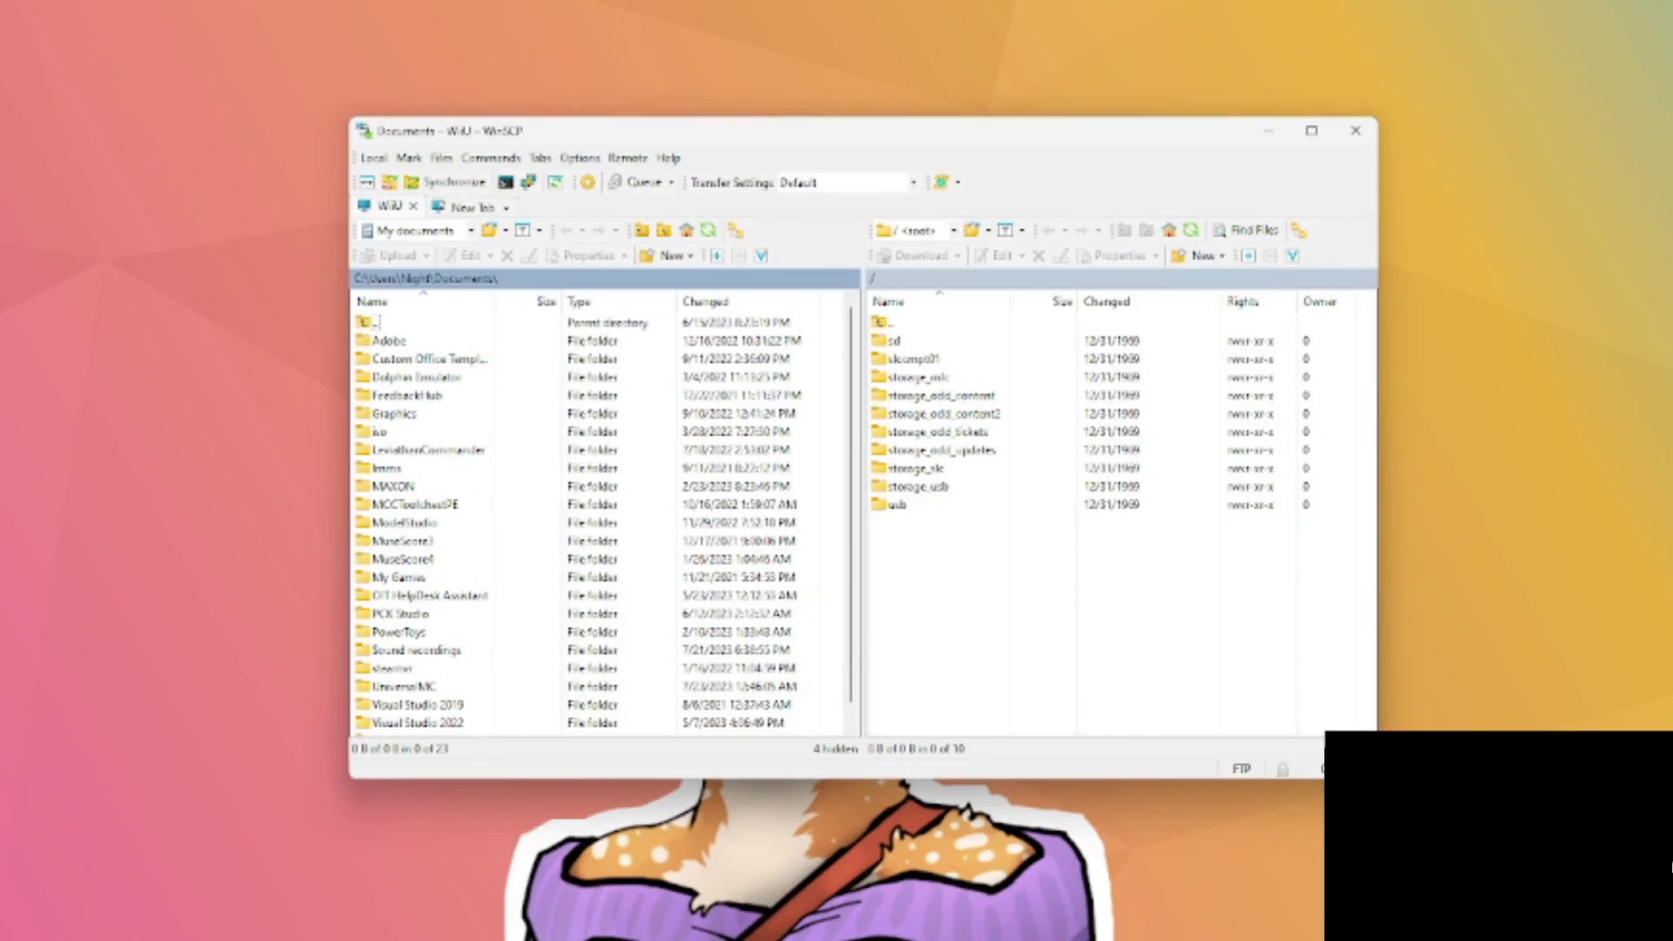
Maximize WinSCP, resize the panel split, and show the local Downloads folder
left_click(1131, 600)
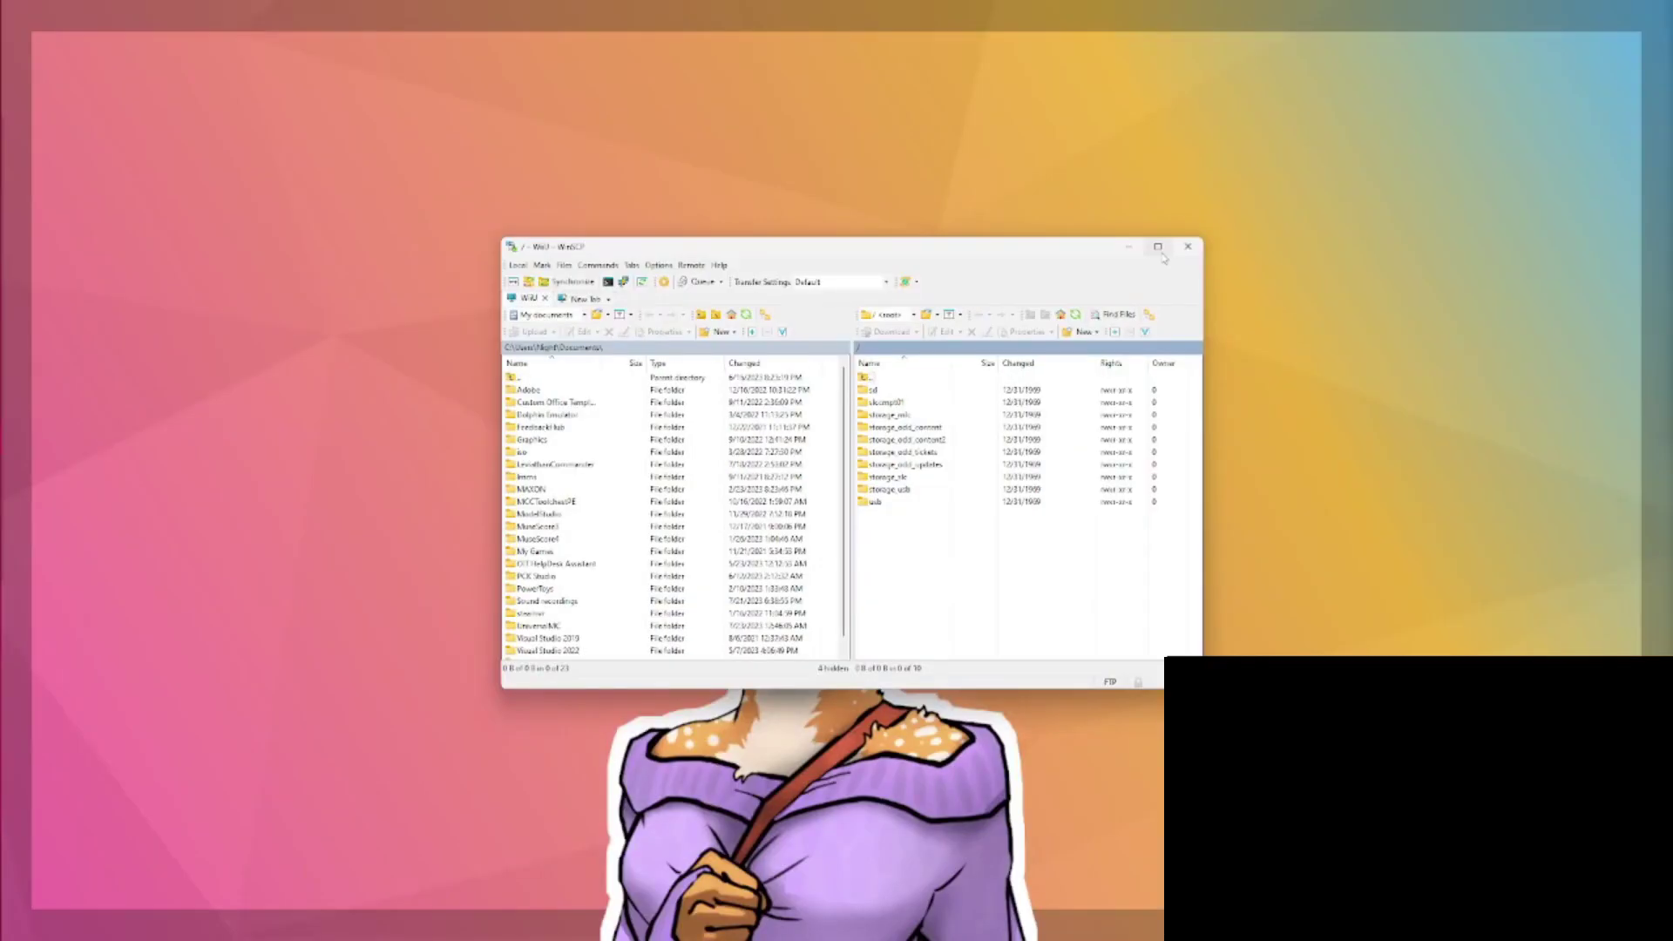
left_click(1157, 247)
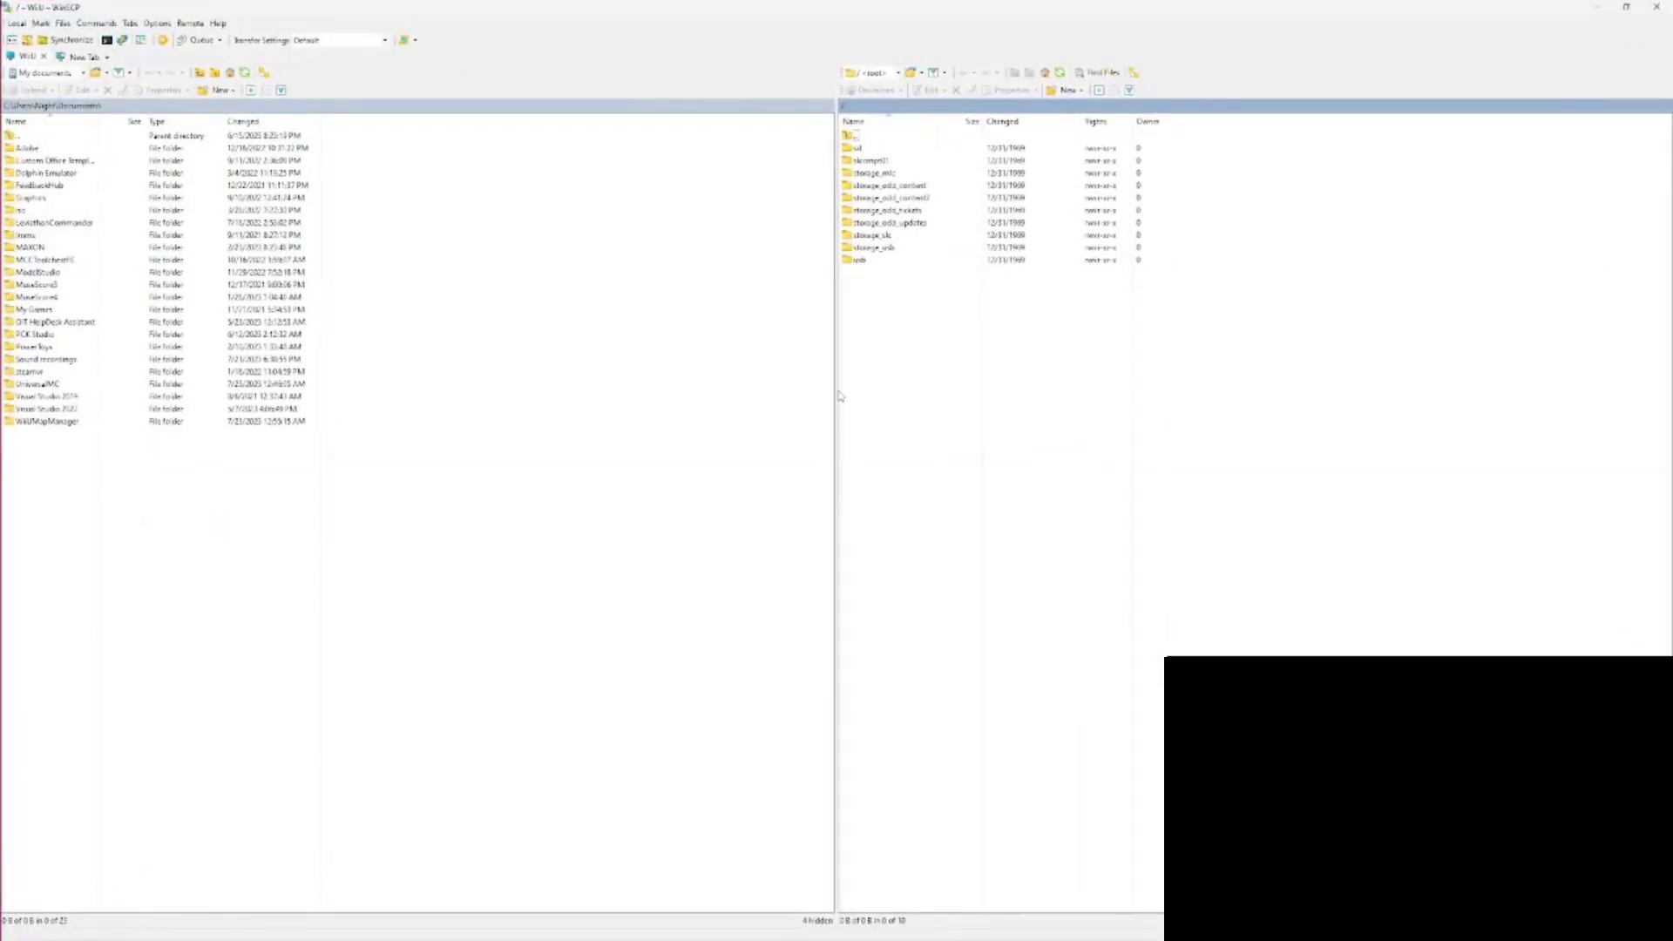
left_click_drag(836, 390, 681, 414)
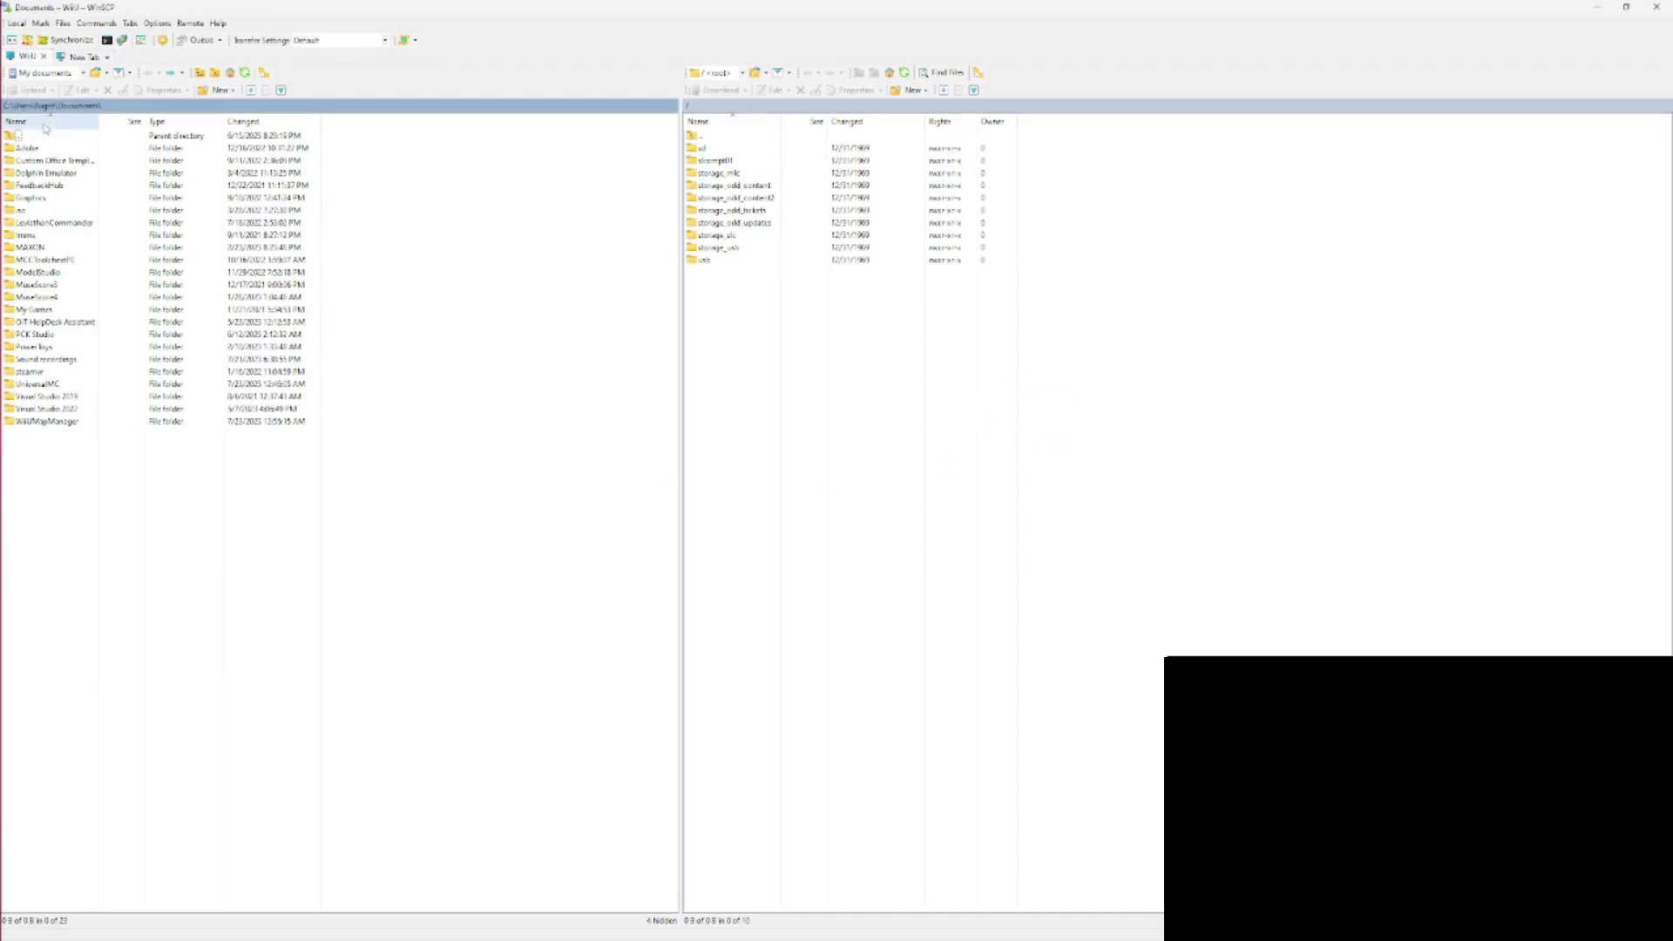
double_click(18, 136)
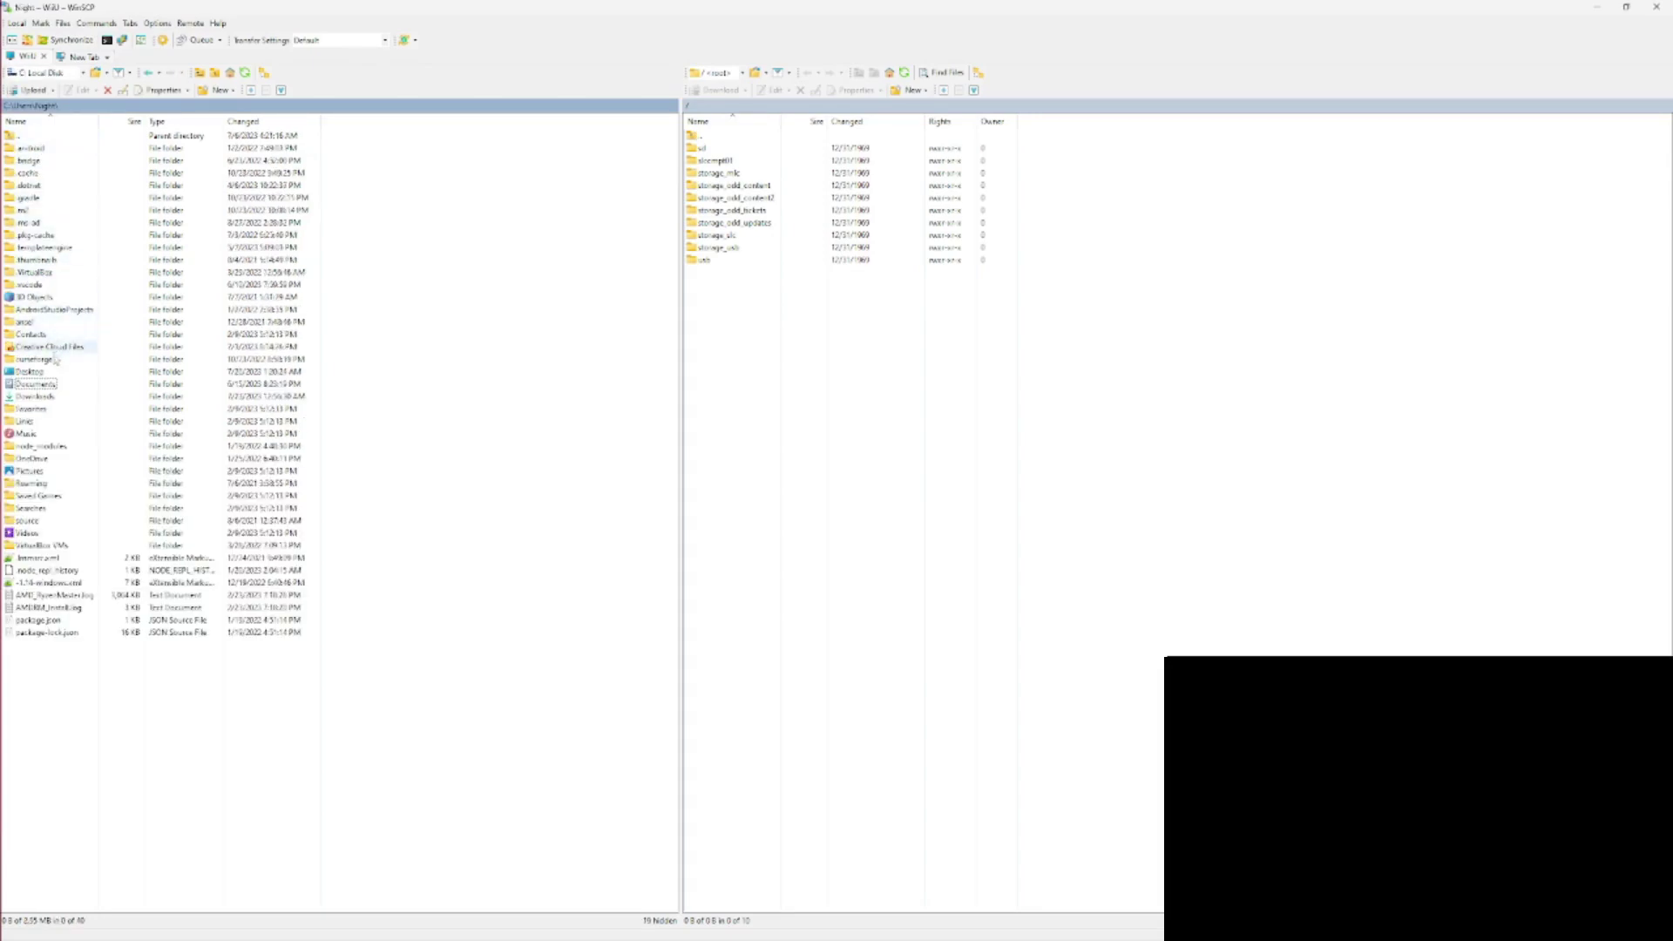
double_click(35, 396)
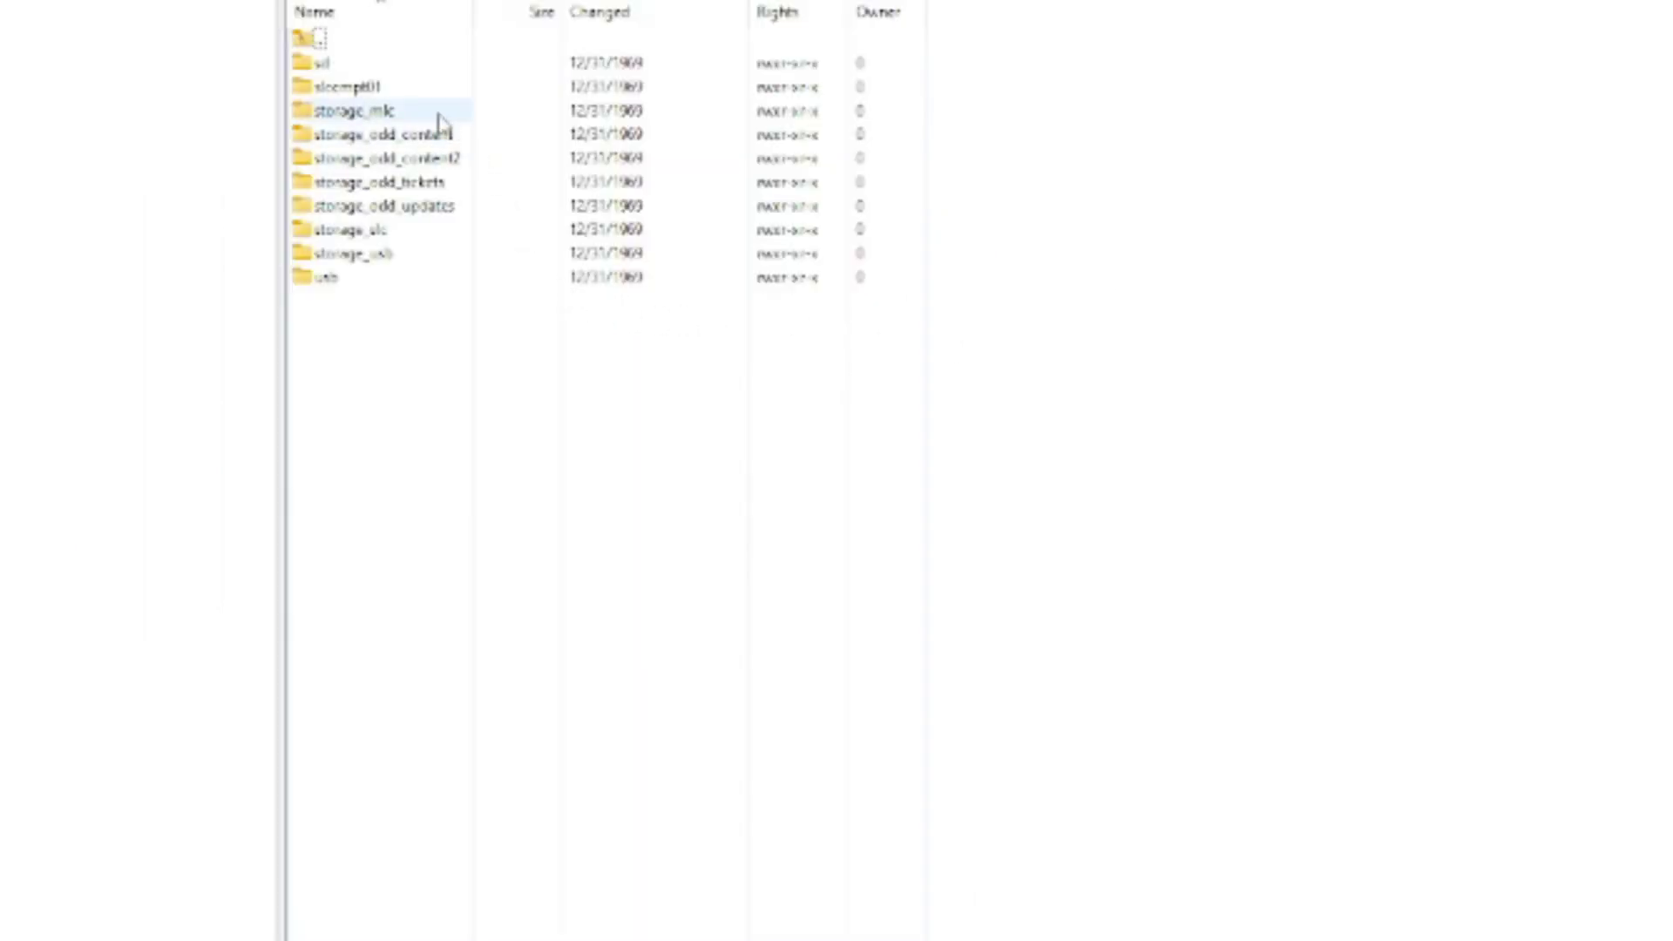
Open storage_mlc/usr/save/00050000/101d9a00/user on the Wii U
left_click(411, 255)
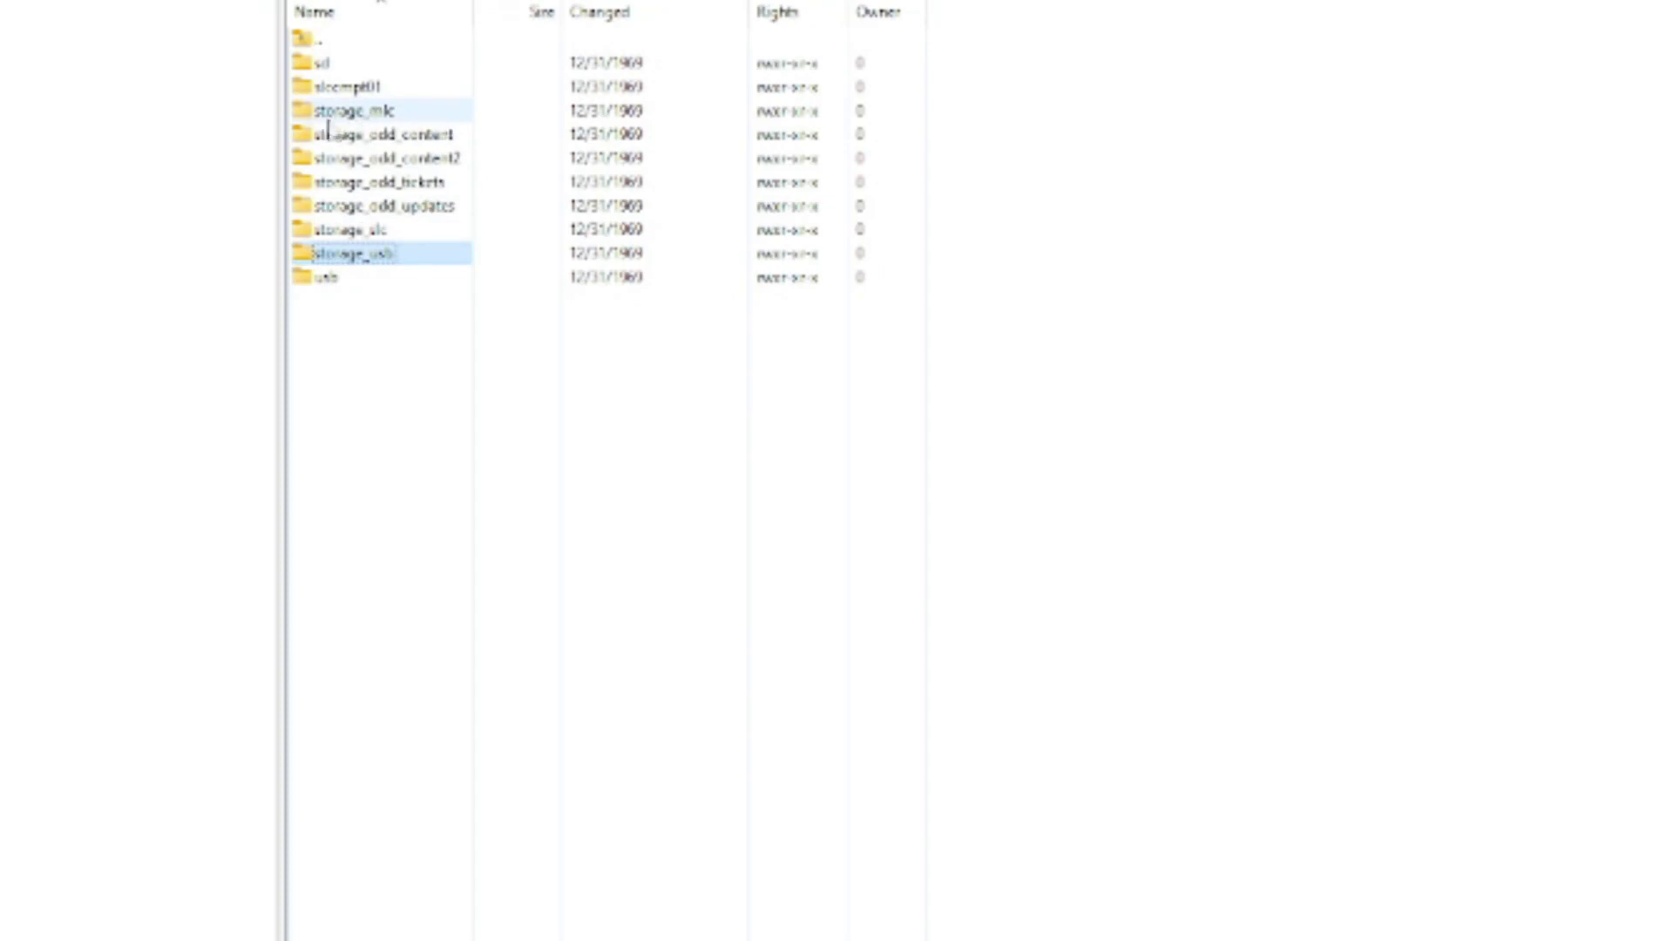
left_click(396, 111)
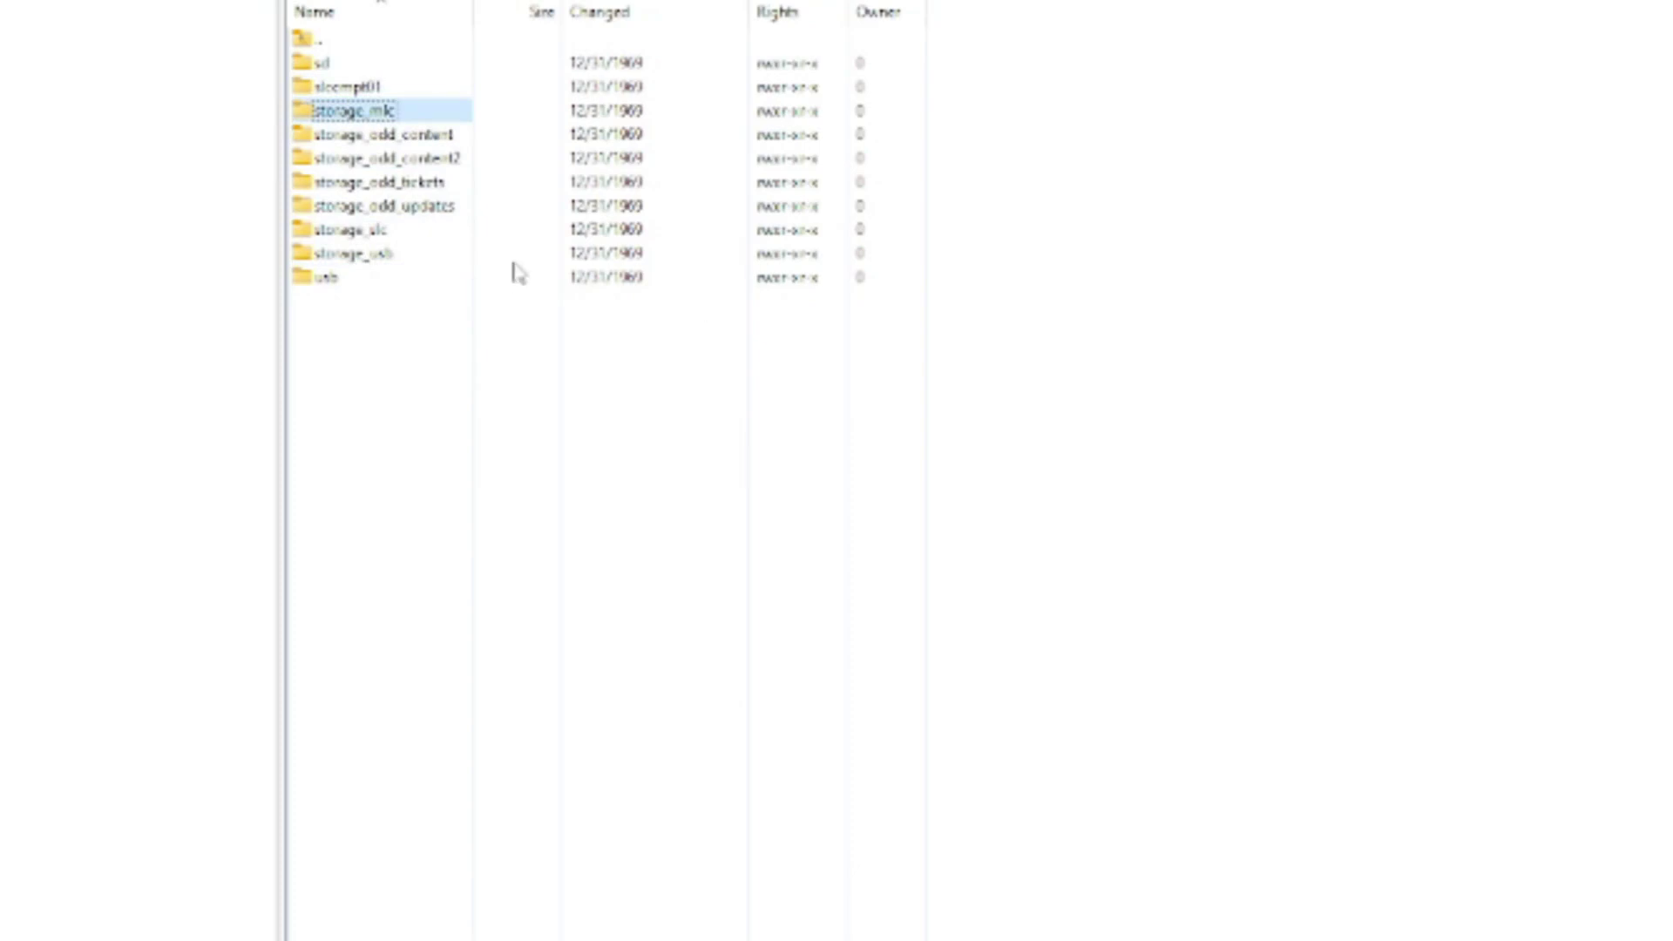
double_click(358, 119)
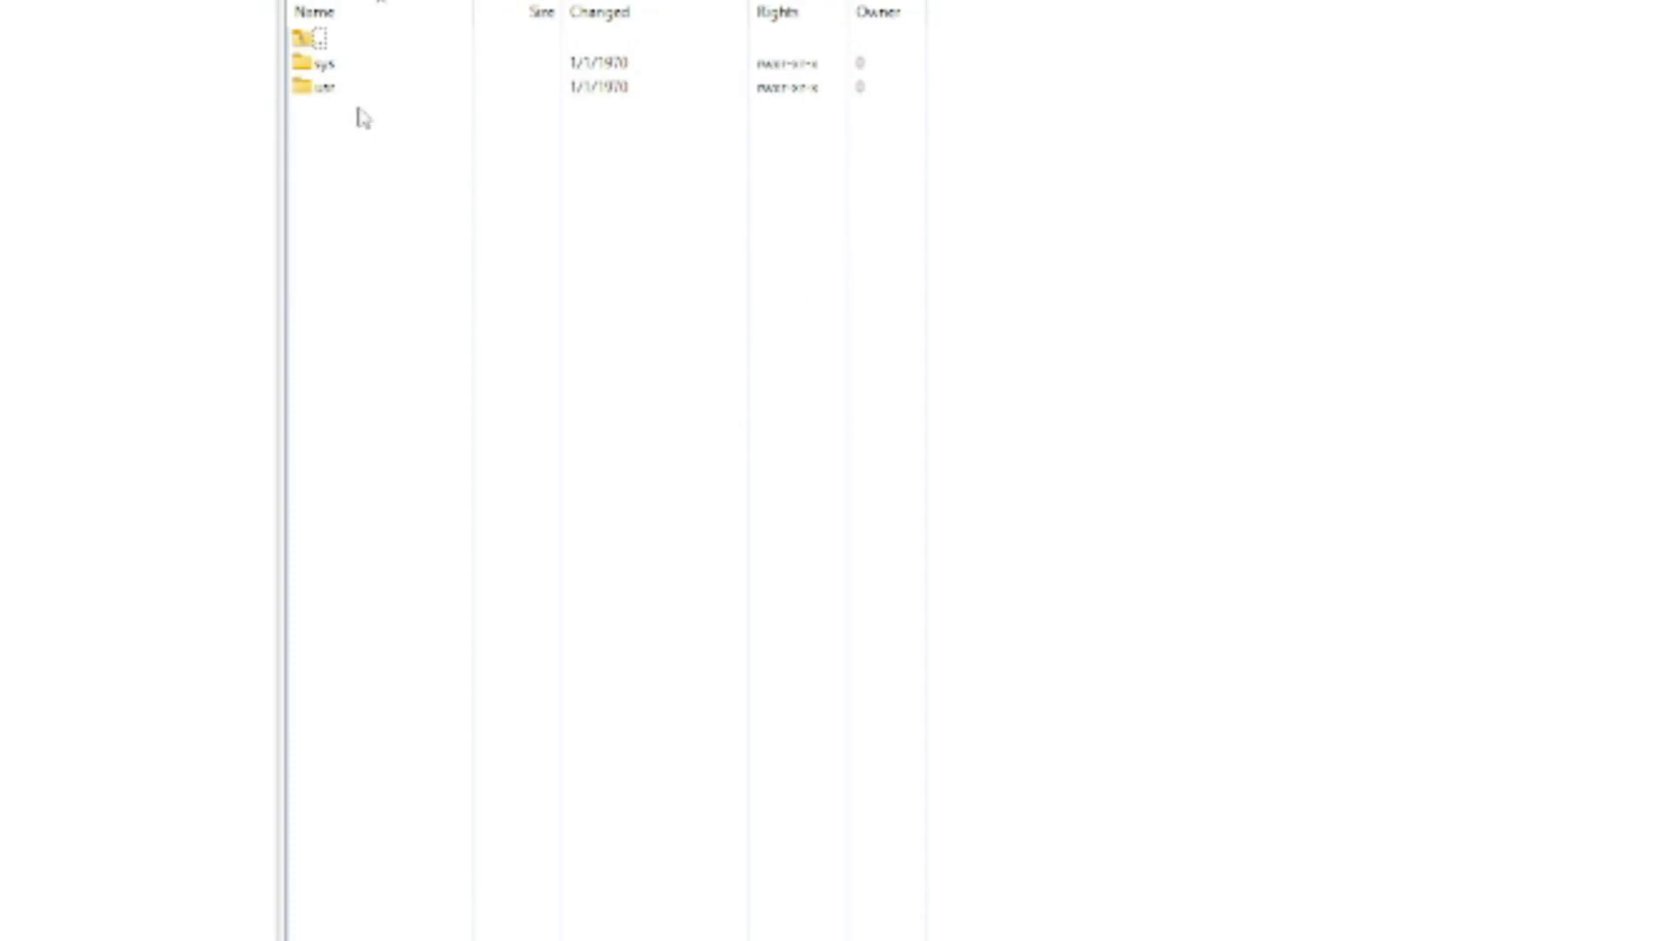
double_click(366, 86)
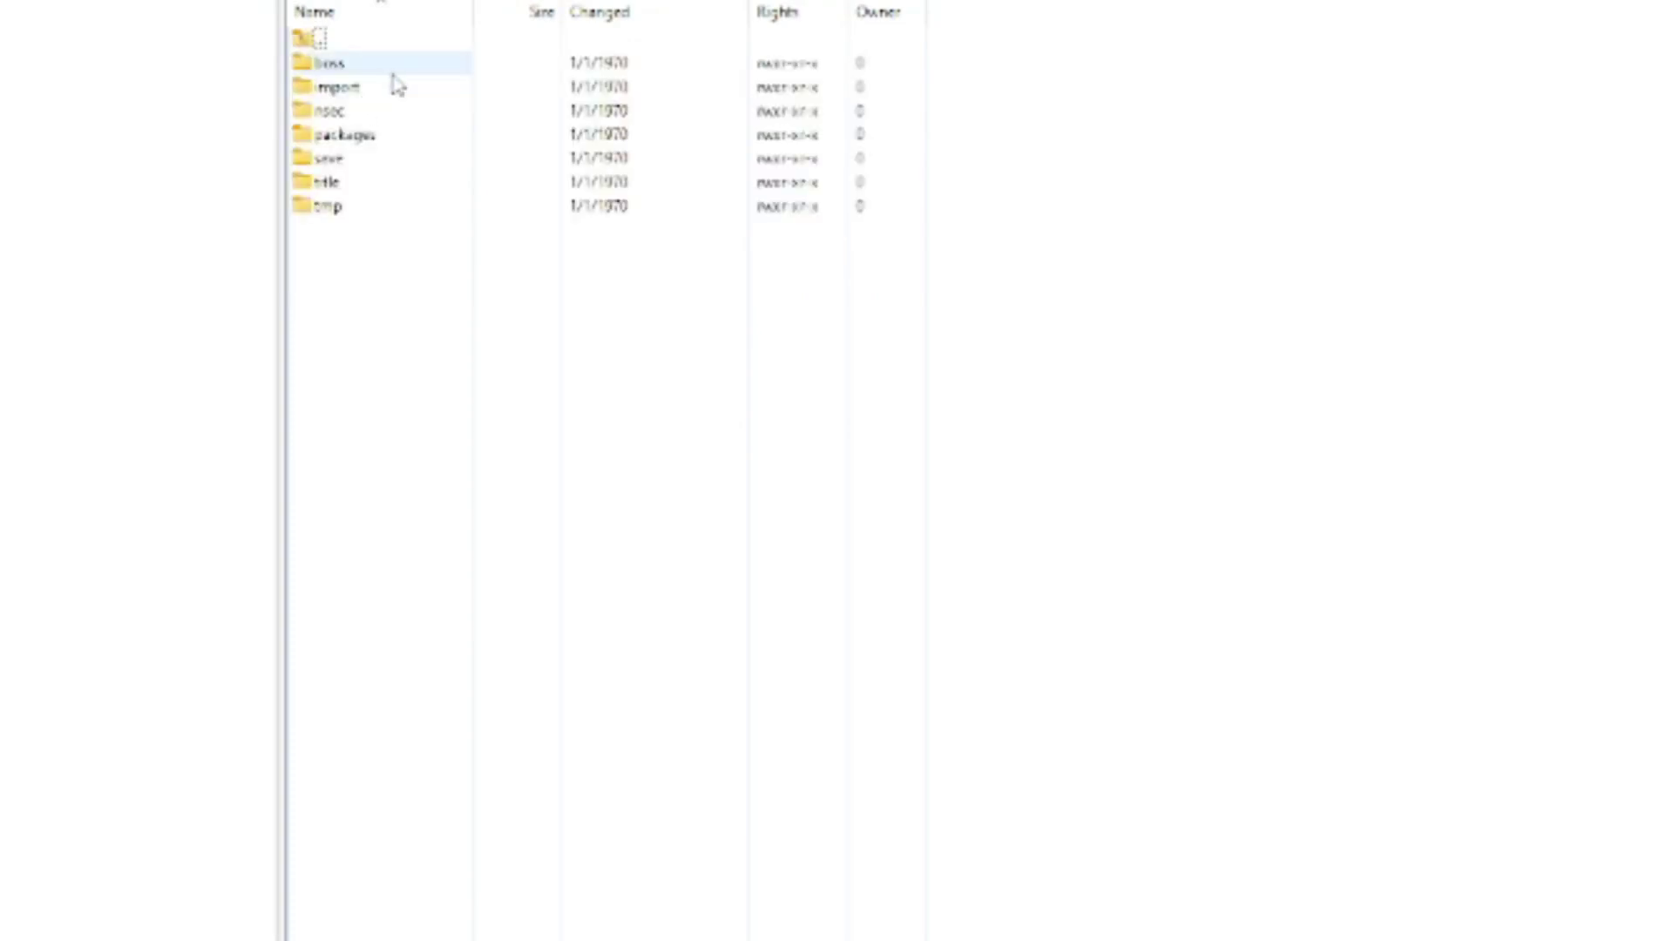
double_click(382, 162)
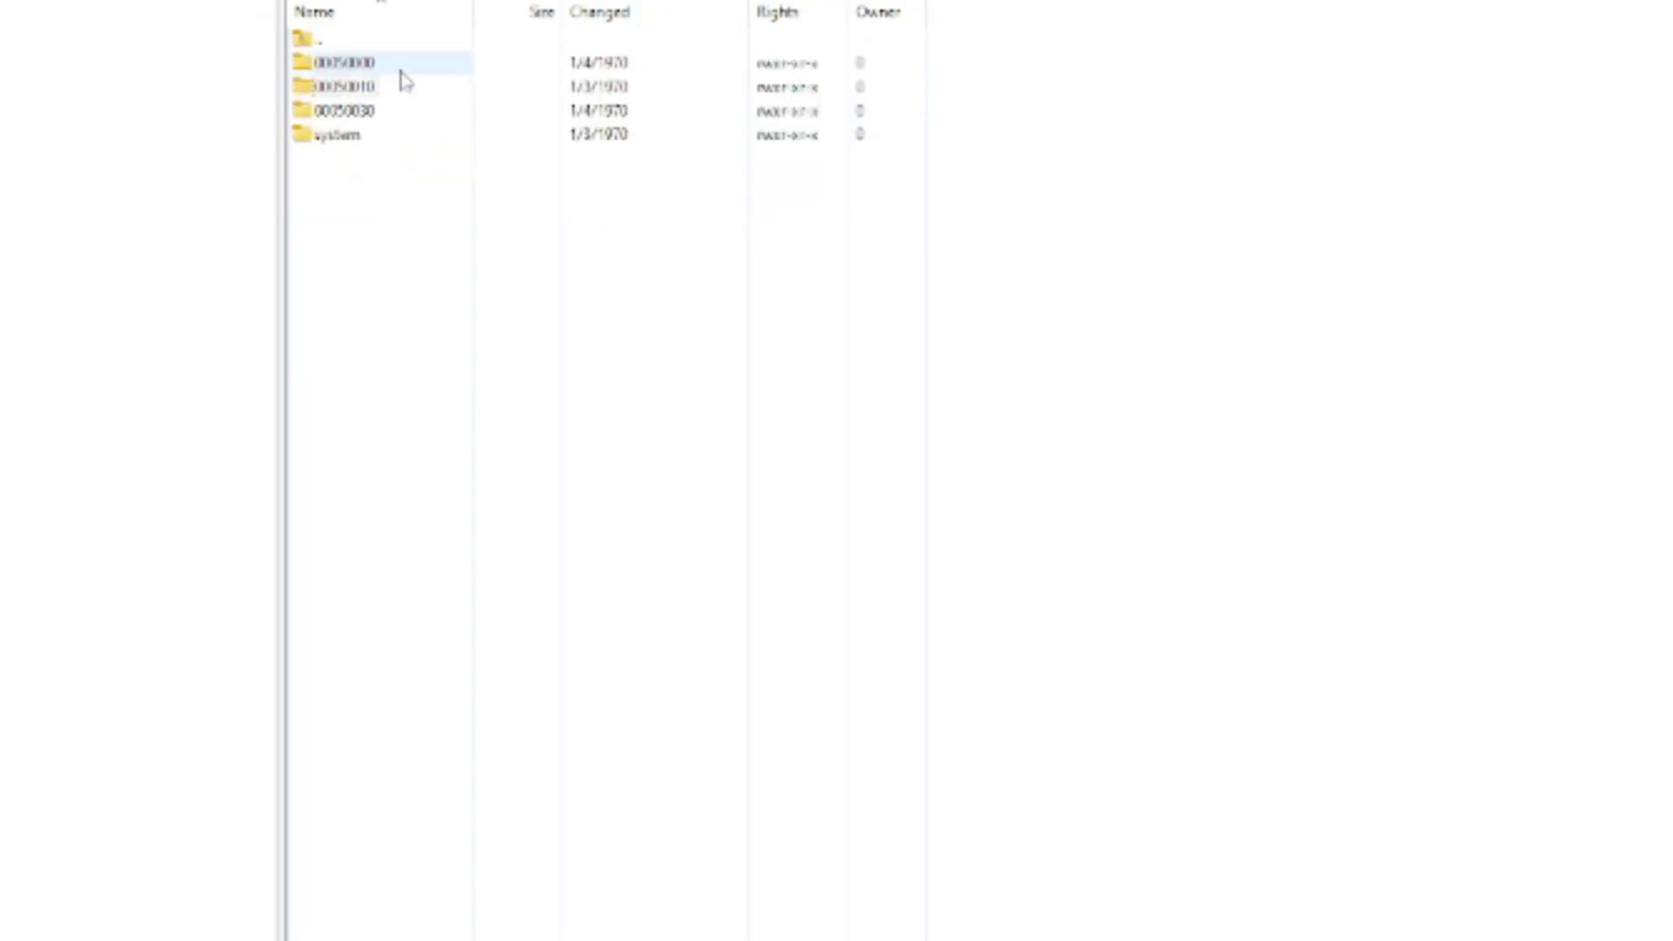
double_click(402, 73)
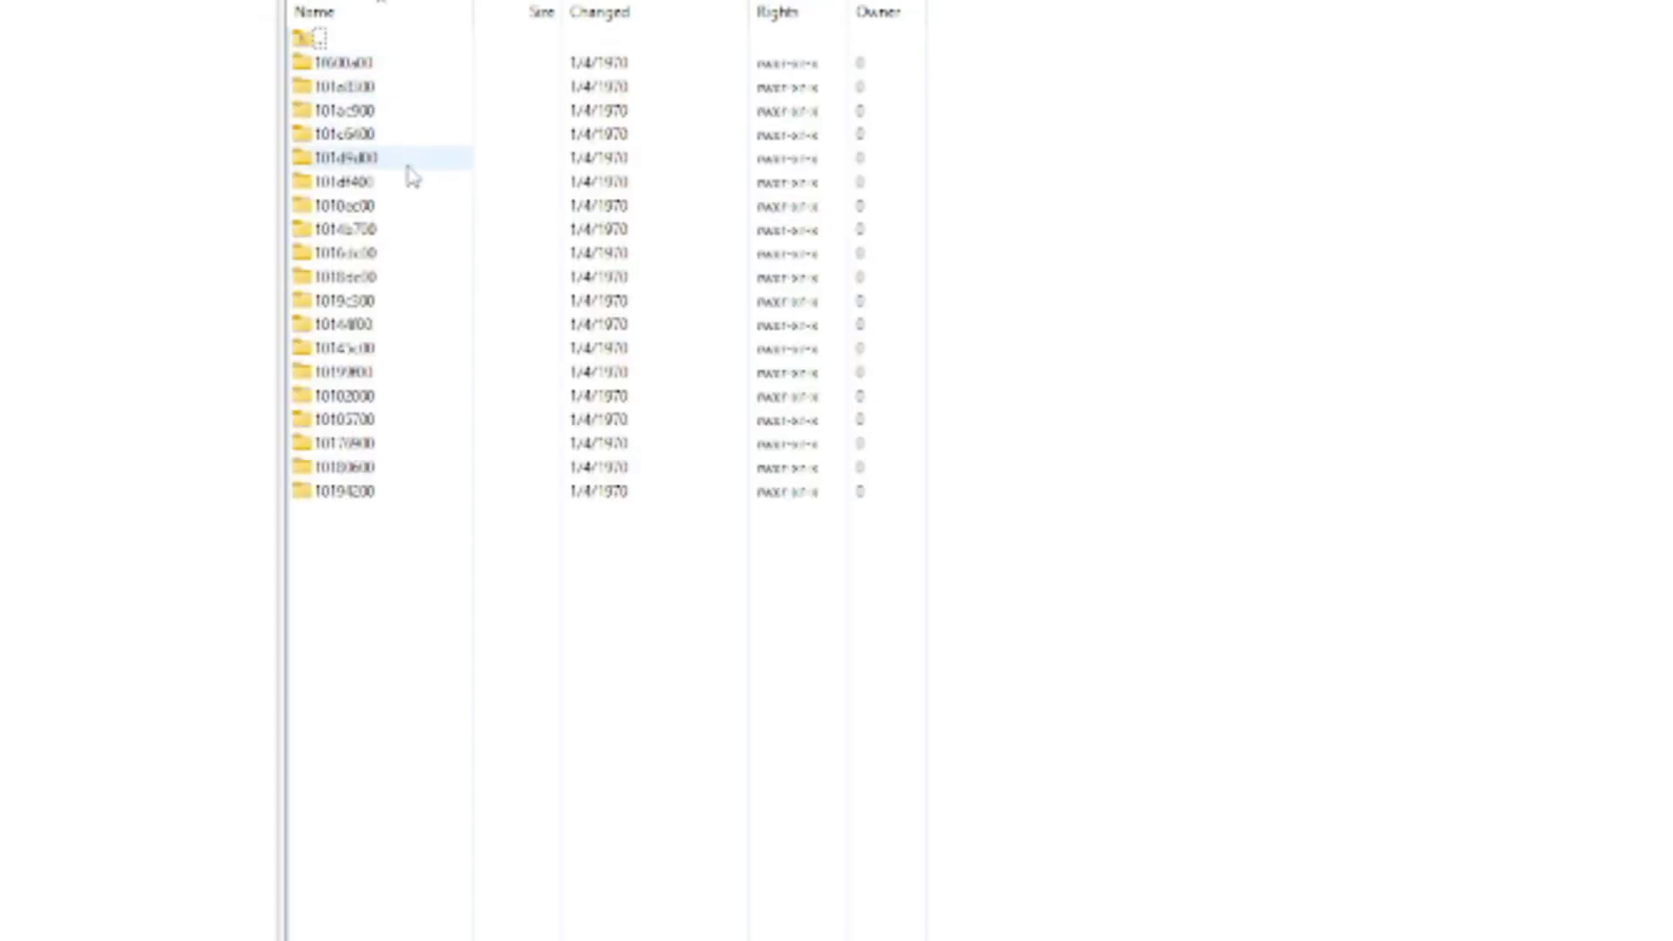
left_click(413, 166)
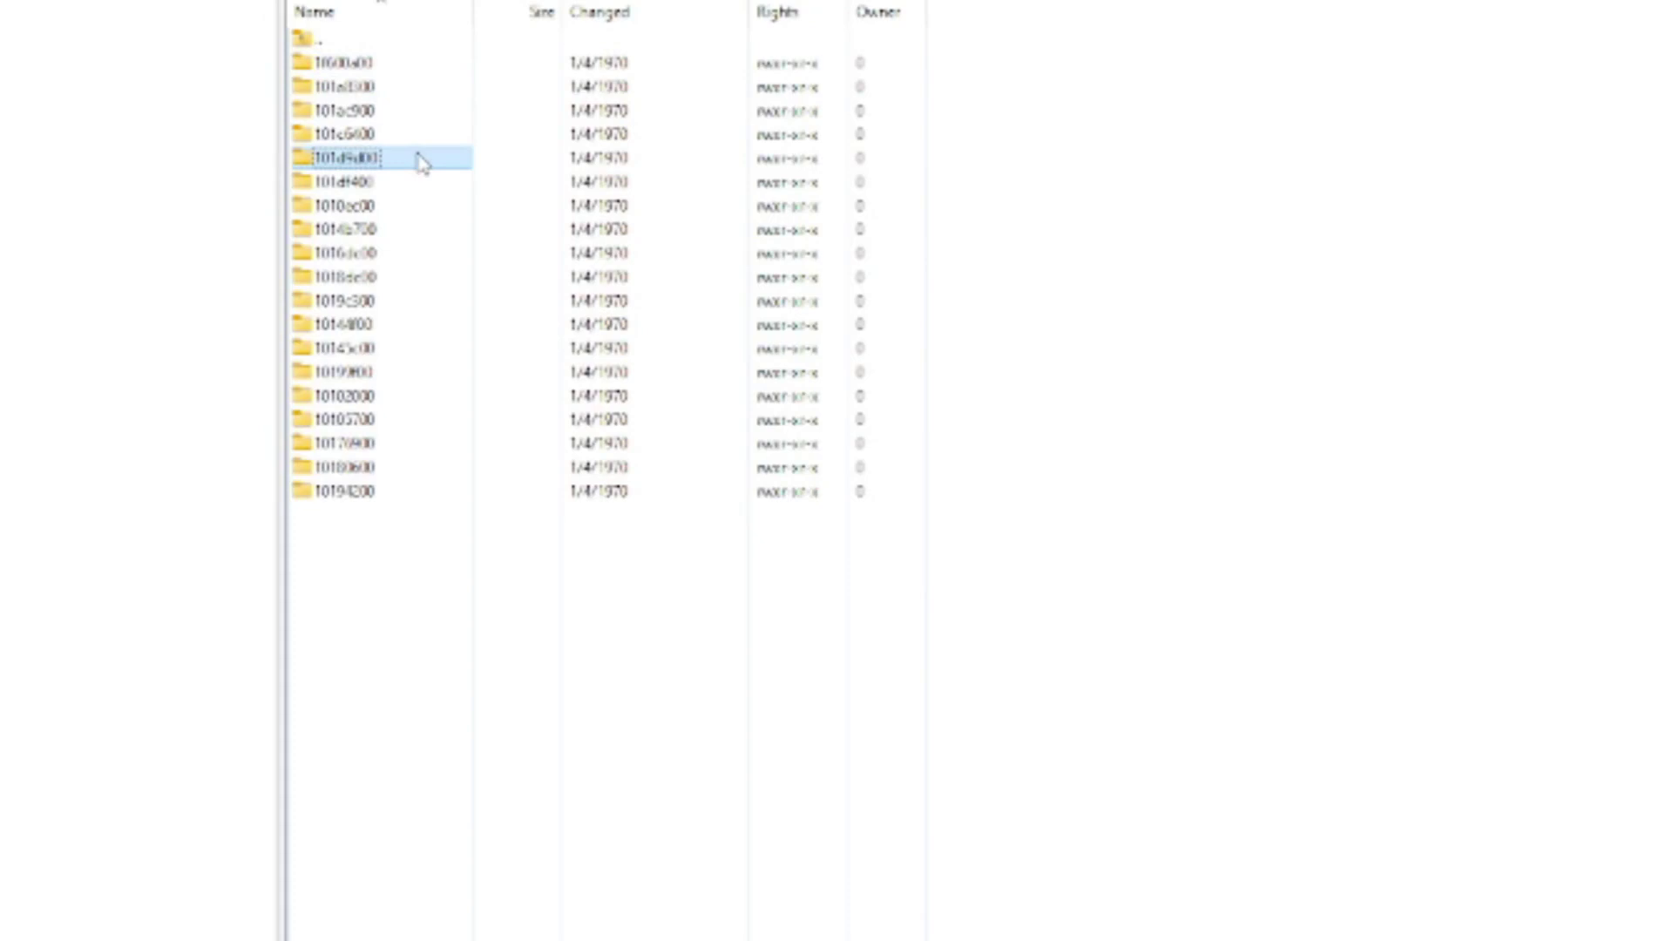
double_click(418, 160)
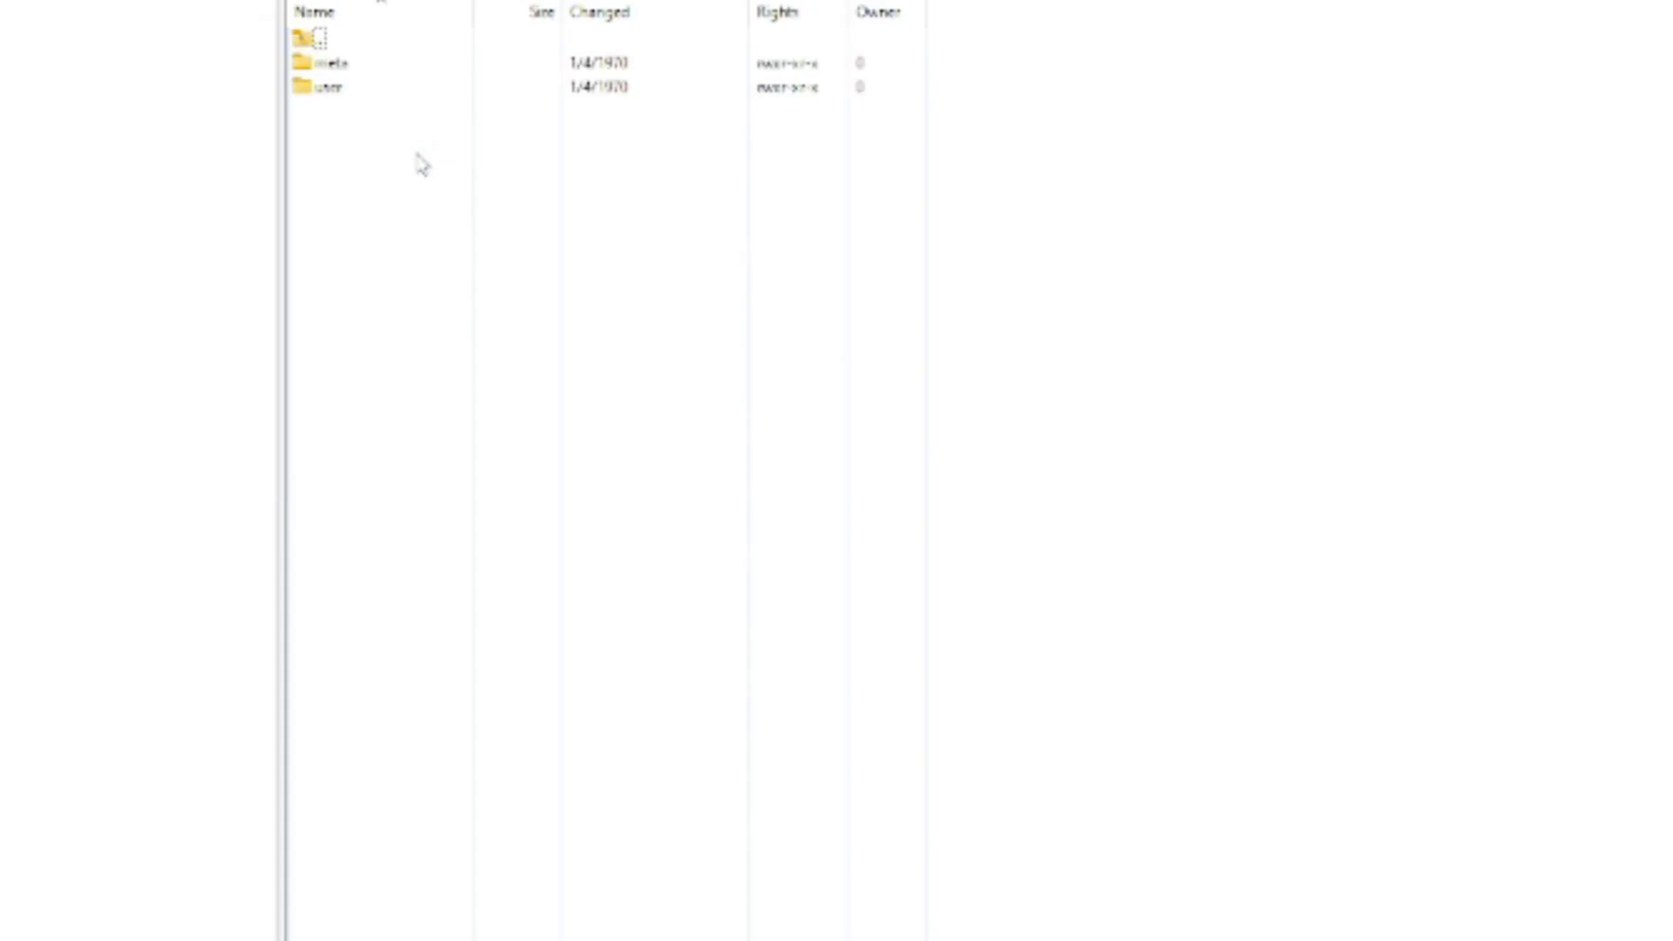
double_click(362, 92)
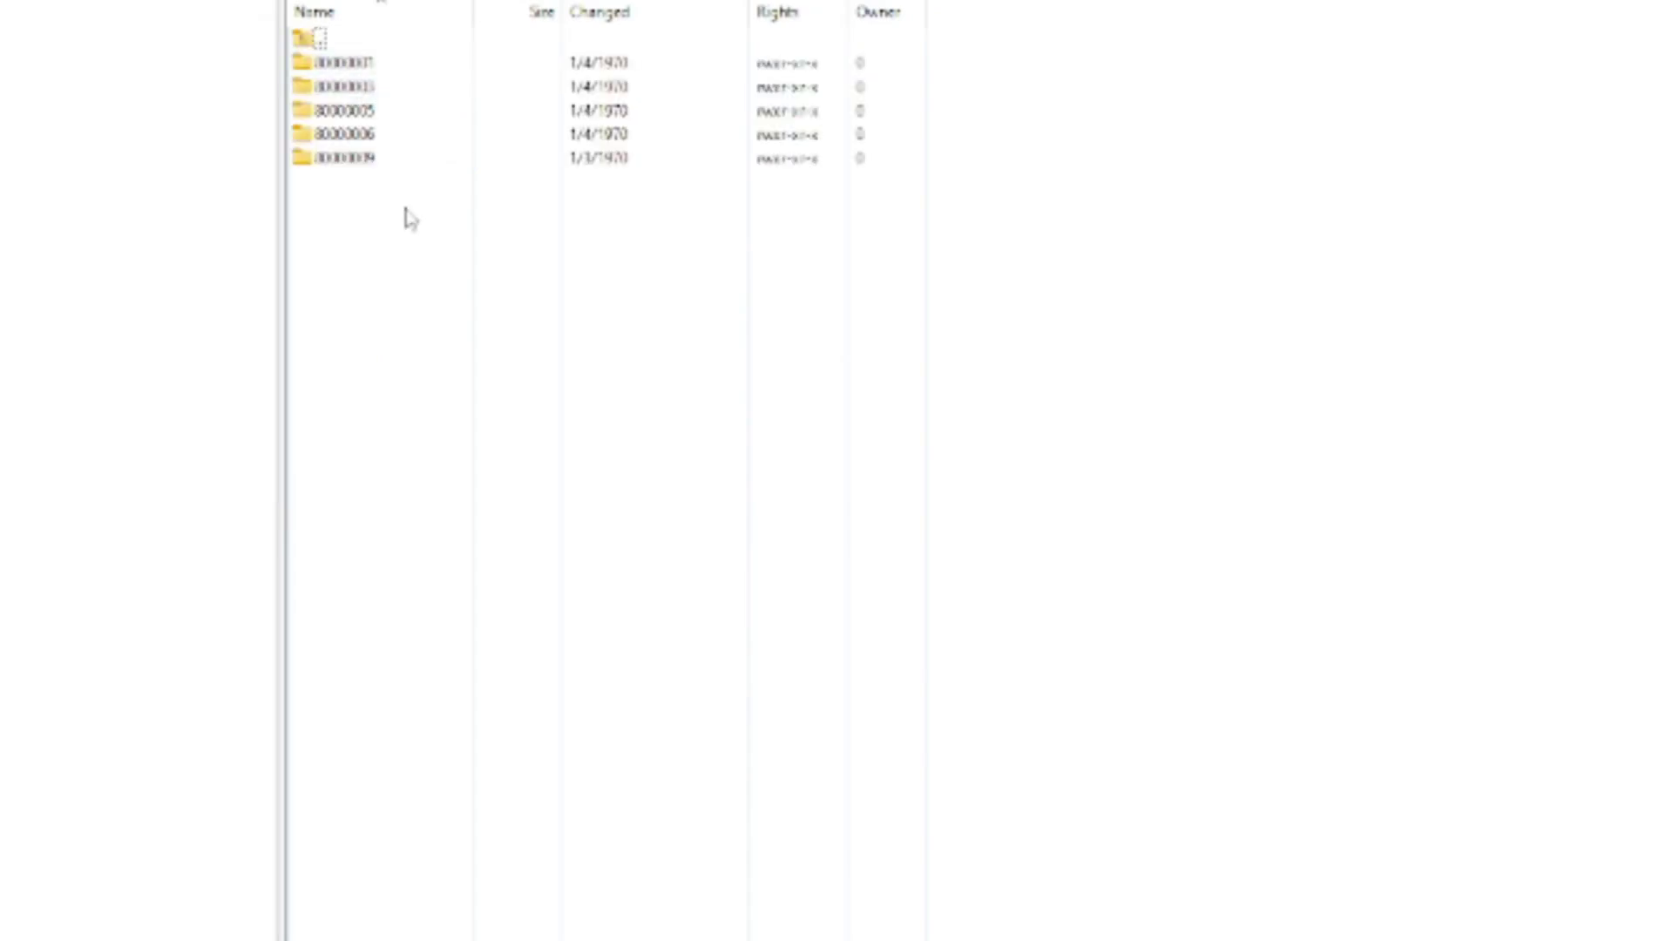
Select and open the 80000009 profile folder
key("Down")
key("Down")
key("Down")
key("Down")
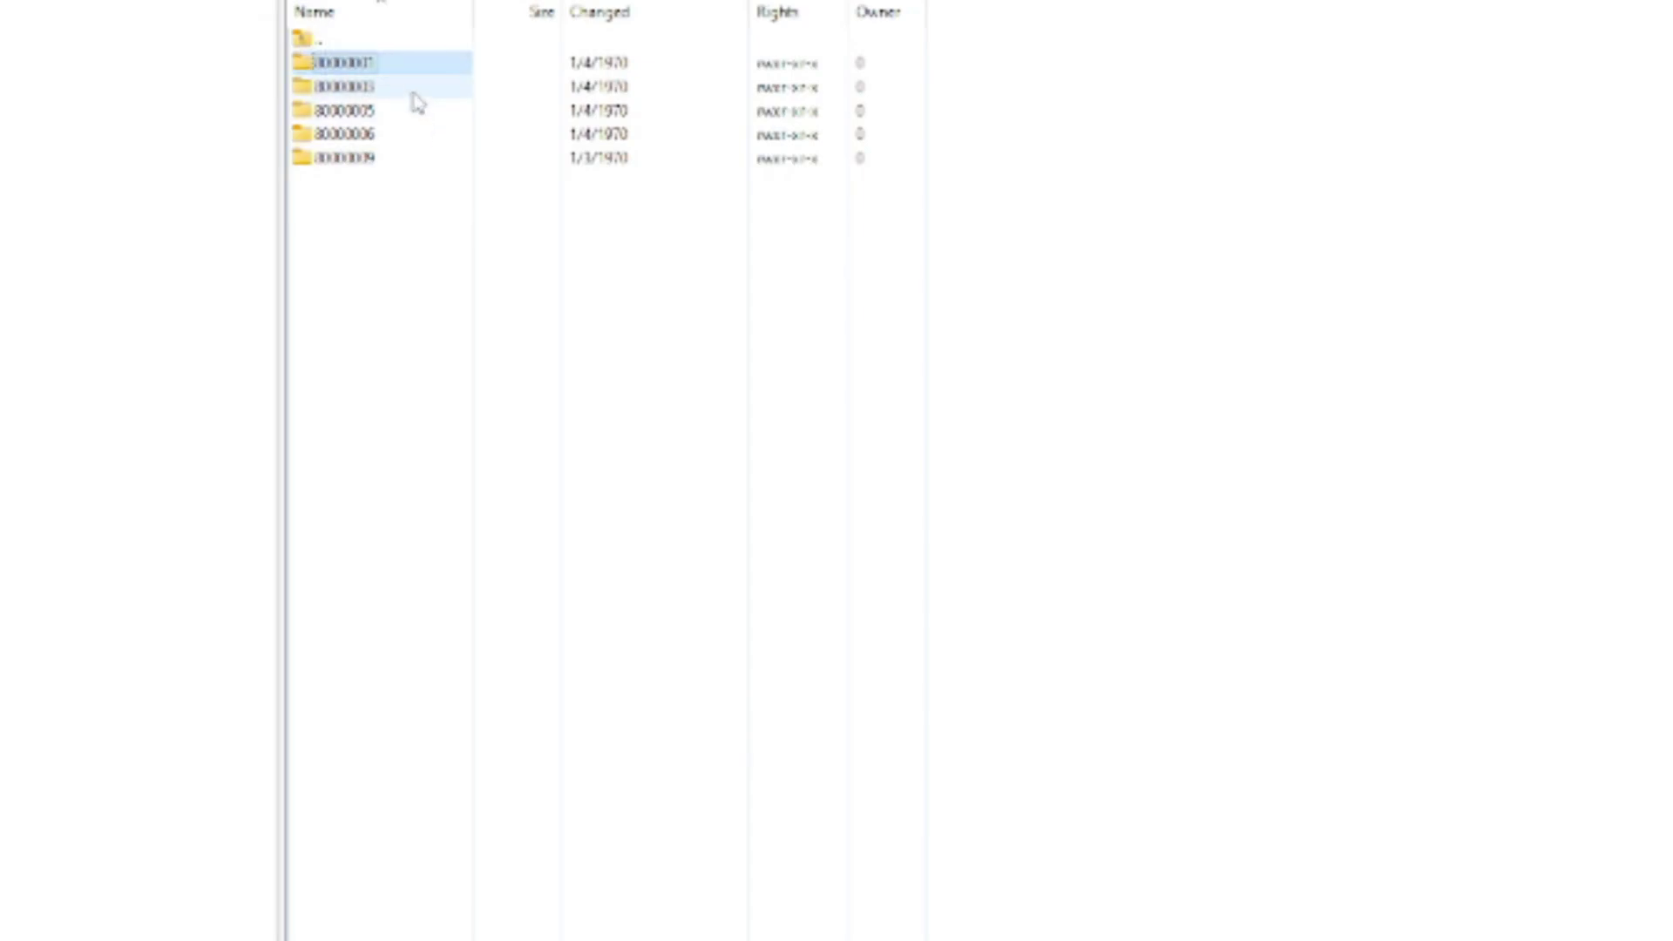
key("Down")
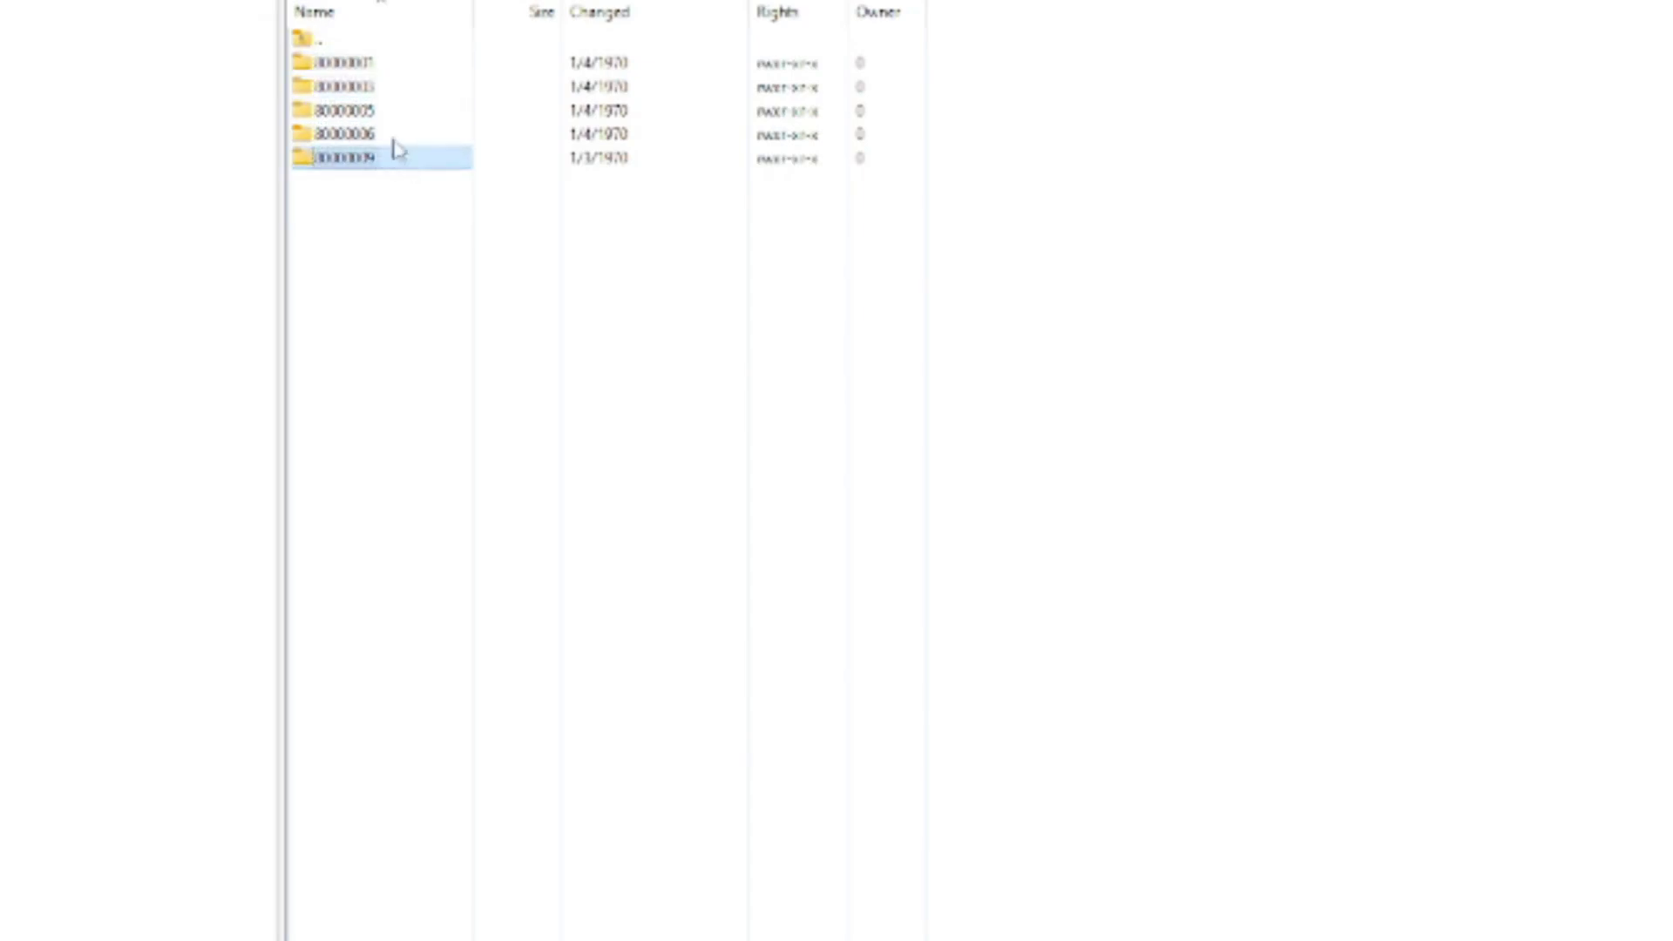
key("Up")
key("Up")
key("Up")
key("Up")
key("Down")
key("Down")
key("Down")
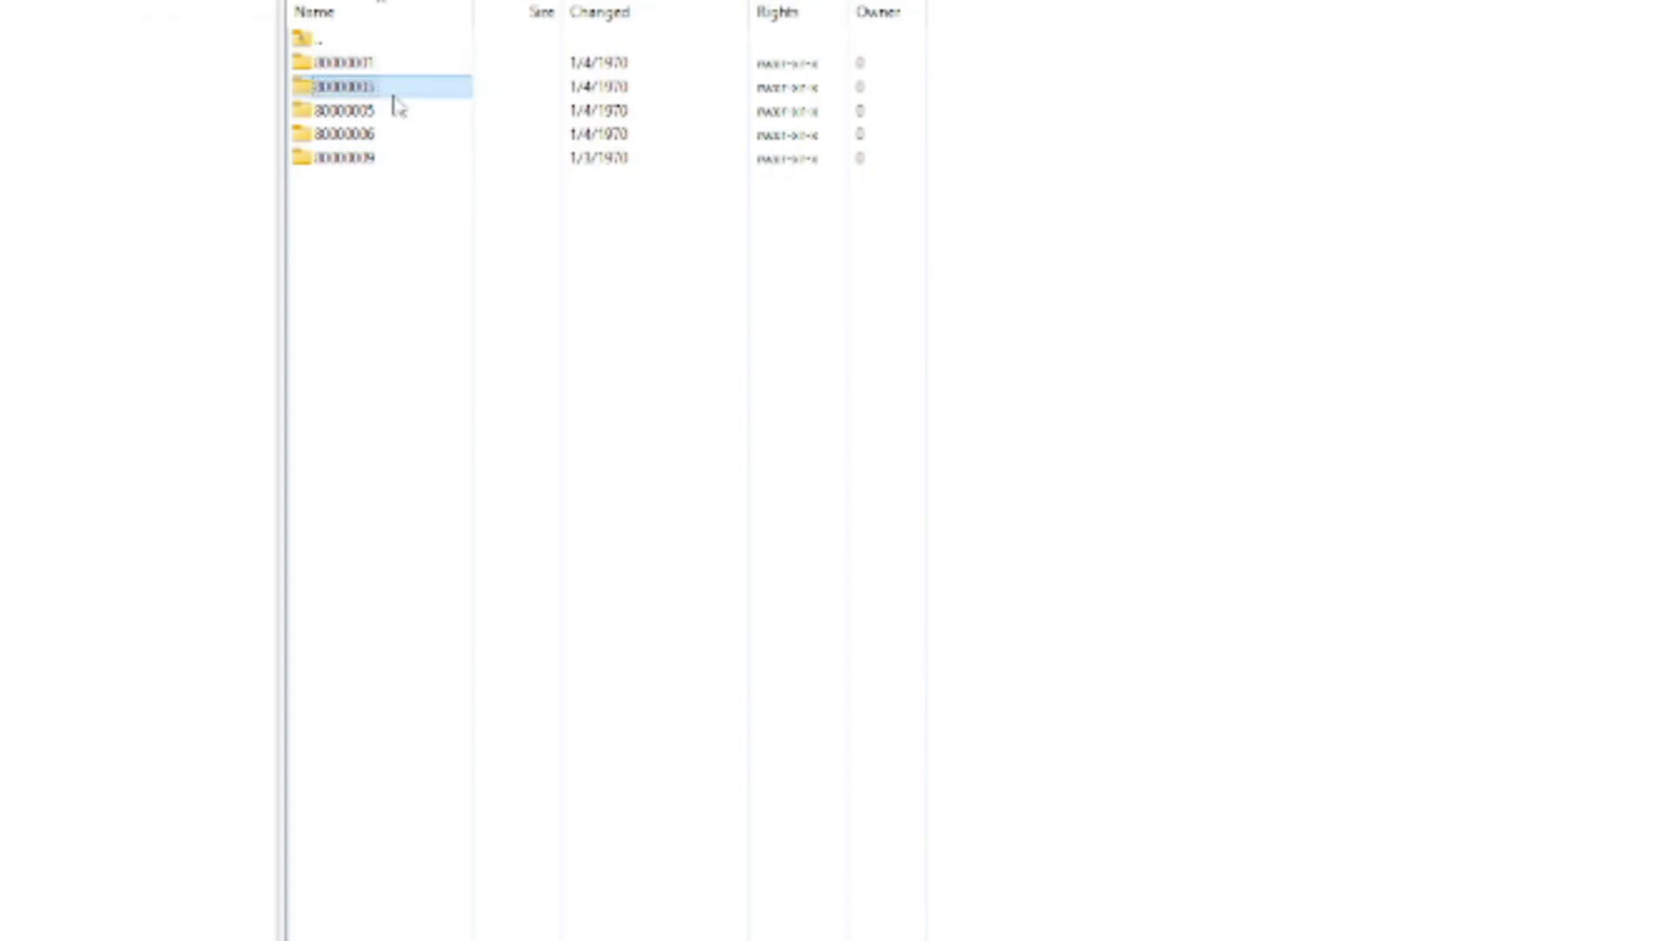
left_click(414, 165)
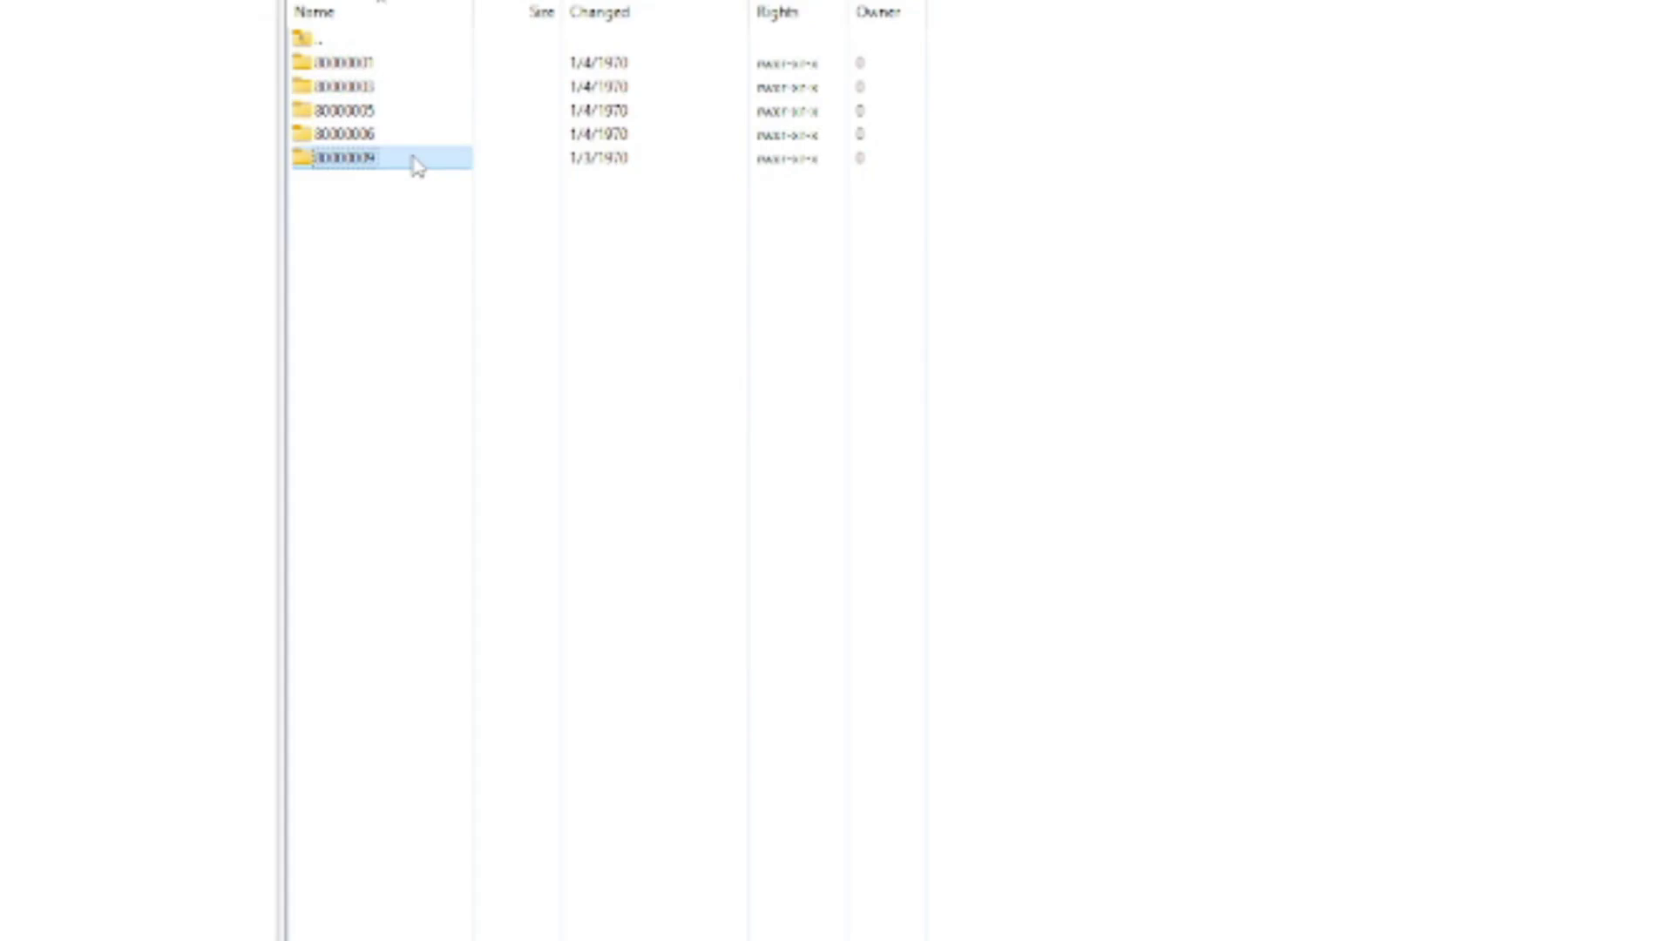
double_click(417, 165)
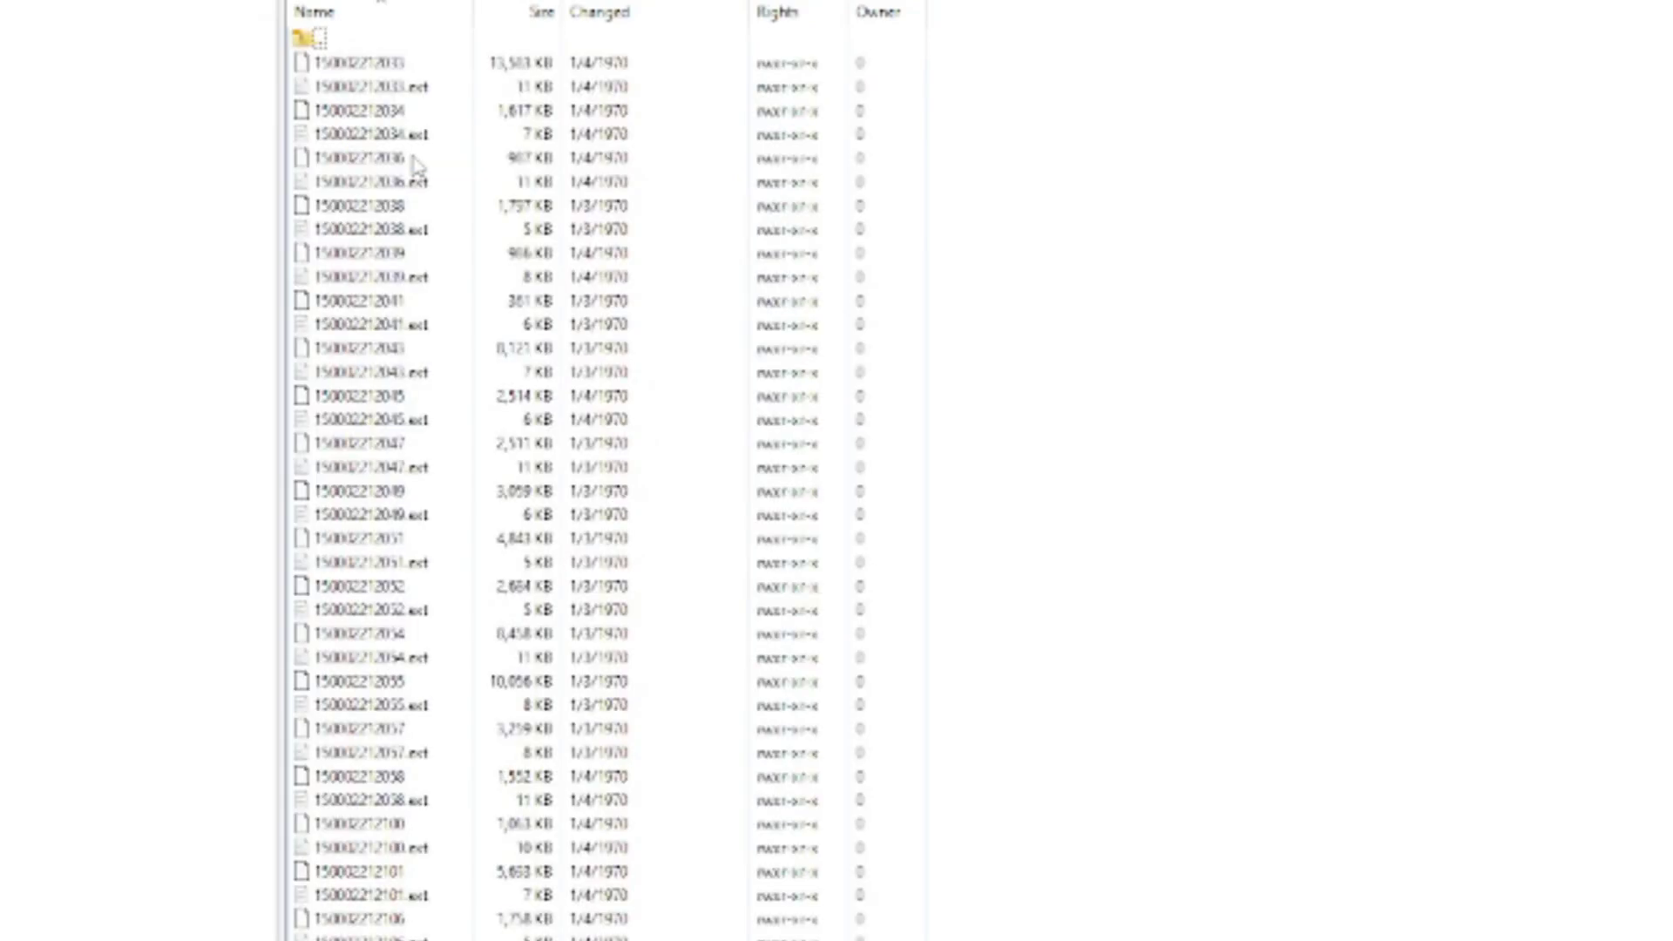
scroll(413, 77, "down", 15)
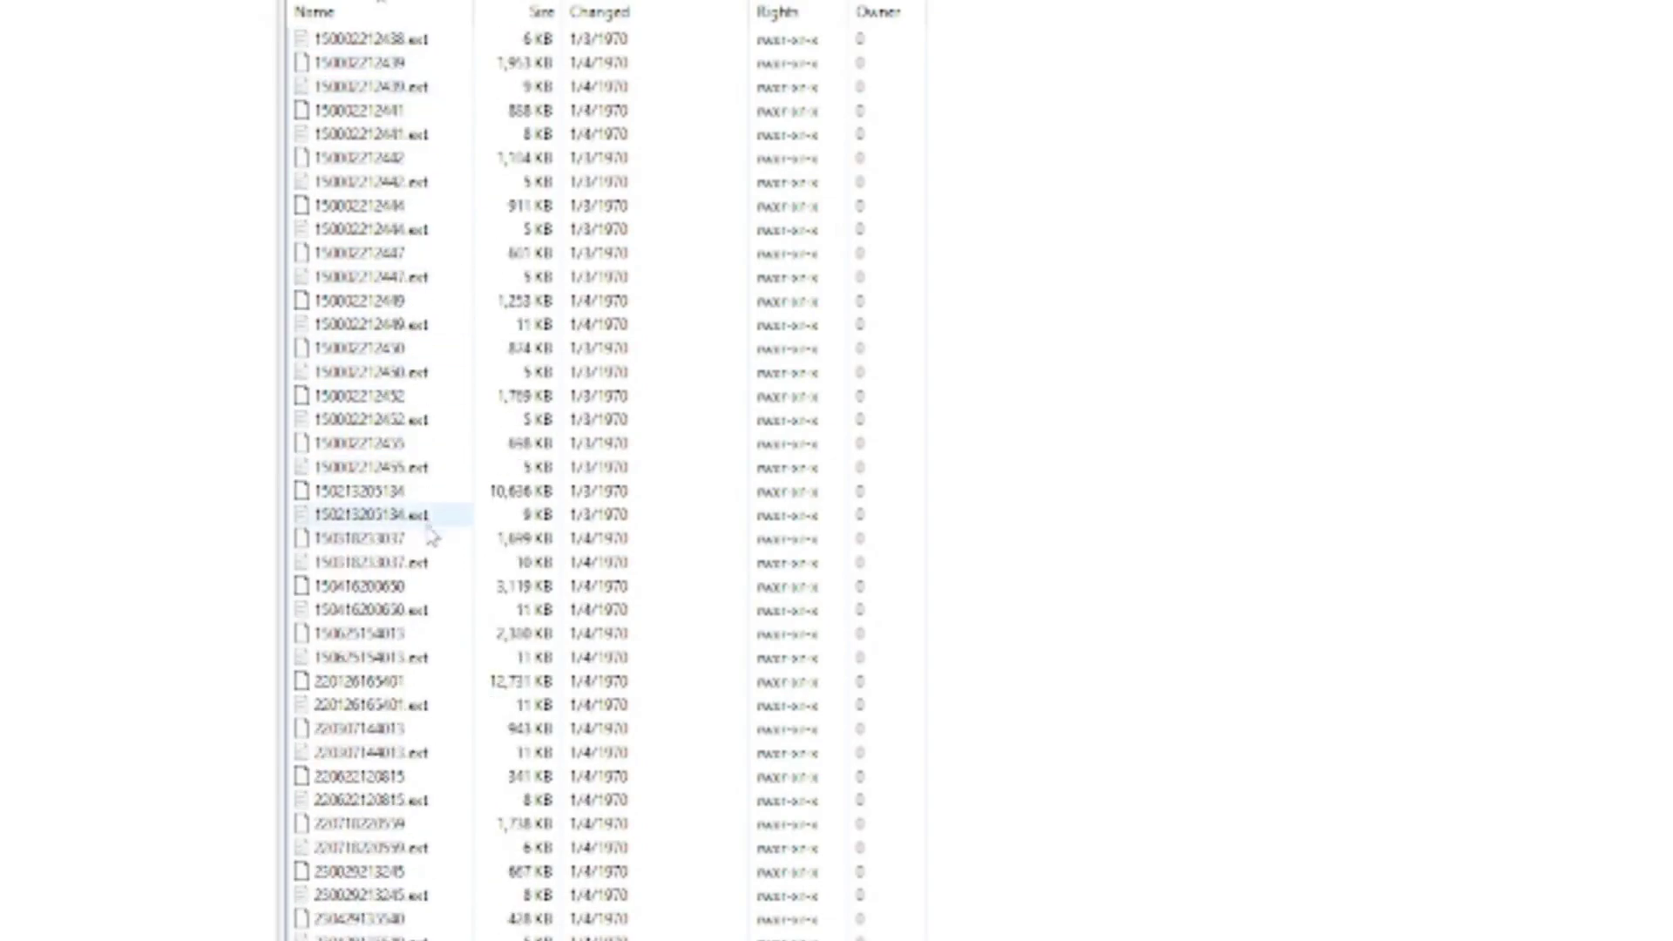
scroll(430, 527, "up", 15)
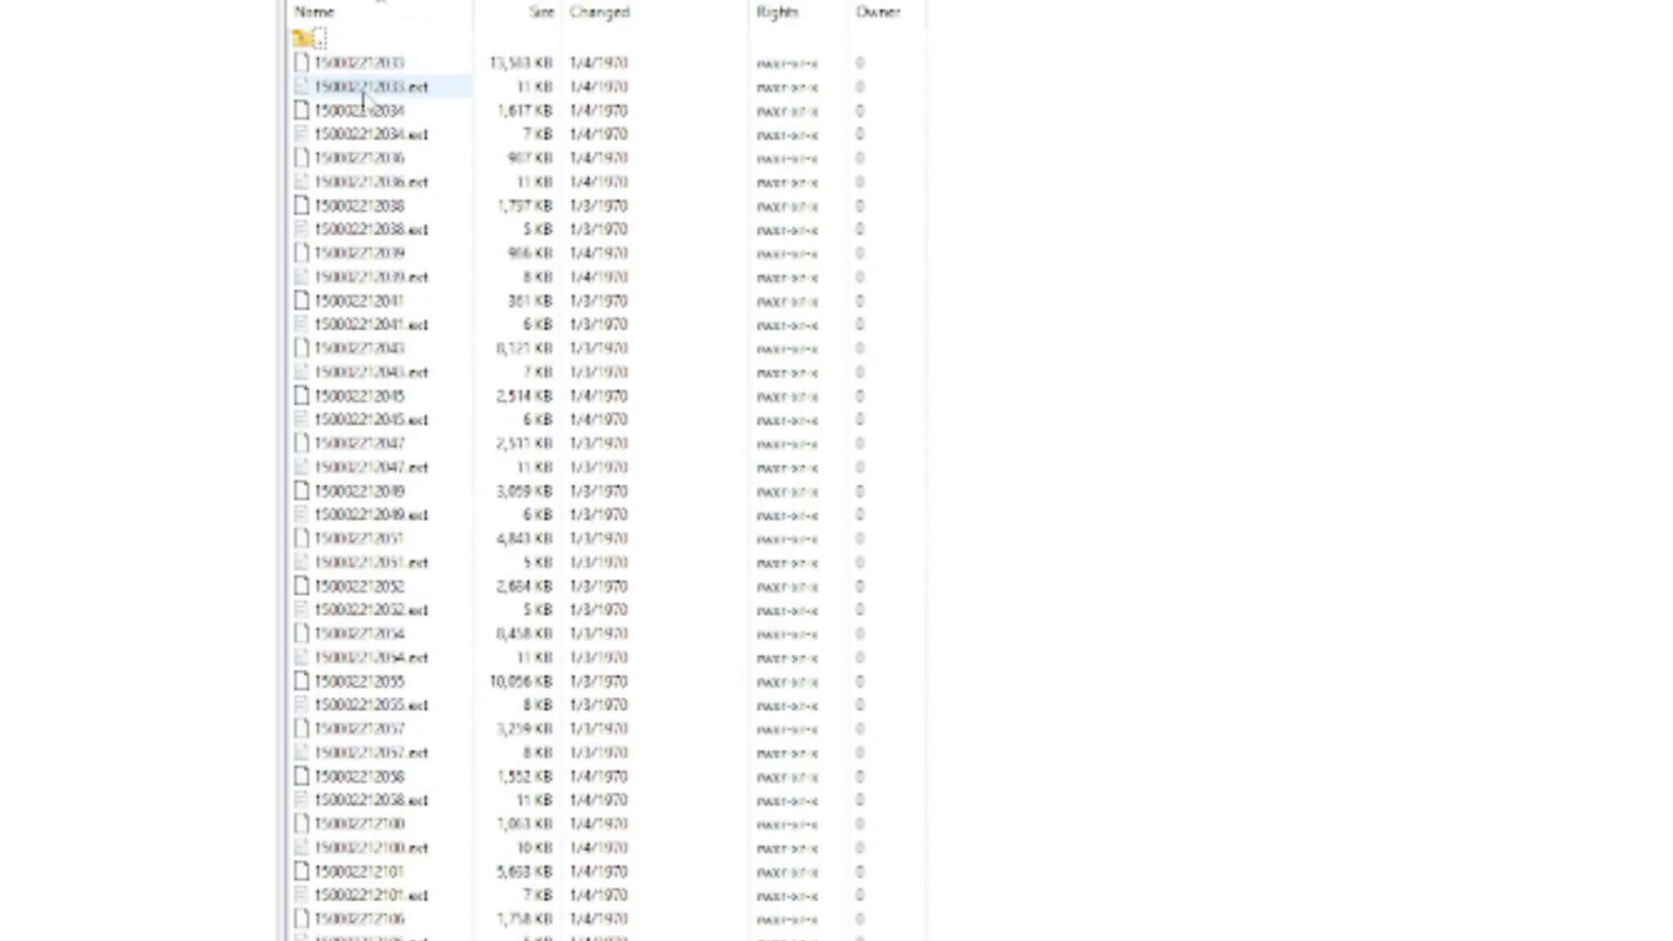
key("Down")
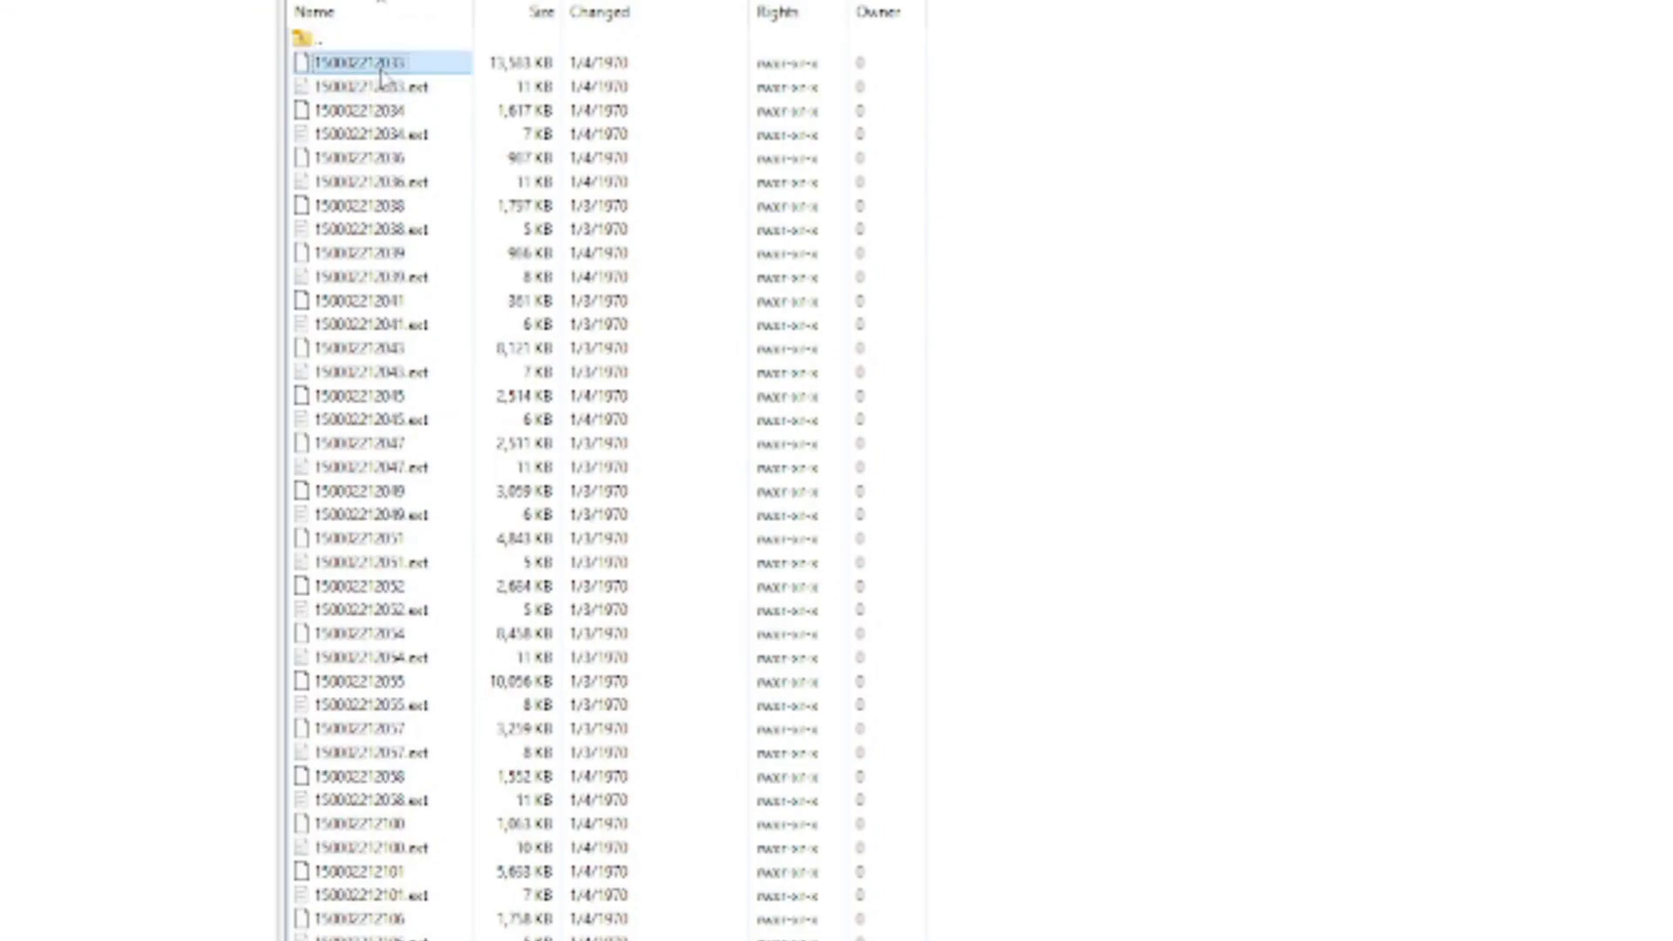
left_click(391, 91)
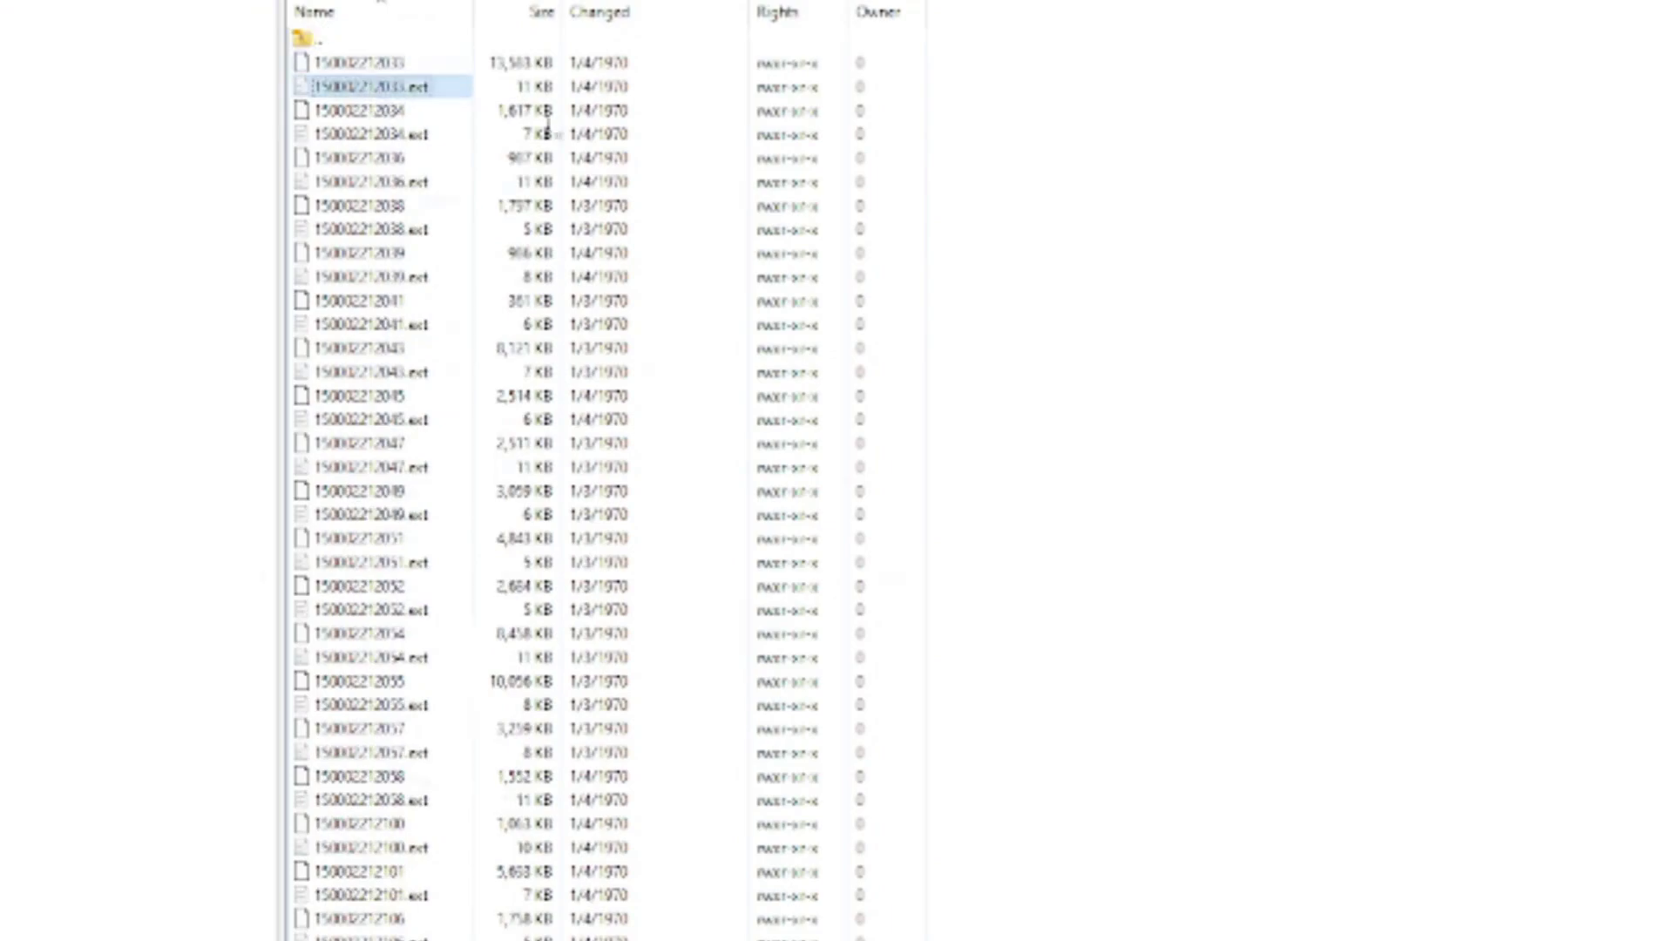
double_click(416, 91)
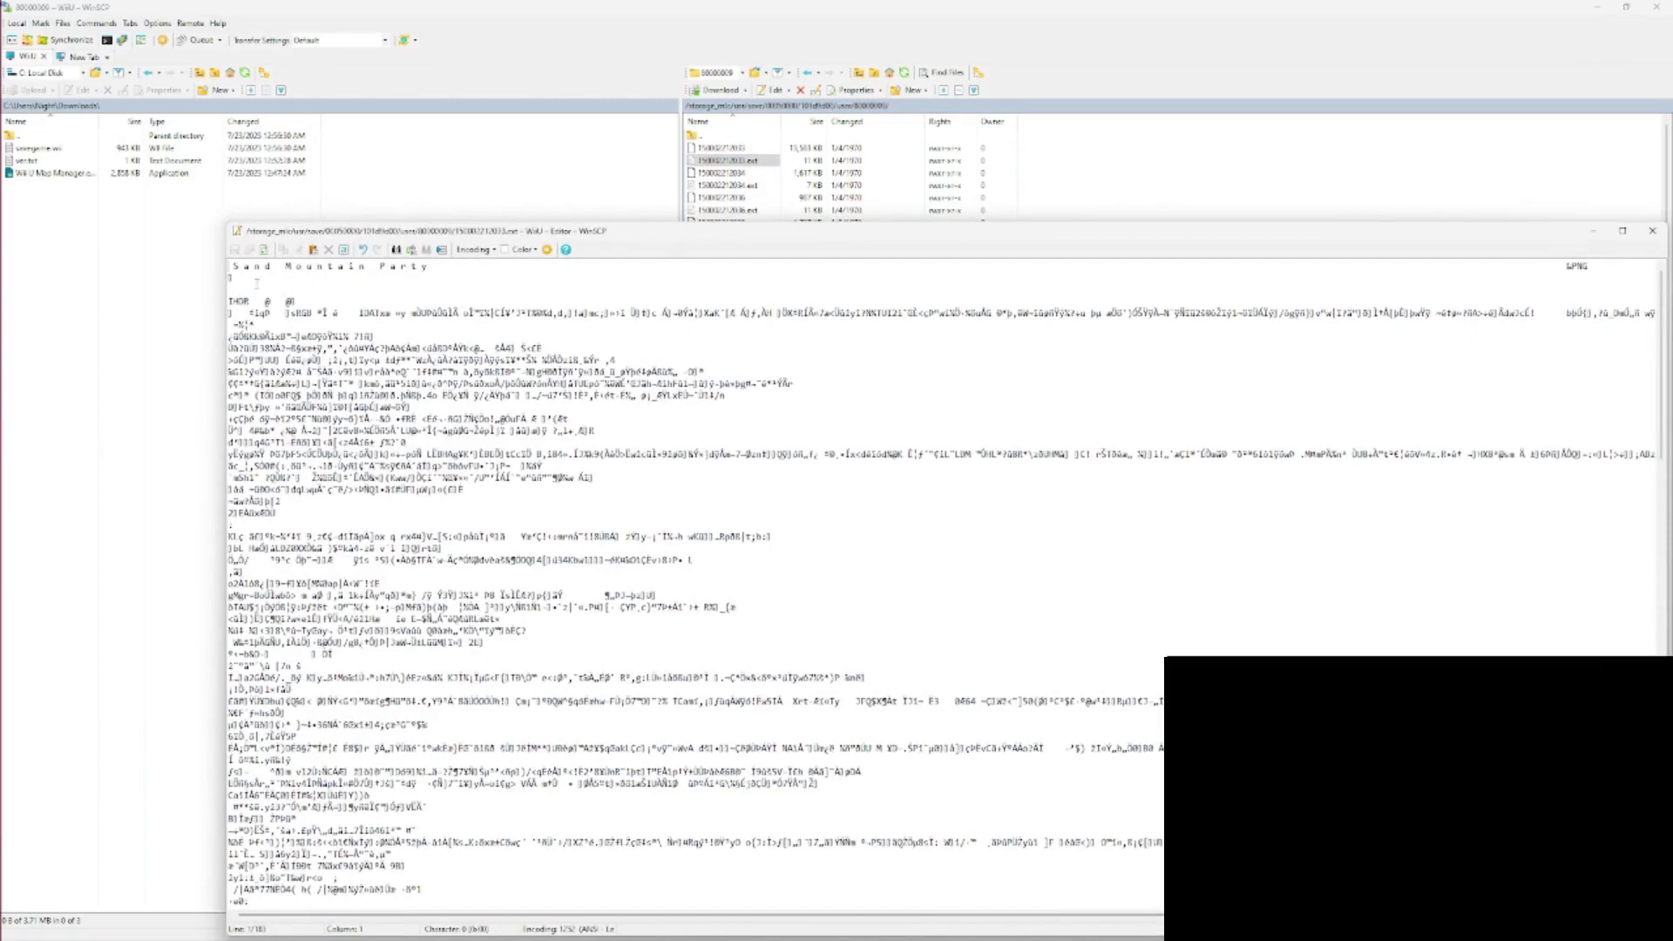
left_click_drag(232, 265, 467, 267)
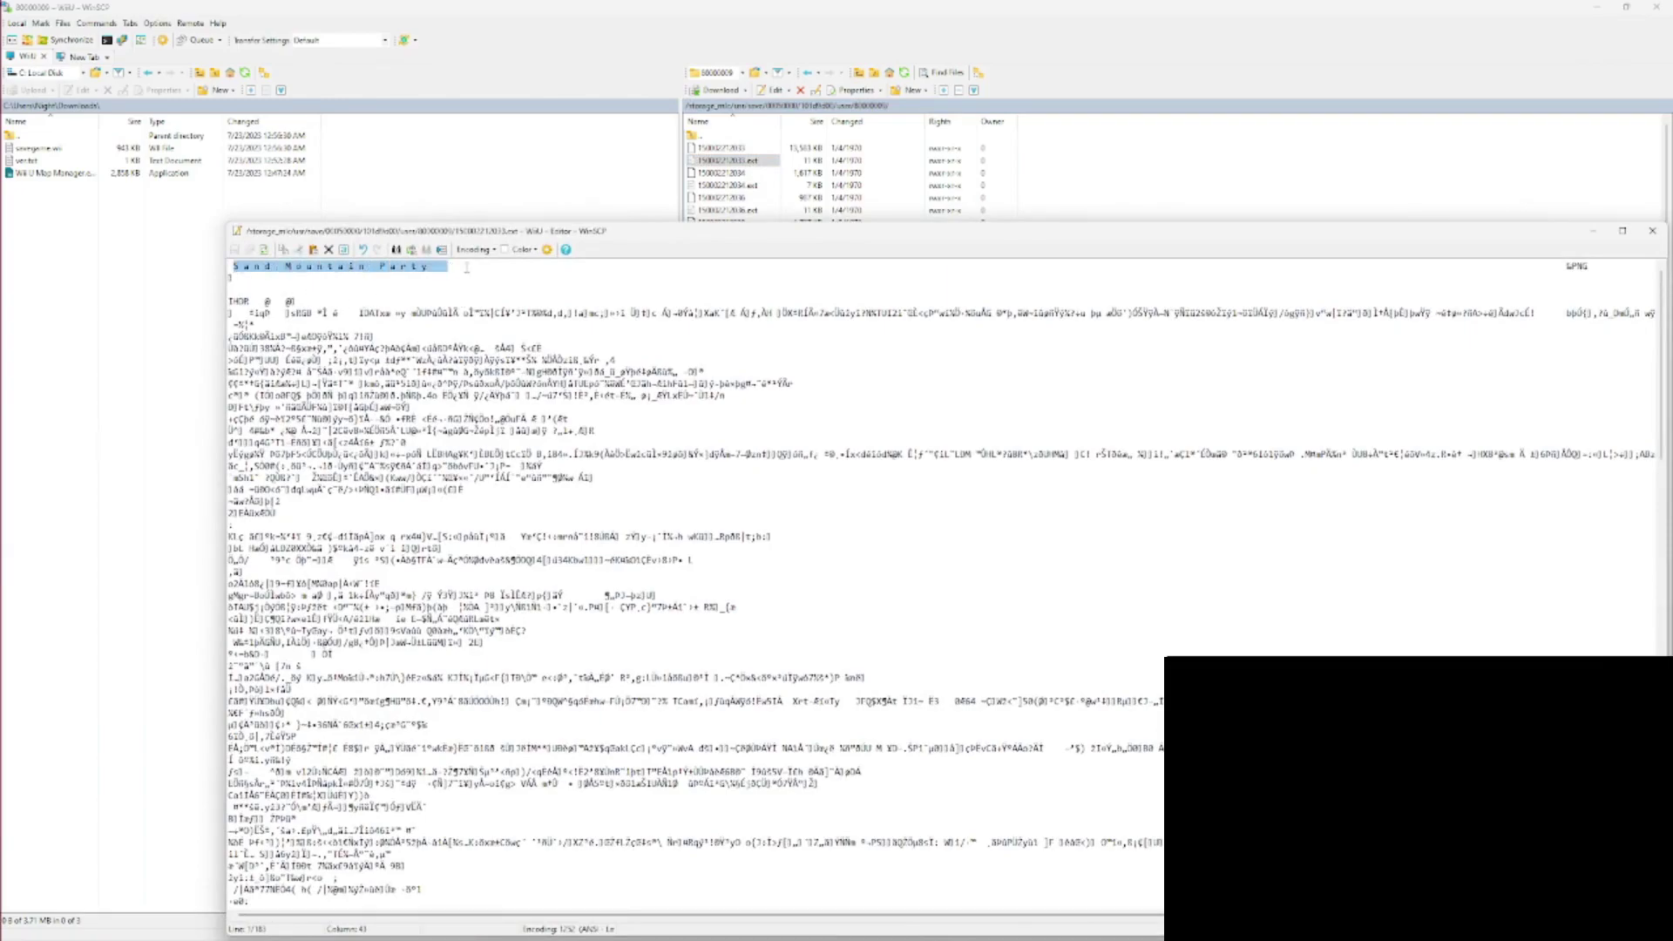
left_click(467, 267)
left_click(1653, 231)
scroll(853, 273, "down", 10)
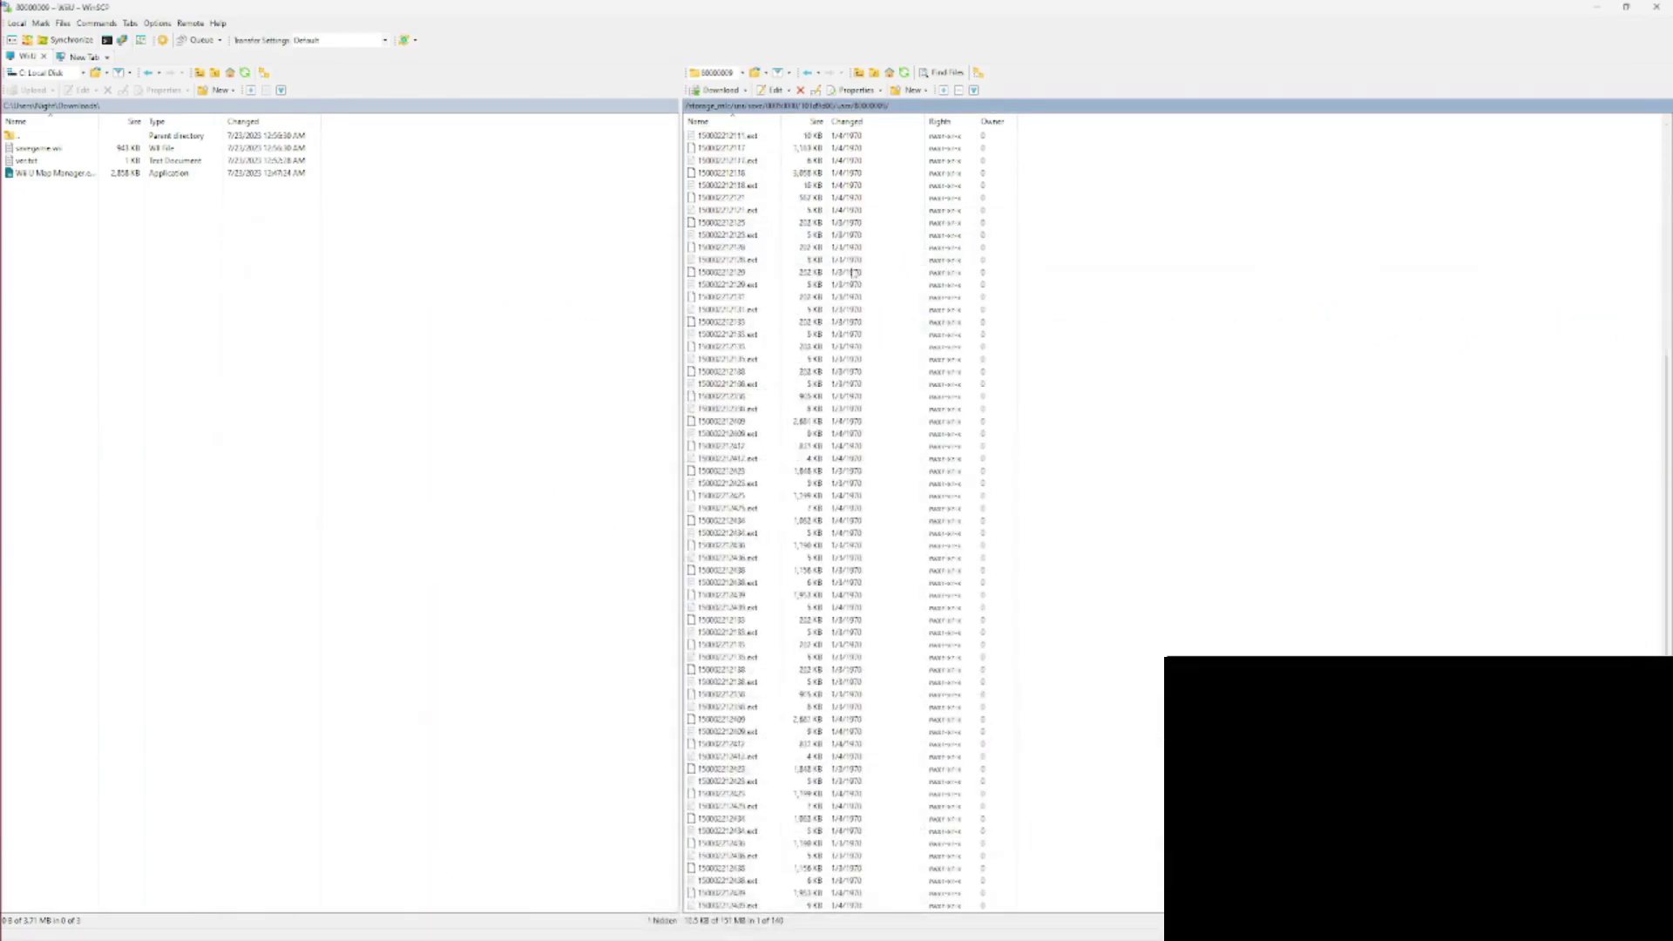
scroll(853, 273, "down", 20)
left_click(747, 609)
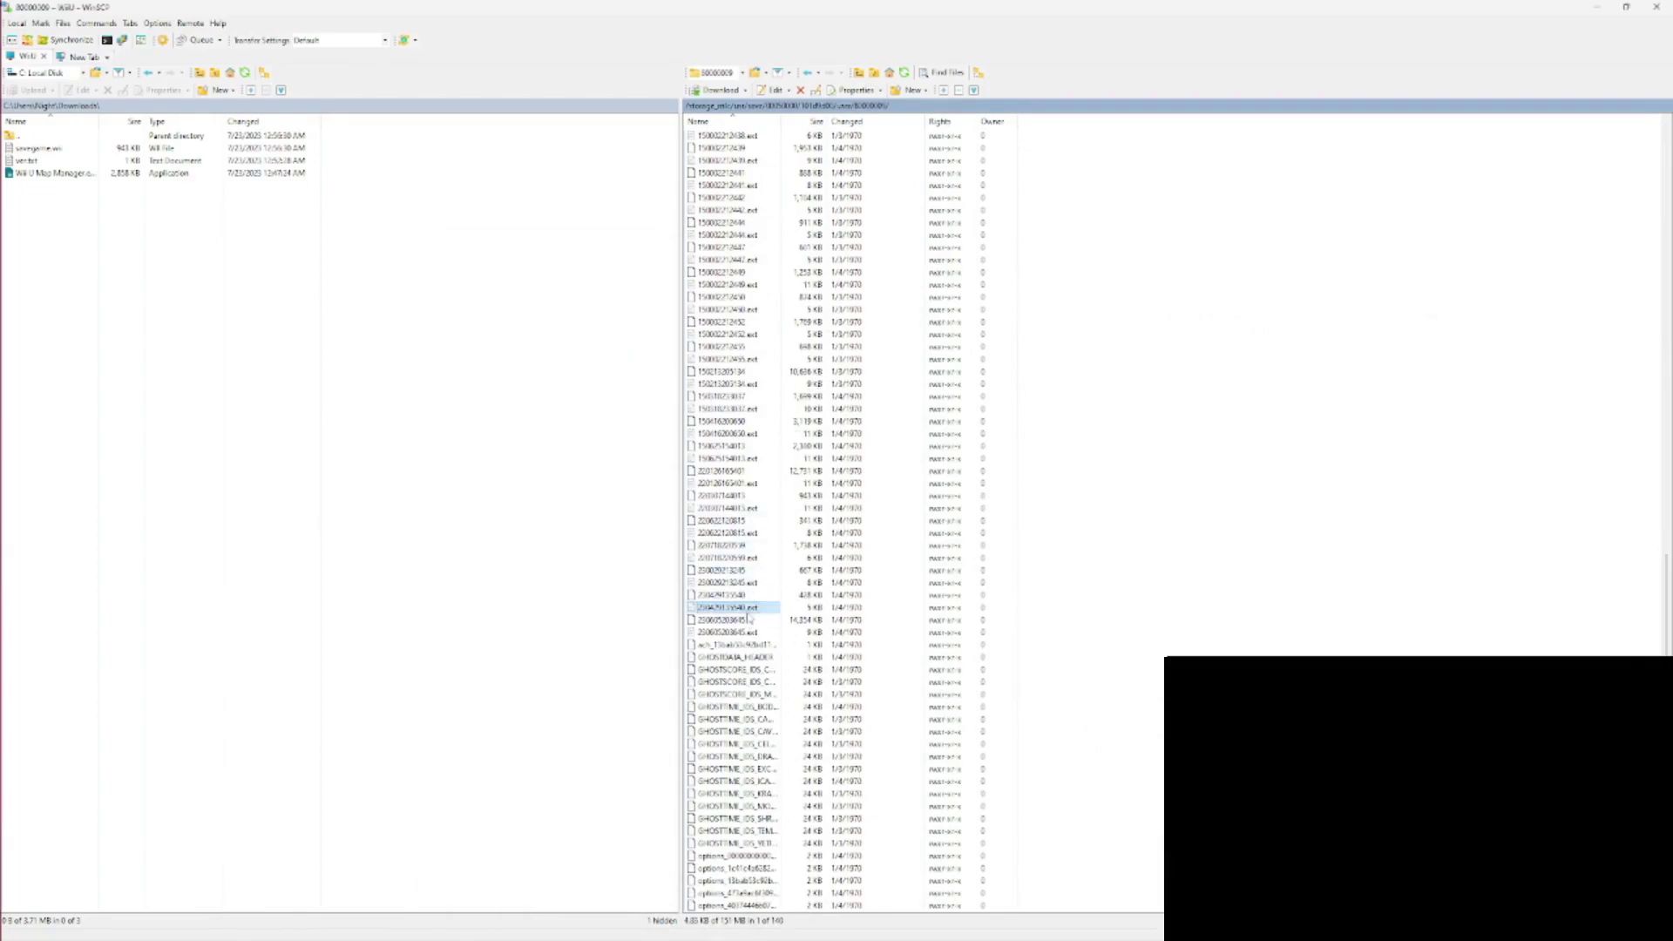
double_click(746, 609)
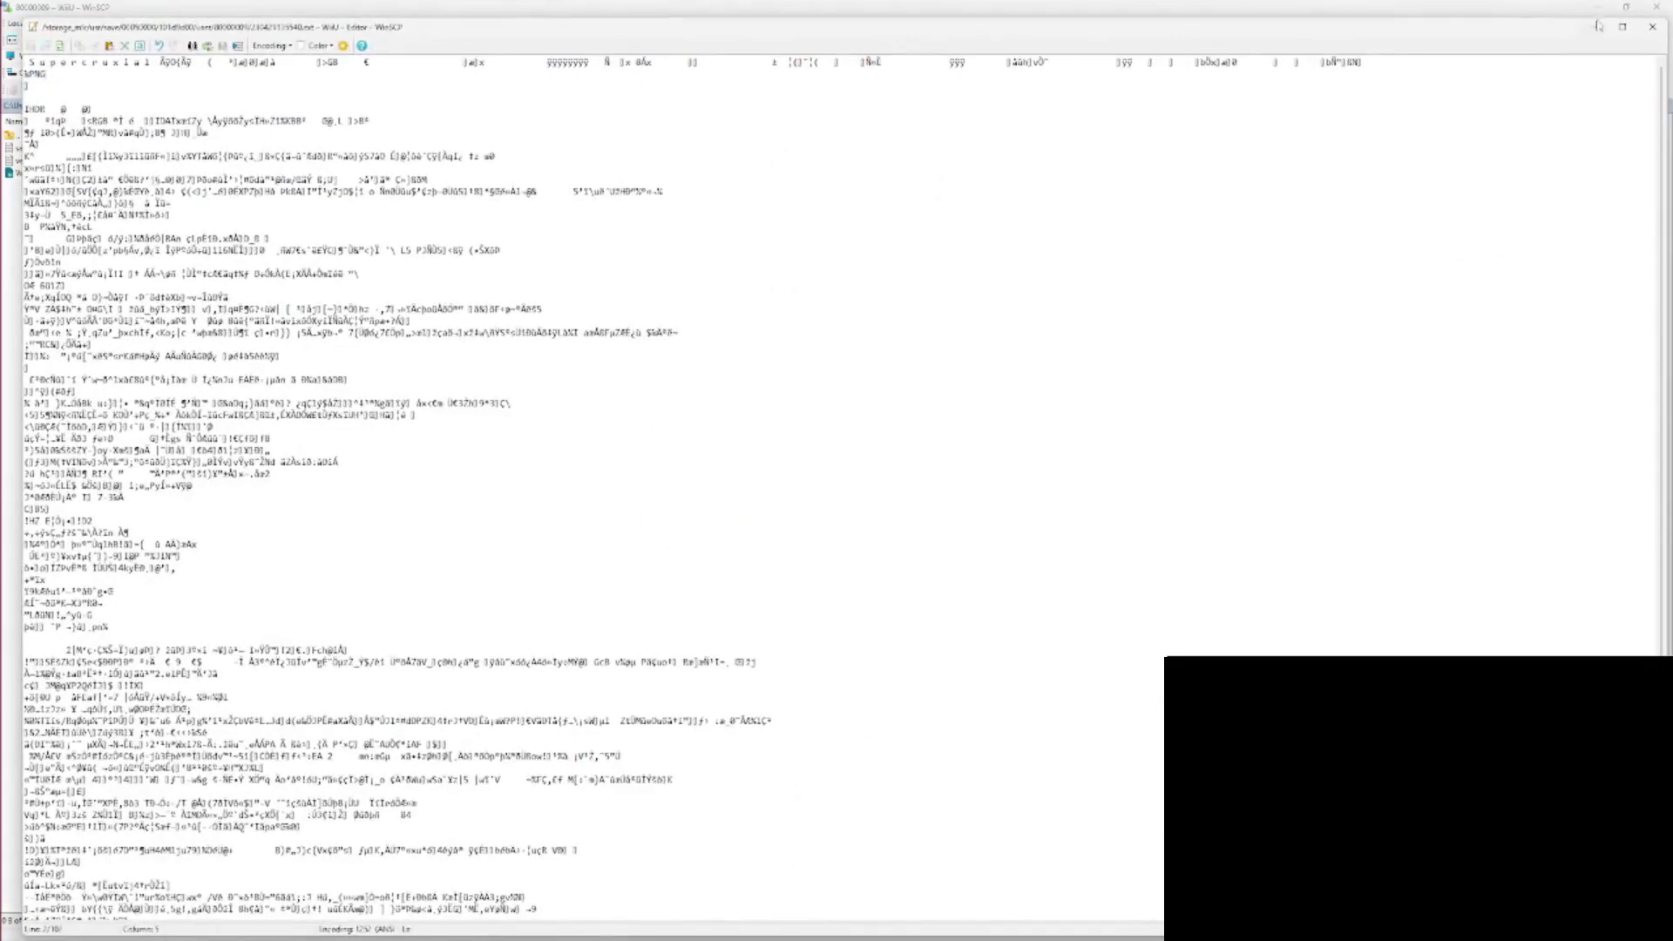
left_click(1652, 27)
double_click(742, 582)
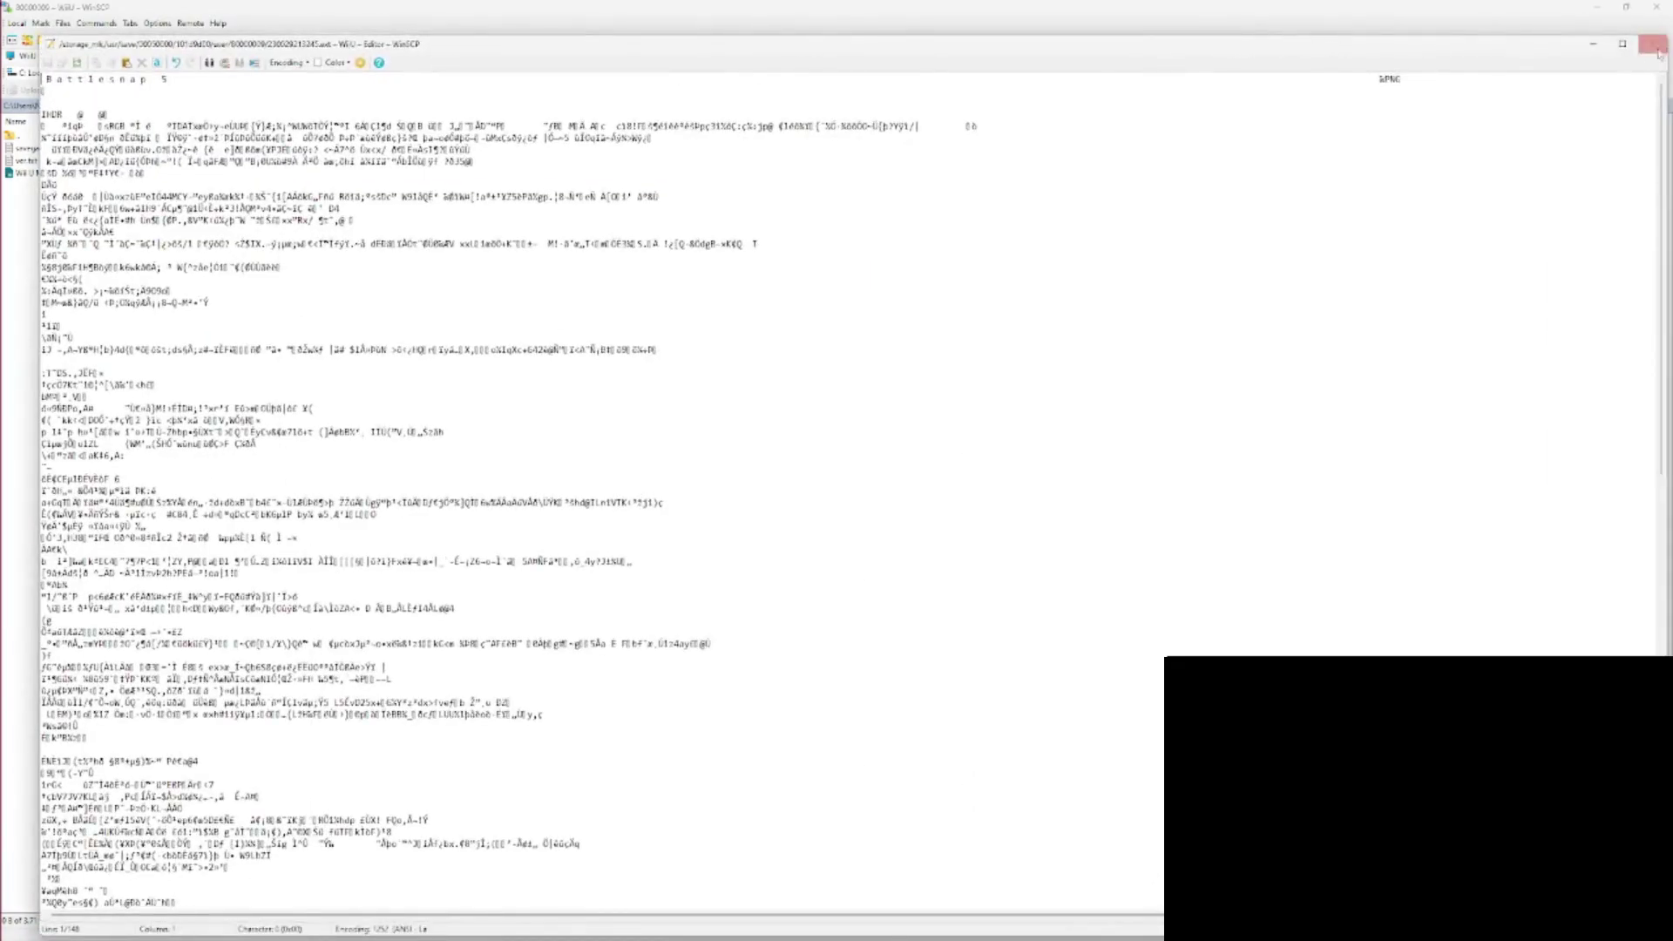
left_click(1653, 43)
left_click(727, 508)
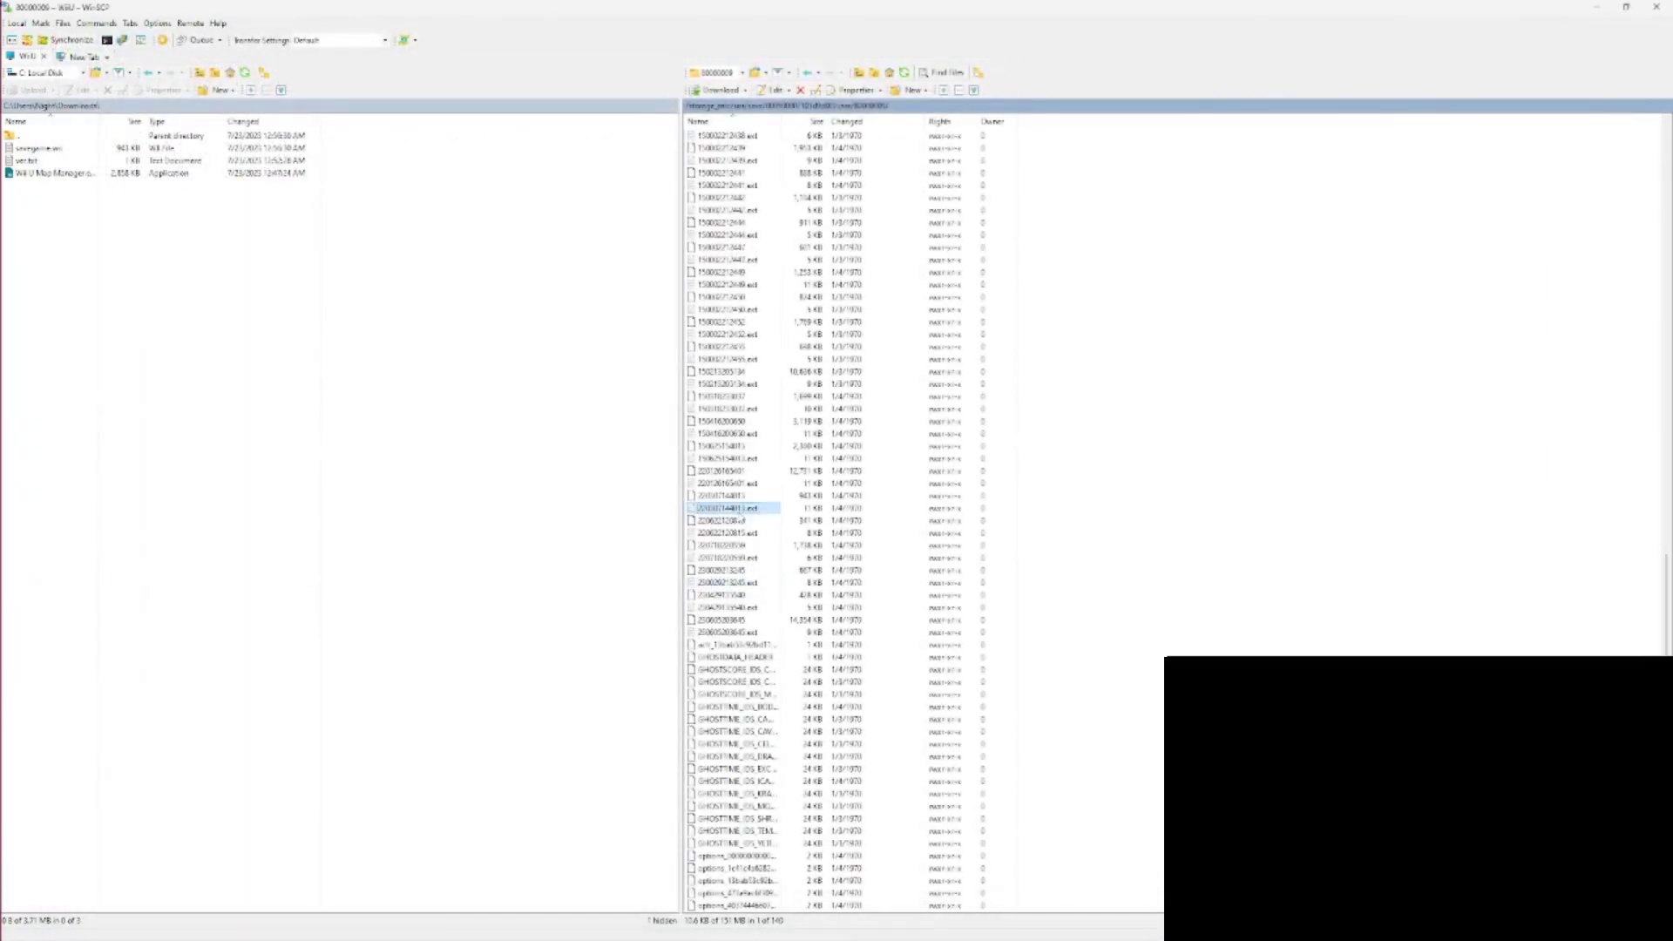
double_click(728, 508)
left_click_drag(59, 96, 324, 96)
double_click(1540, 67)
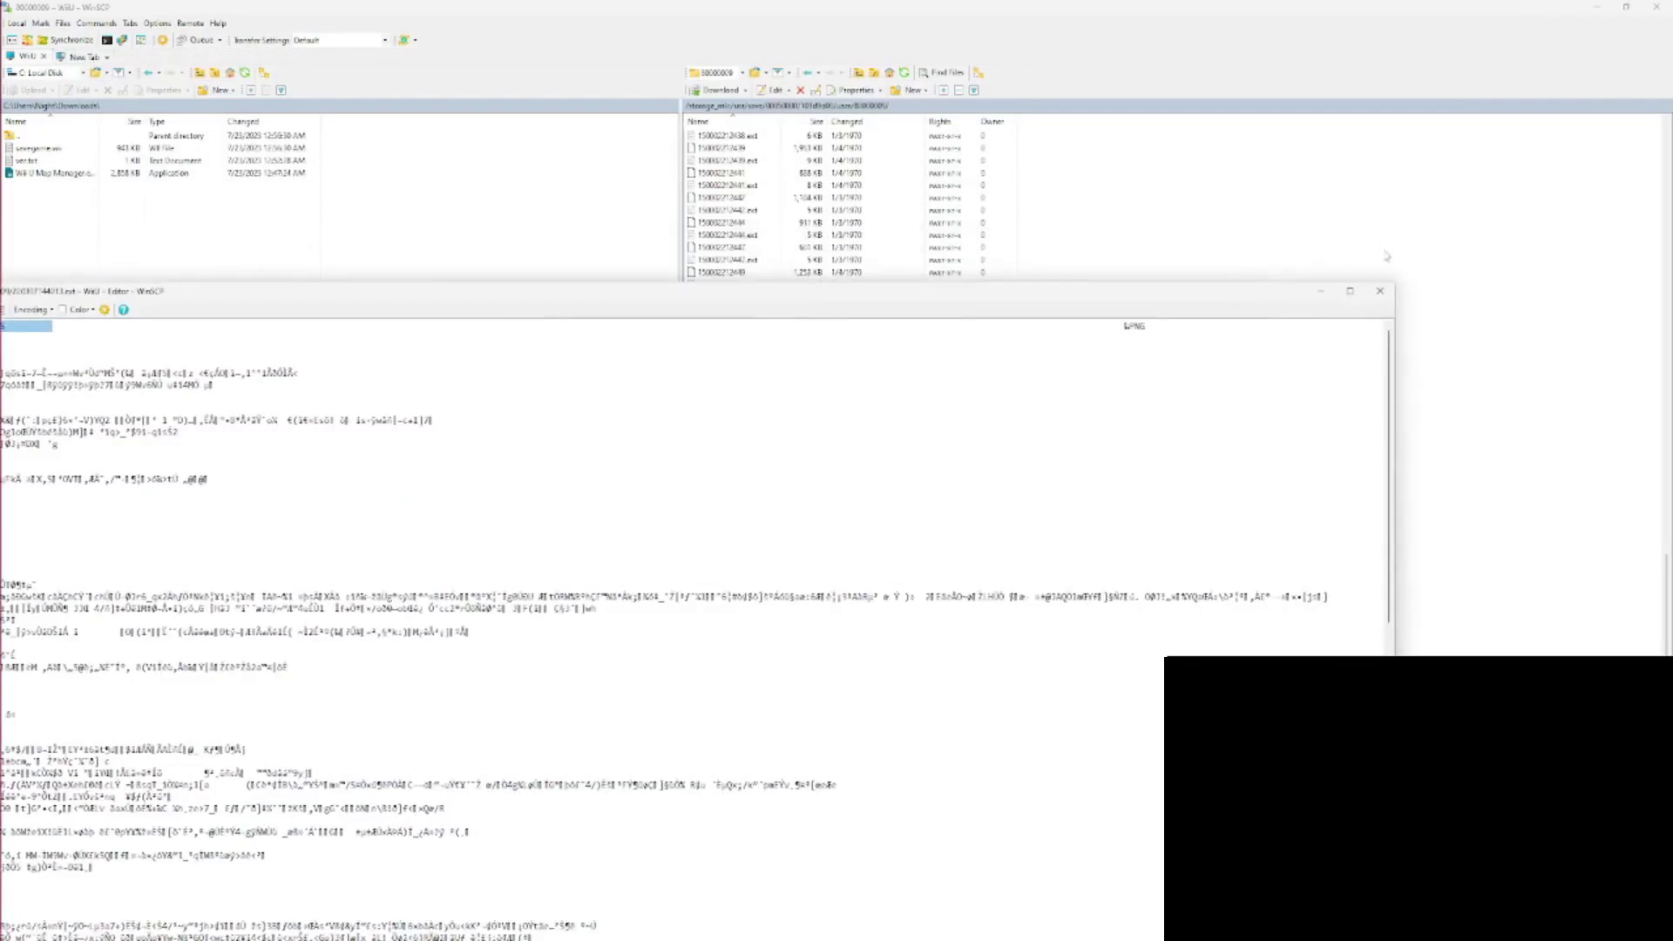
left_click(1380, 291)
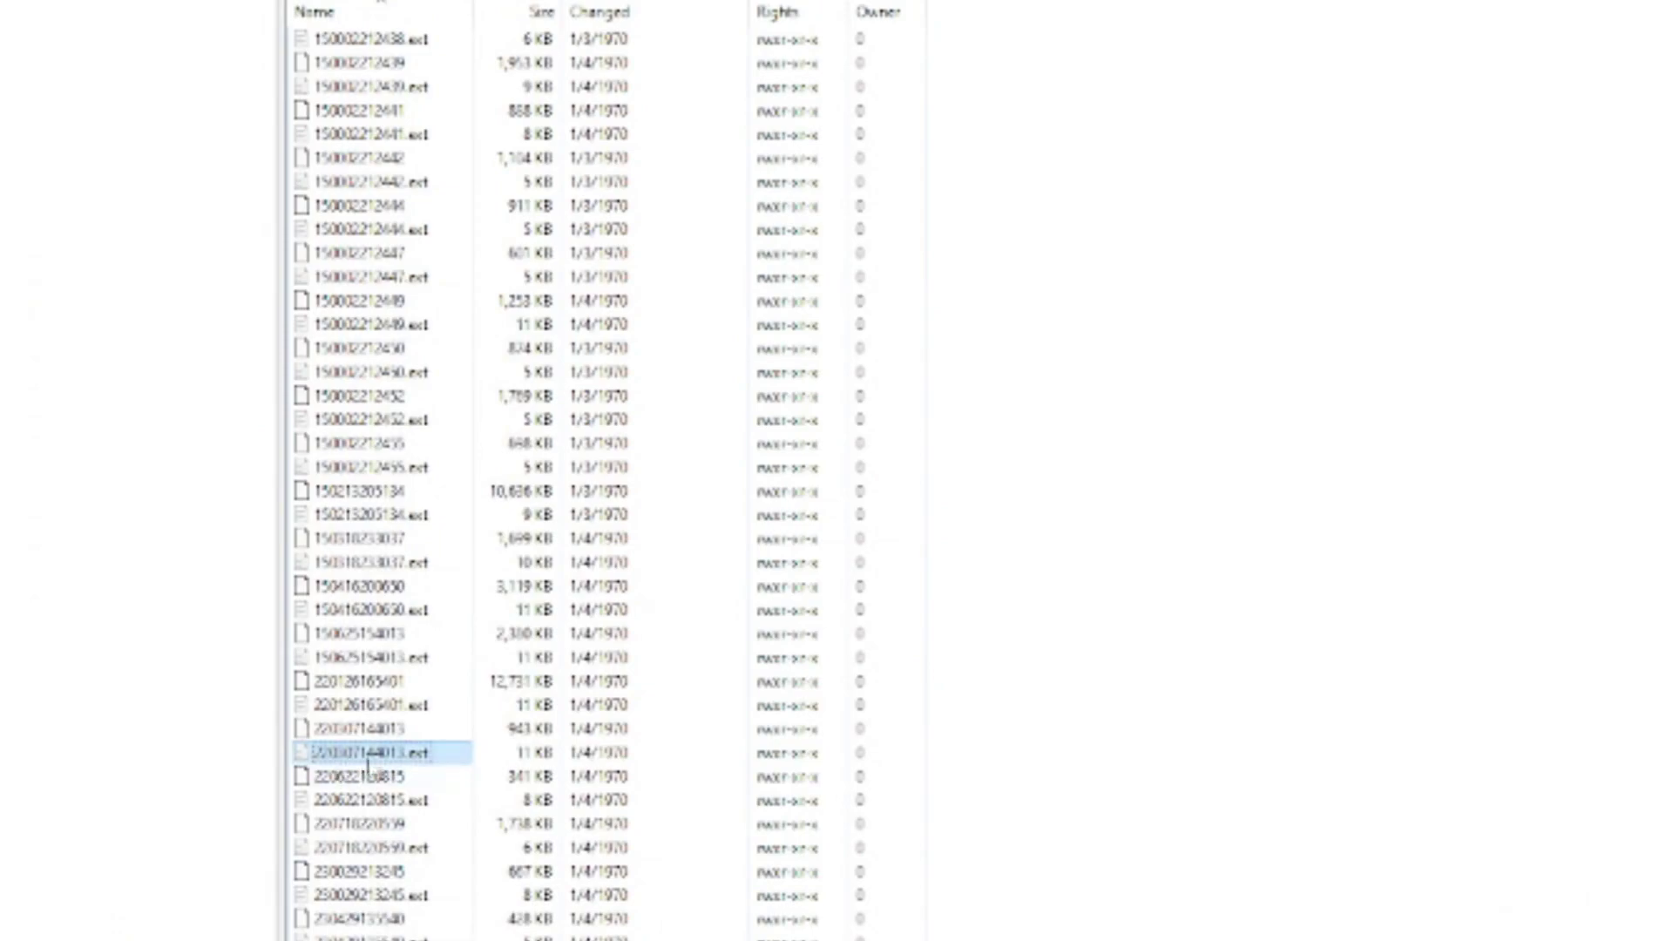
left_click(406, 736)
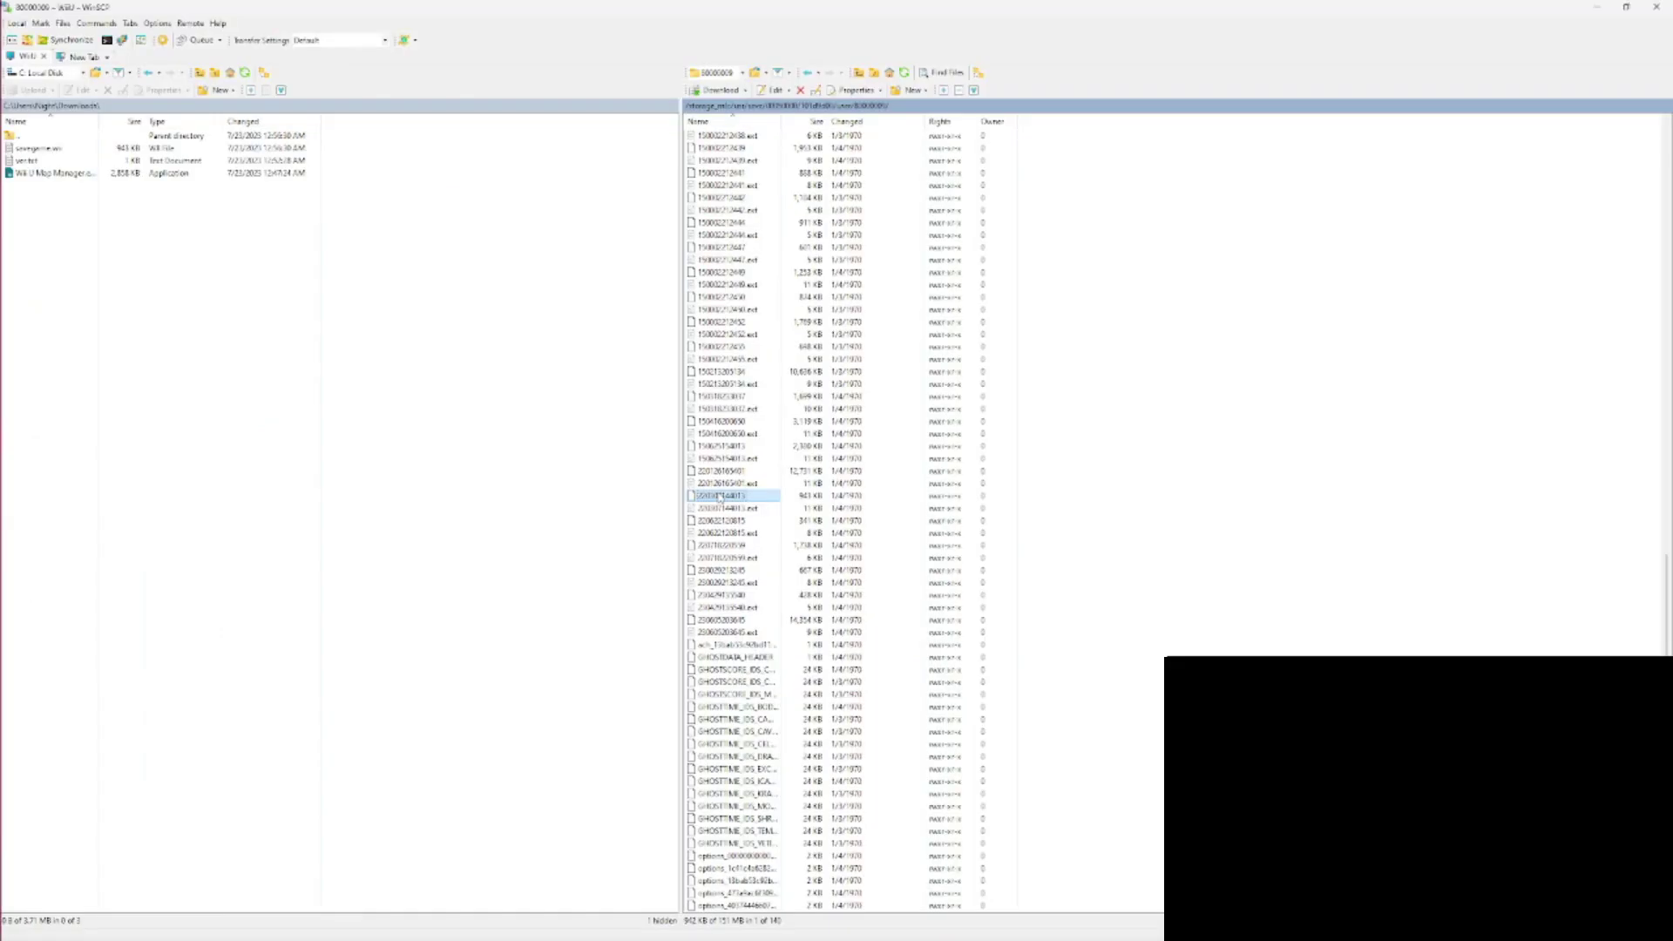
left_click_drag(707, 498, 386, 460)
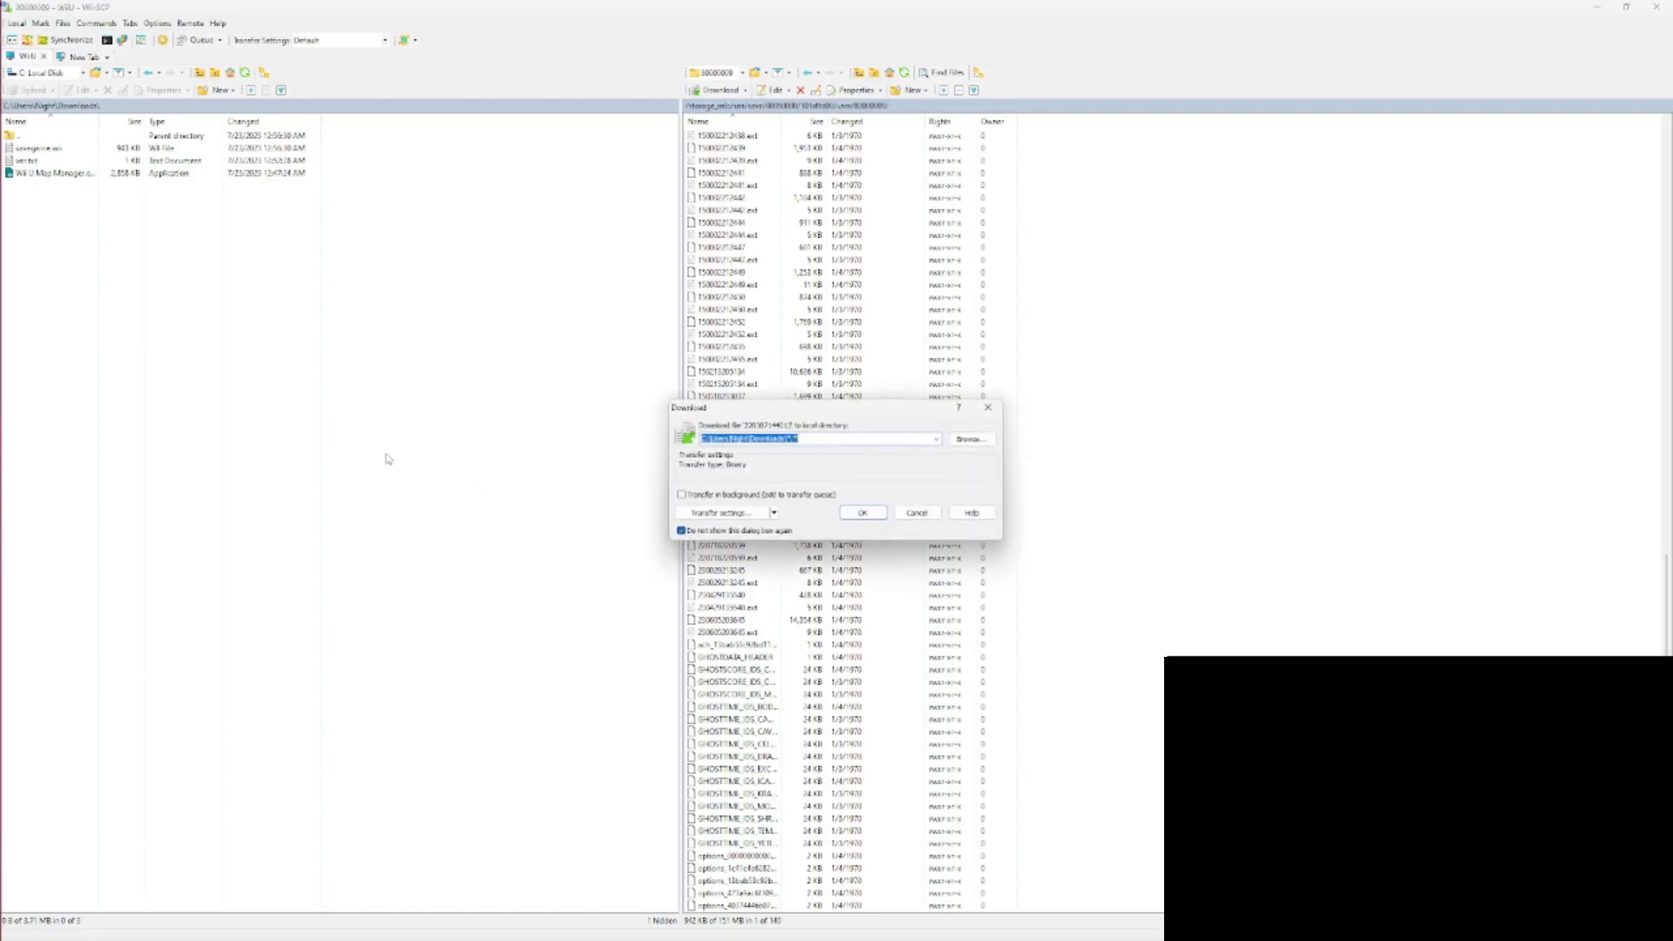
left_click(865, 514)
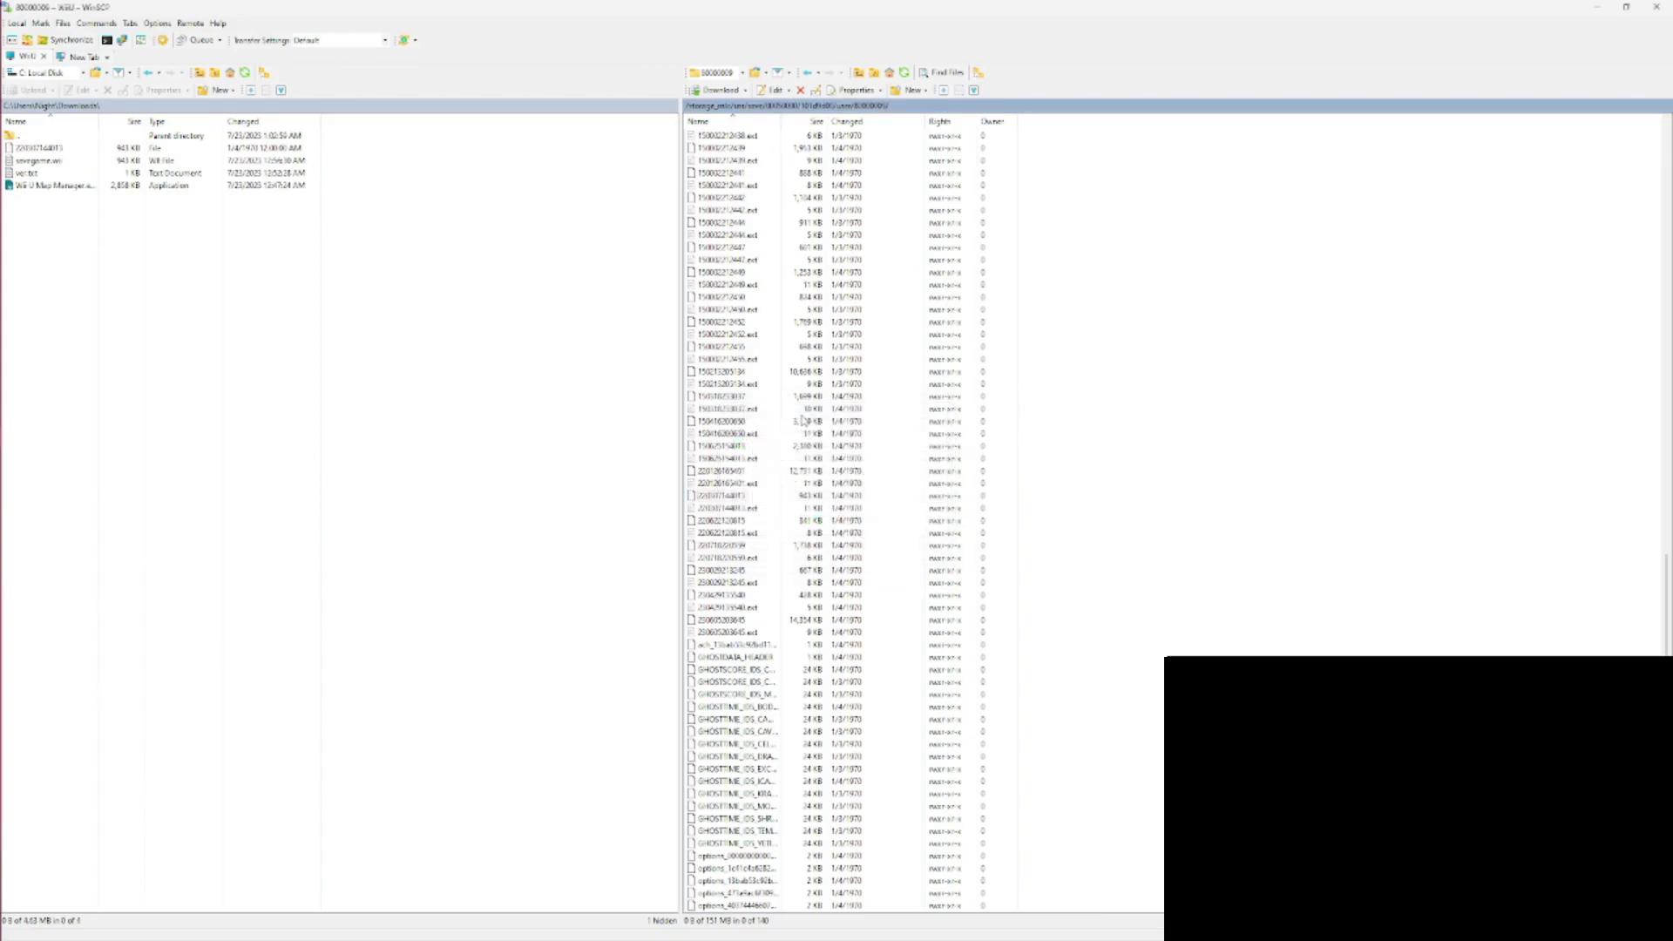
left_click(57, 149)
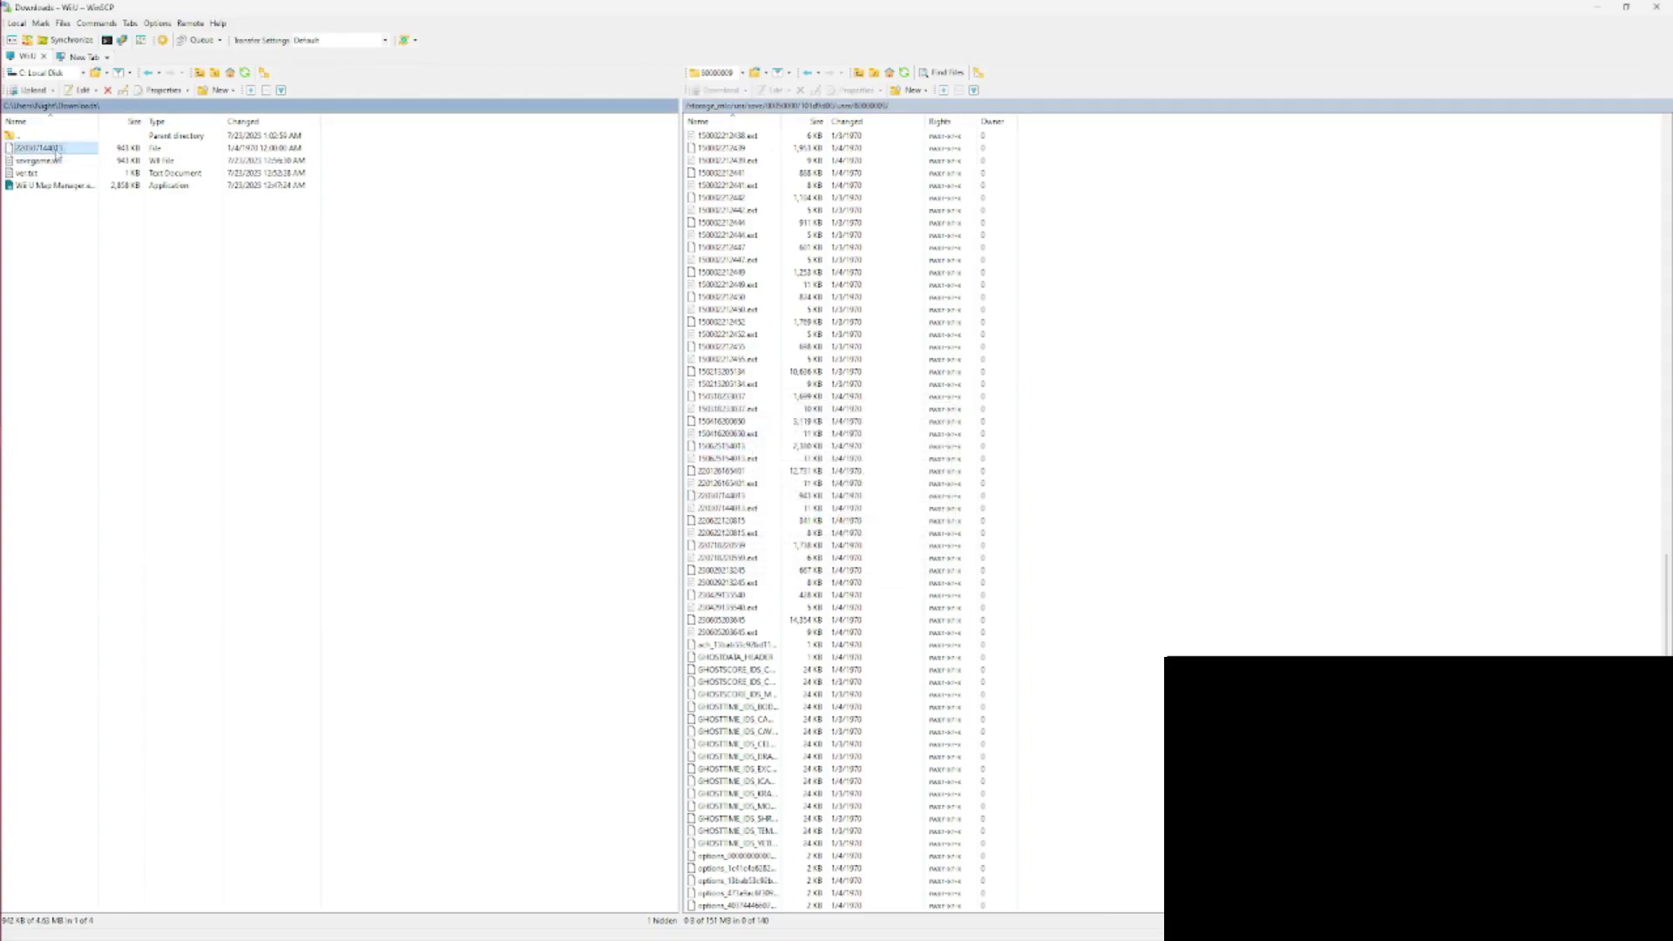
left_click(20, 131)
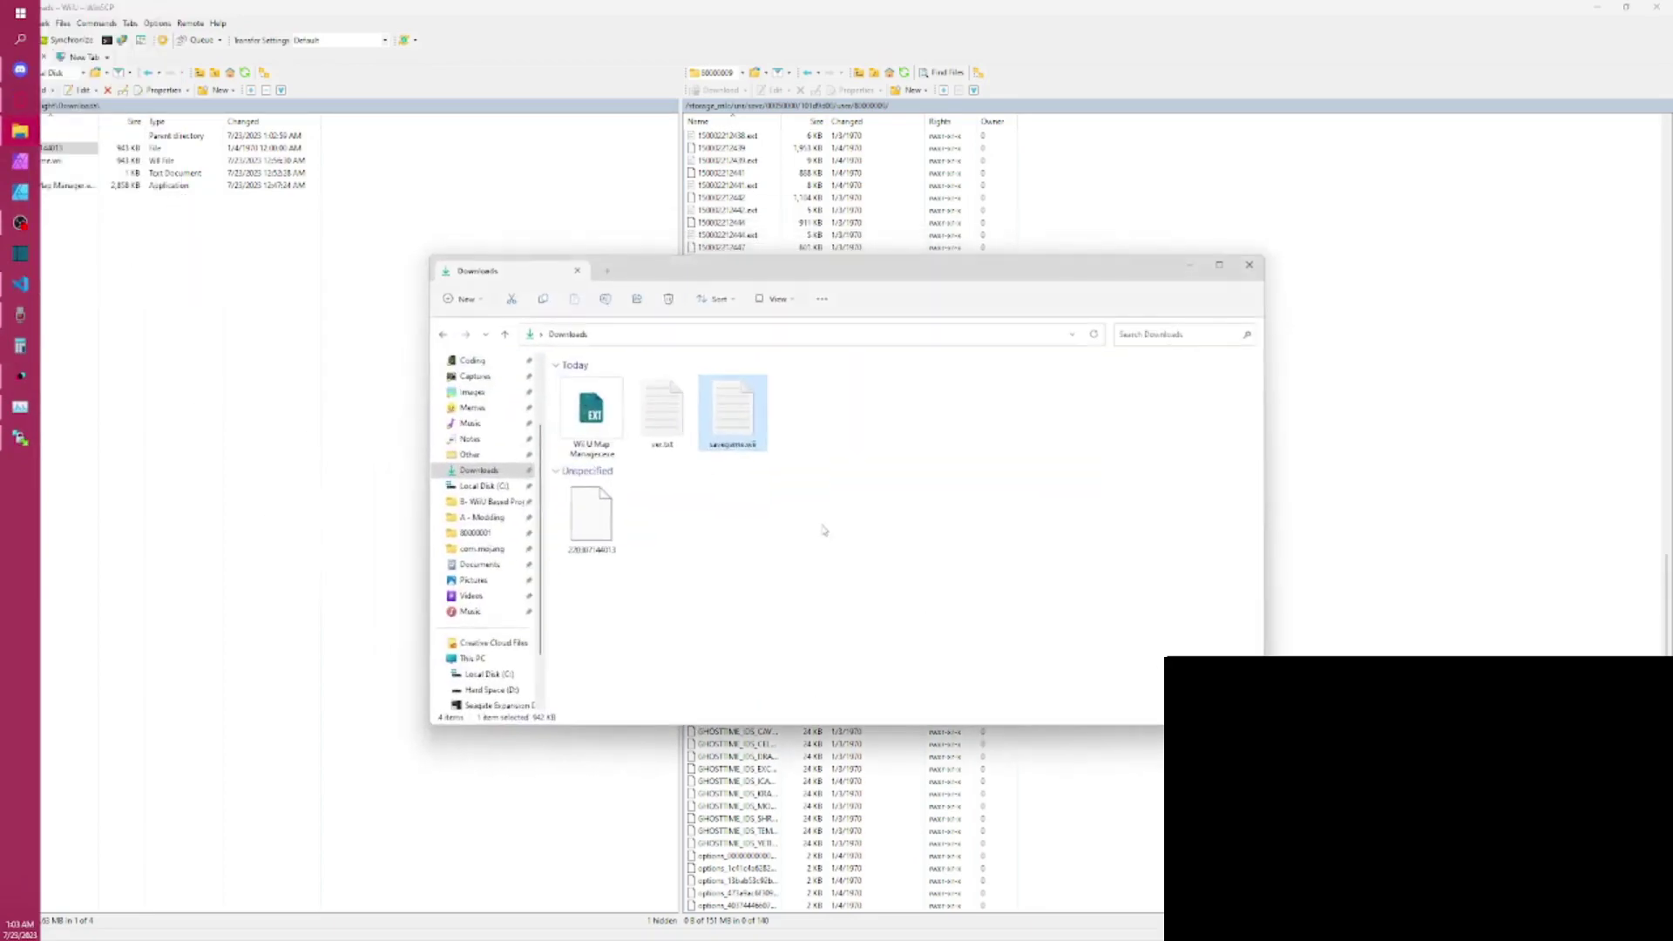
left_click(592, 519)
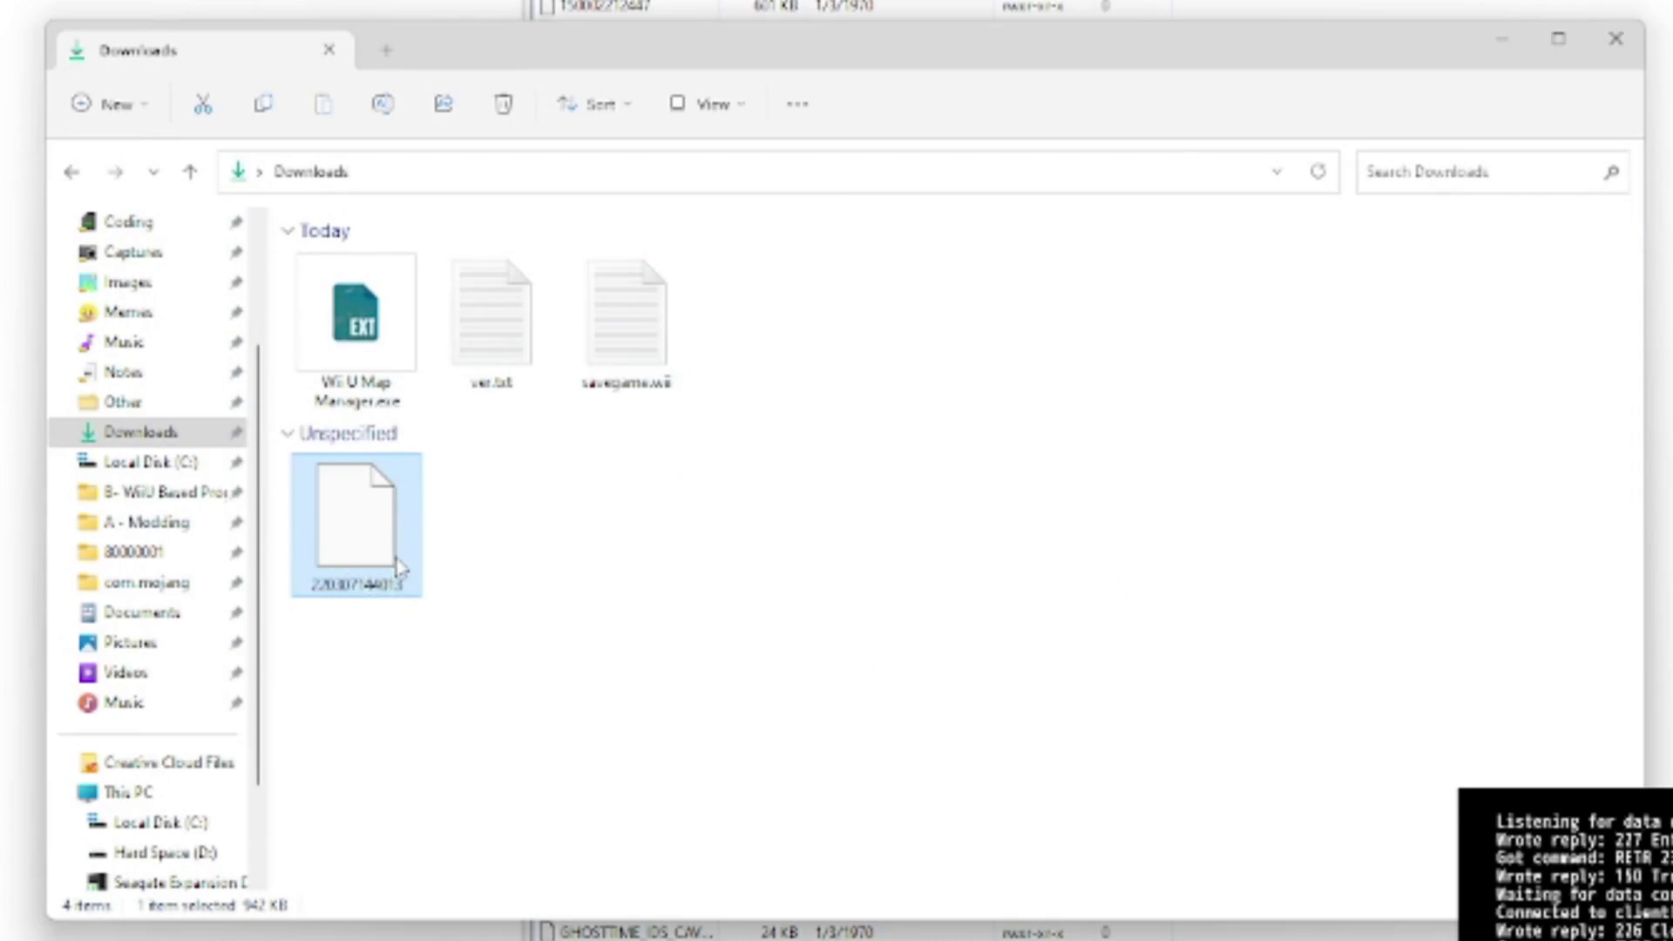
left_click(586, 405)
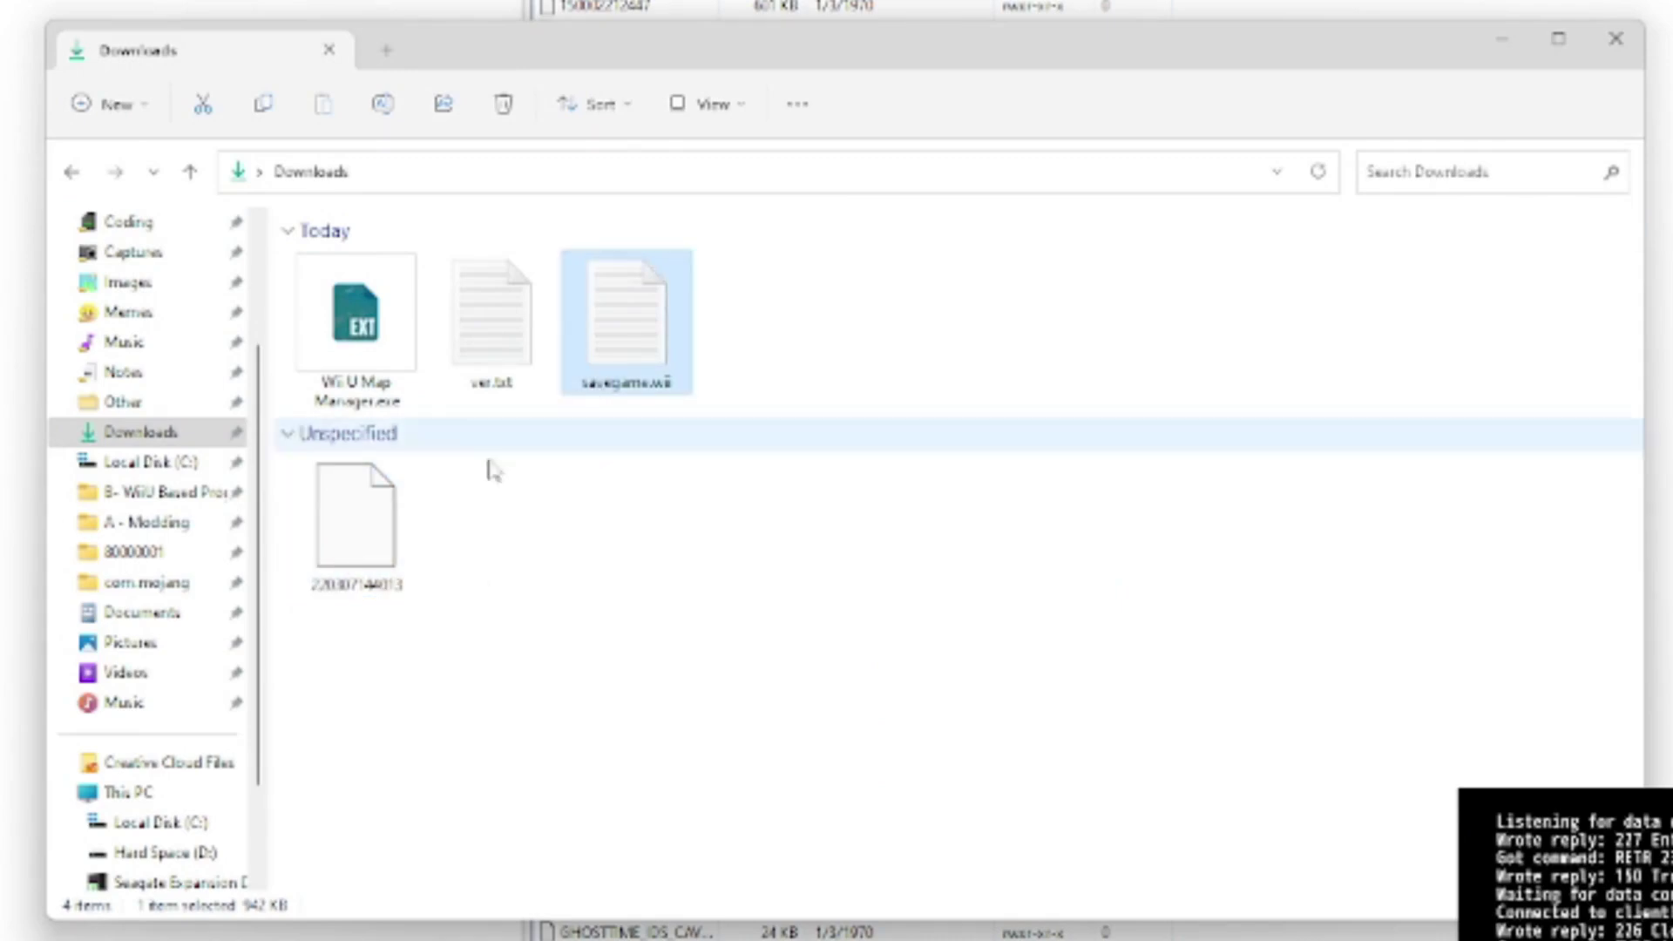
left_click(489, 465)
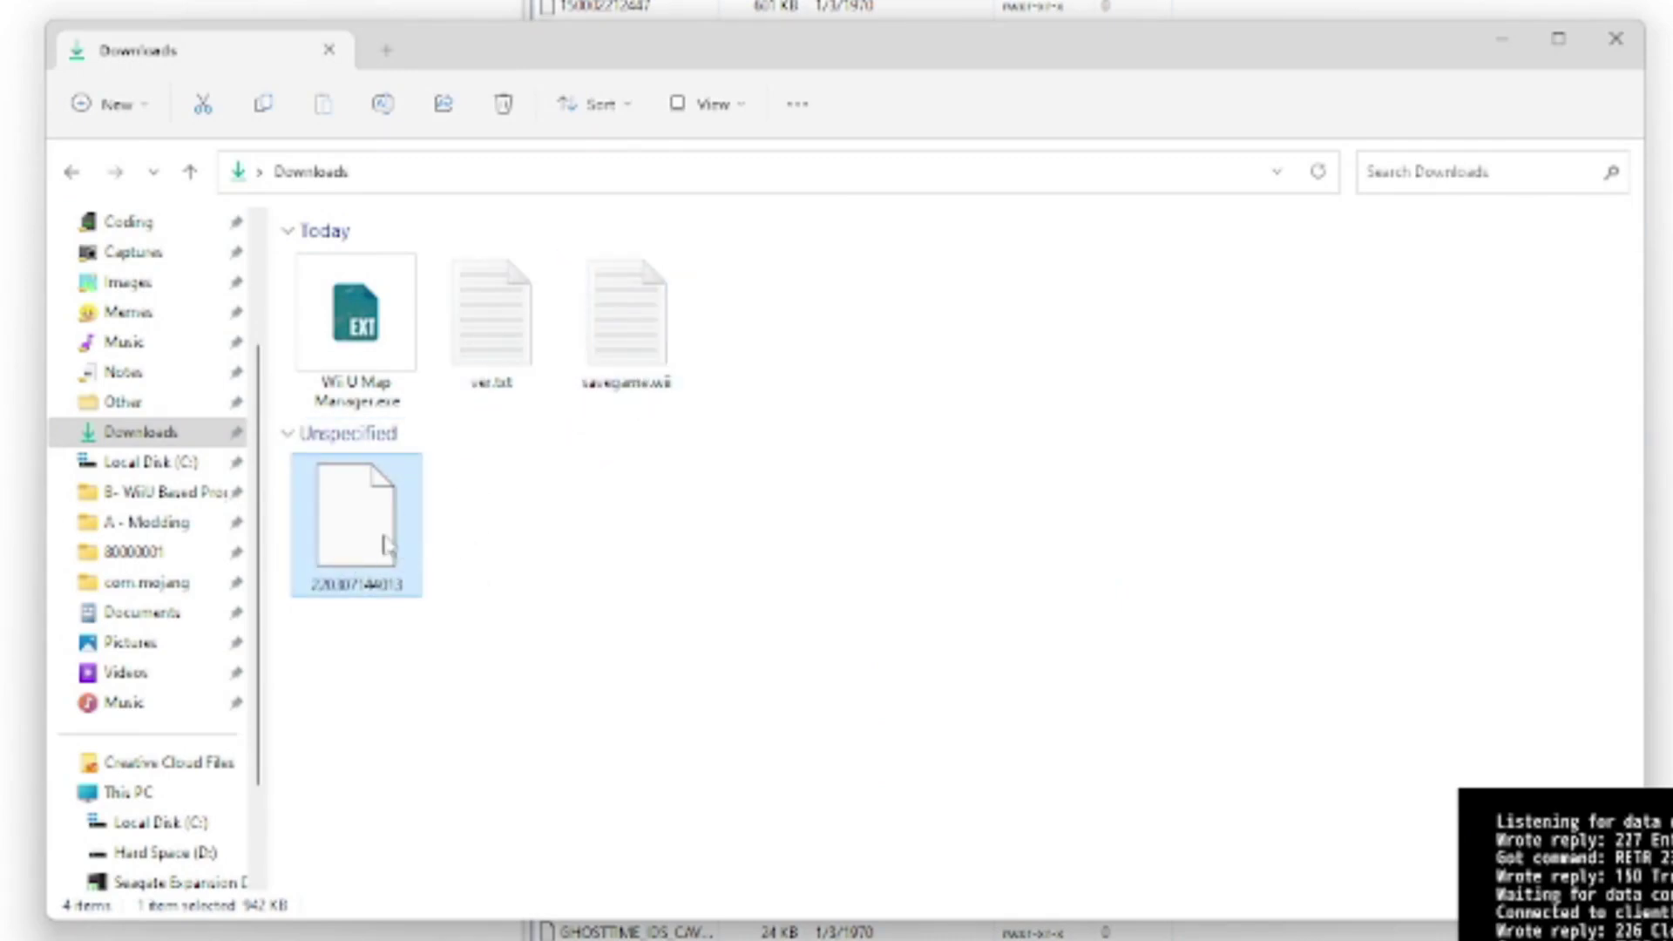
right_click(403, 575)
left_click(488, 603)
left_click(537, 568)
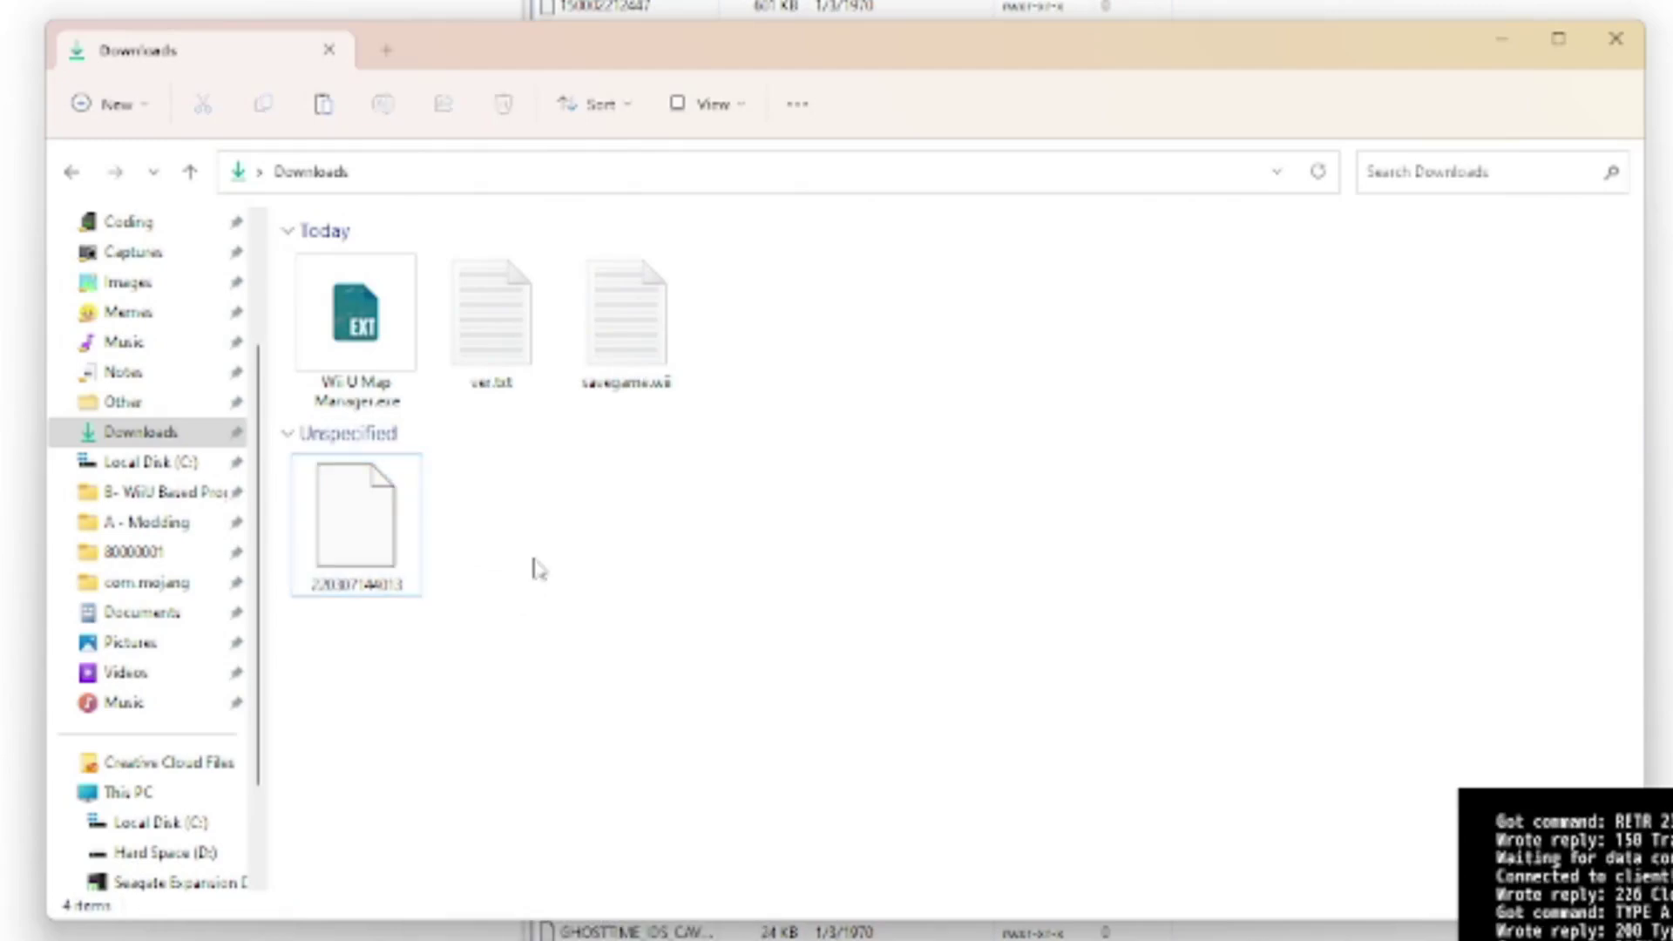
right_click(538, 568)
left_click(560, 587)
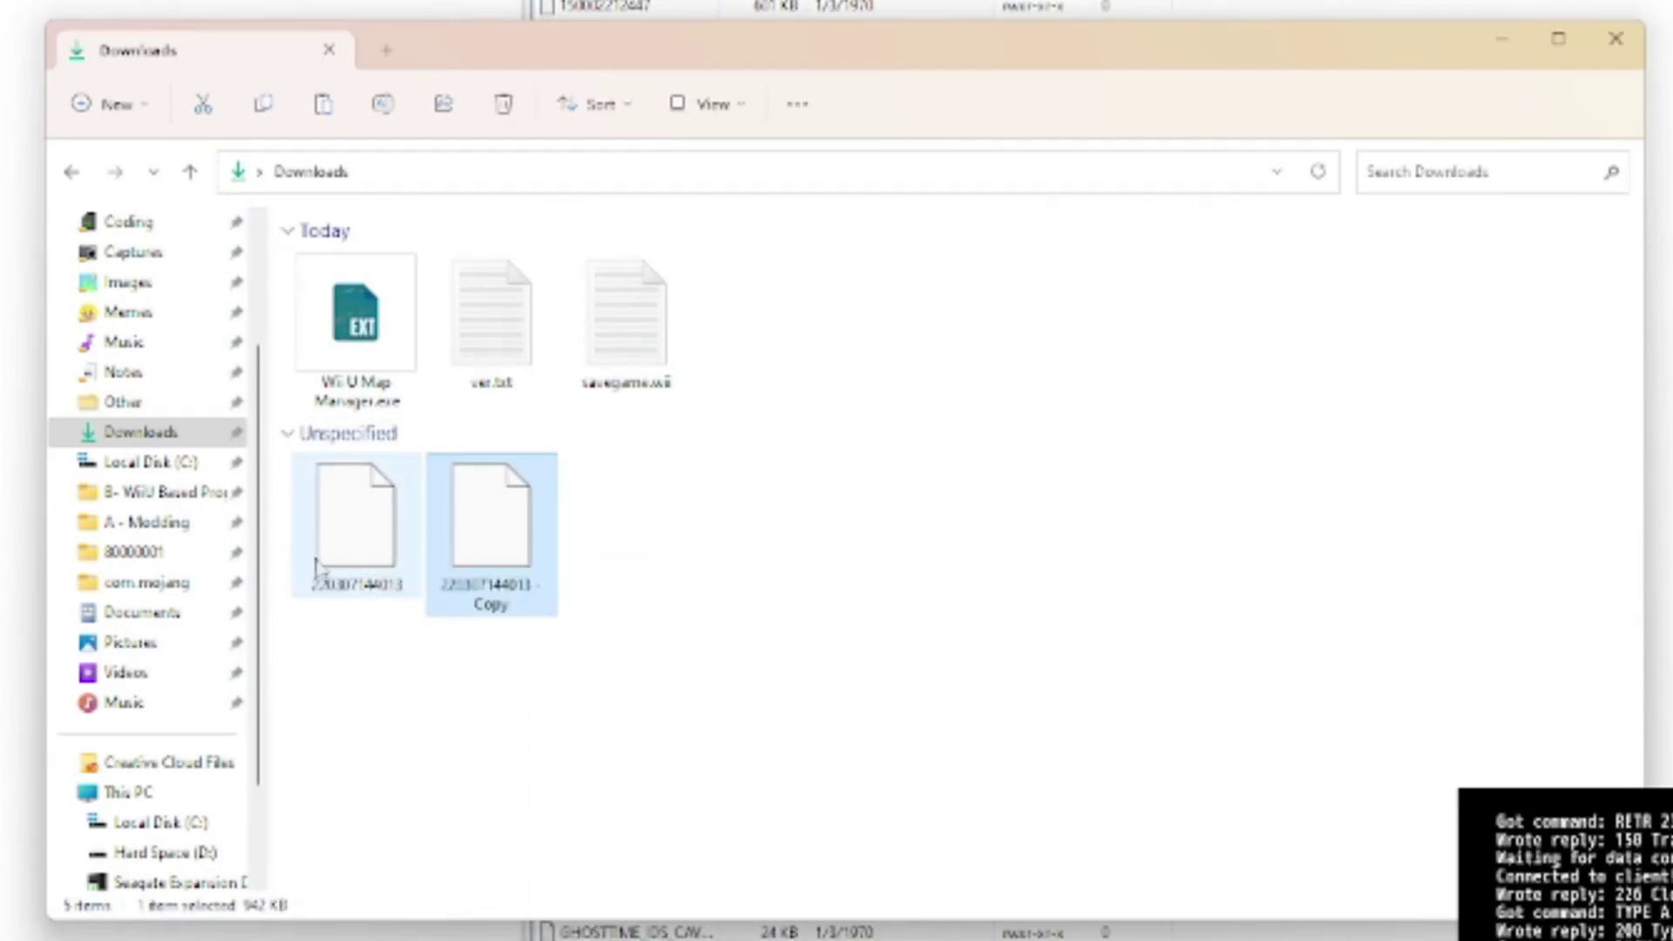
Rename the duplicate to save.wii and compare it with savegame.wii
right_click(477, 544)
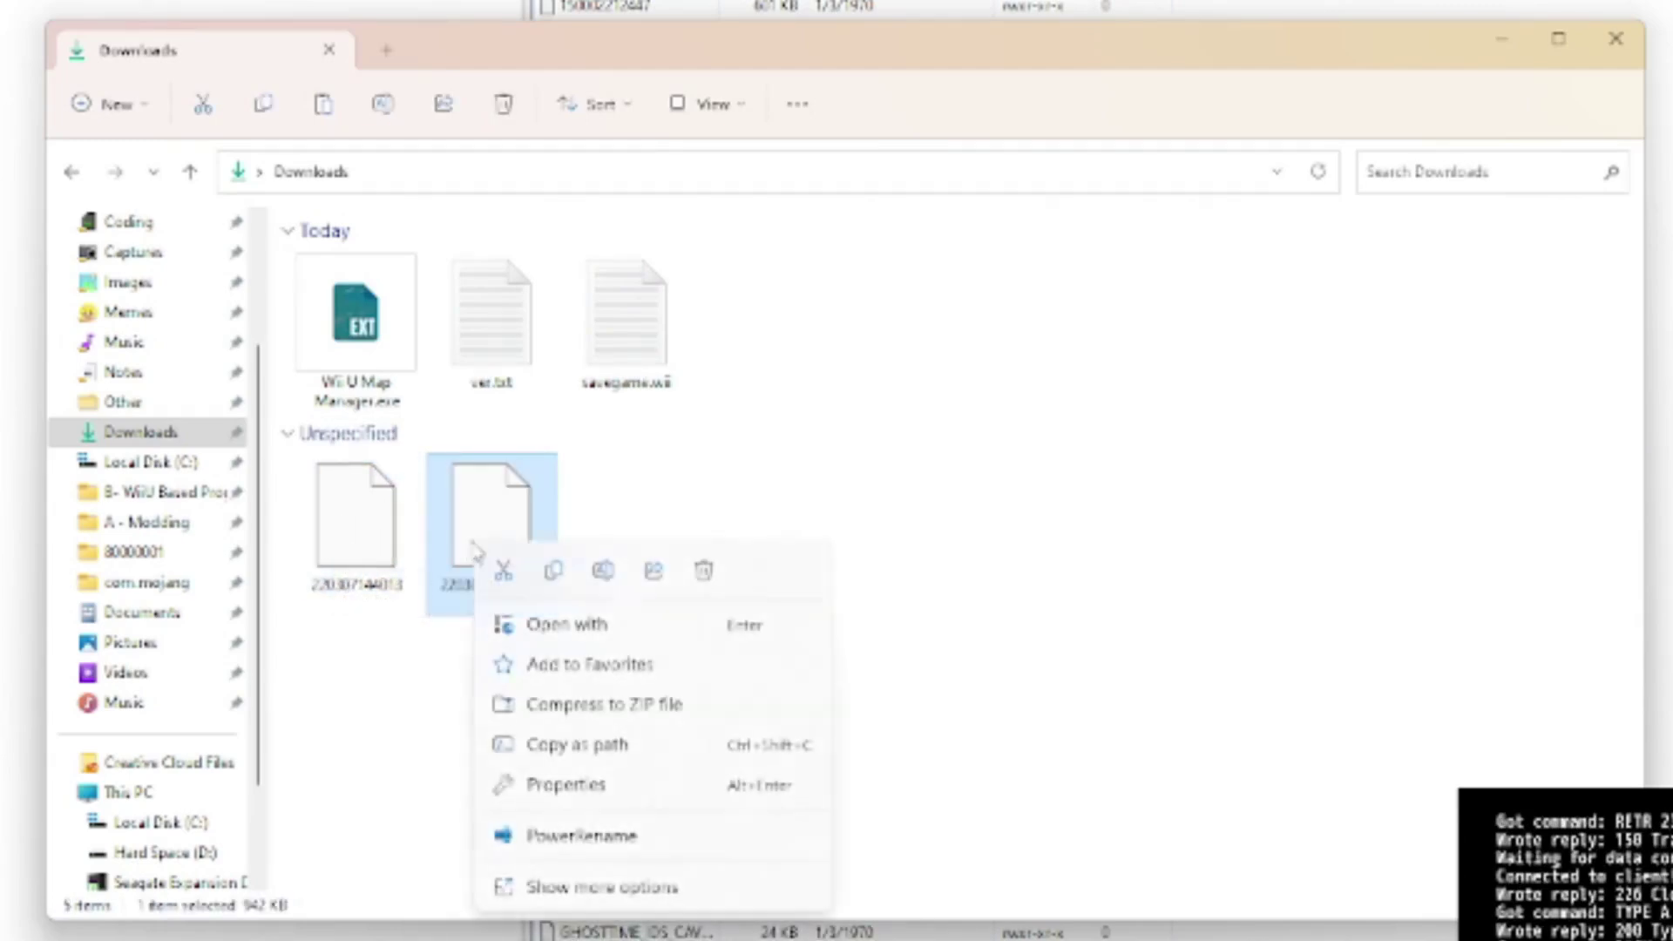
left_click(603, 571)
key("BackSpace")
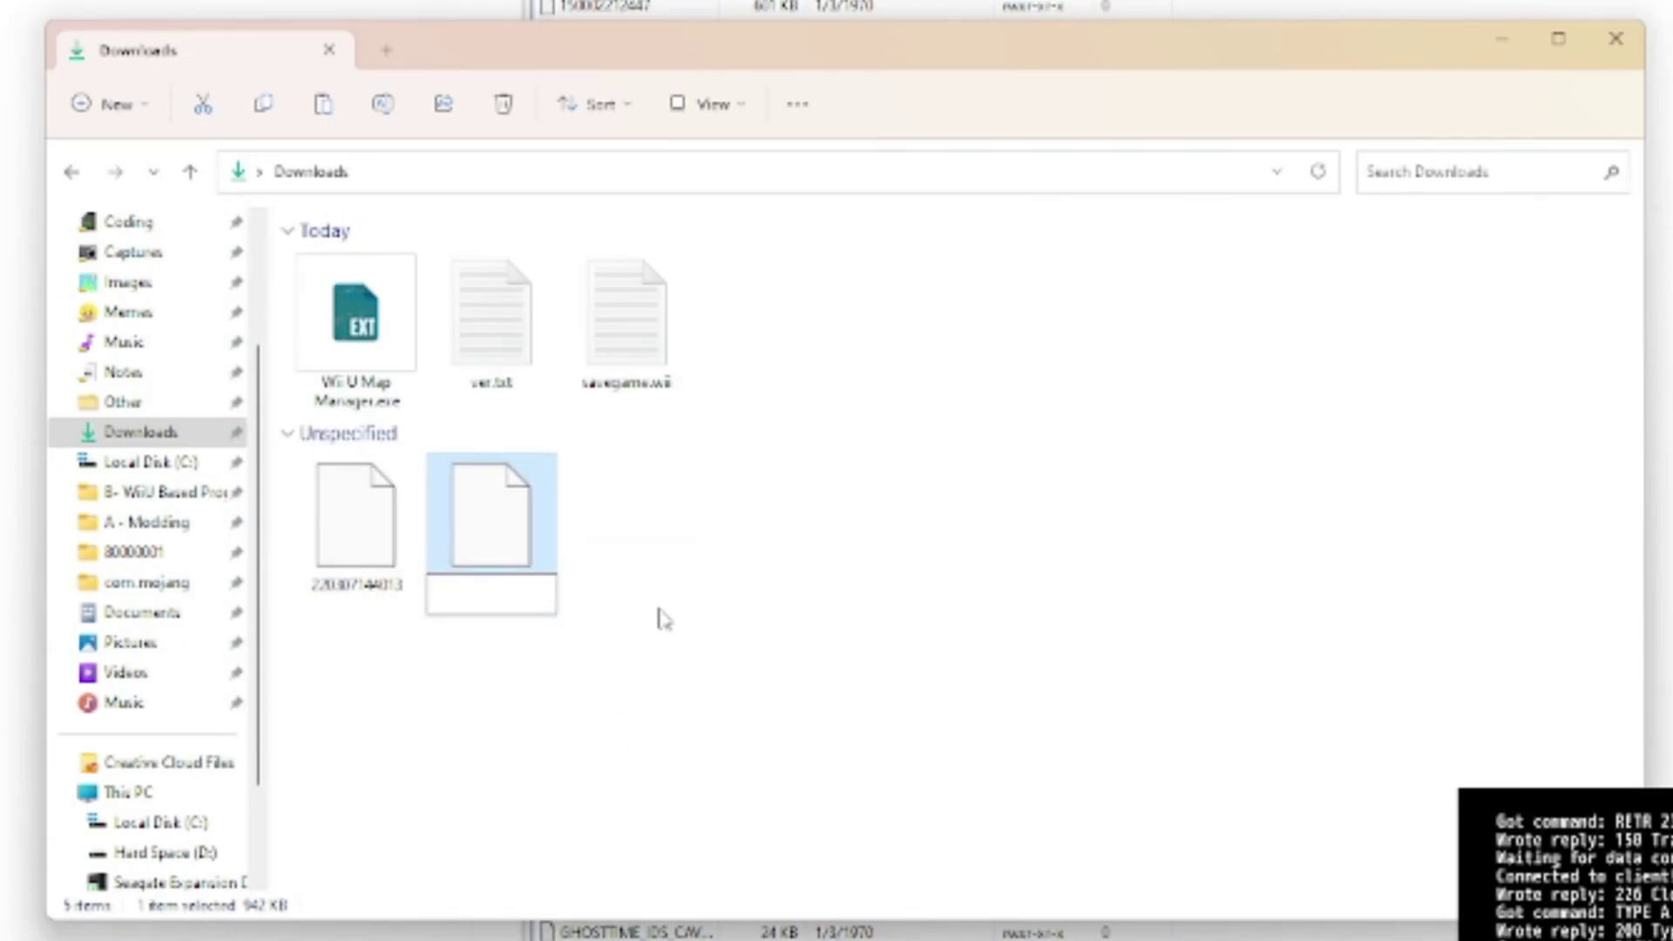
type("save")
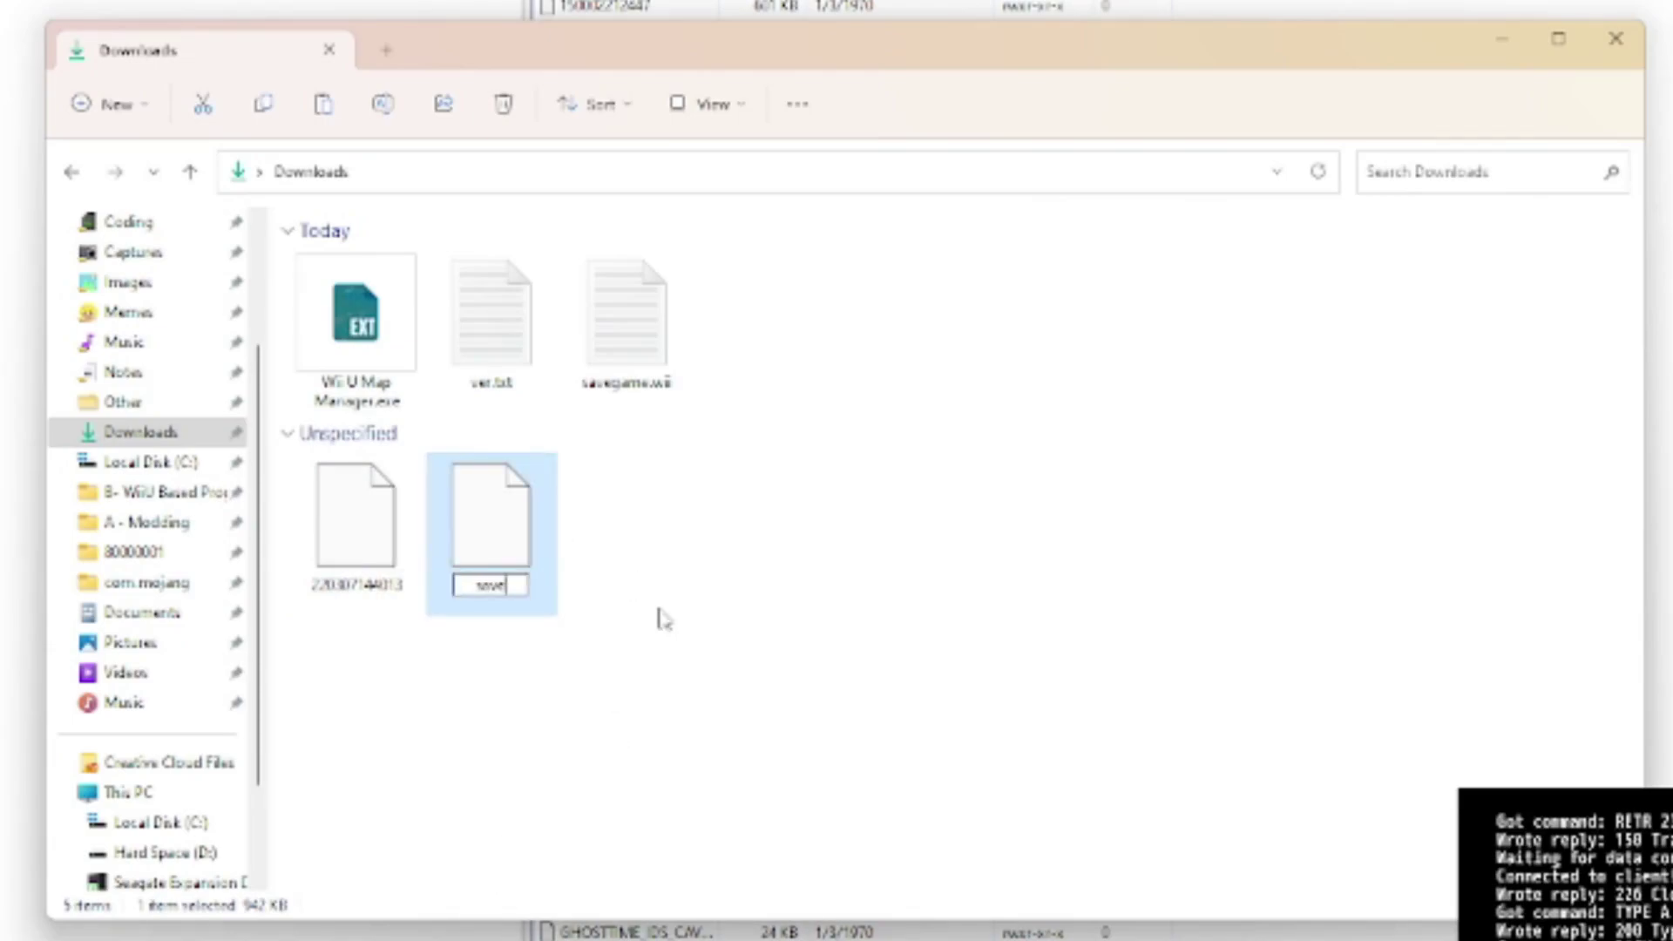
type(".wii")
key("Return")
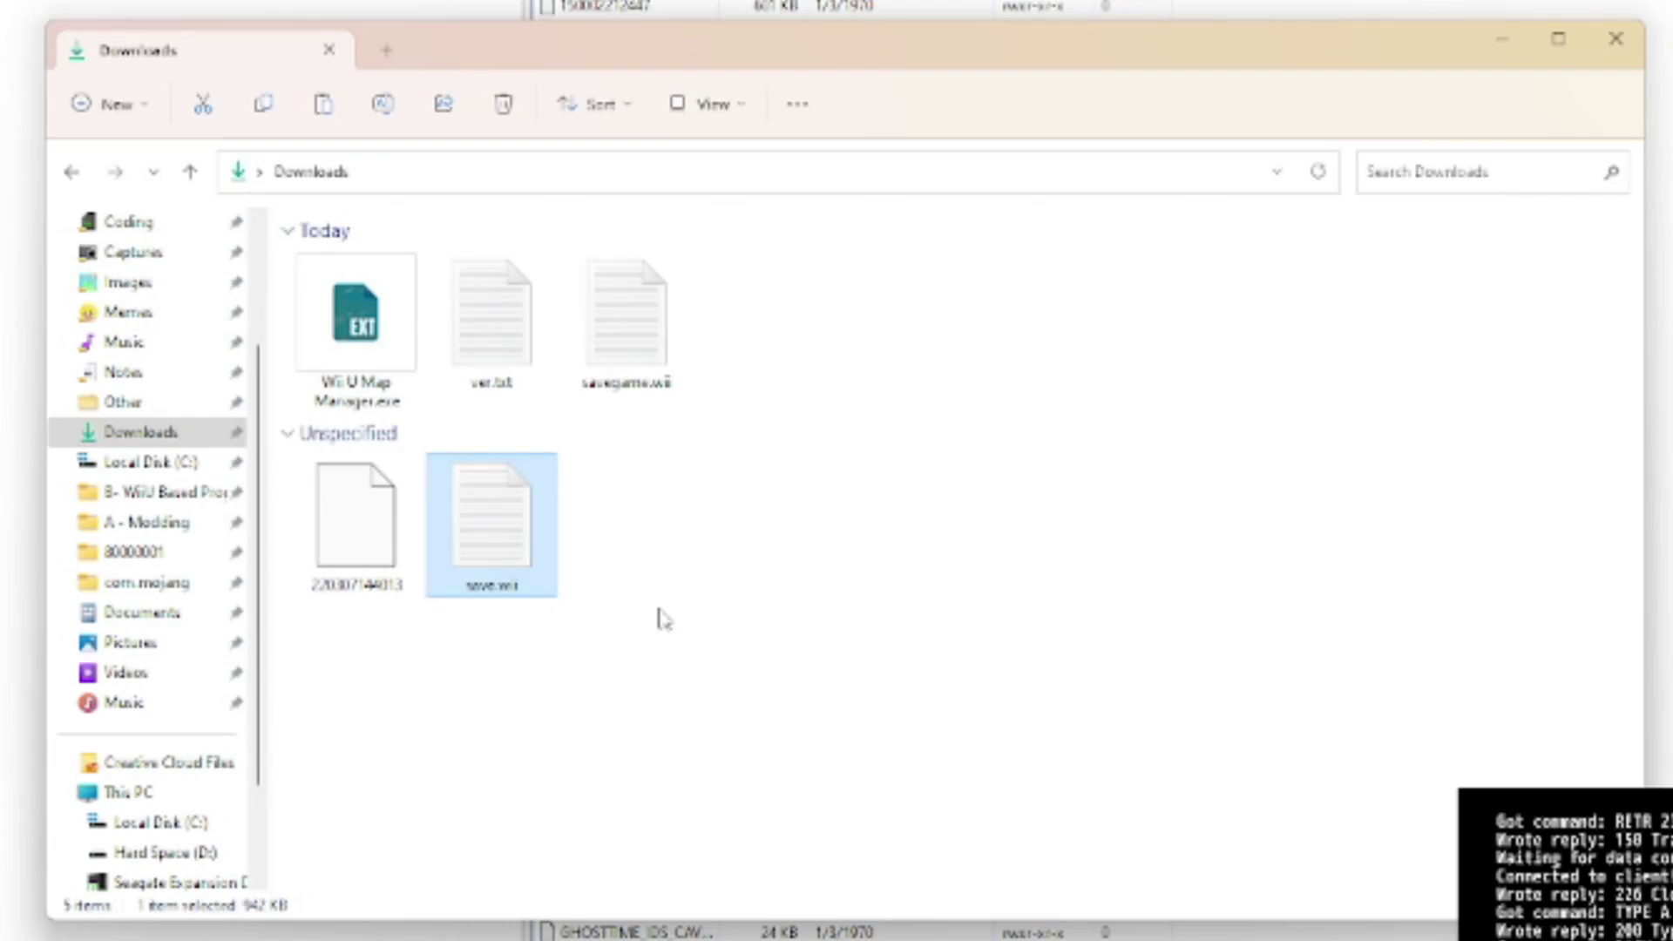
left_click_drag(528, 486, 642, 361)
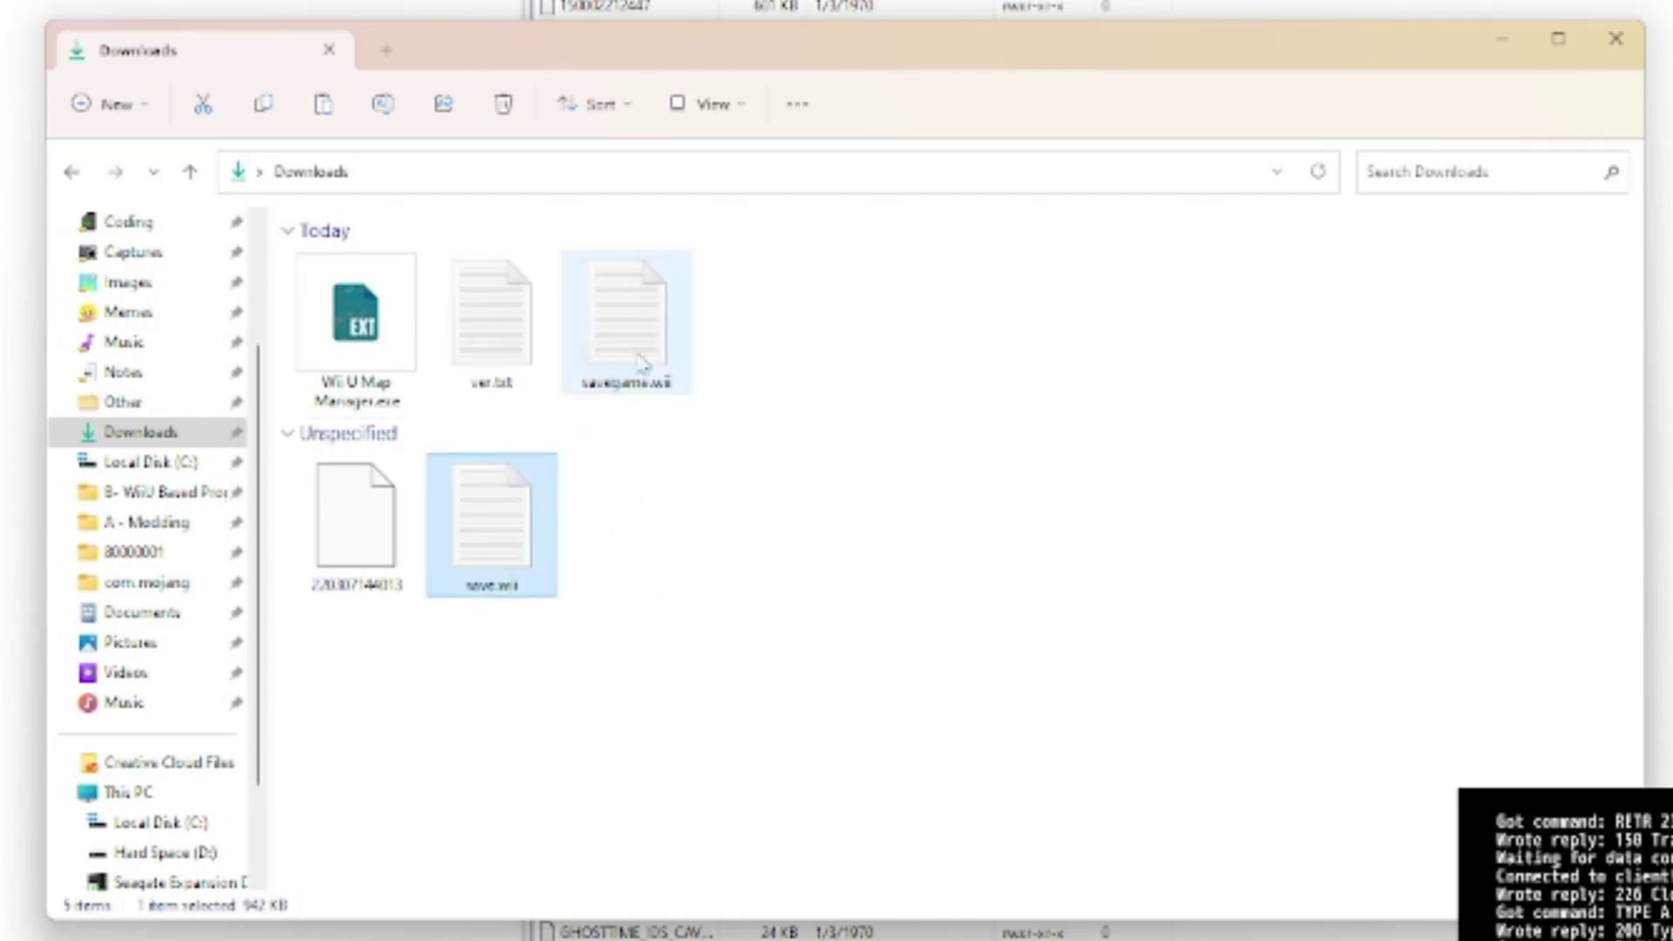
left_click(655, 336)
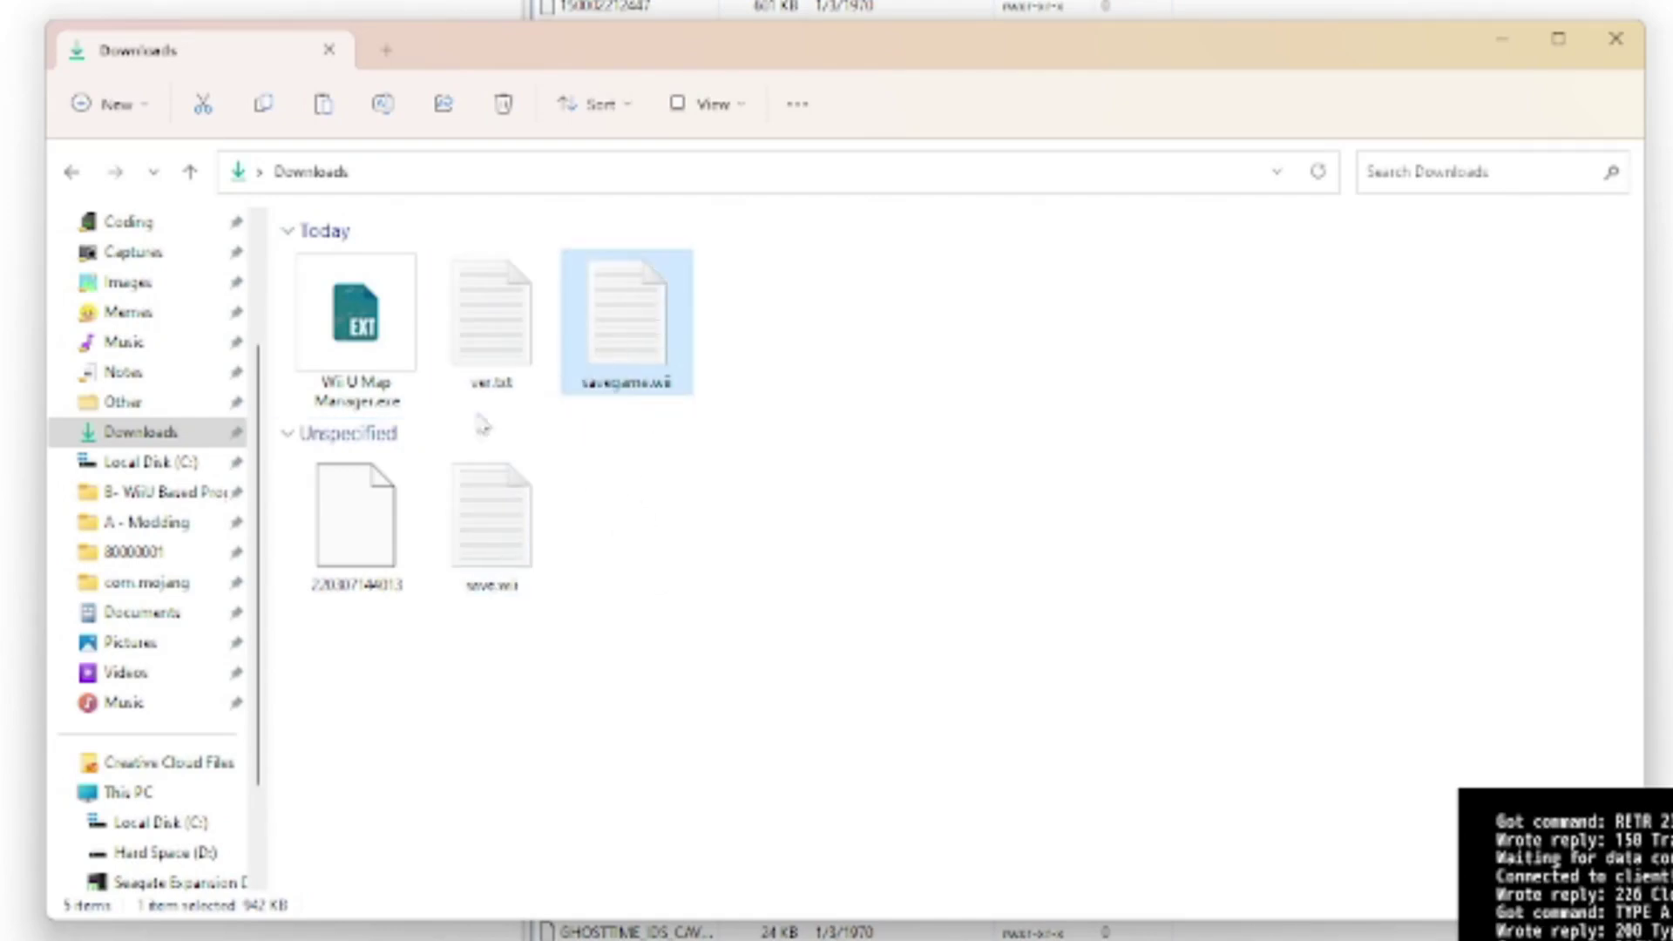
left_click(550, 562)
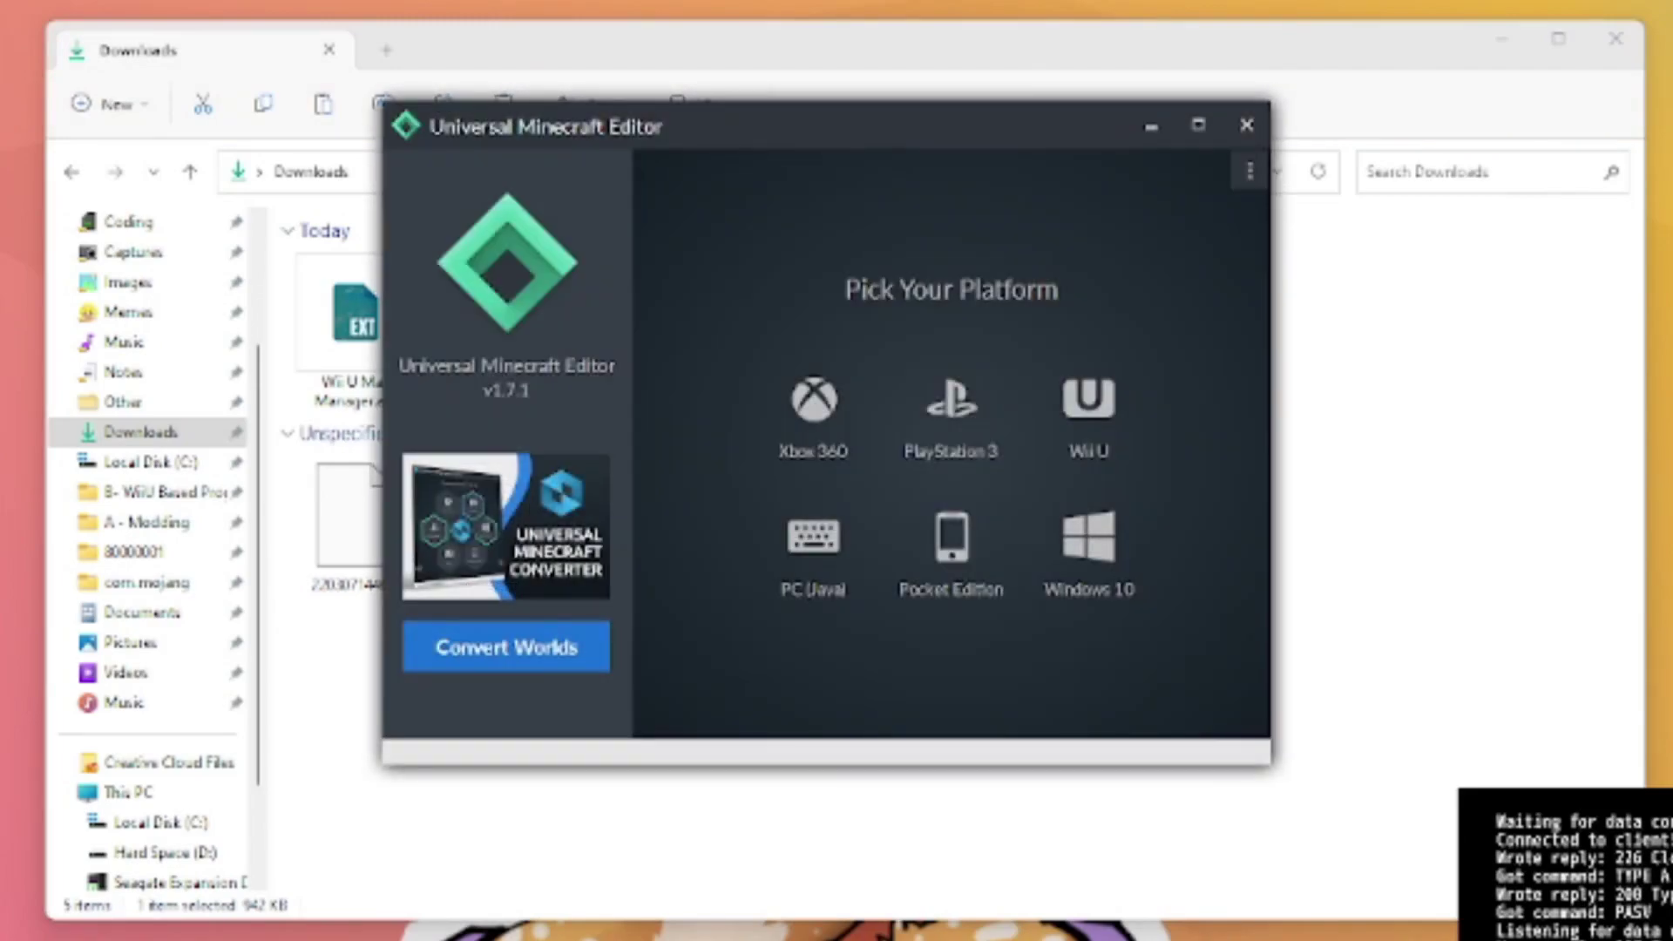
Dismiss the update prompt, open Downloads\savegame.wii as a Wii U world, and view its chunk map
left_click(975, 504)
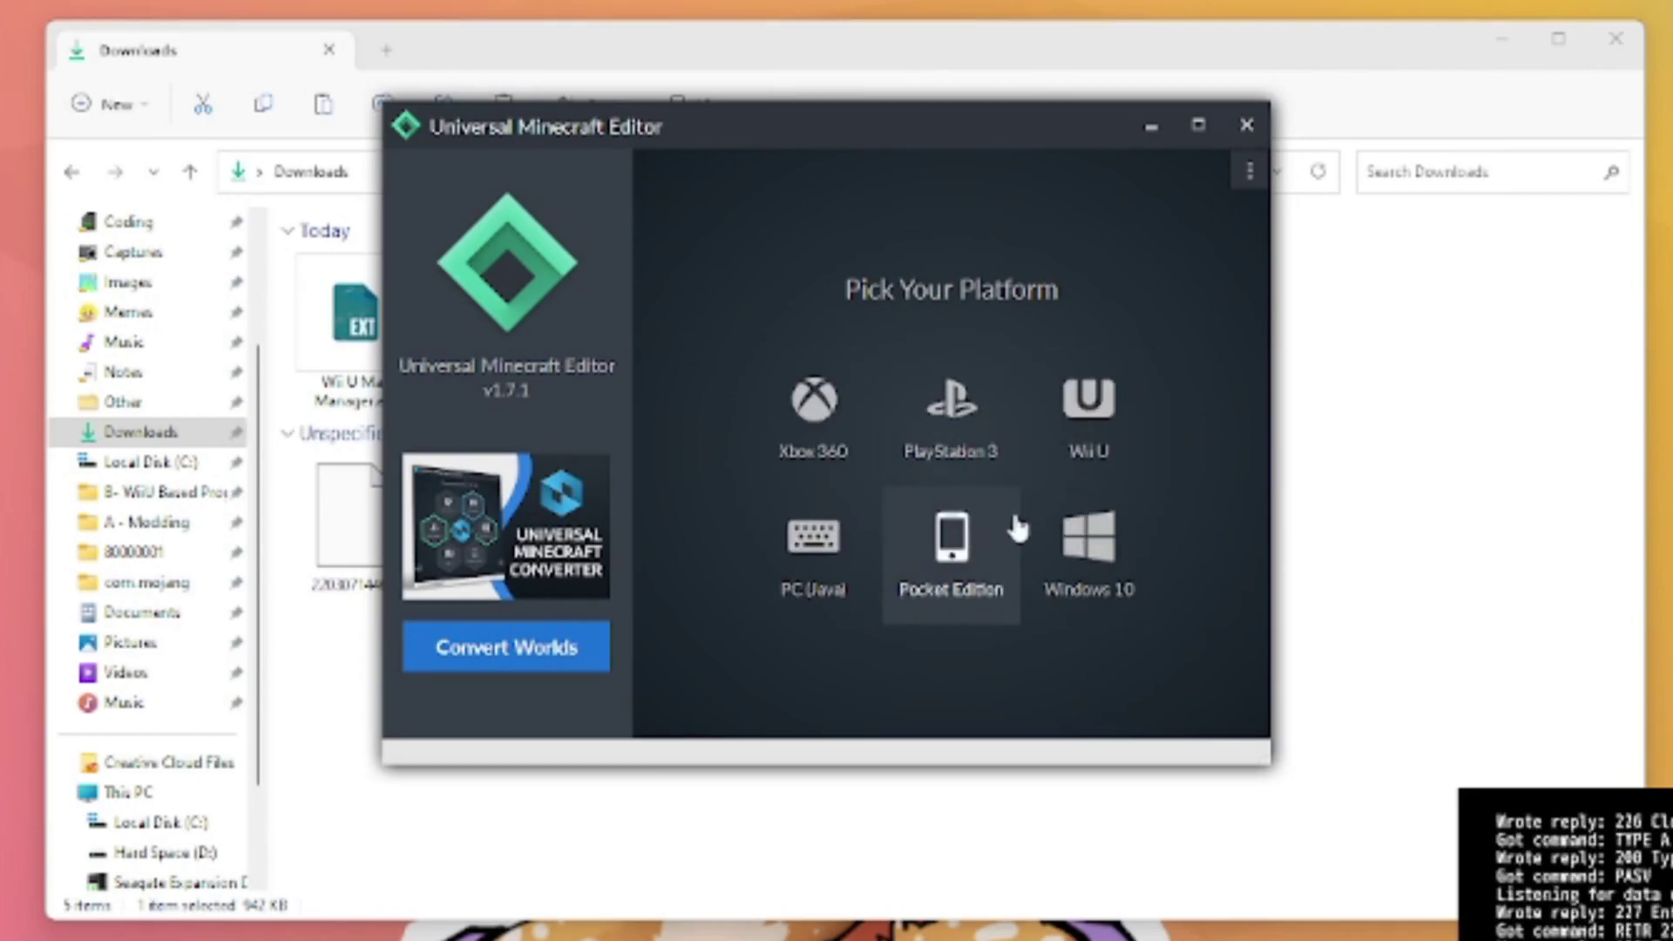
left_click(1070, 438)
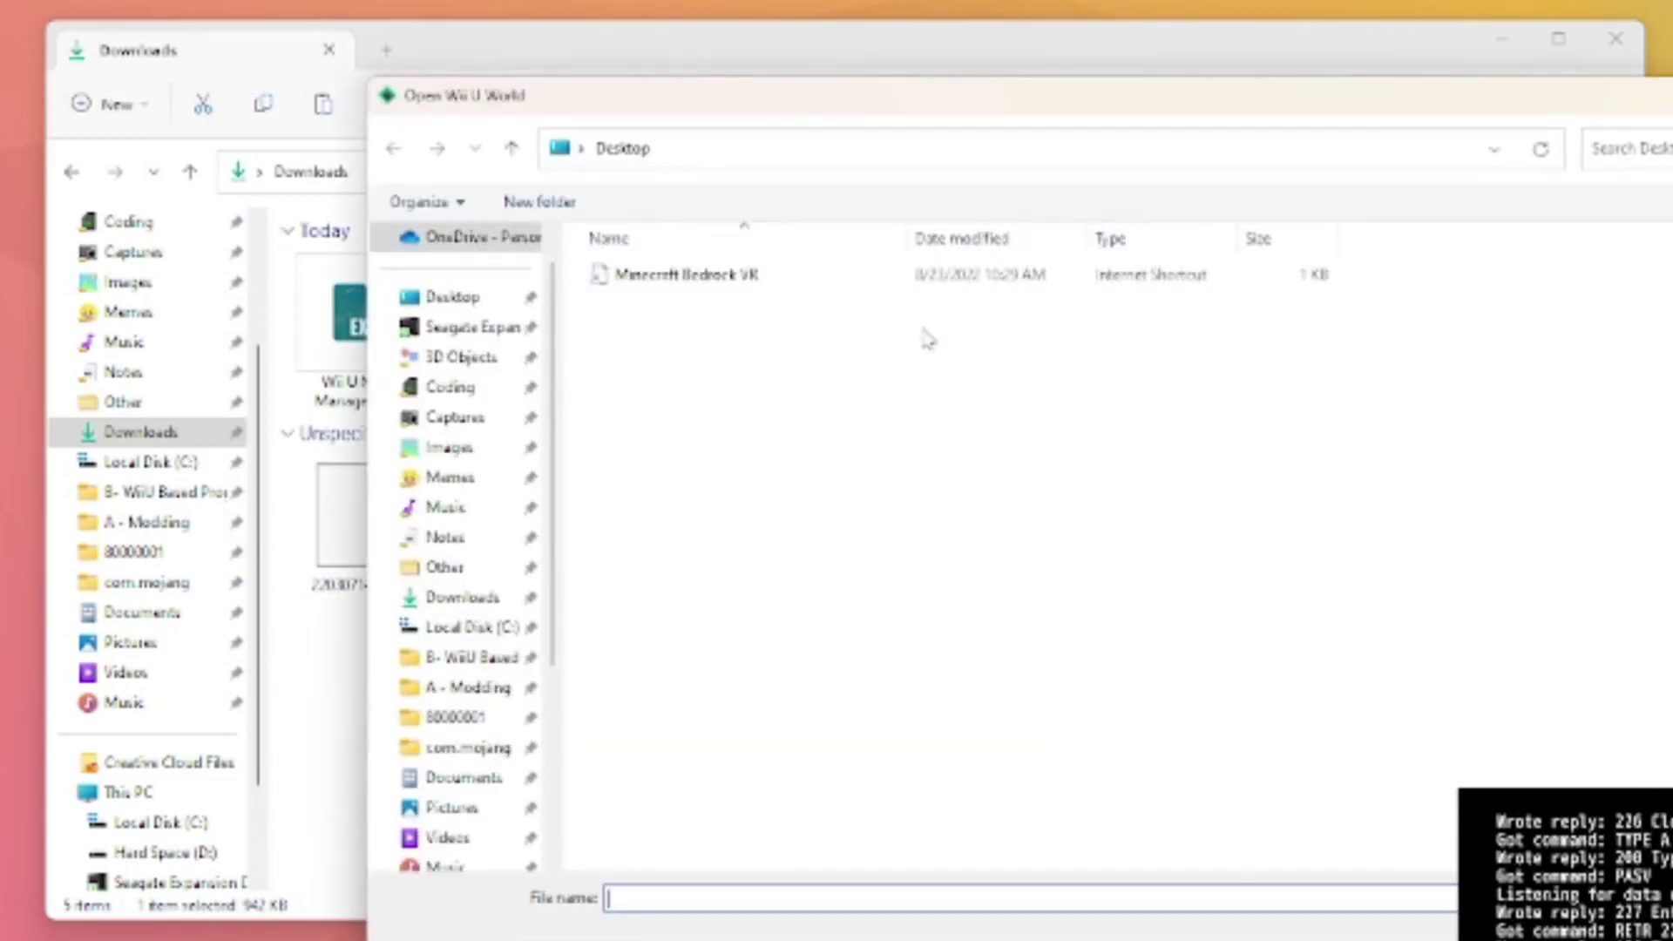
left_click(471, 601)
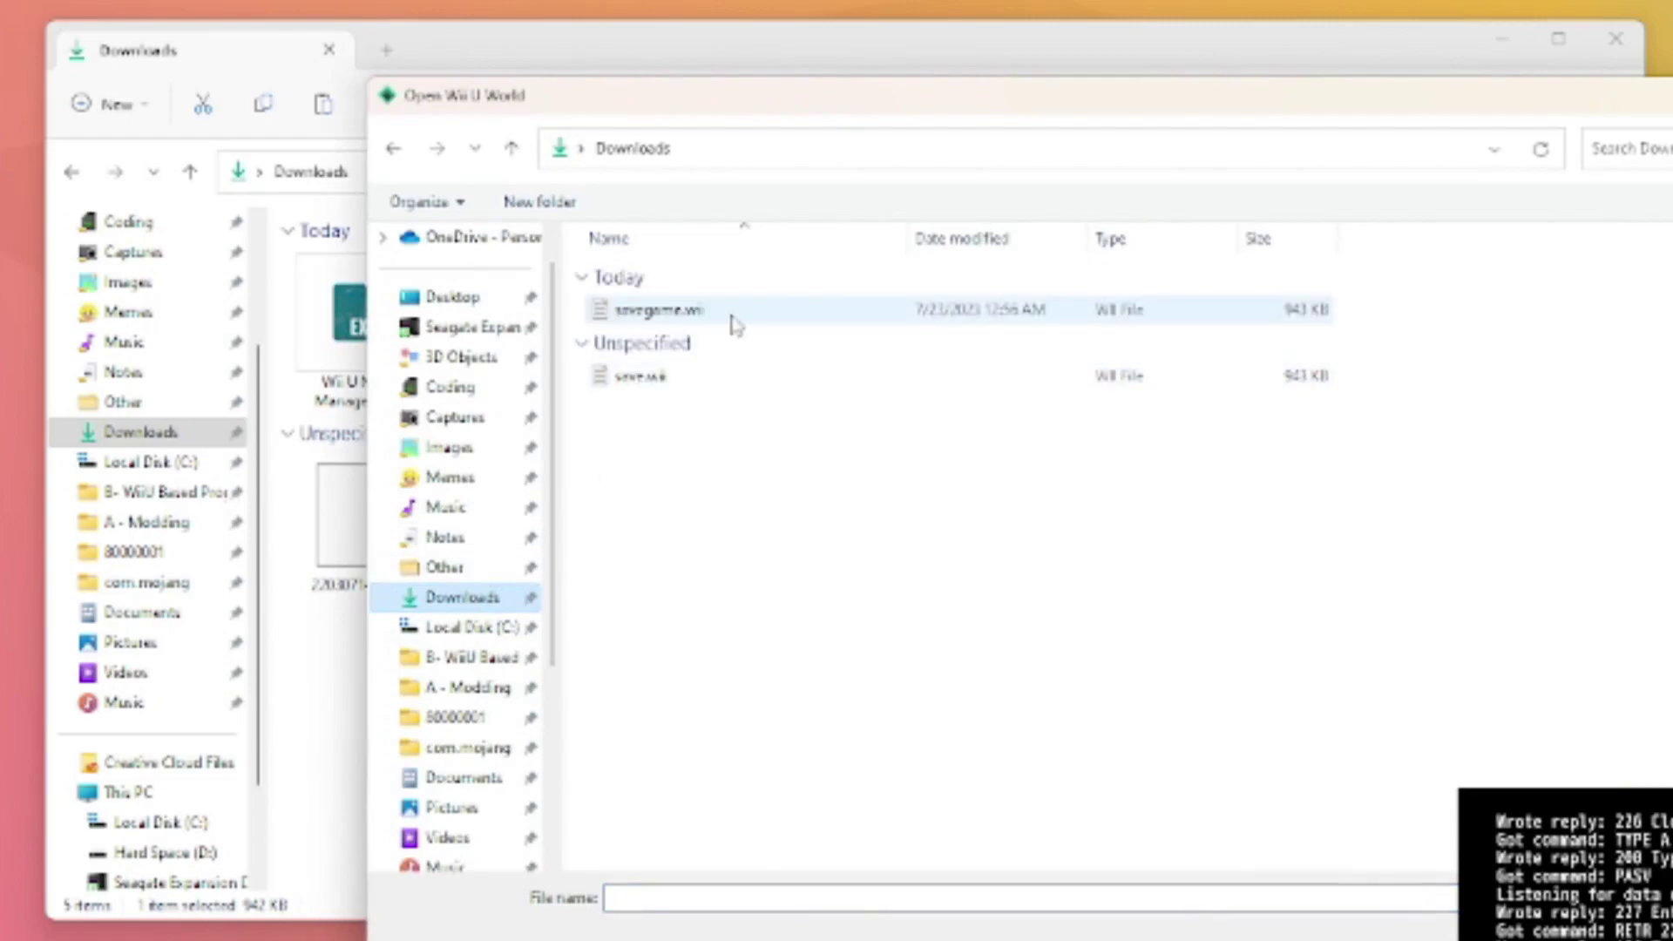
left_click(730, 377)
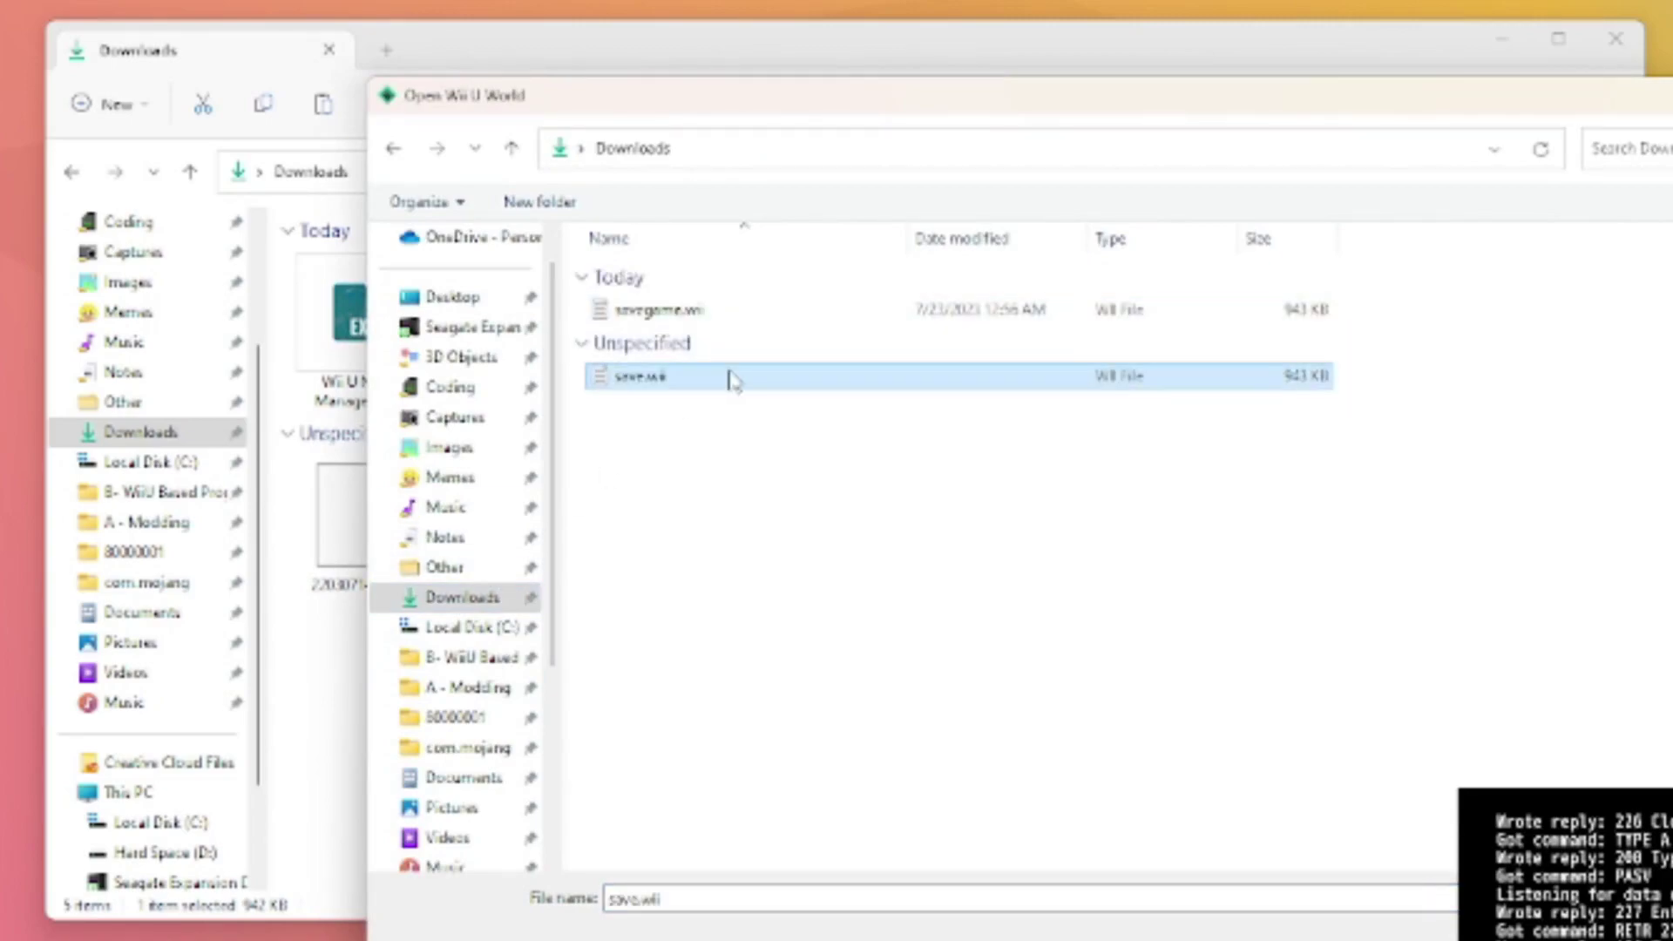
double_click(730, 311)
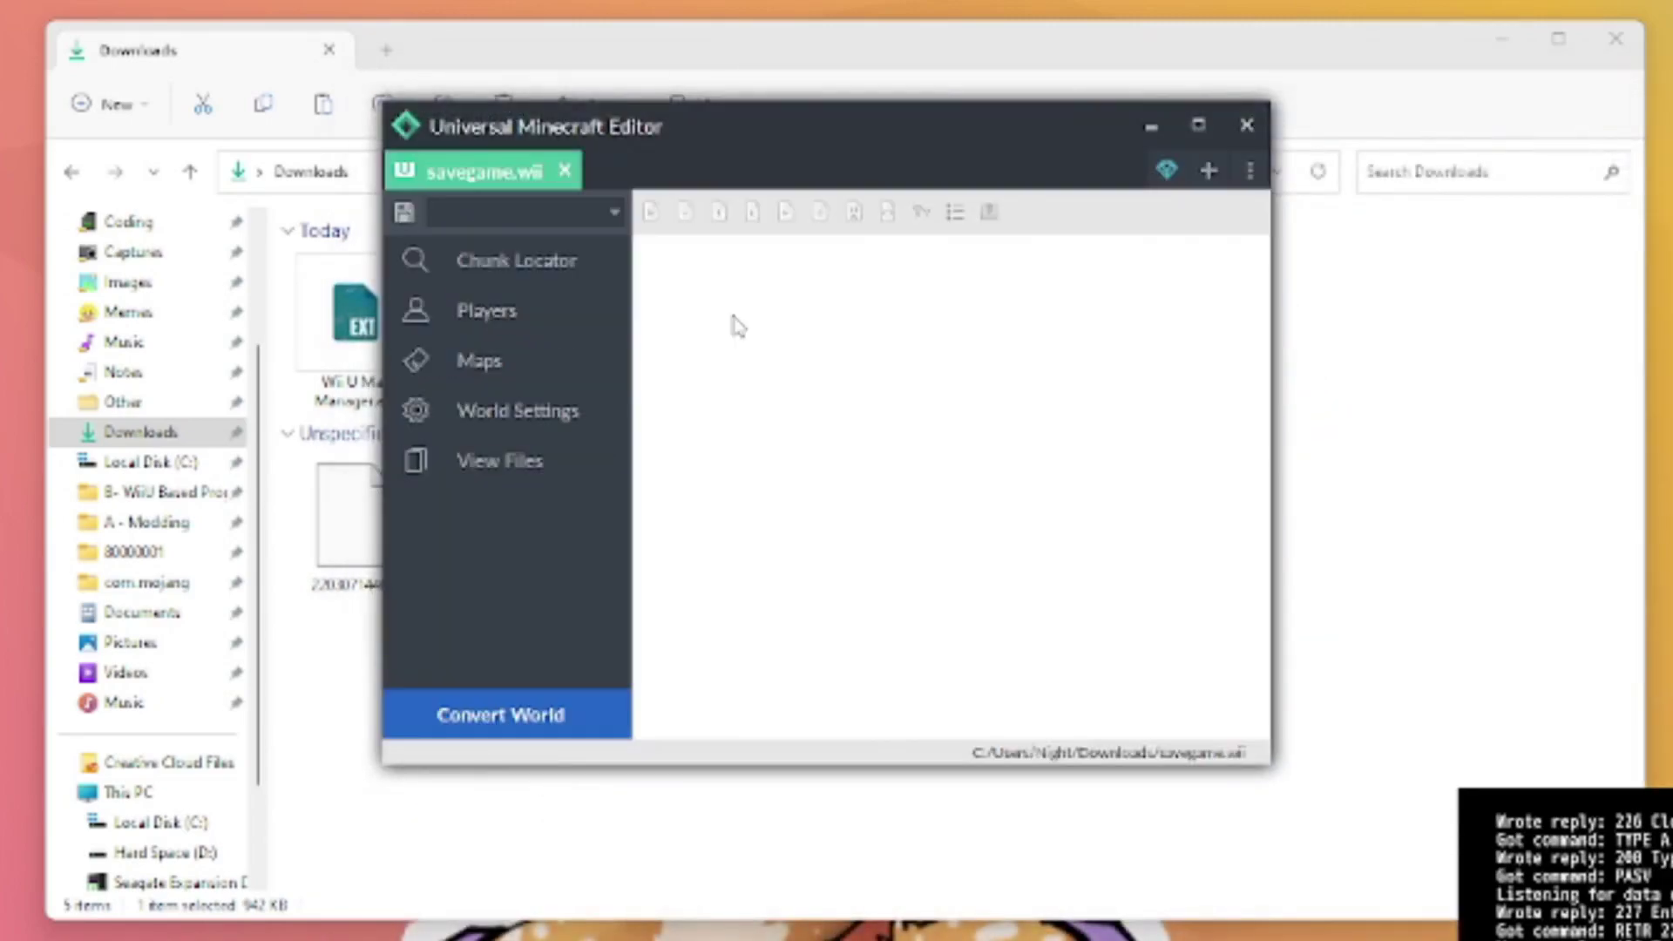
left_click(577, 267)
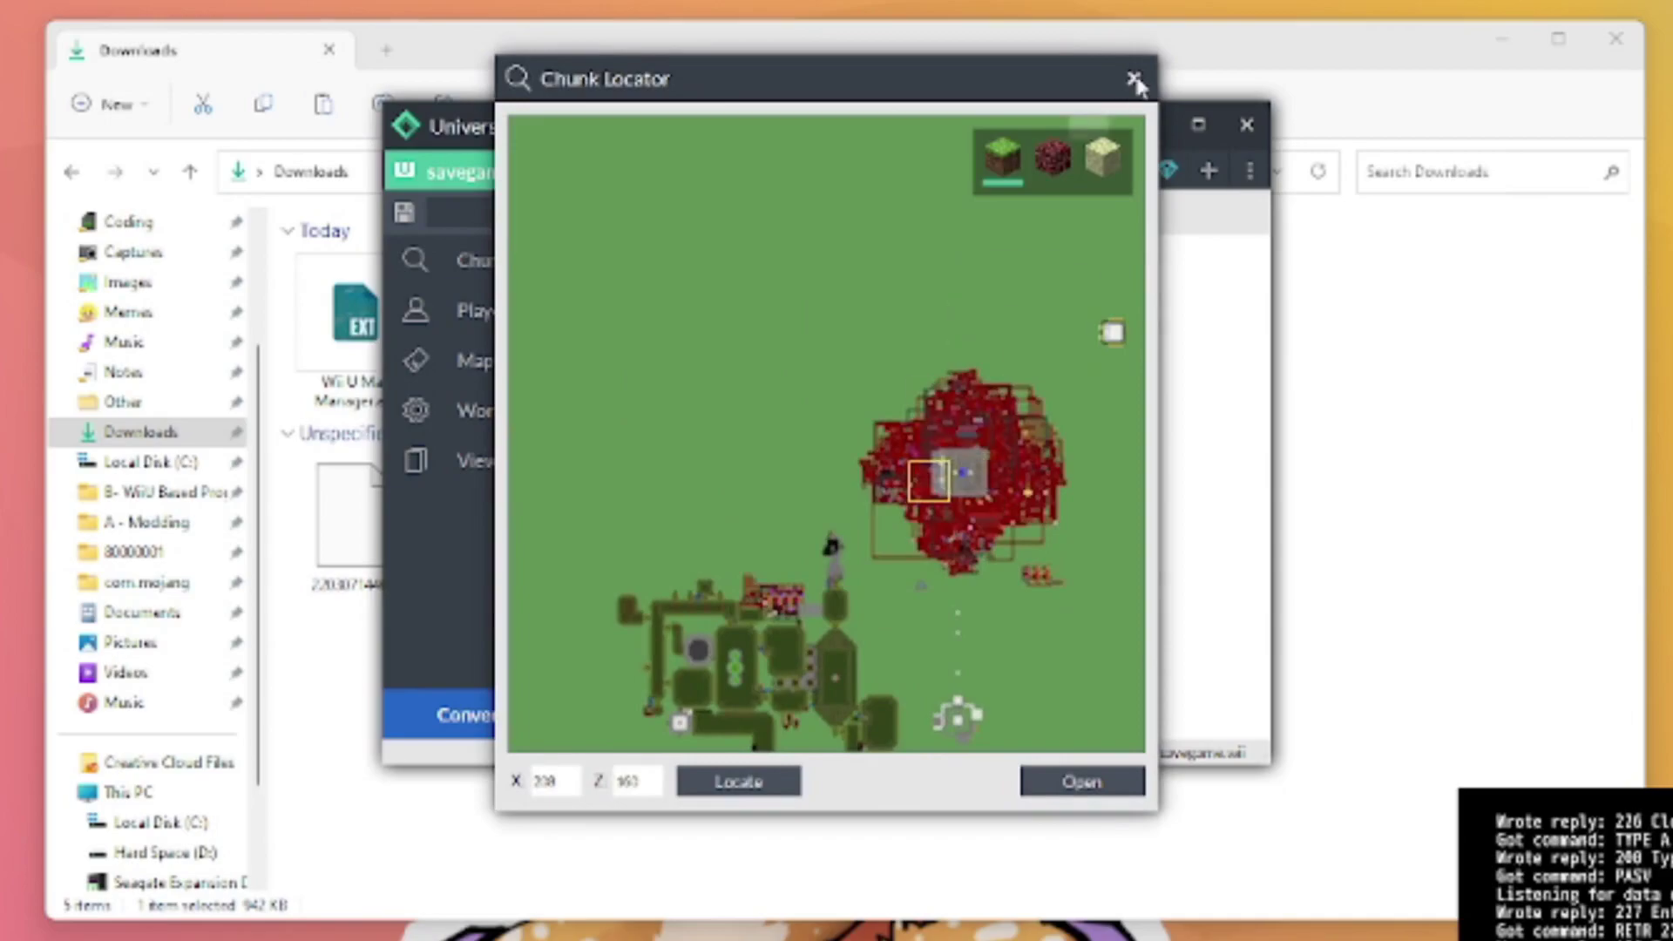
left_click(1133, 77)
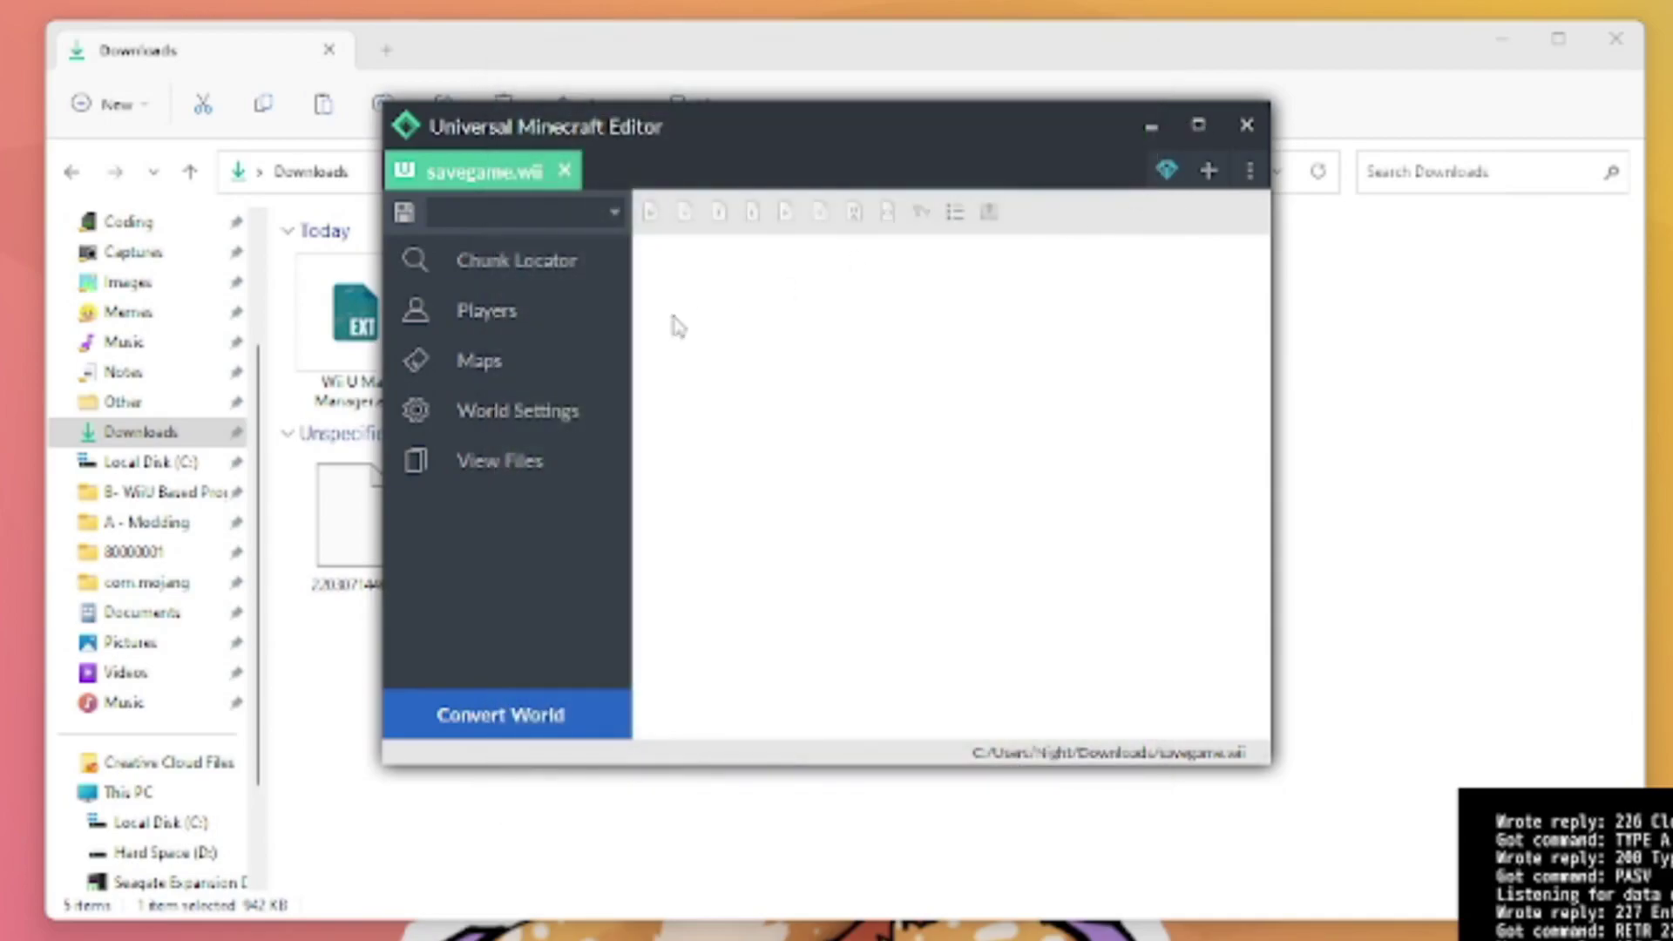
Close savegame.wii, open Downloads\save.wii as a Wii U world, and view its chunk map
left_click(566, 173)
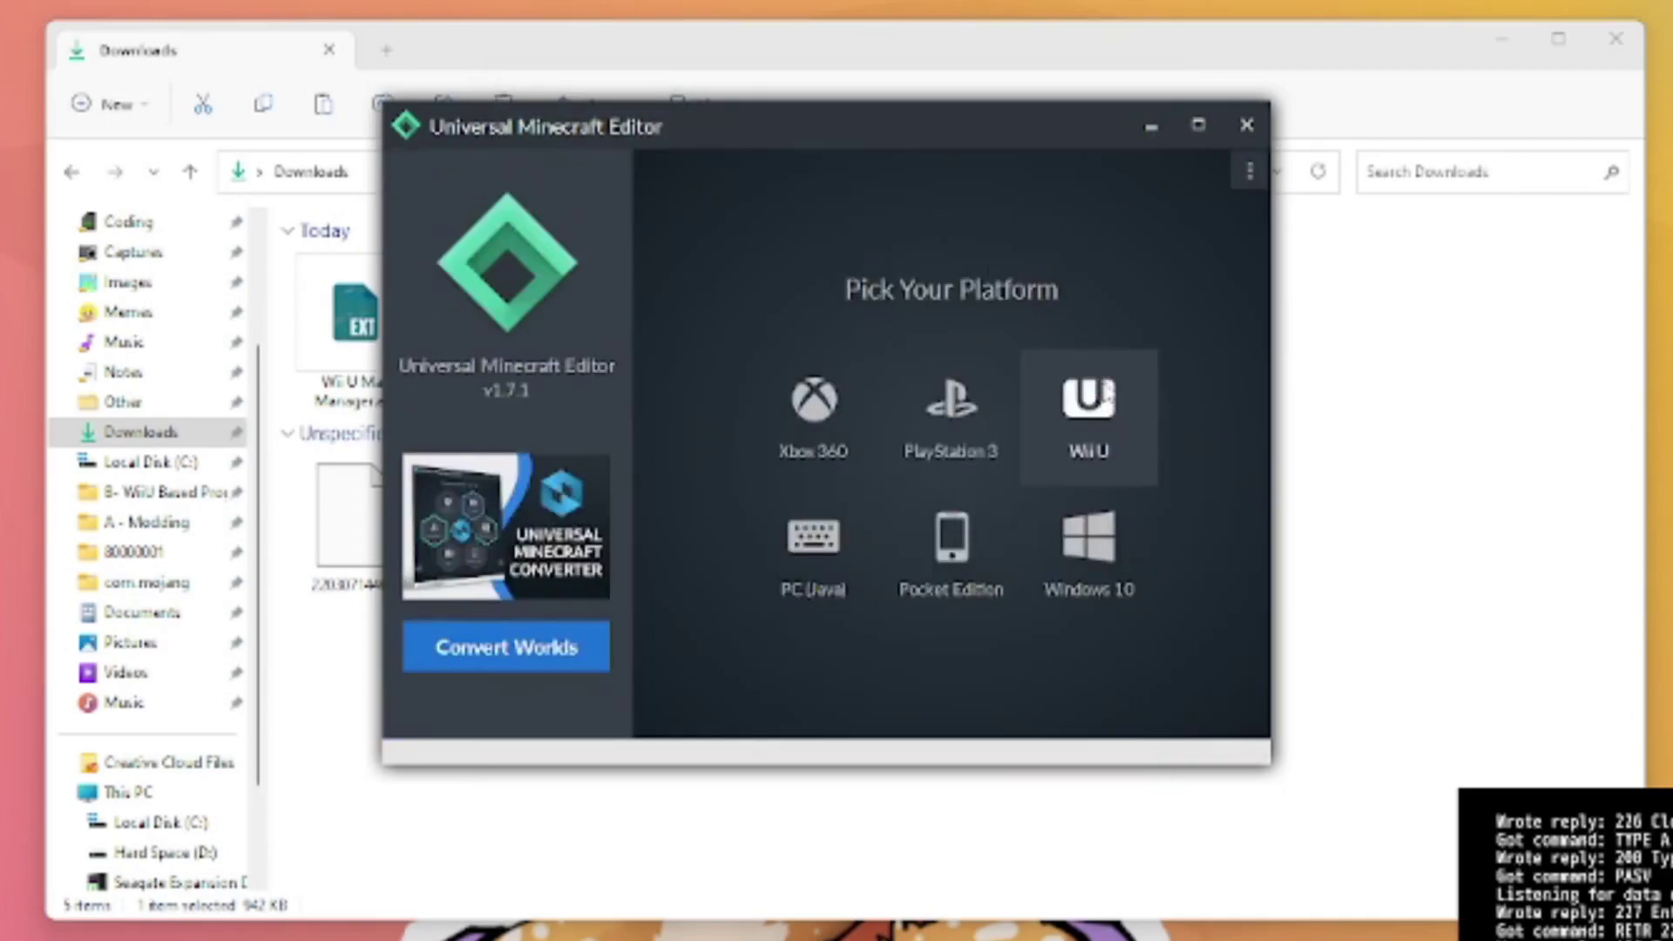
left_click(1089, 409)
left_click(462, 597)
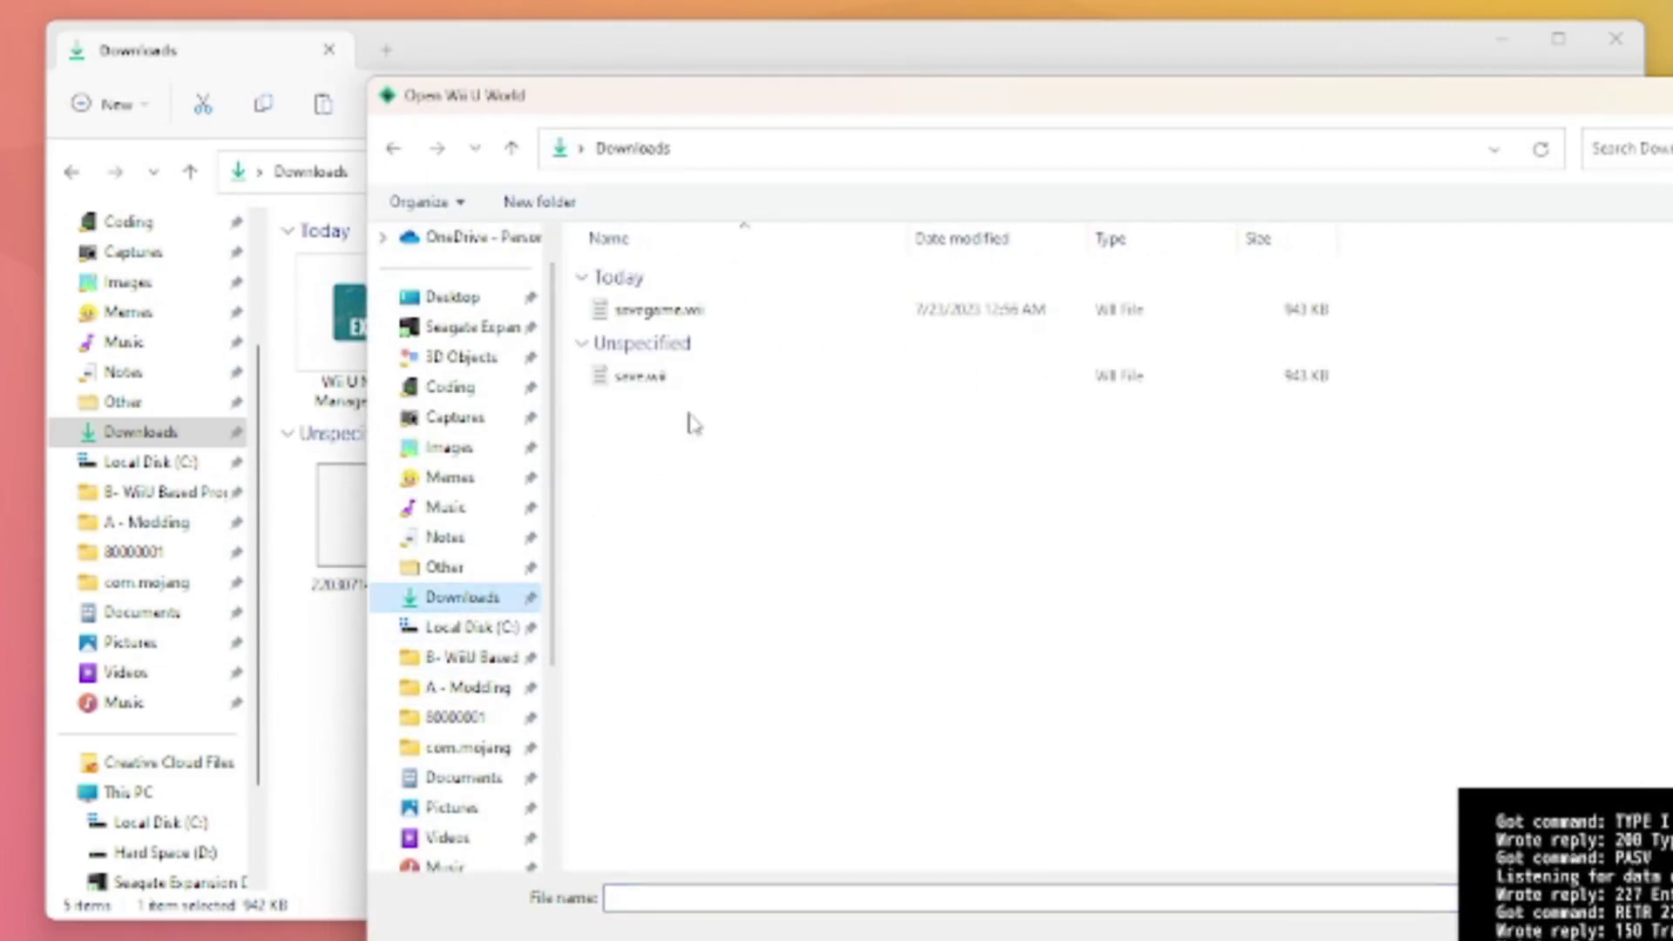
double_click(645, 375)
left_click(521, 270)
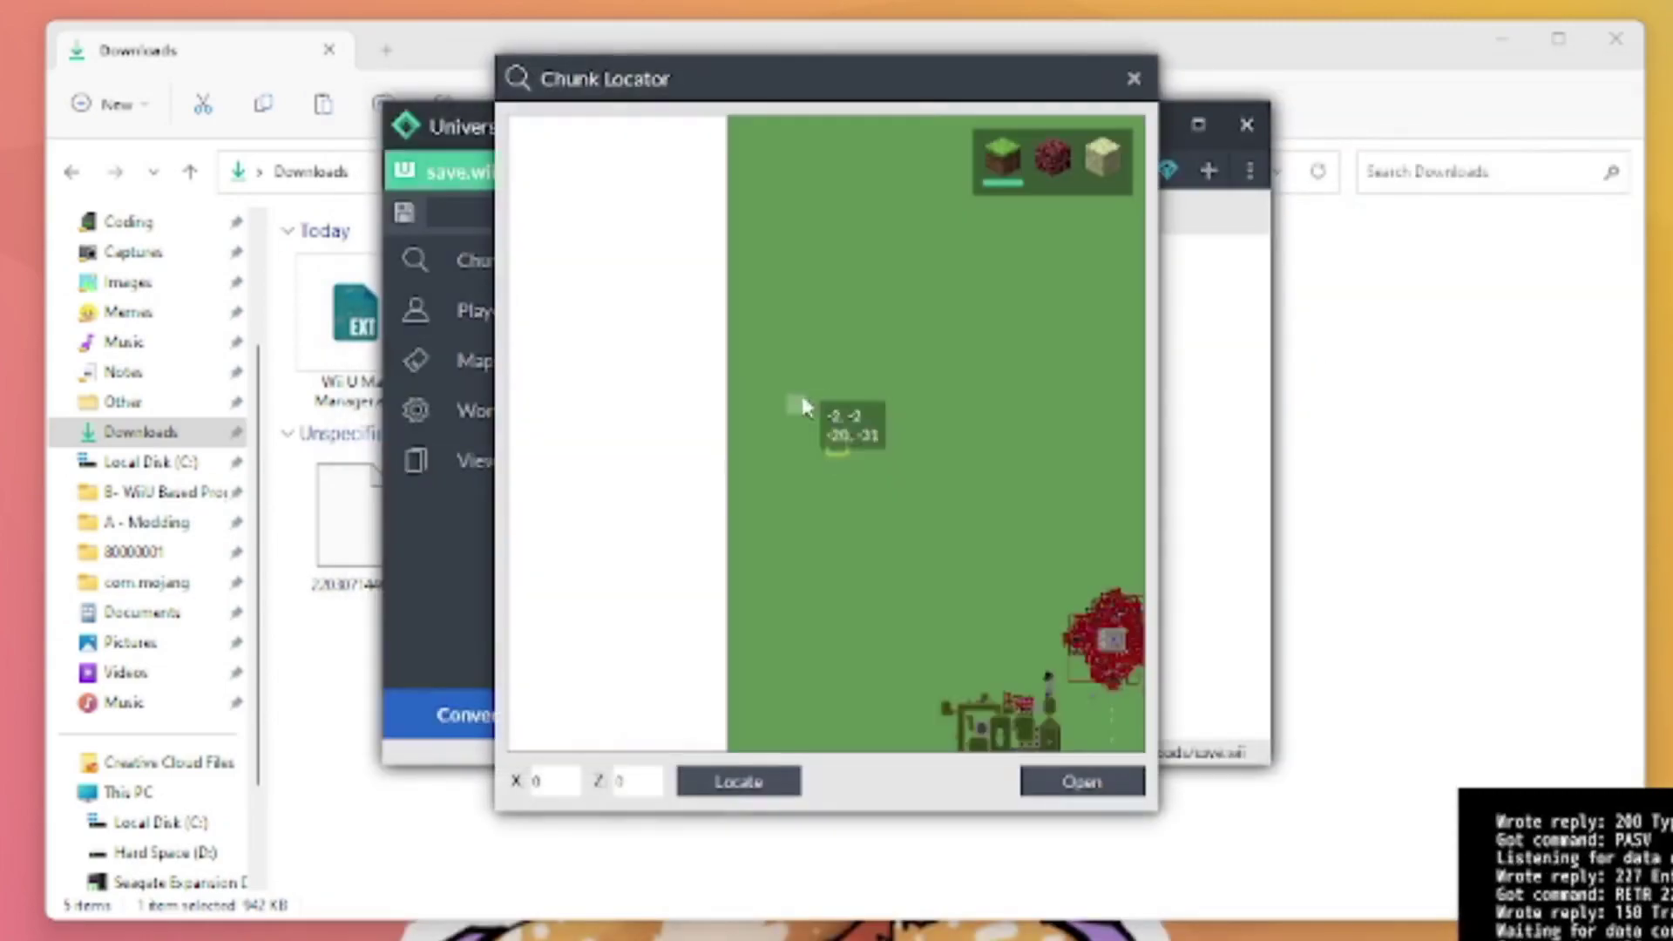
scroll(849, 568, "up", 2)
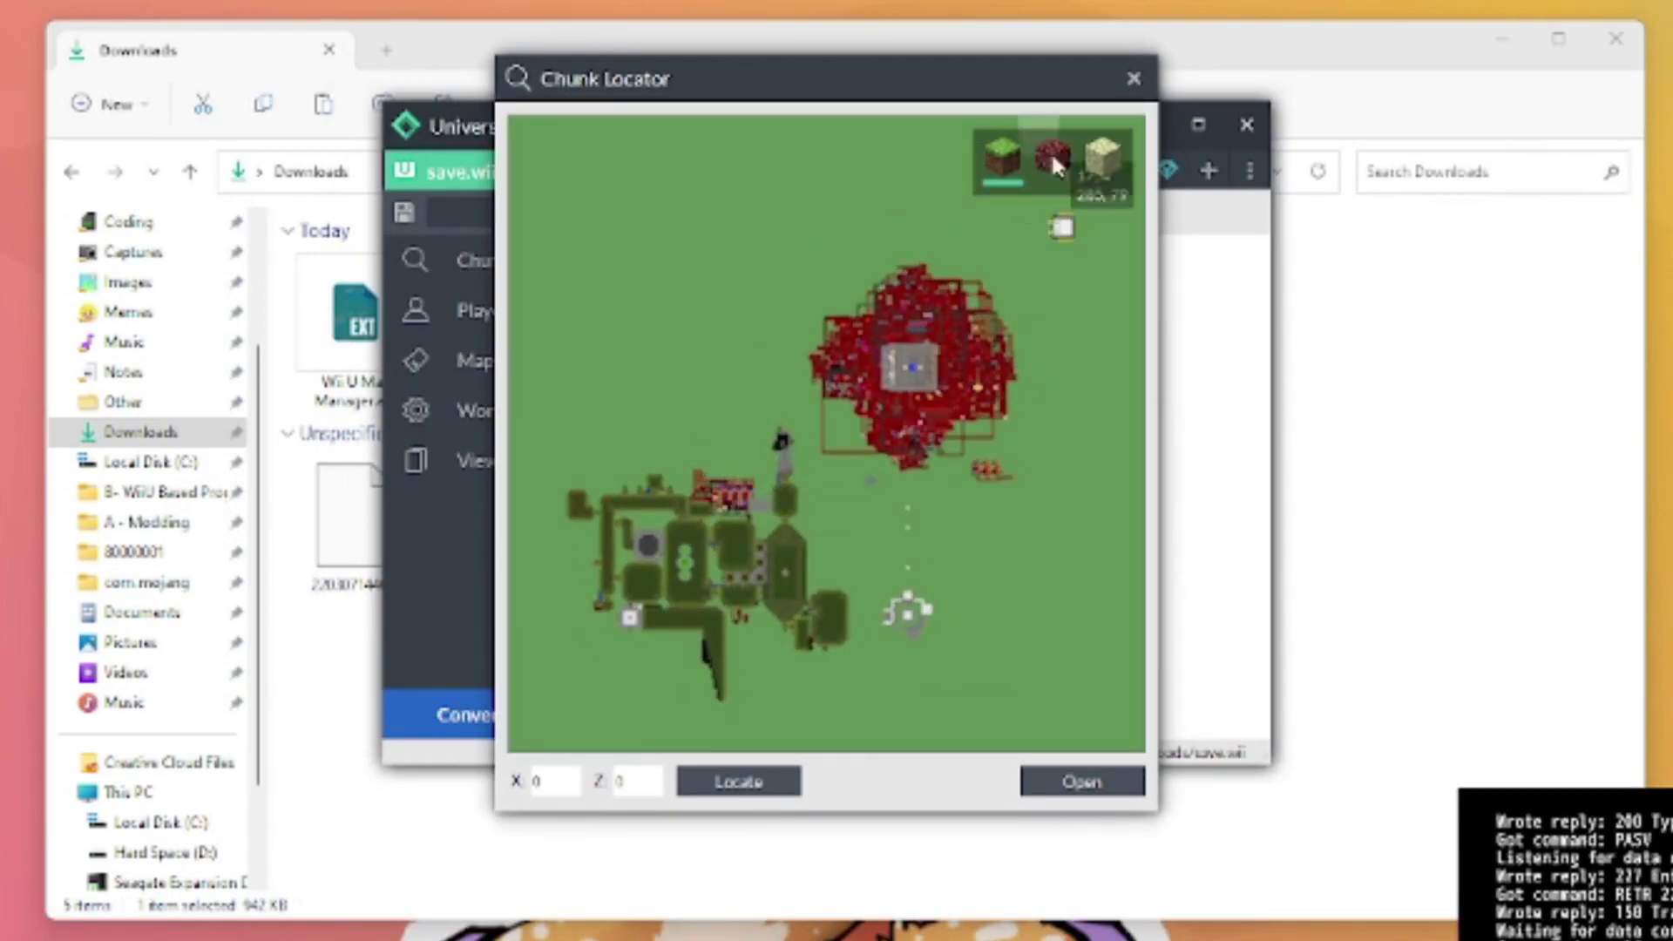
left_click(1134, 79)
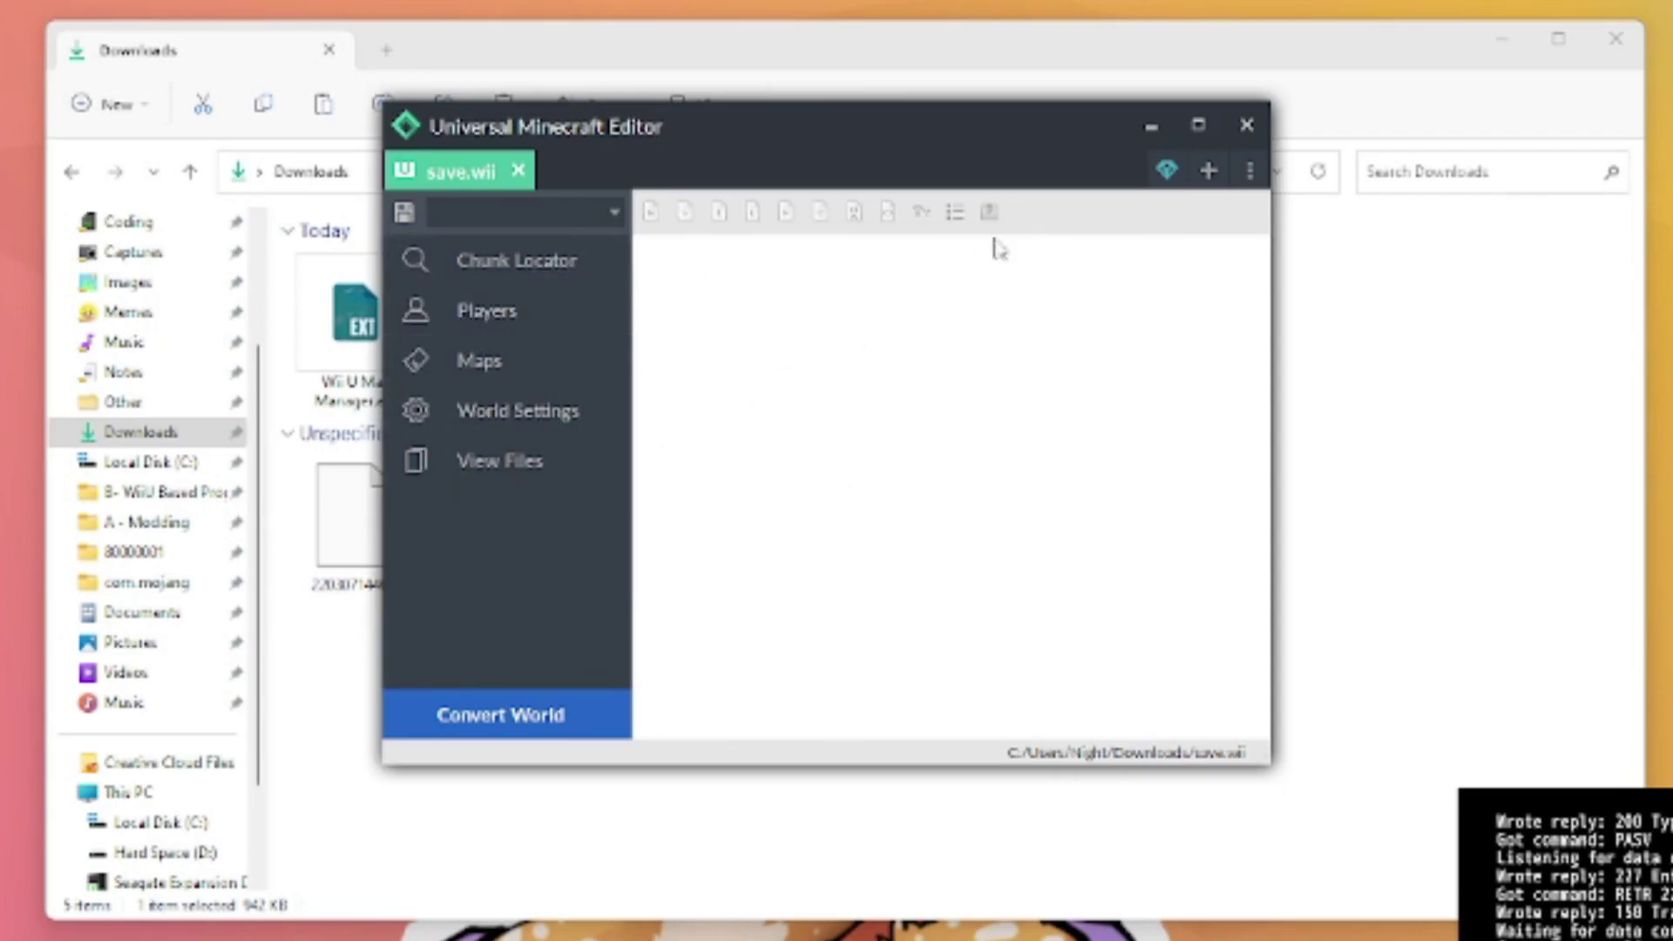
Close the editor, relaunch Wii U Map Manager, and choose Replace Save Data for Battlesnap WAVES : RS
left_click(1247, 127)
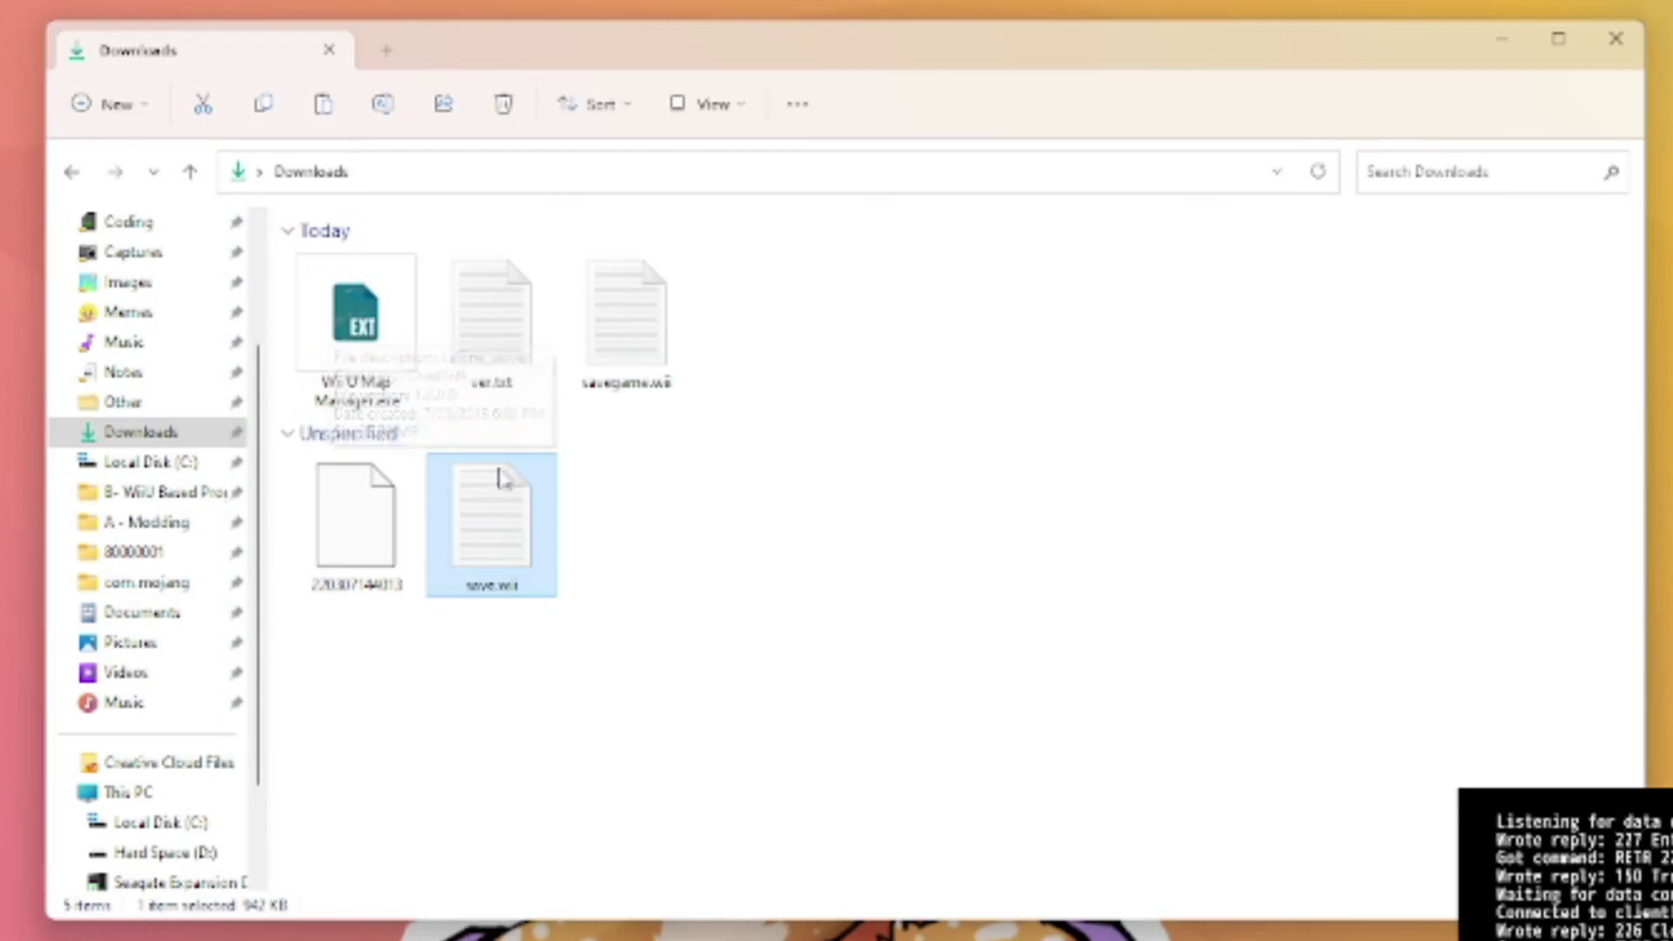
left_click(421, 394)
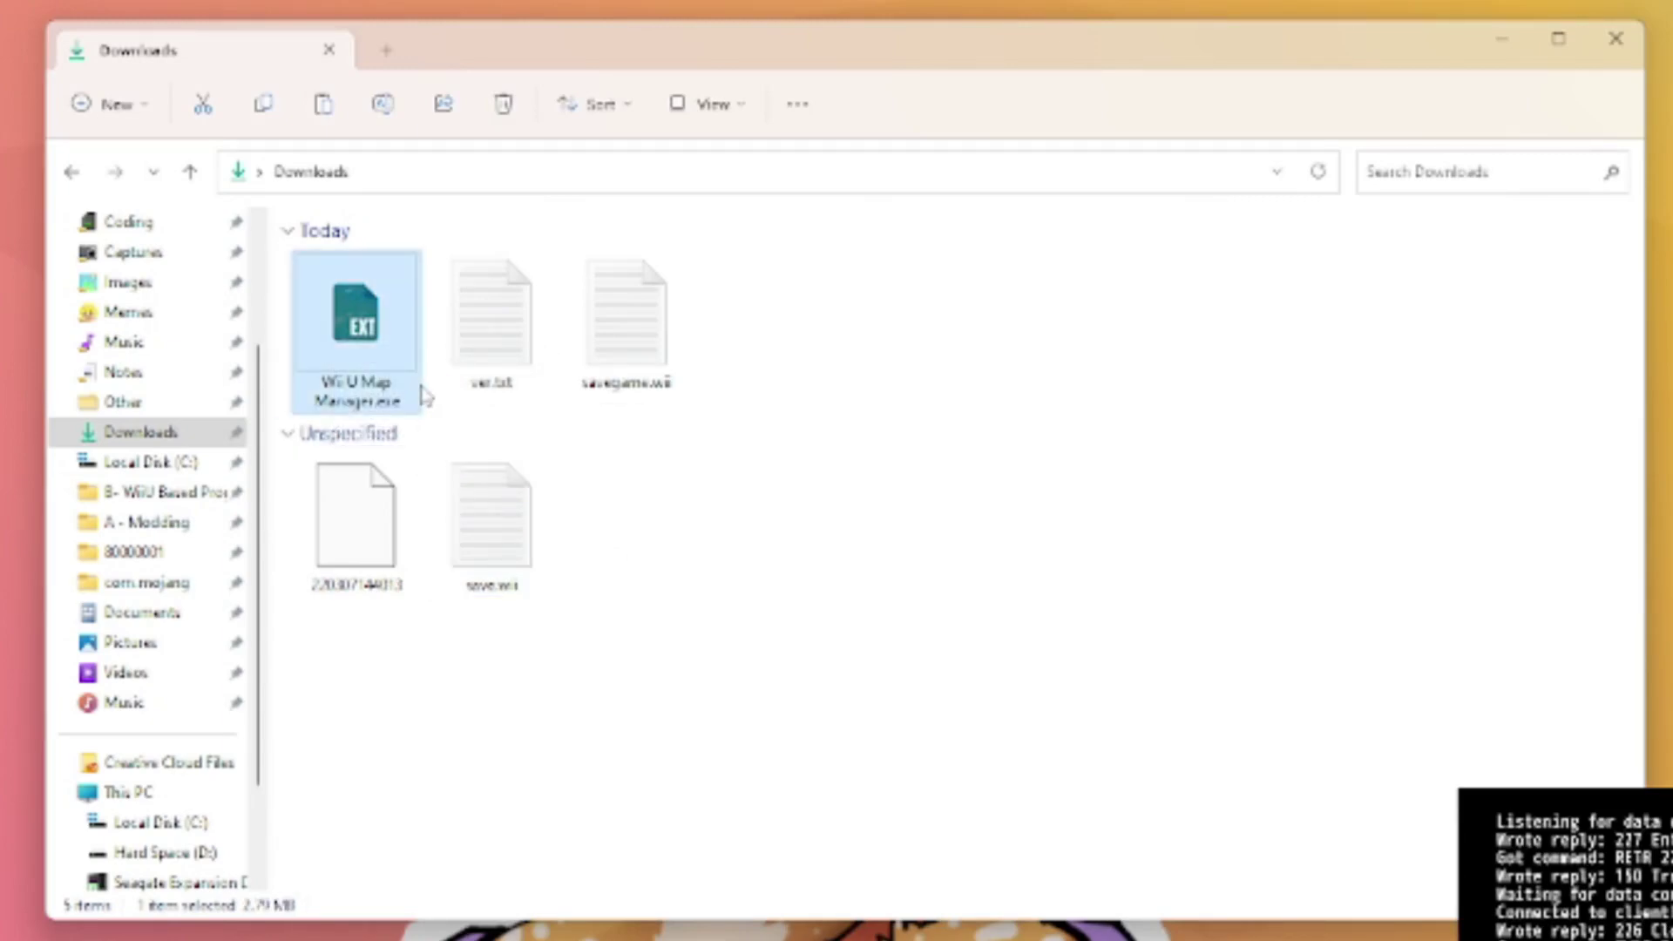
double_click(424, 394)
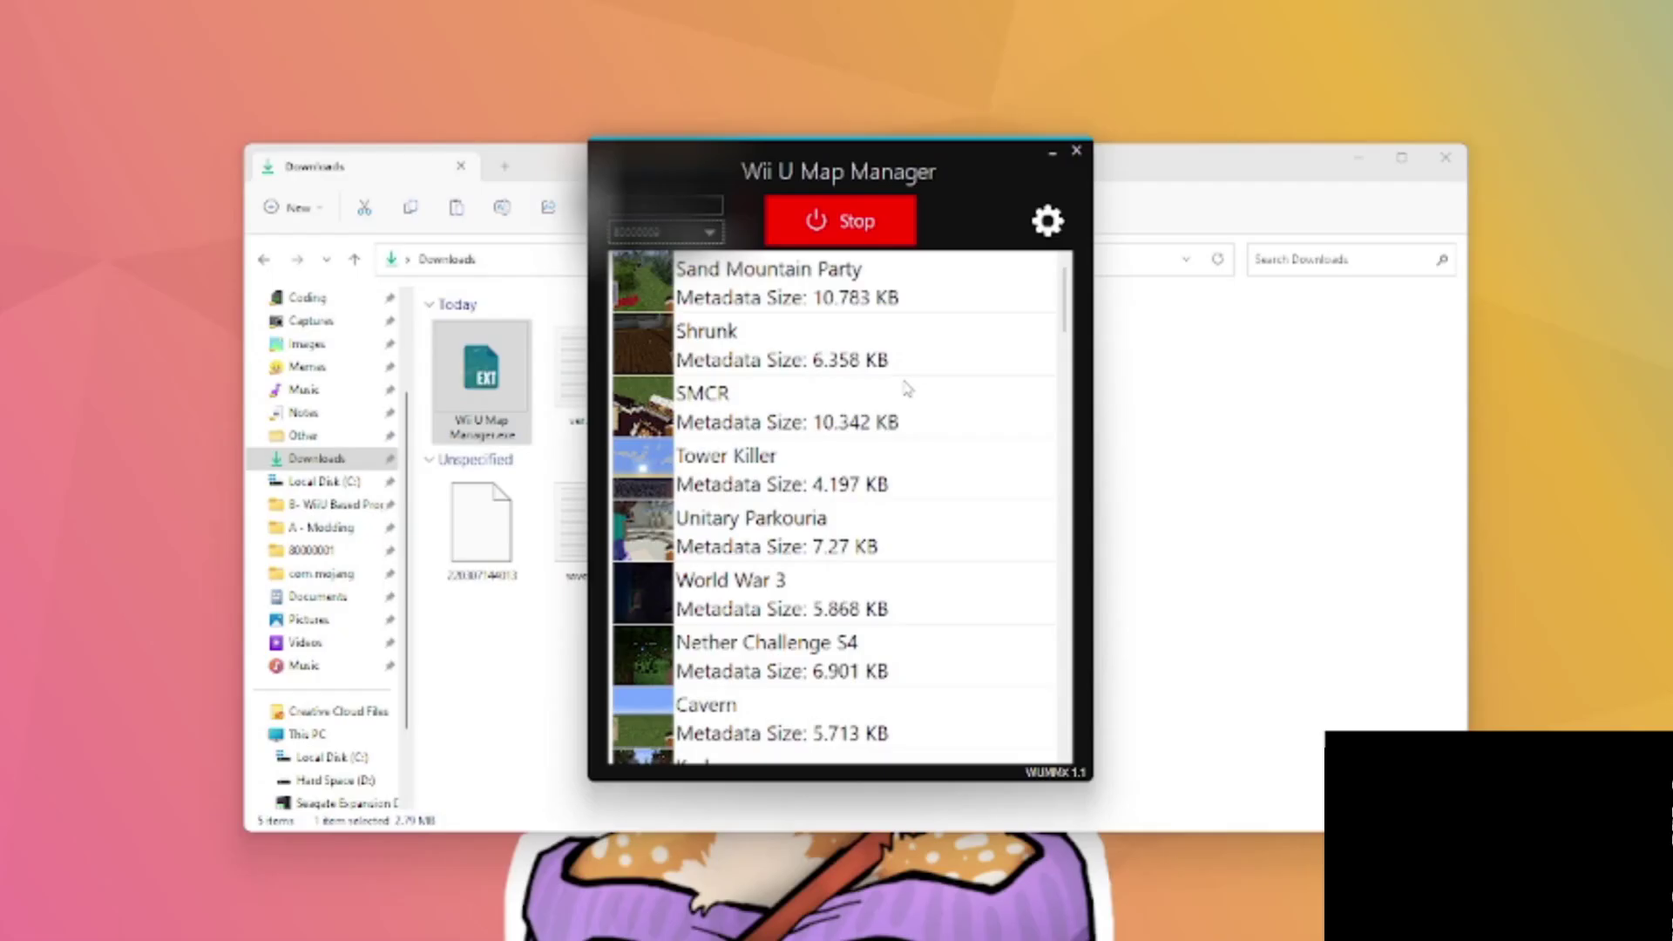
scroll(907, 390, "down", 15)
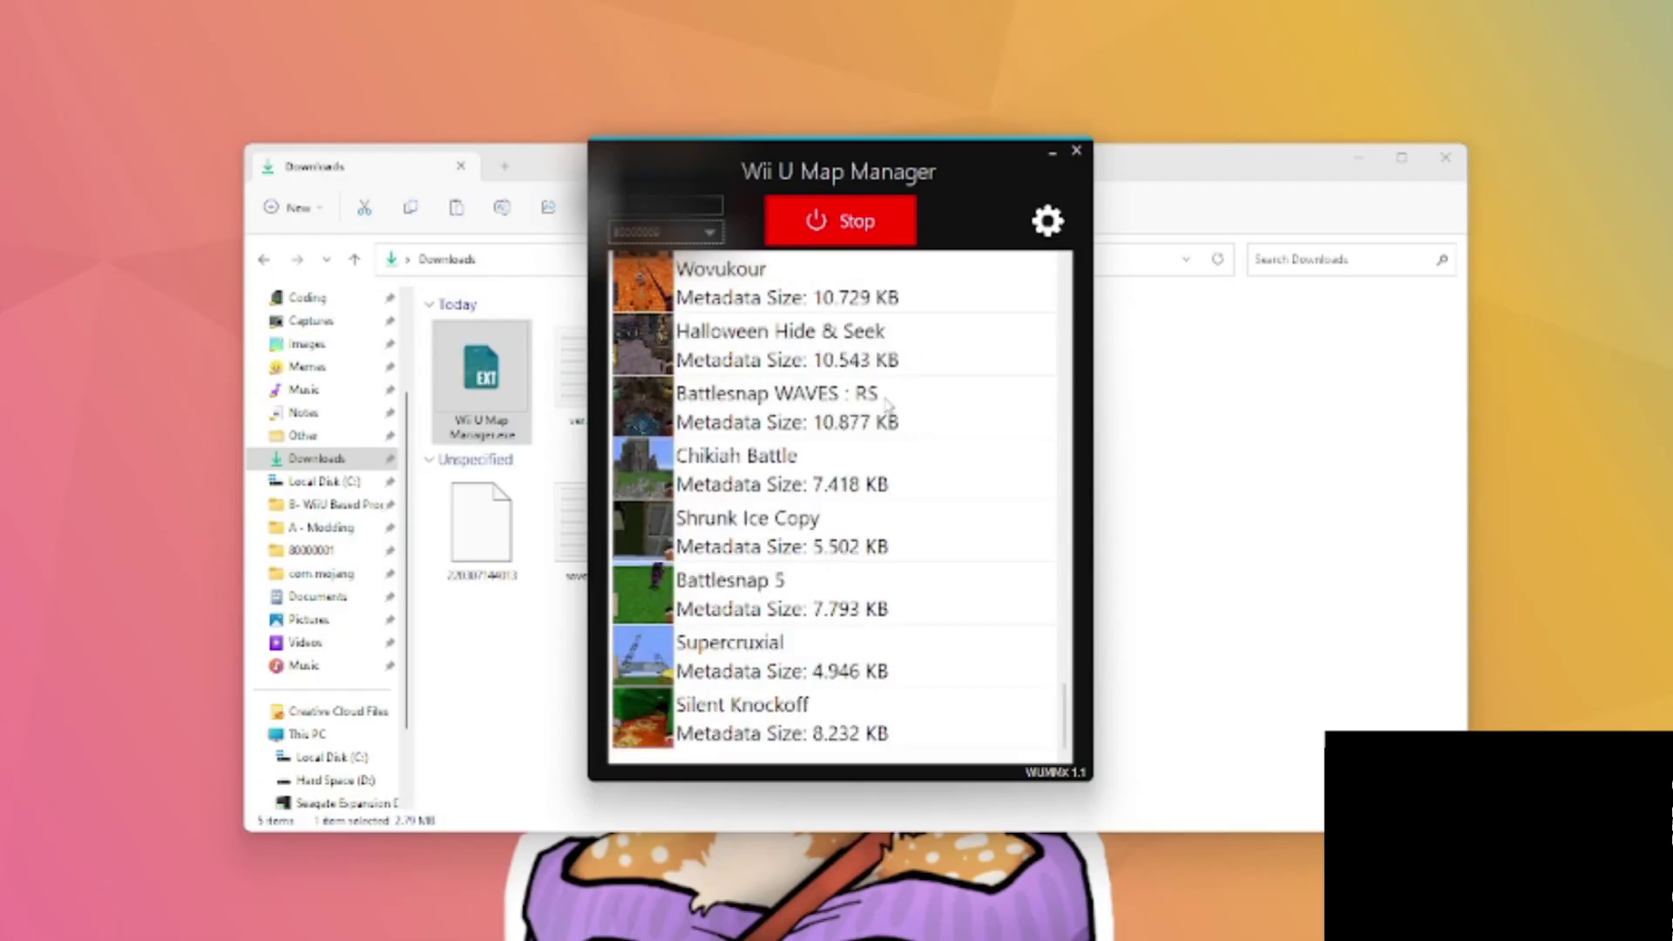
double_click(817, 422)
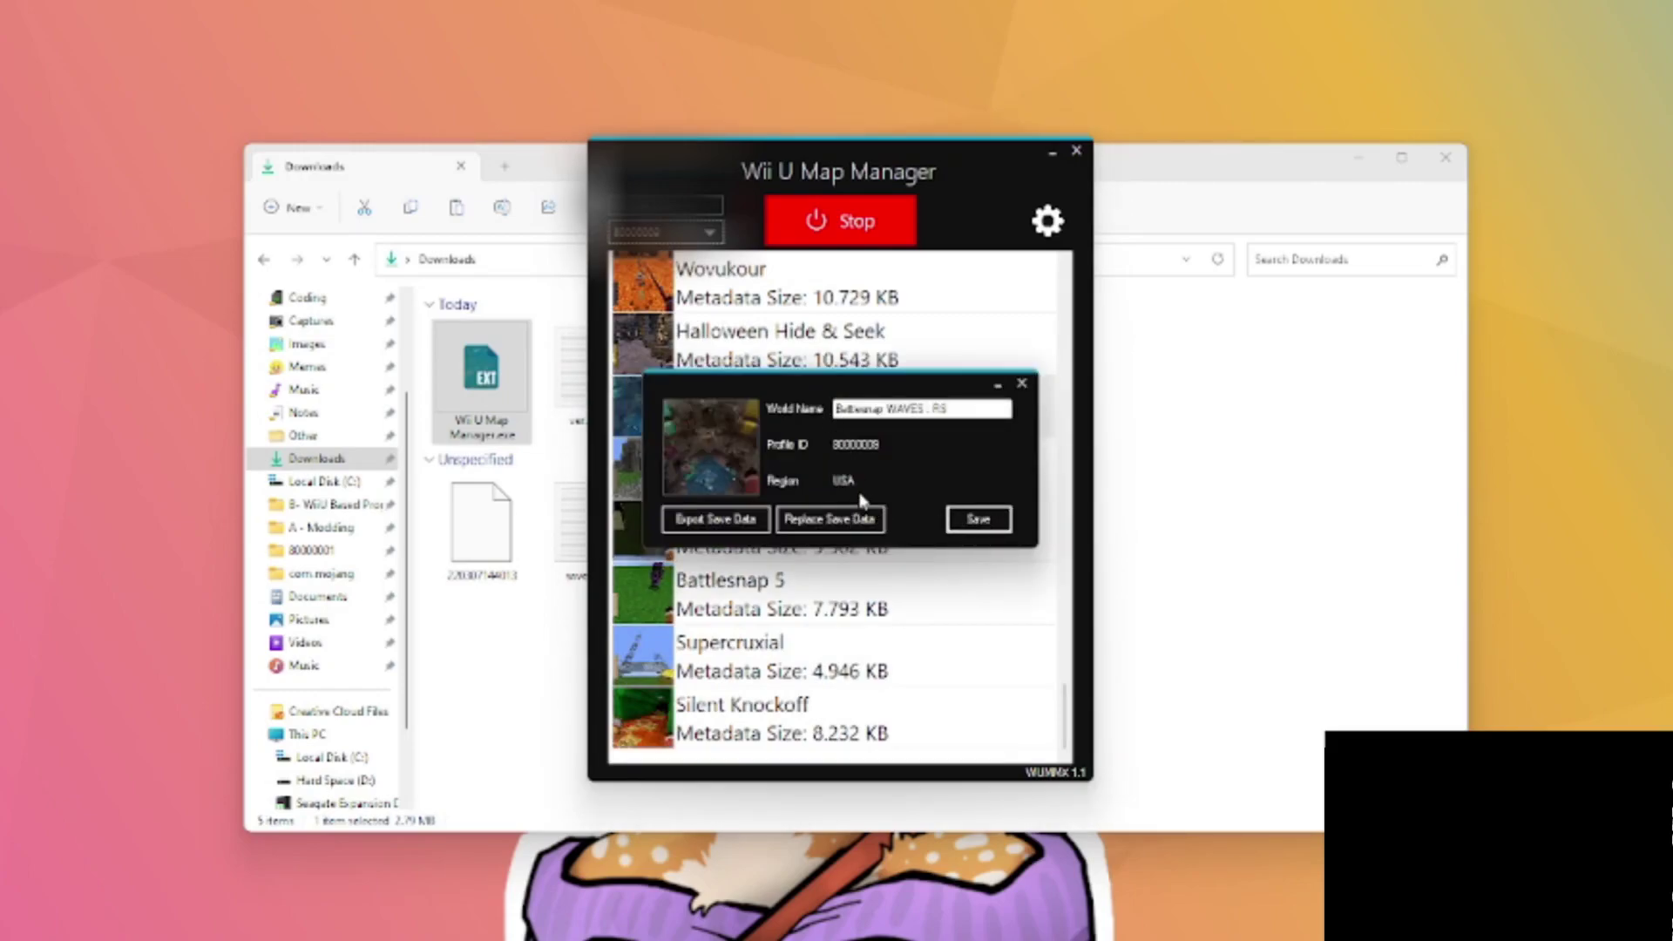
left_click(858, 521)
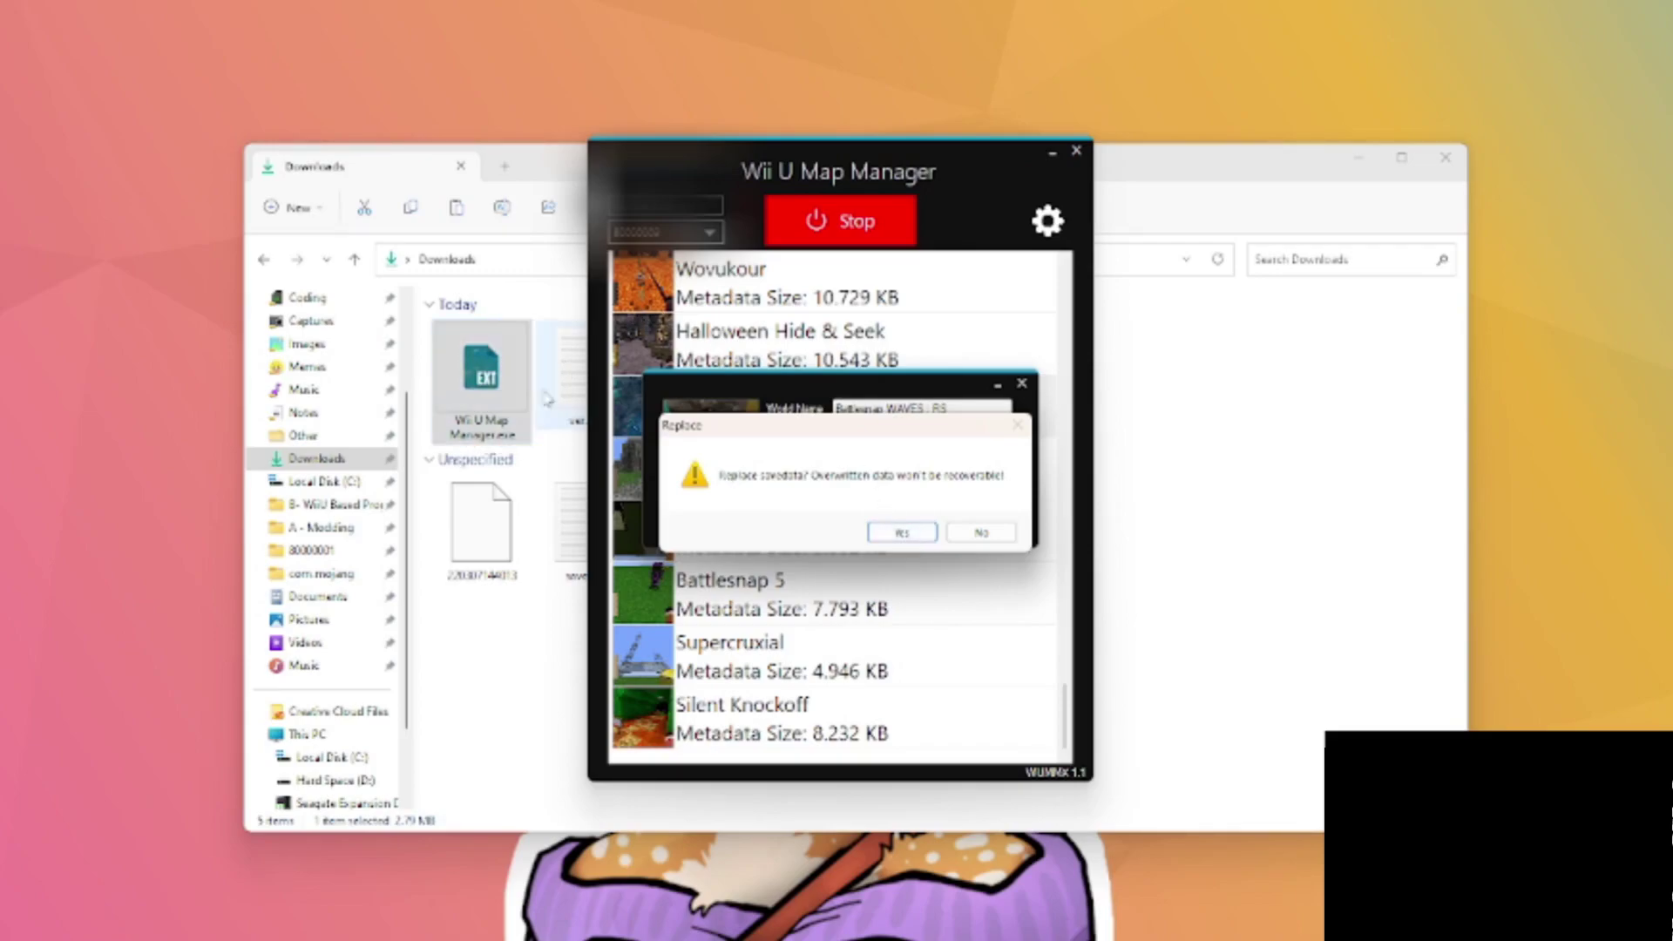
Confirm the overwrite with savegame.wii, save the world to the Wii U, and close its details
left_click(901, 531)
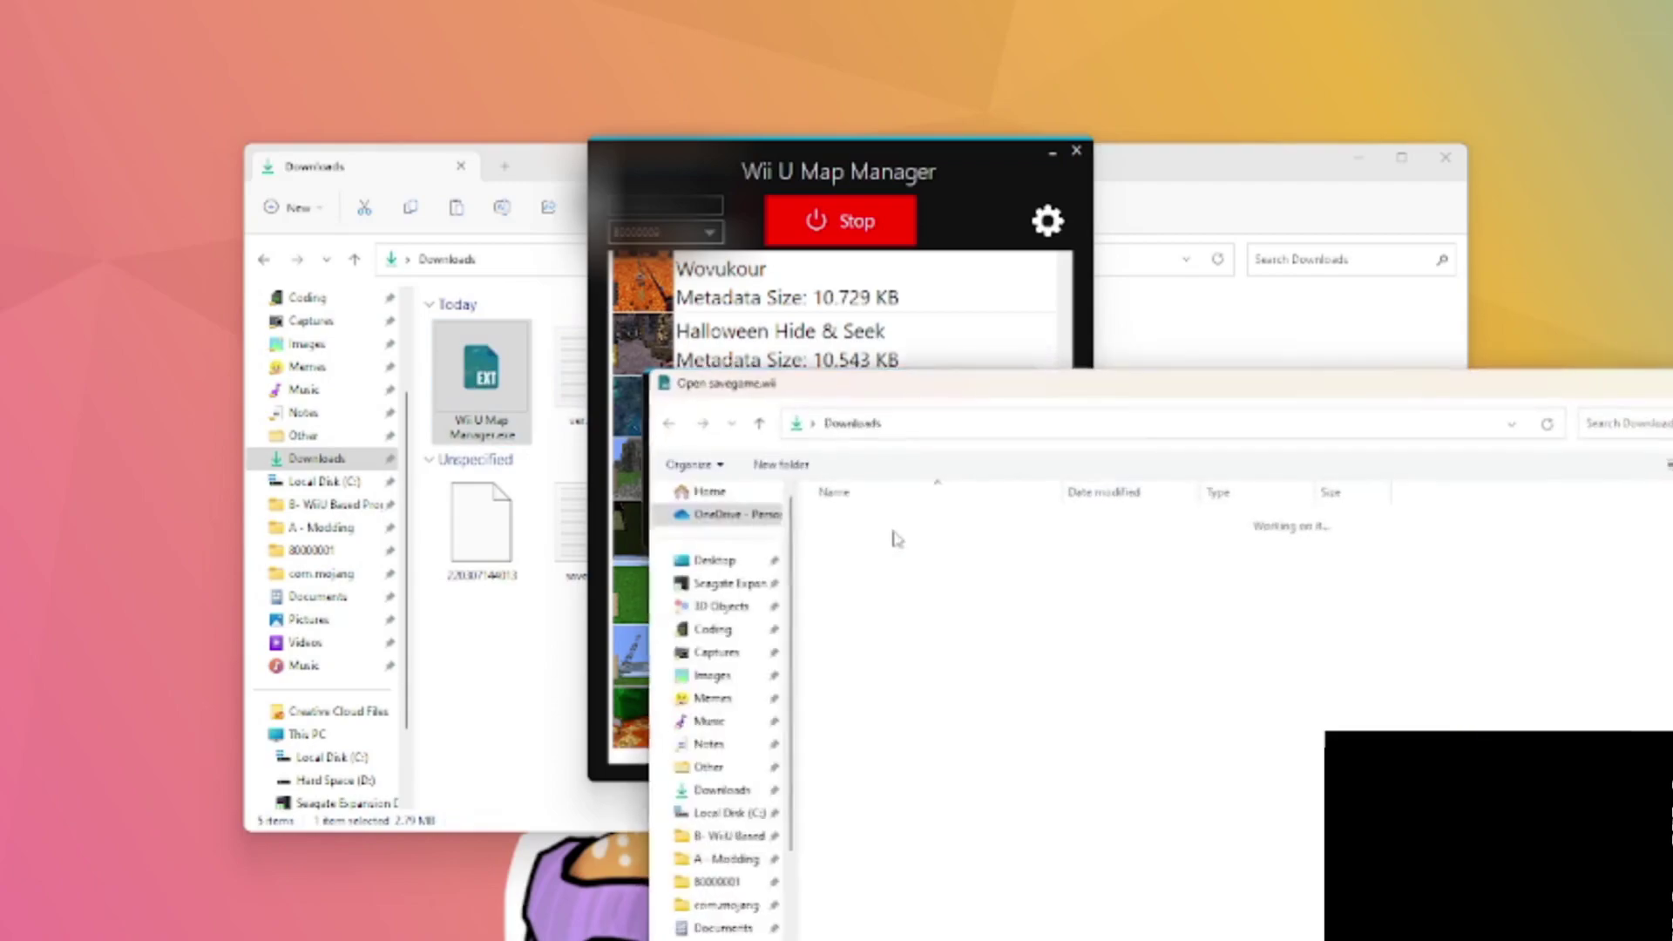
double_click(900, 558)
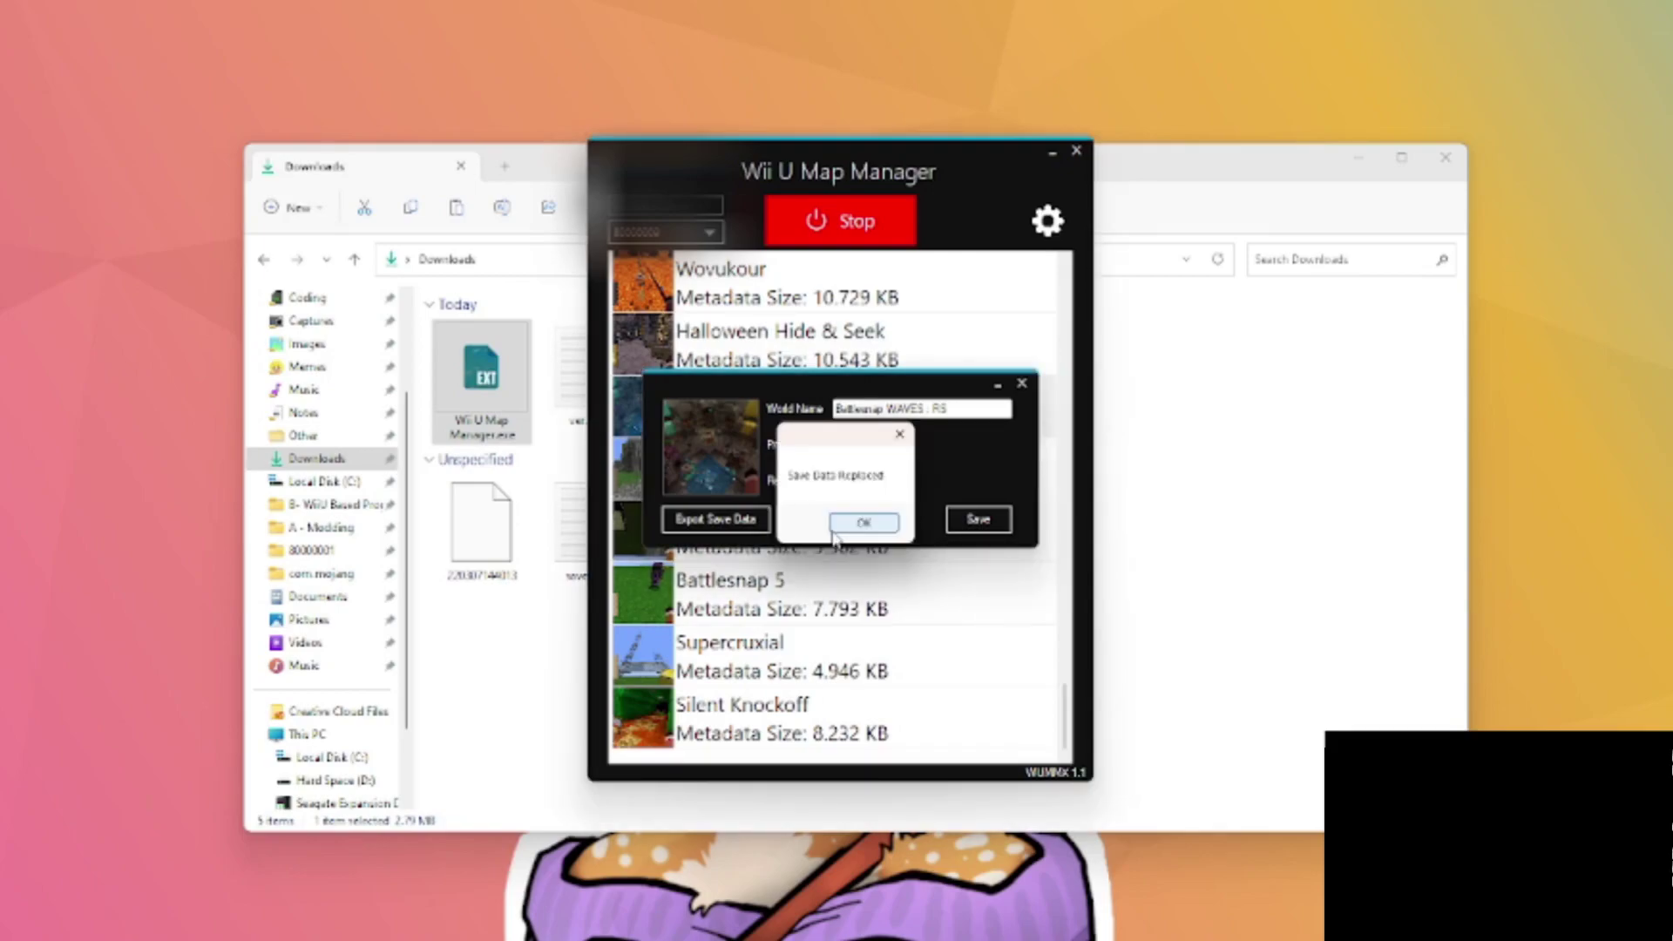
left_click(835, 528)
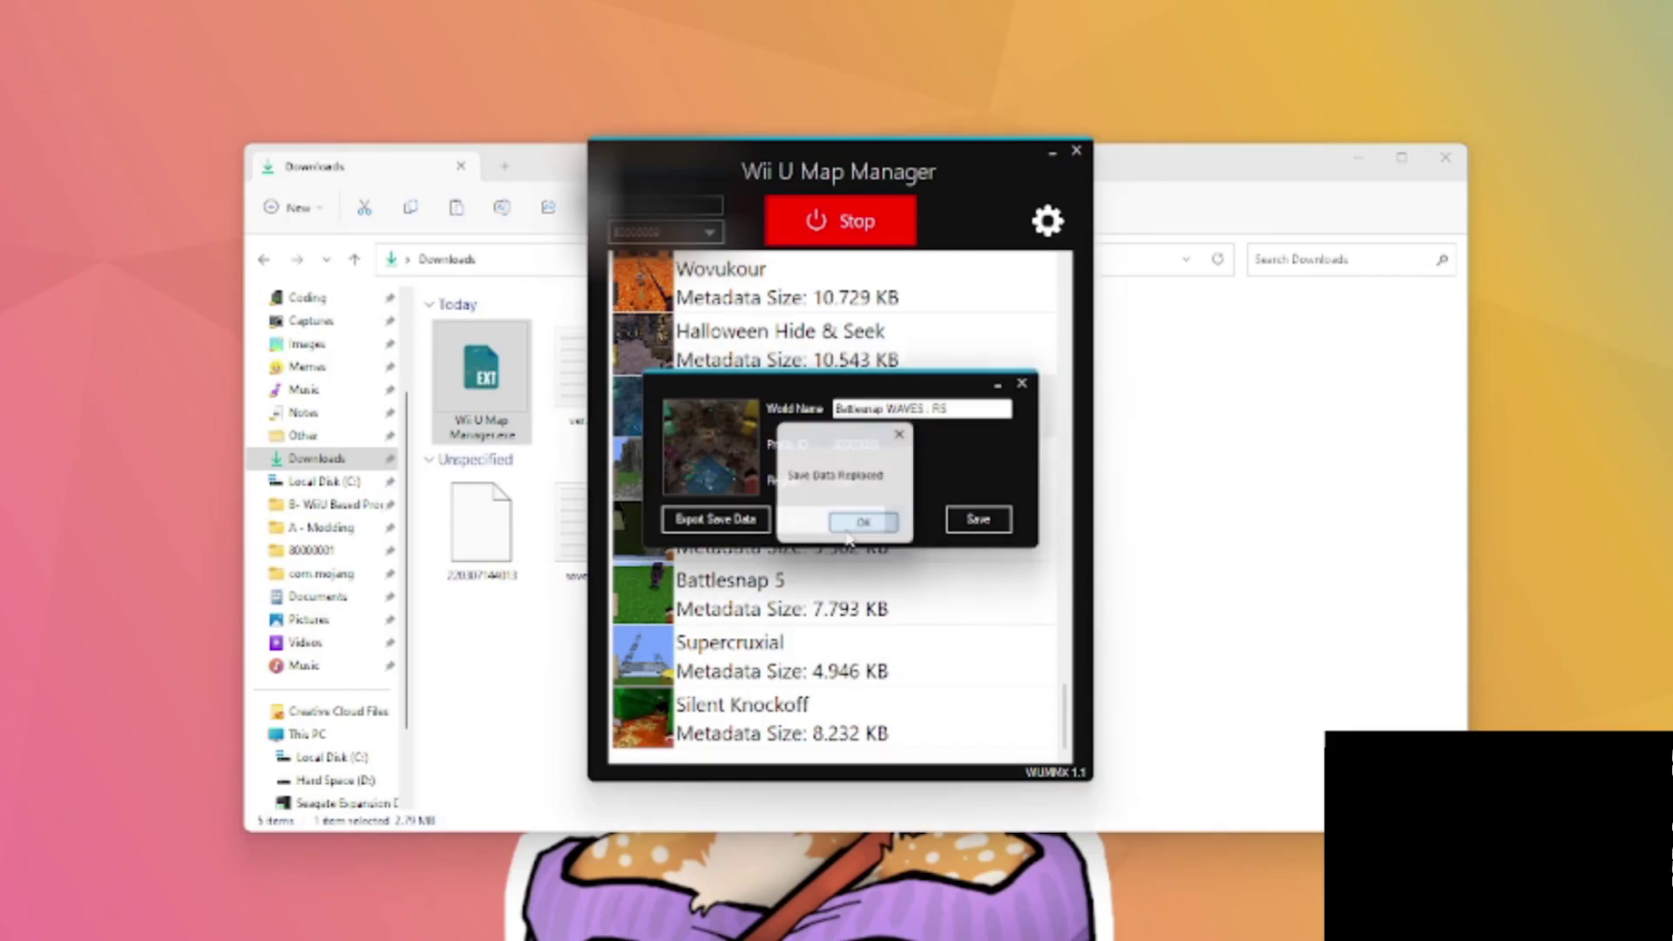
left_click(979, 519)
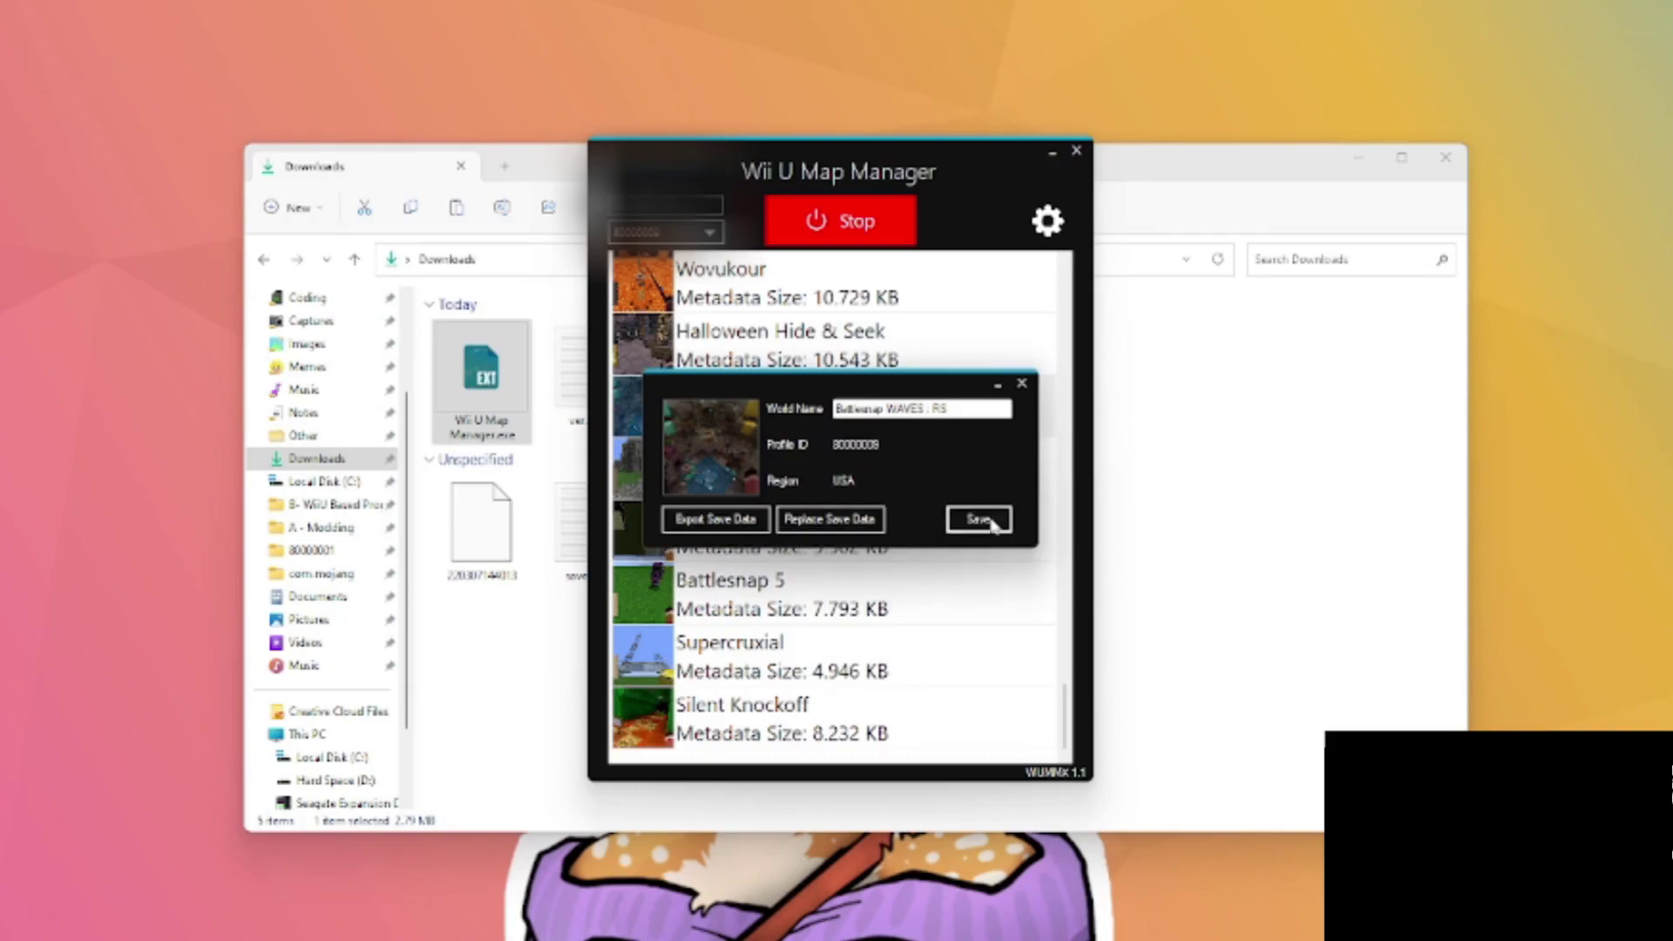
left_click(992, 521)
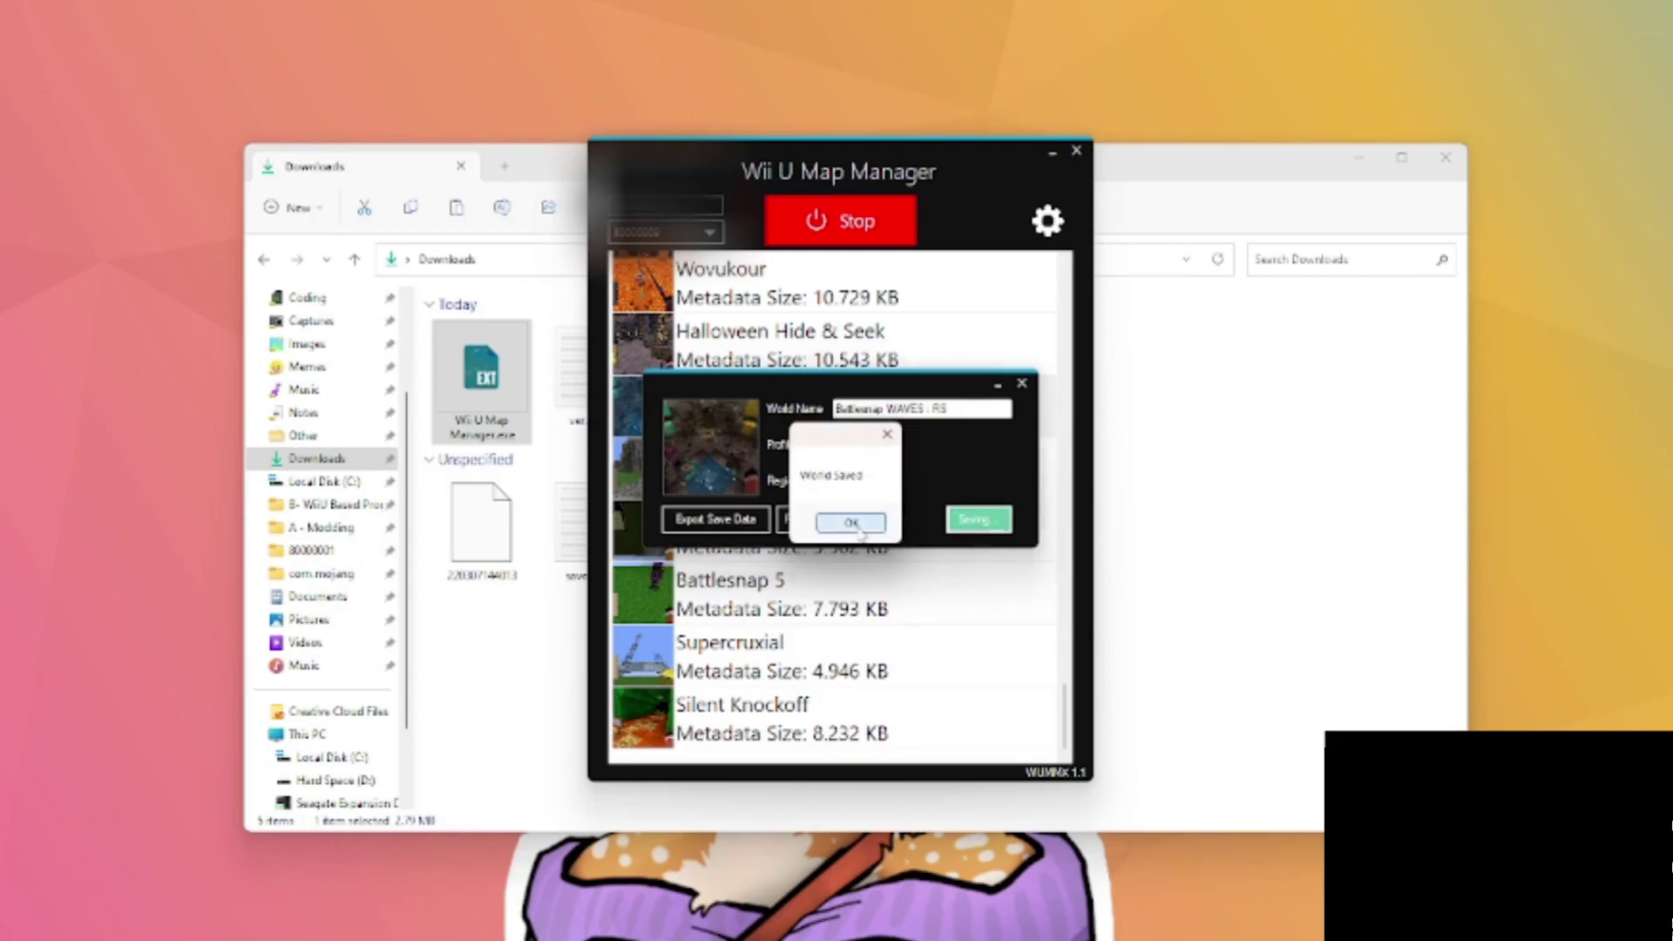
left_click(852, 523)
left_click(1025, 385)
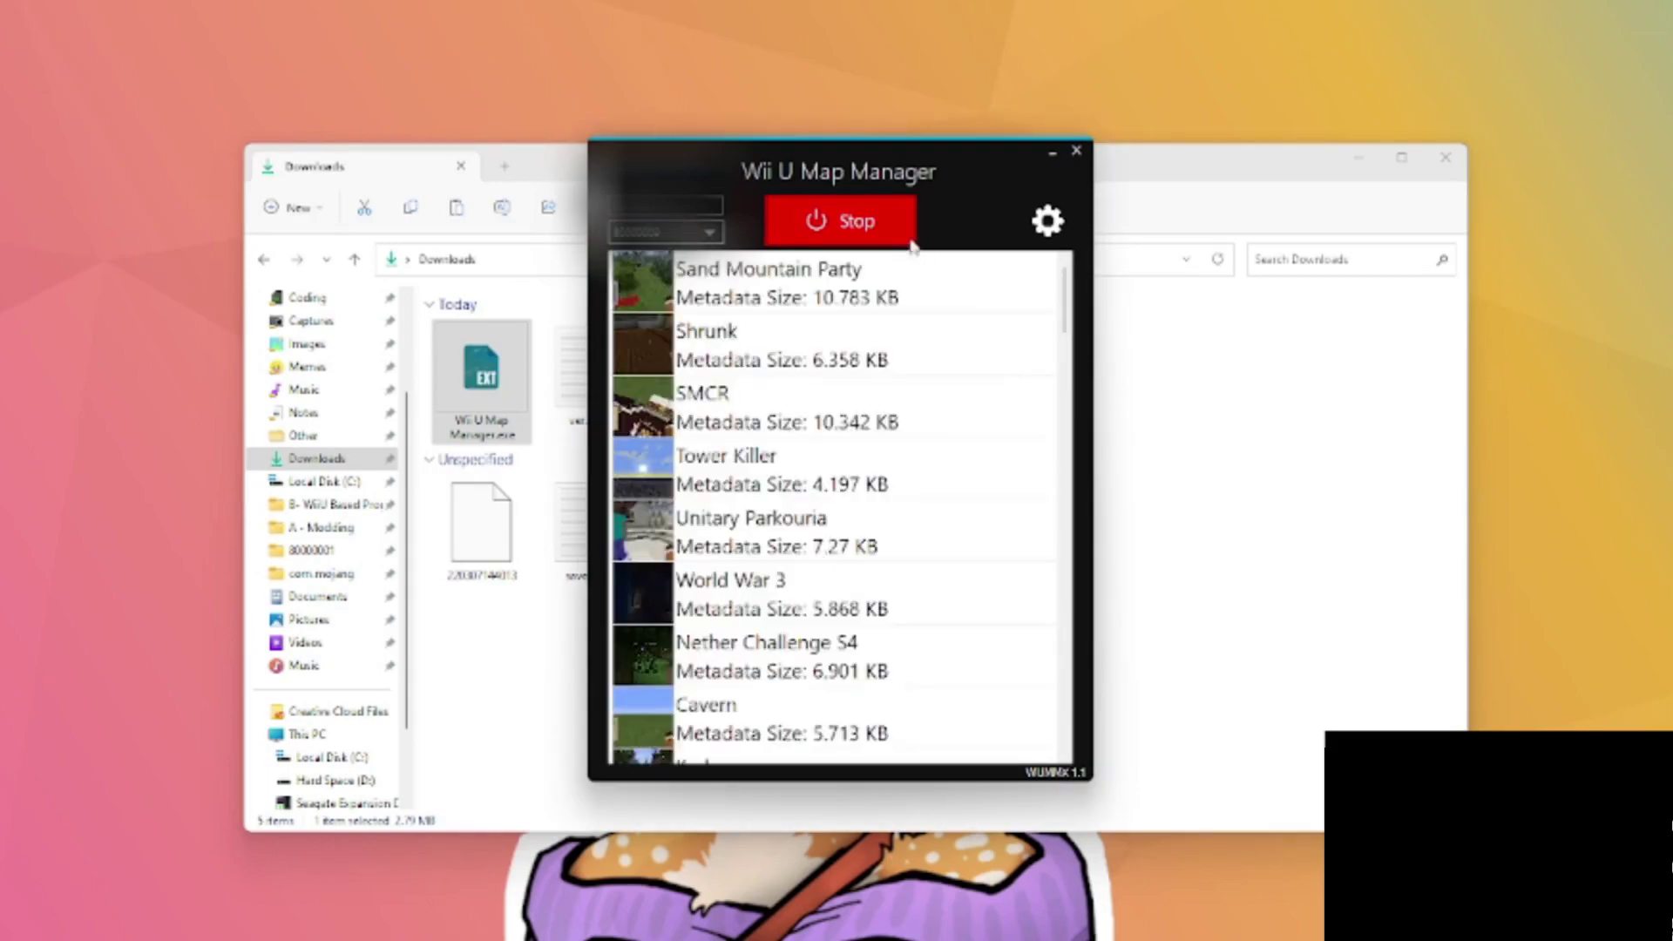
Stop the Map Manager connection, log WinSCP into the saved WiiU site, and maximize the window
left_click(872, 228)
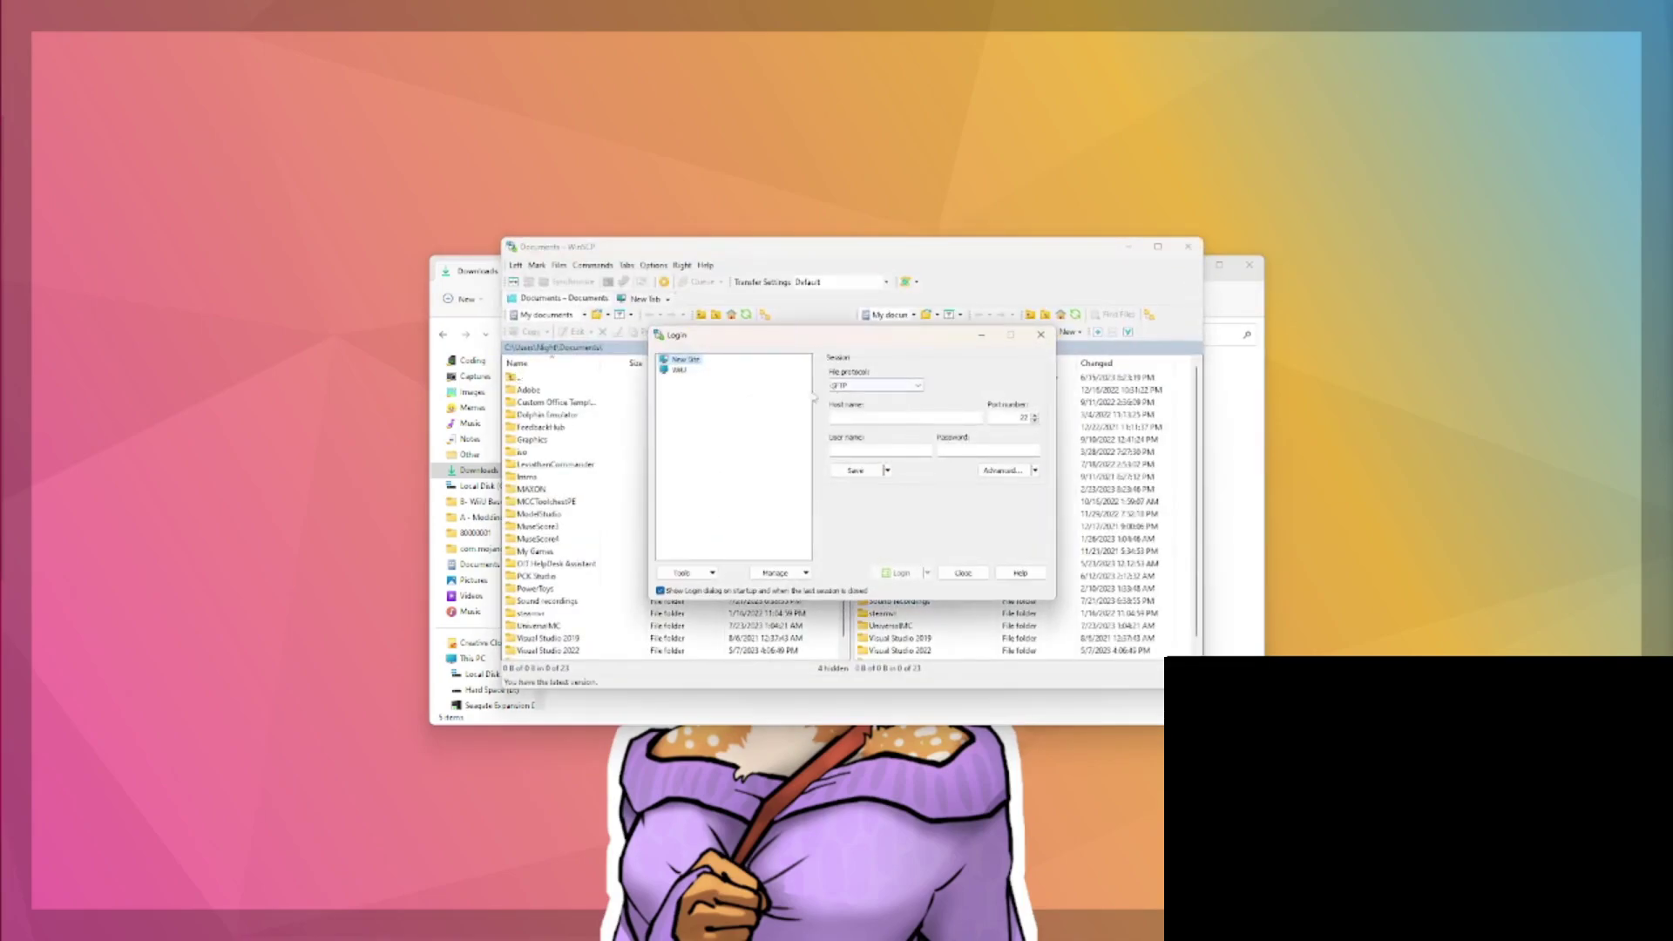
left_click(679, 370)
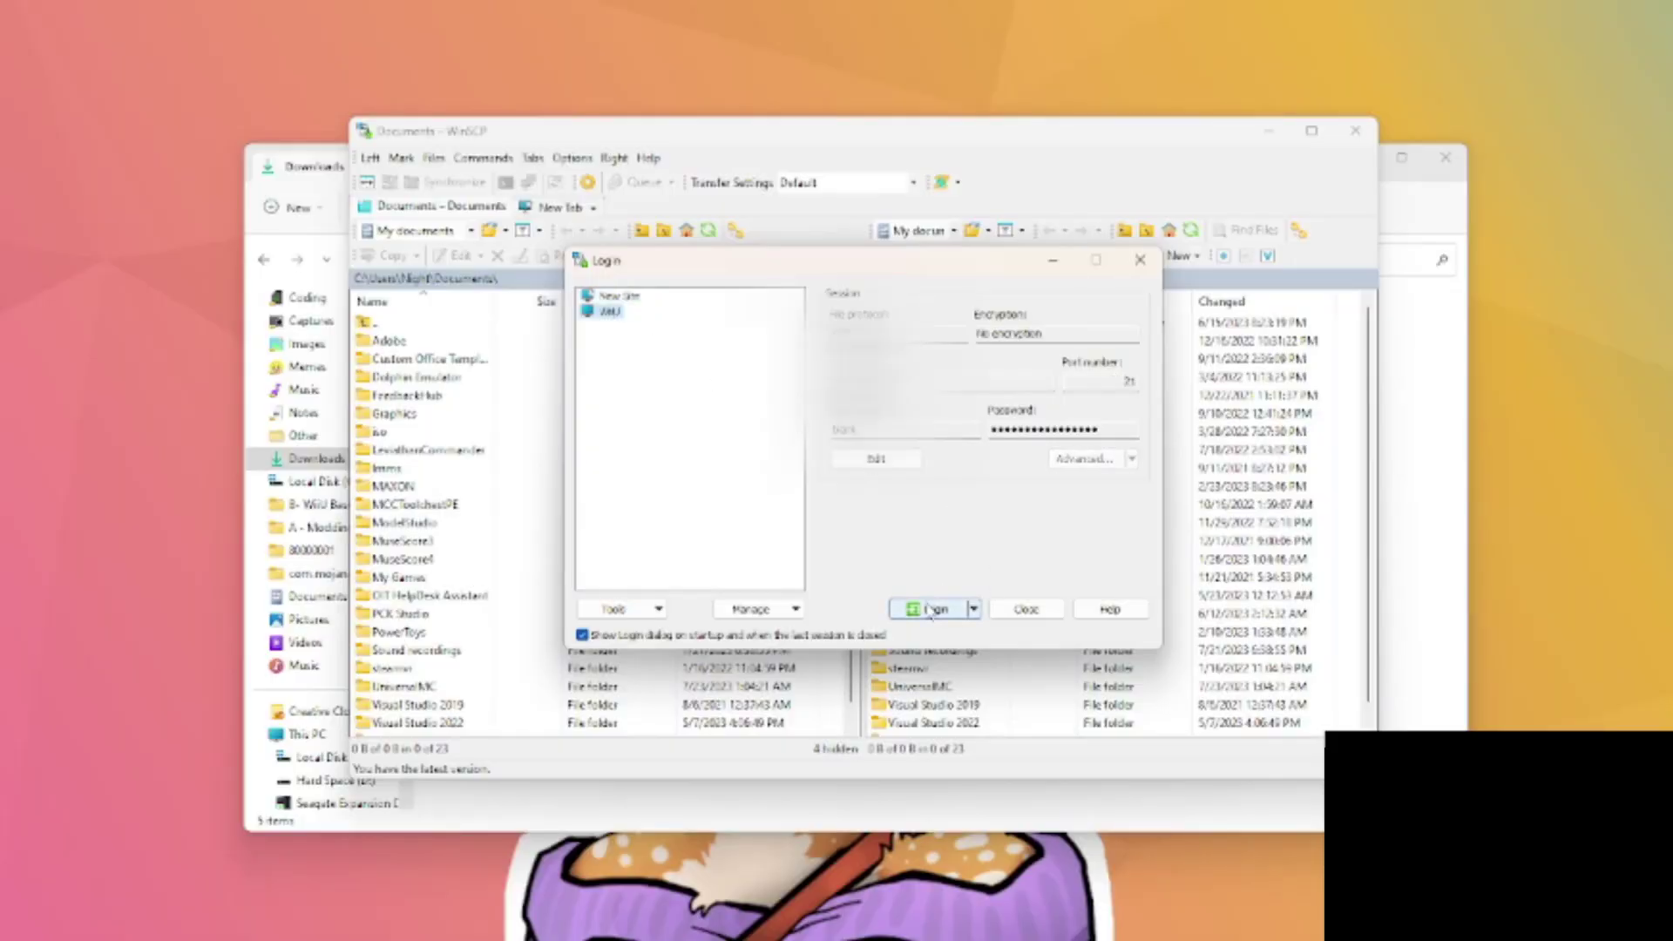
left_click(900, 573)
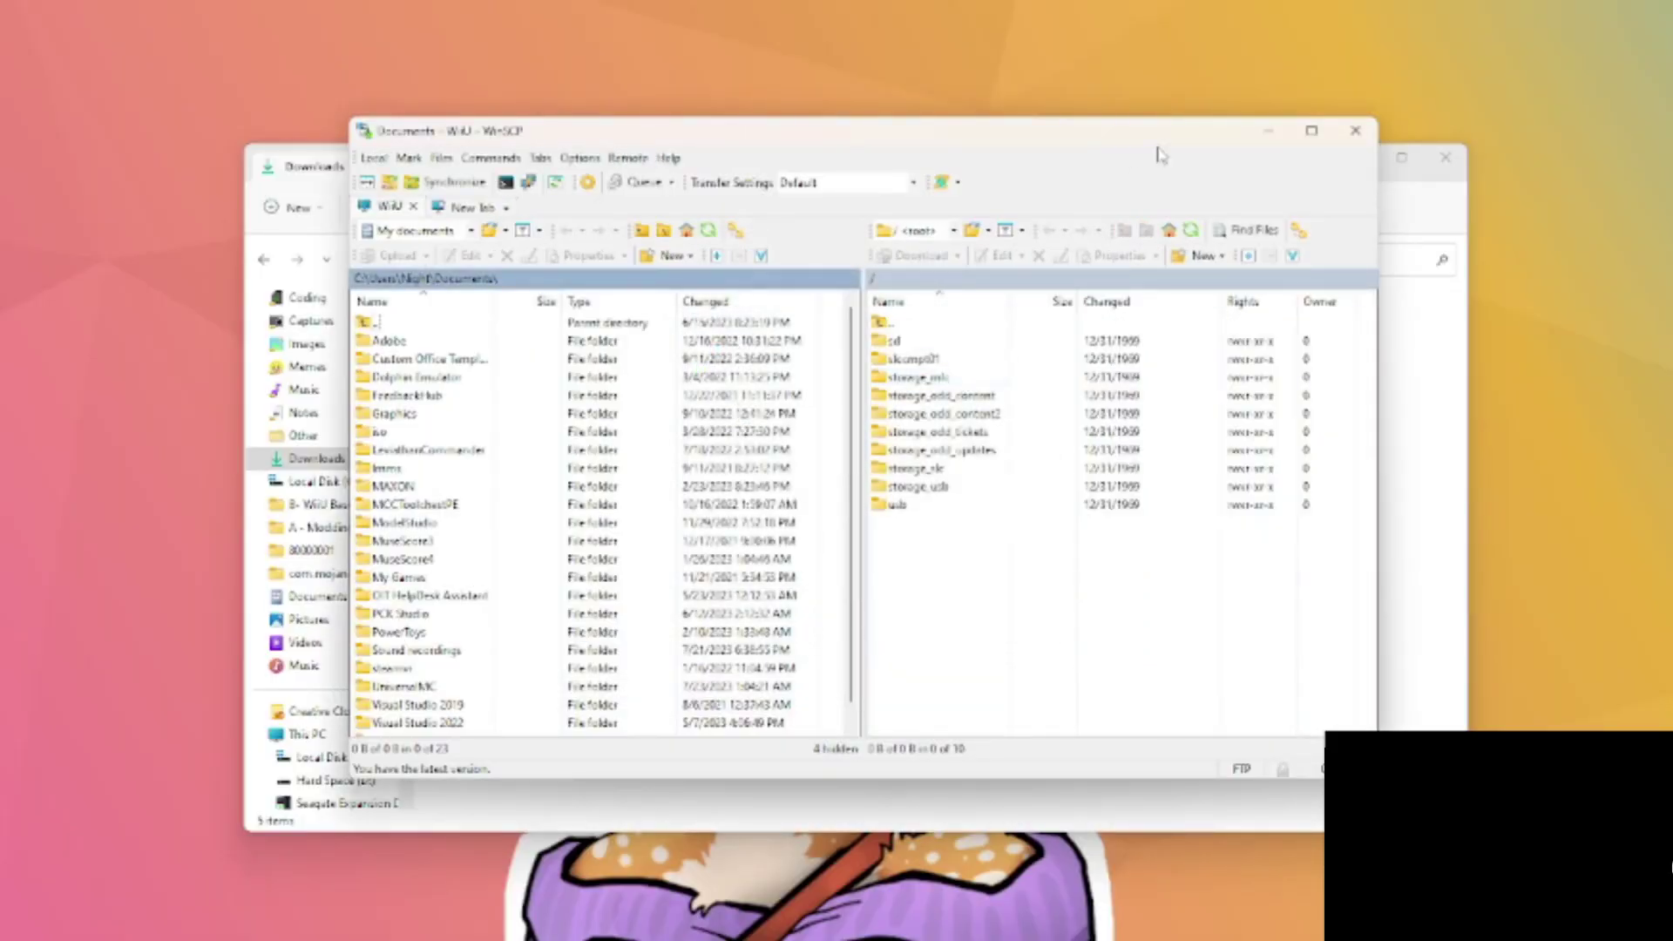
left_click(1311, 132)
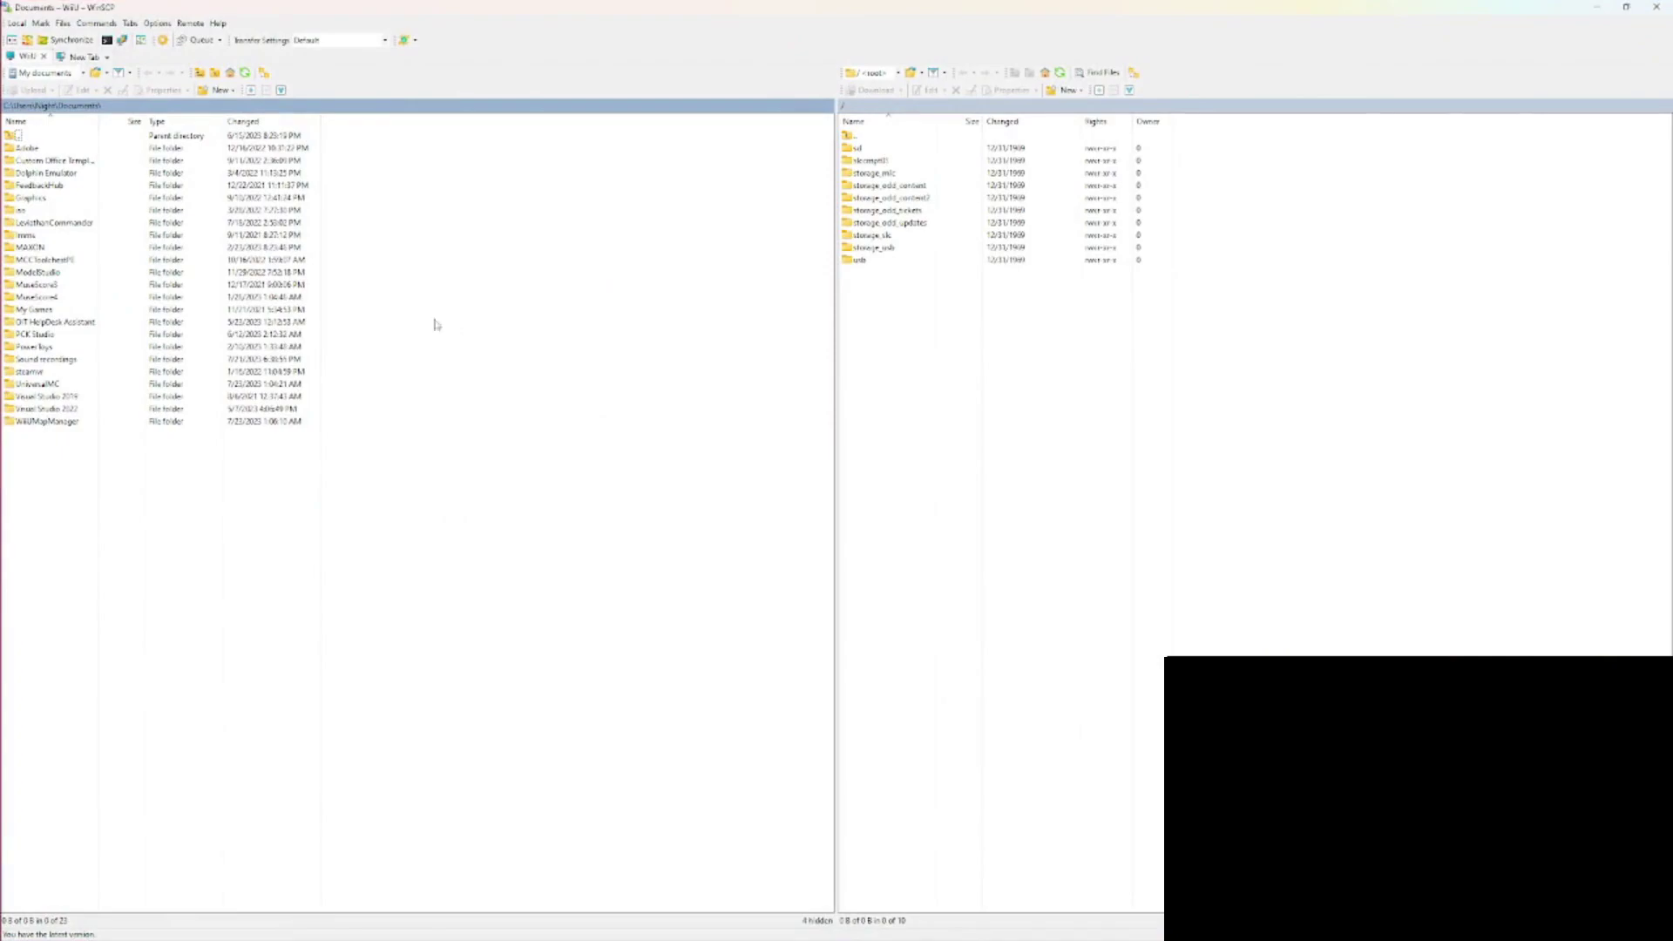
Switch the local pane from Documents to the Downloads folder
key("BackSpace")
key("Down")
key("Return")
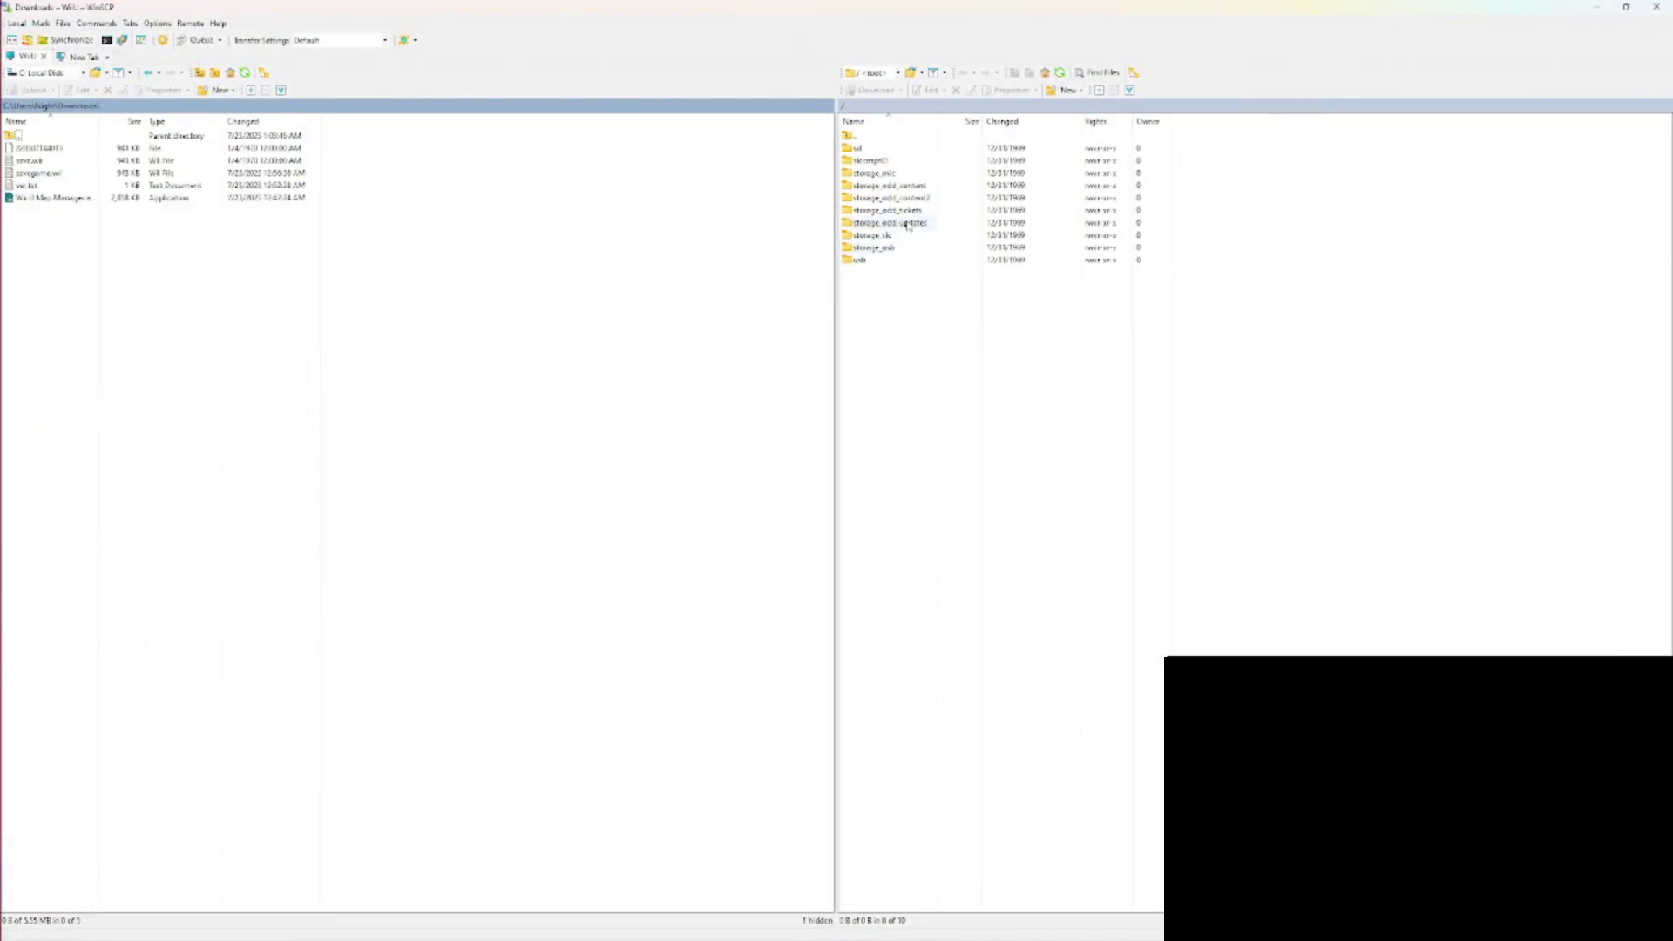
Open storage_mlc/usr/save/101d9e00/user/80000009 on the console, via the first folder inside save
double_click(892, 173)
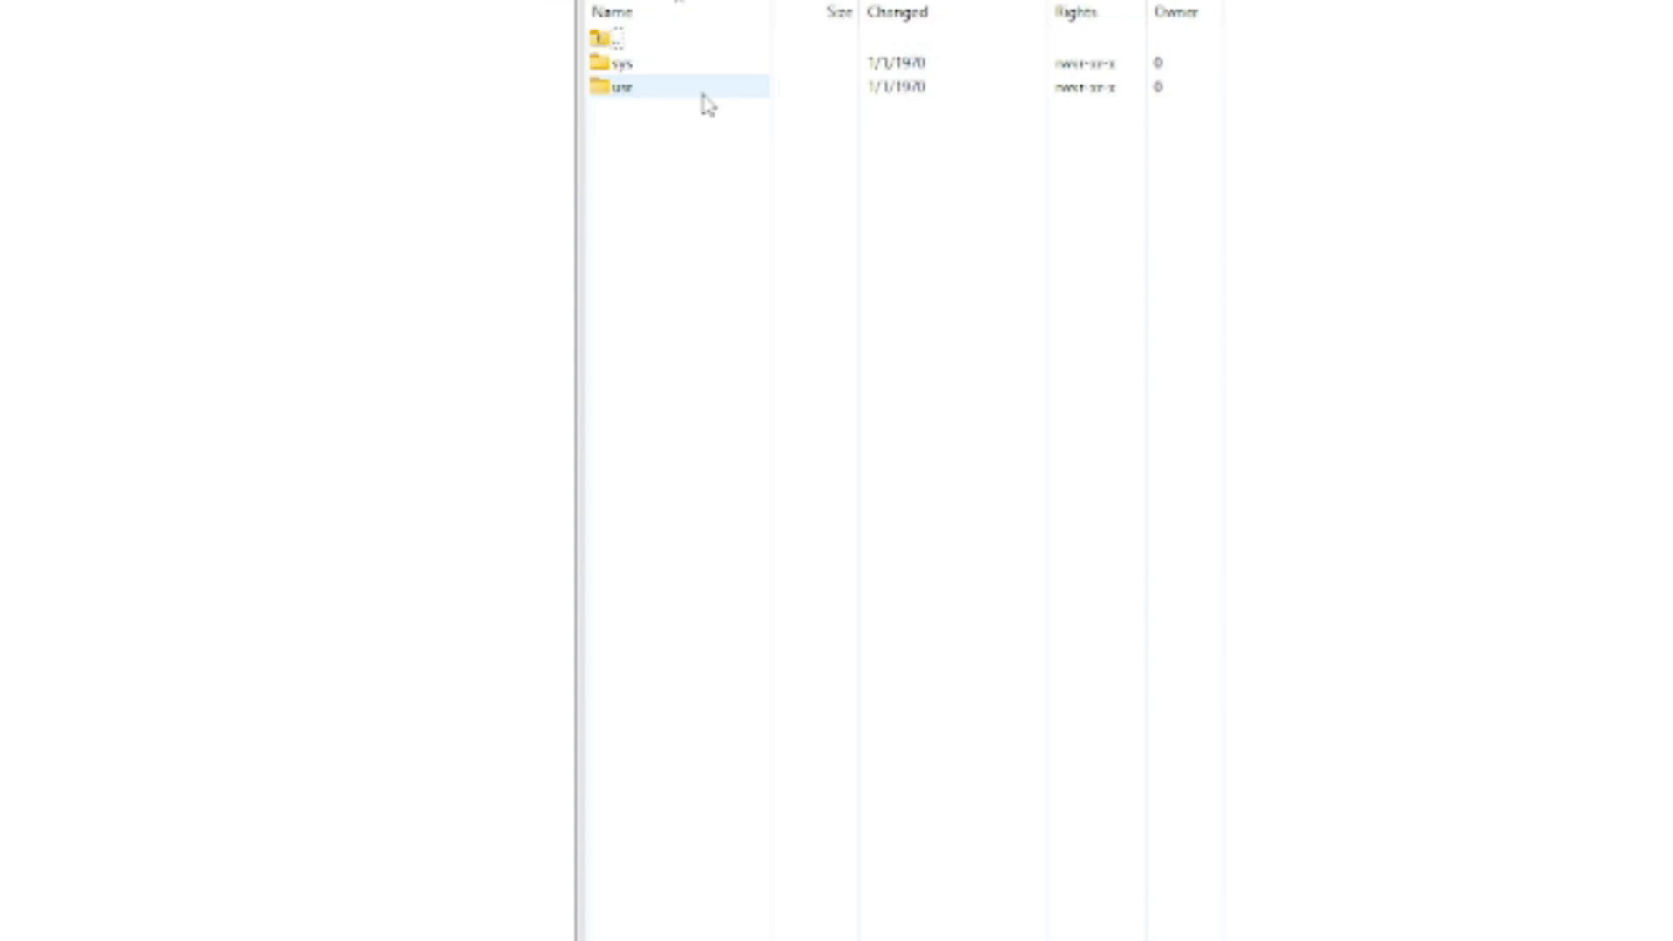
double_click(703, 95)
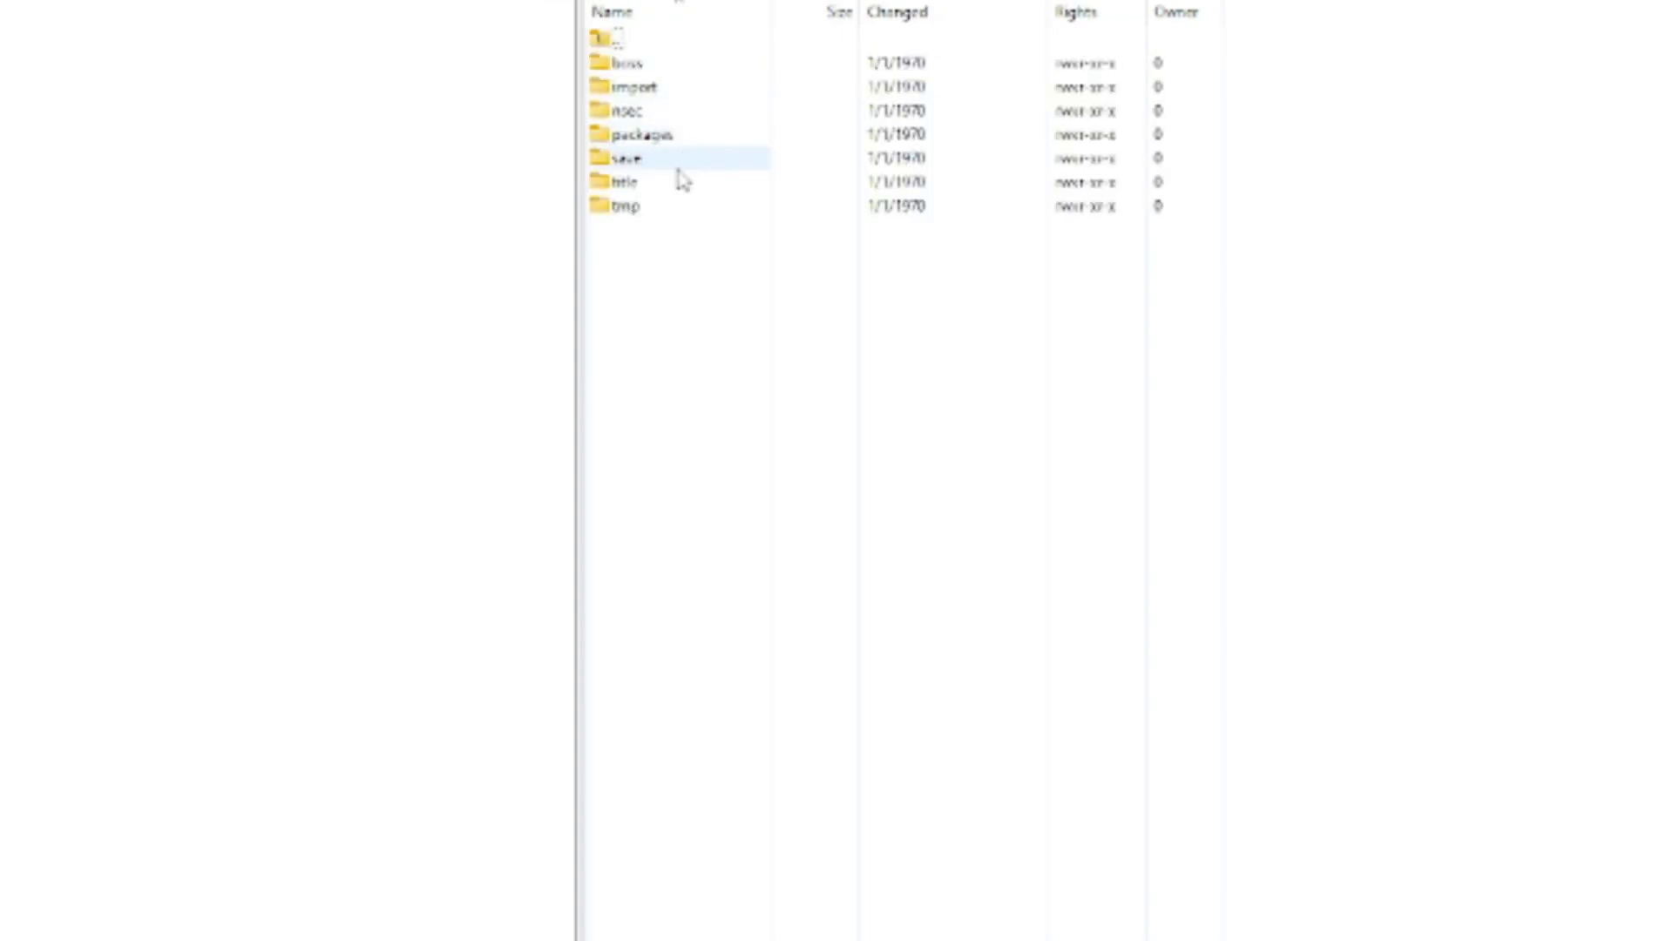
double_click(679, 168)
double_click(700, 64)
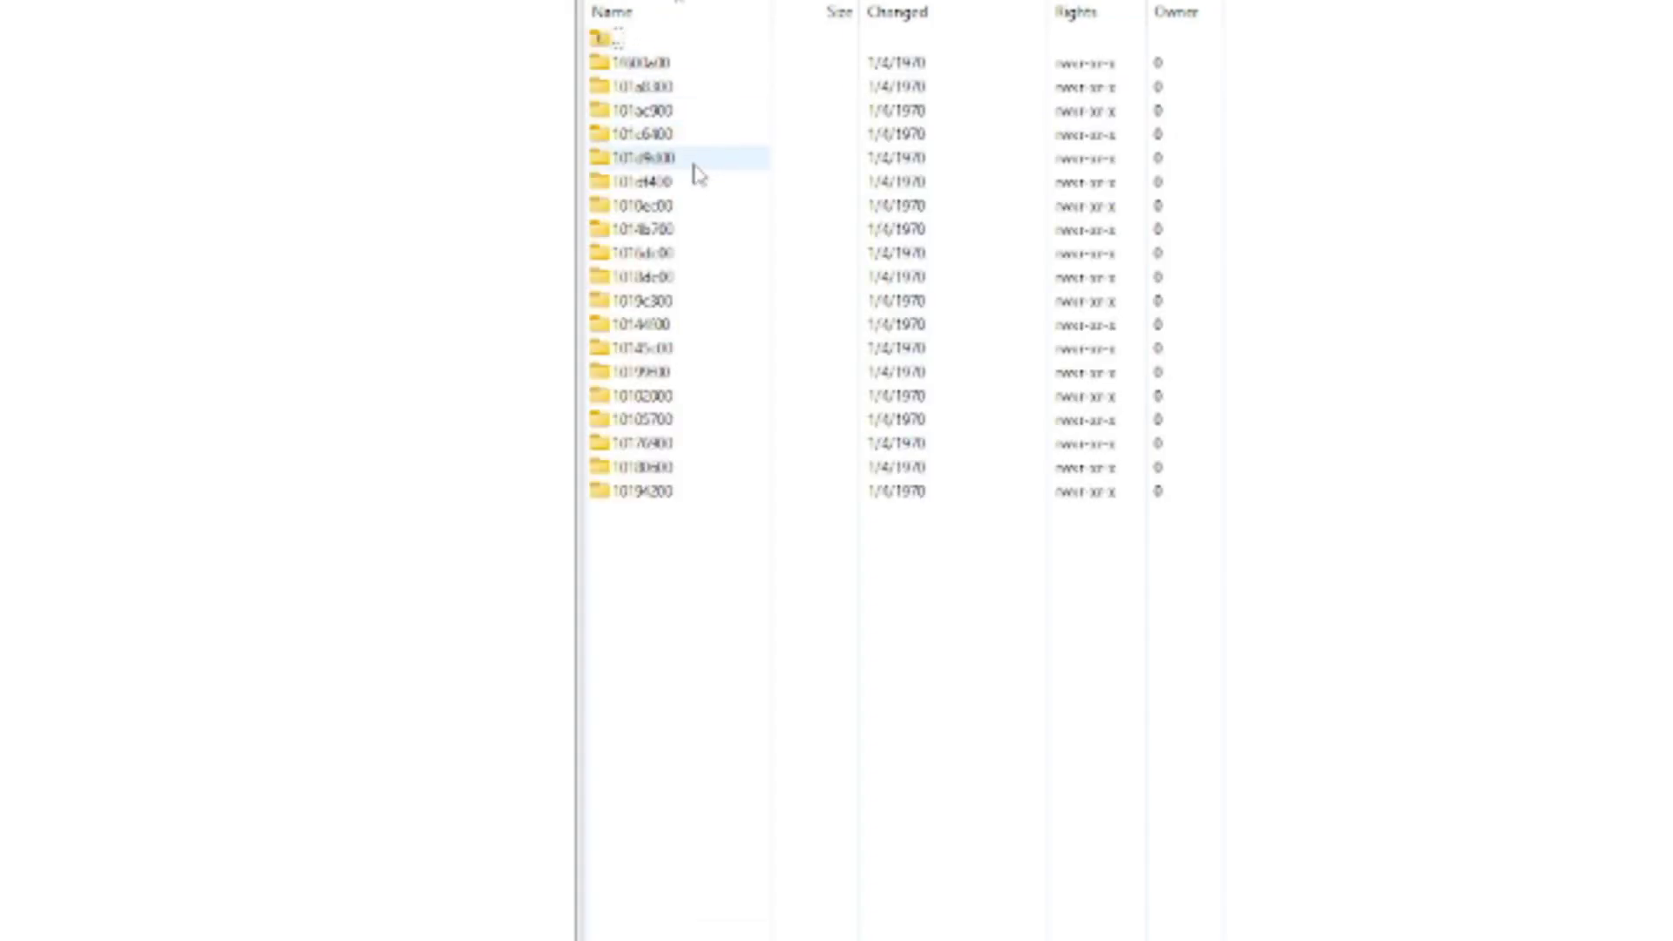
double_click(696, 165)
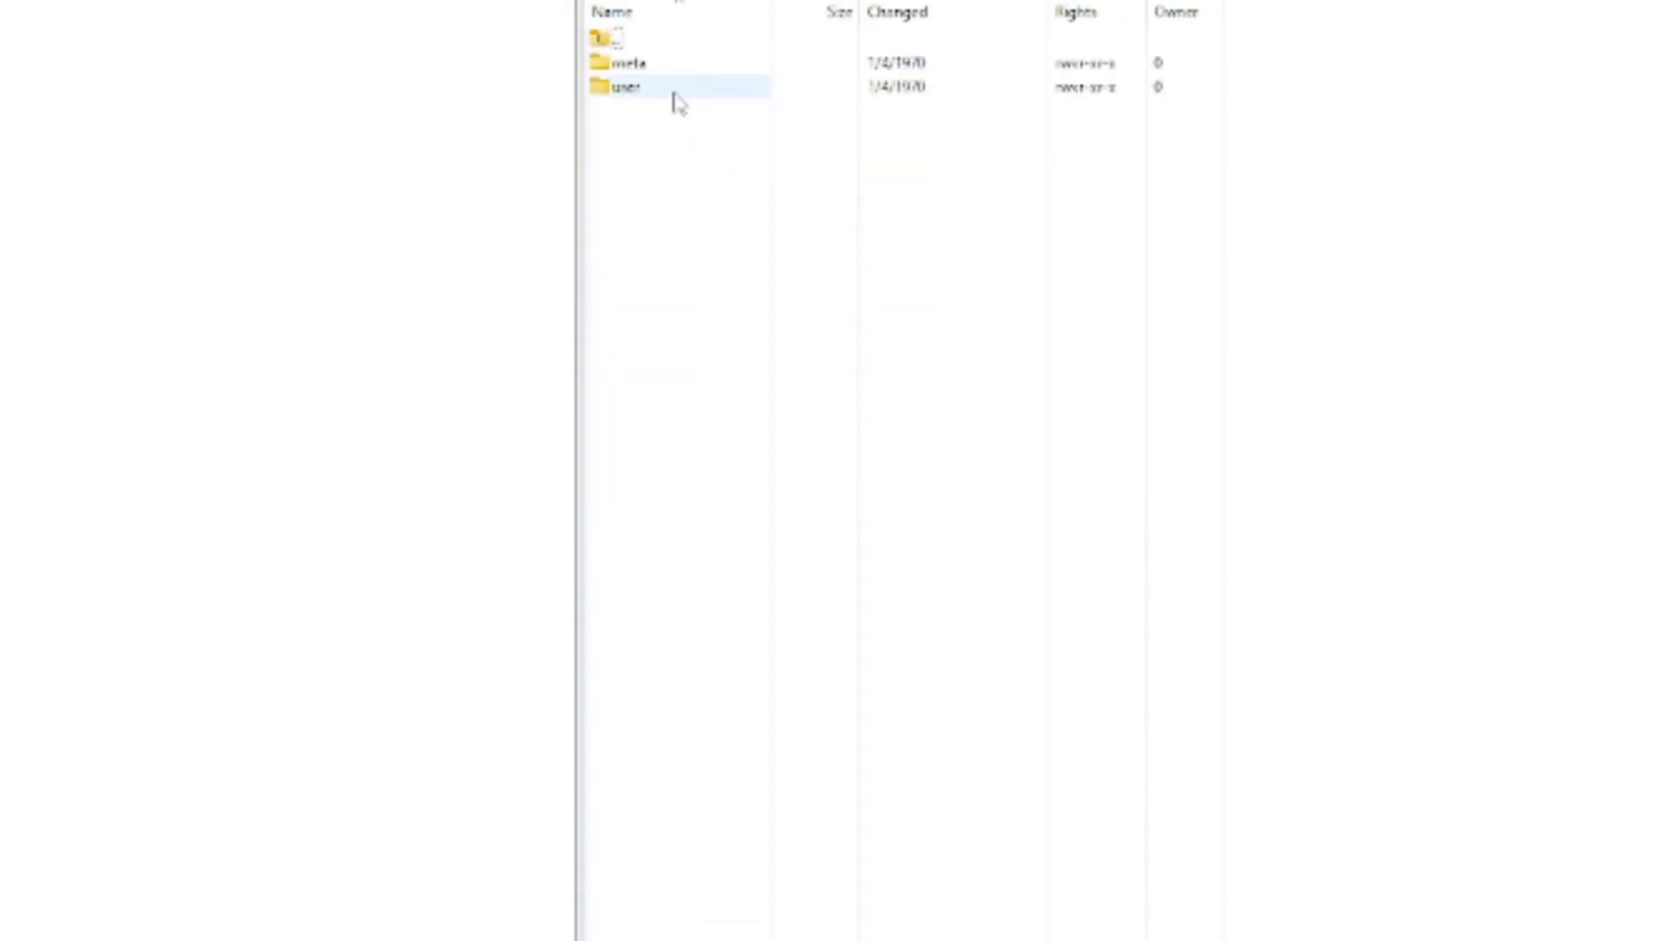
double_click(674, 94)
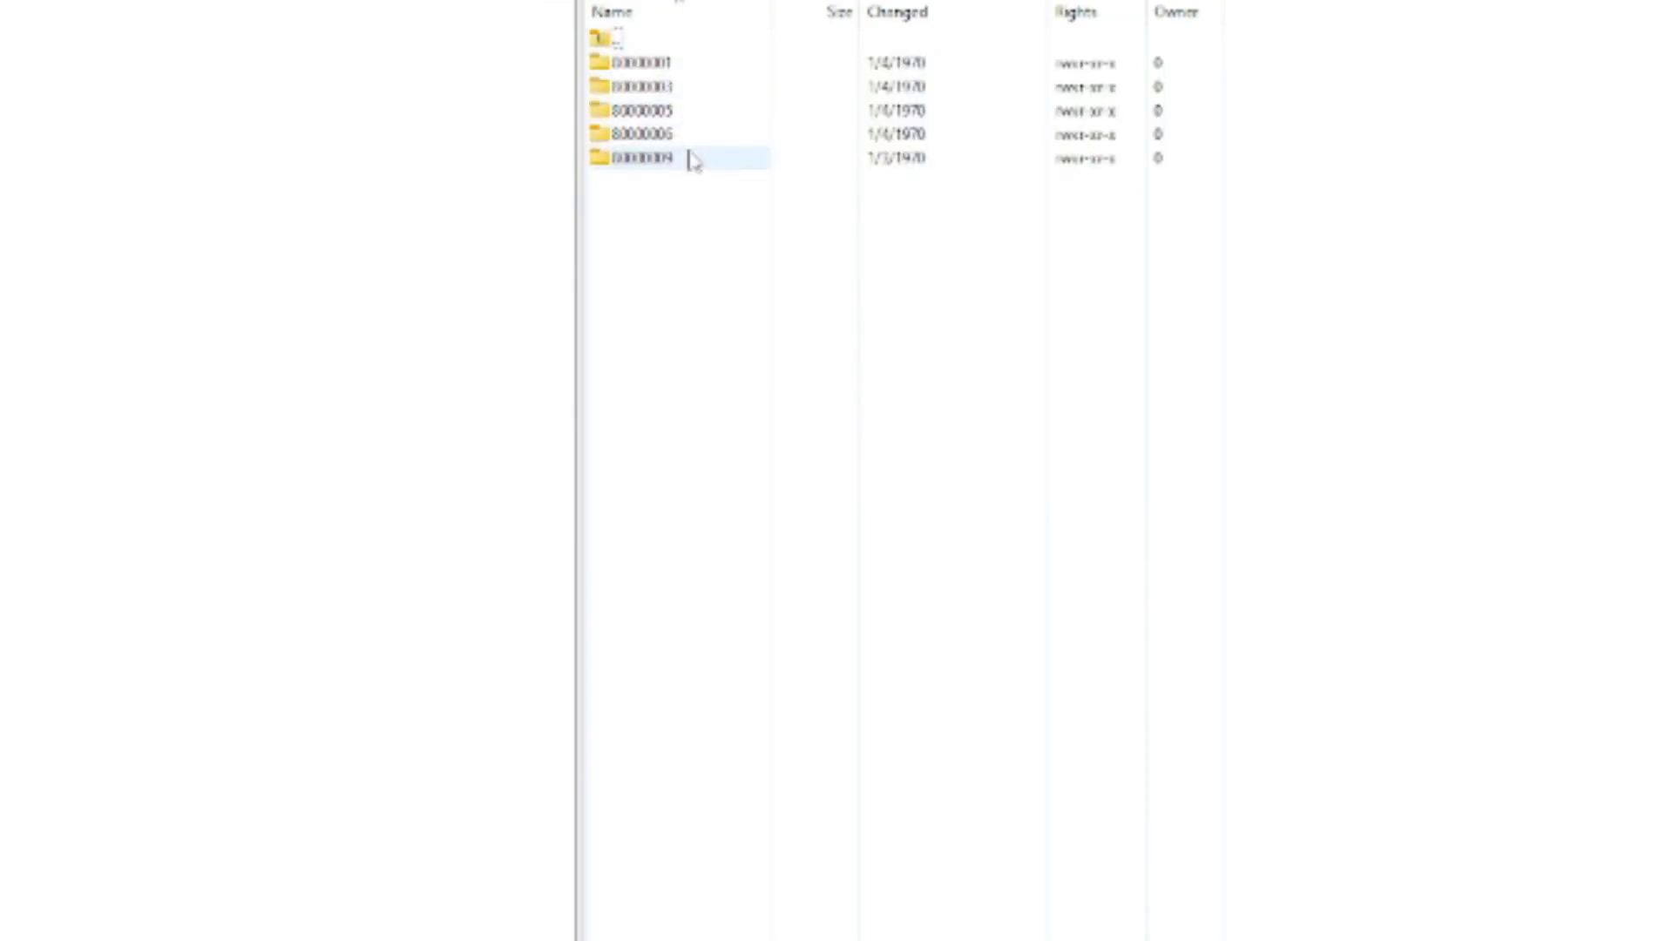
double_click(693, 160)
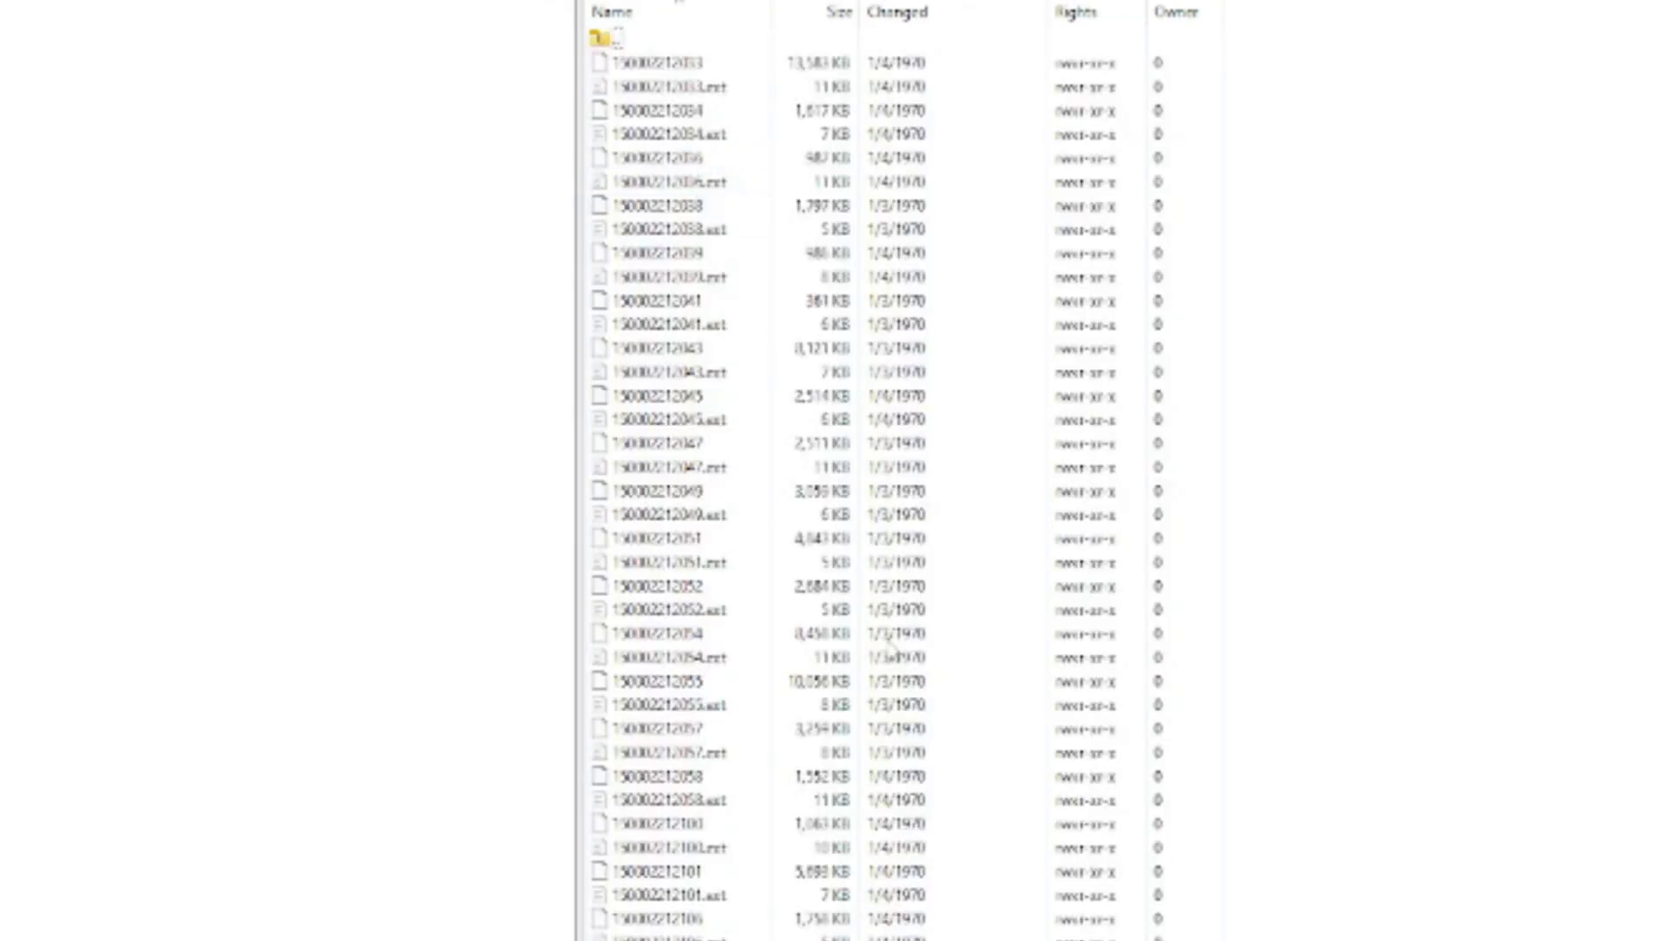
scroll(894, 654, "down", 5)
scroll(872, 545, "down", 5)
scroll(867, 541, "up", 5)
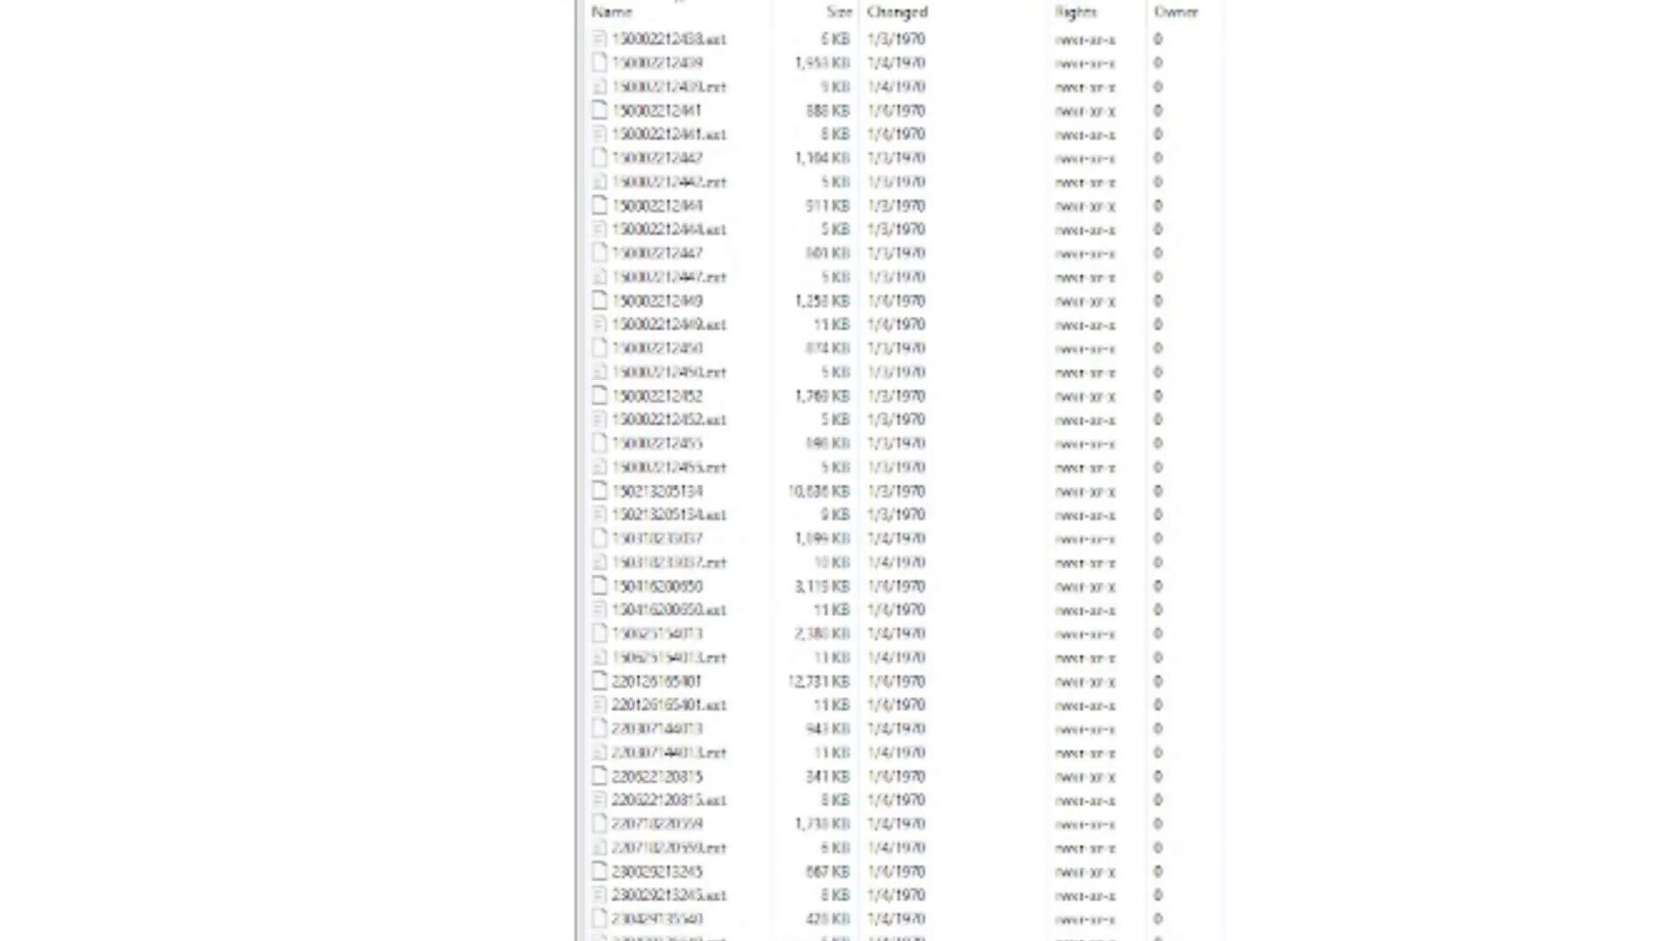
left_click(57, 103)
left_click(57, 103)
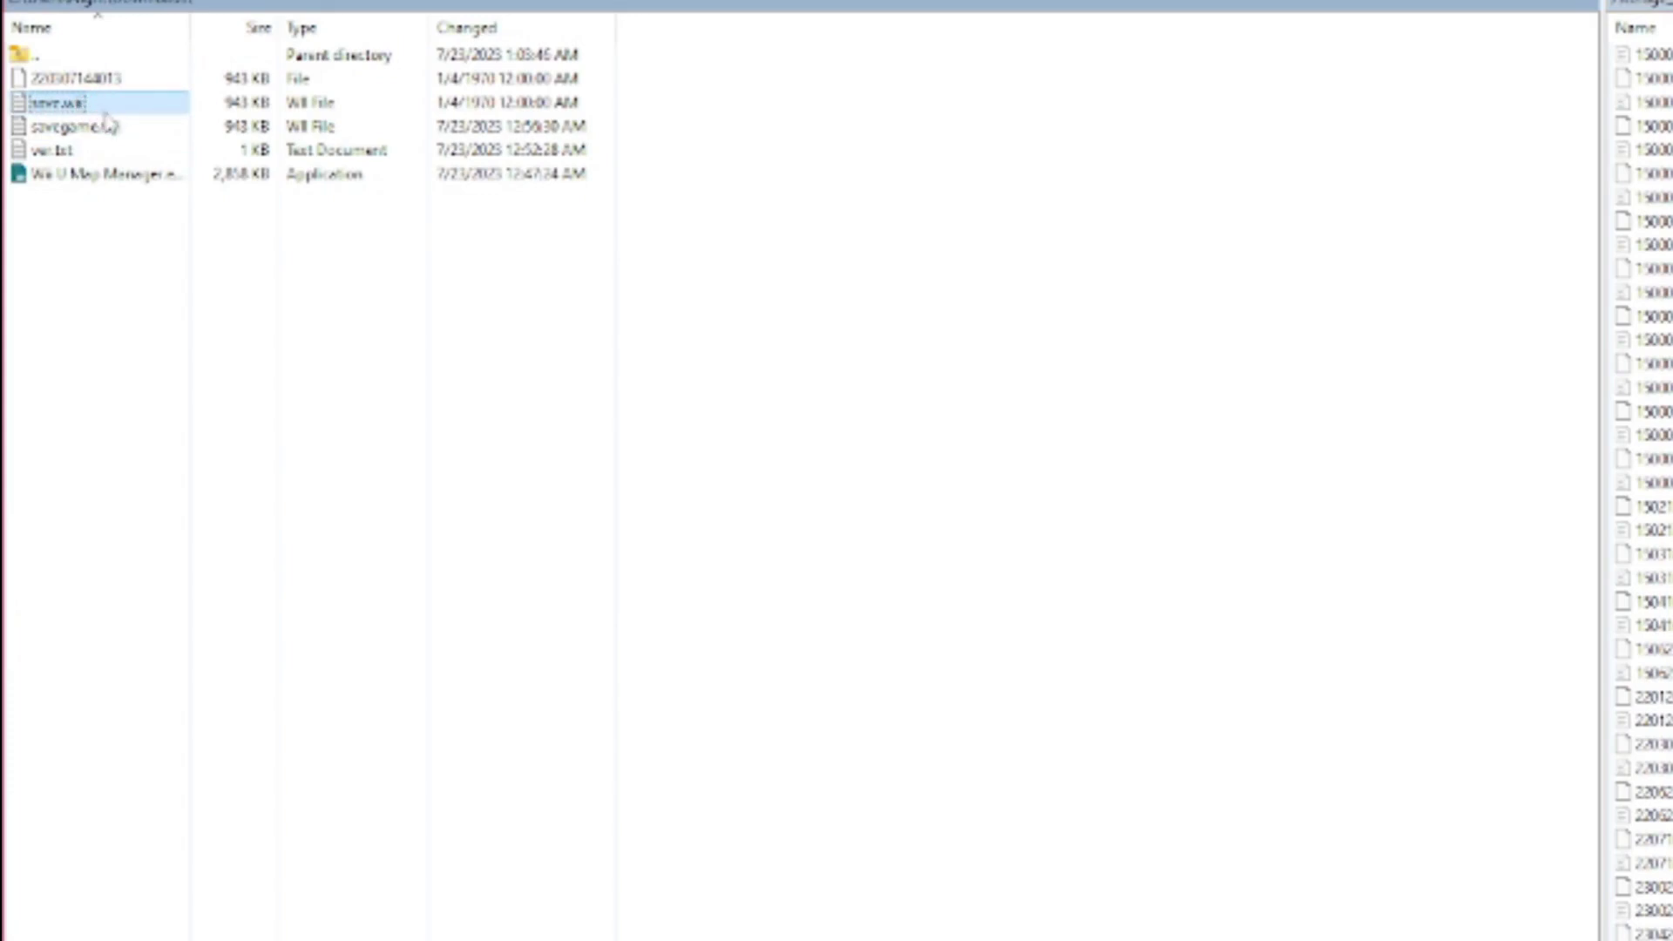
left_click(74, 80)
right_click(84, 81)
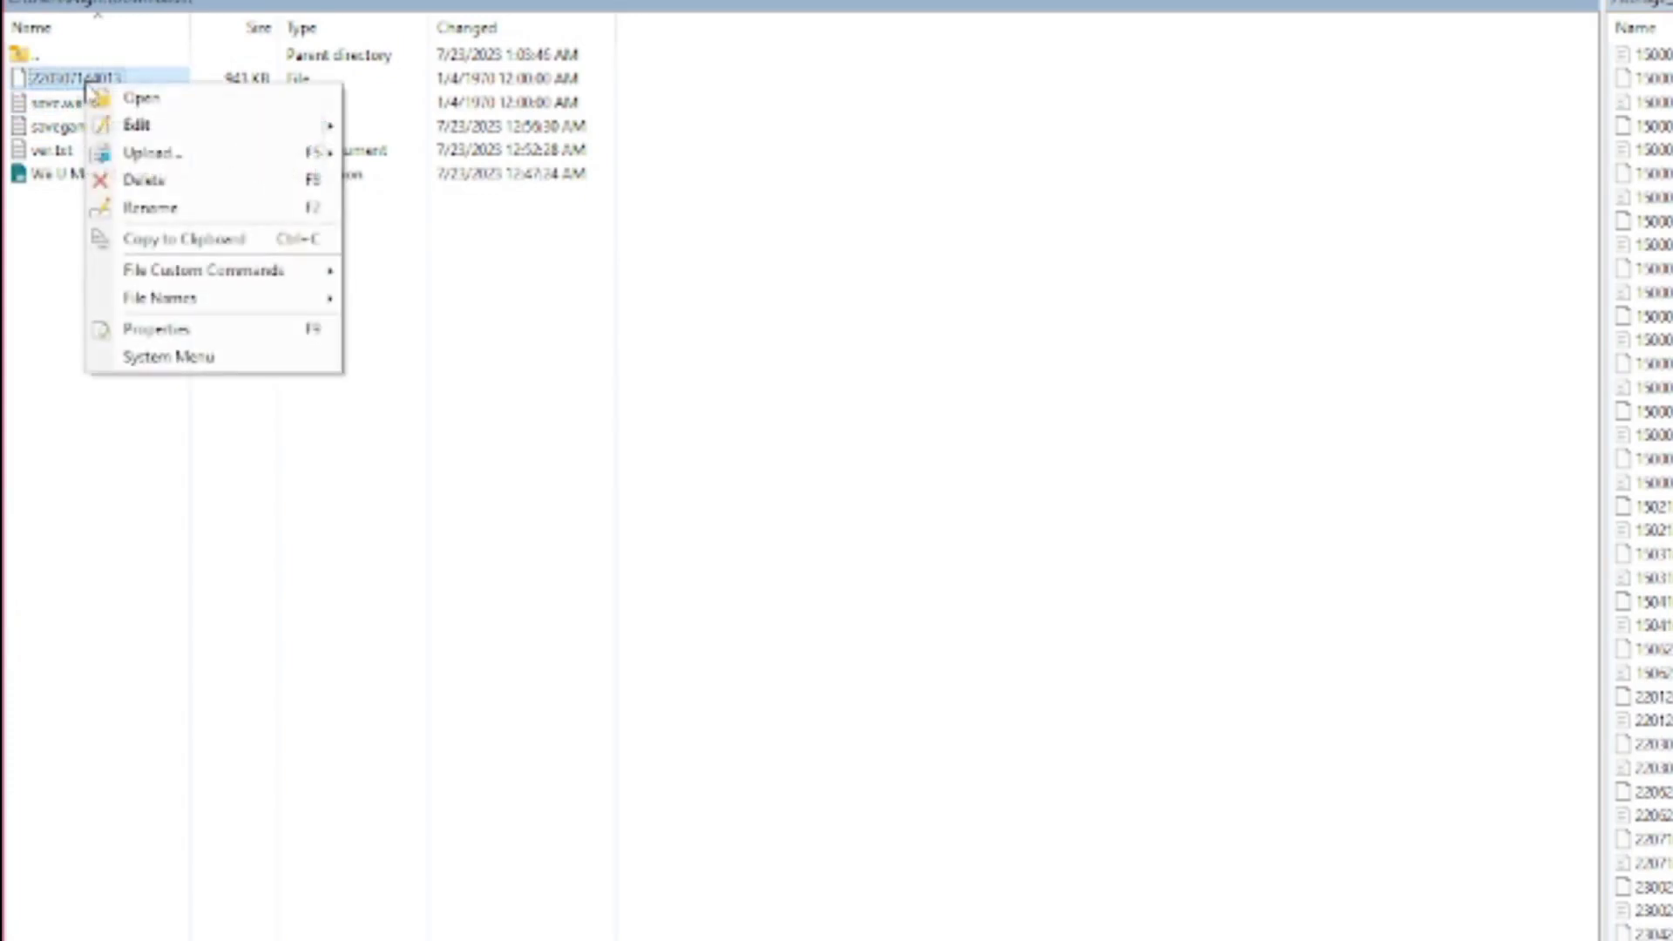
left_click(167, 212)
key("ctrl+c")
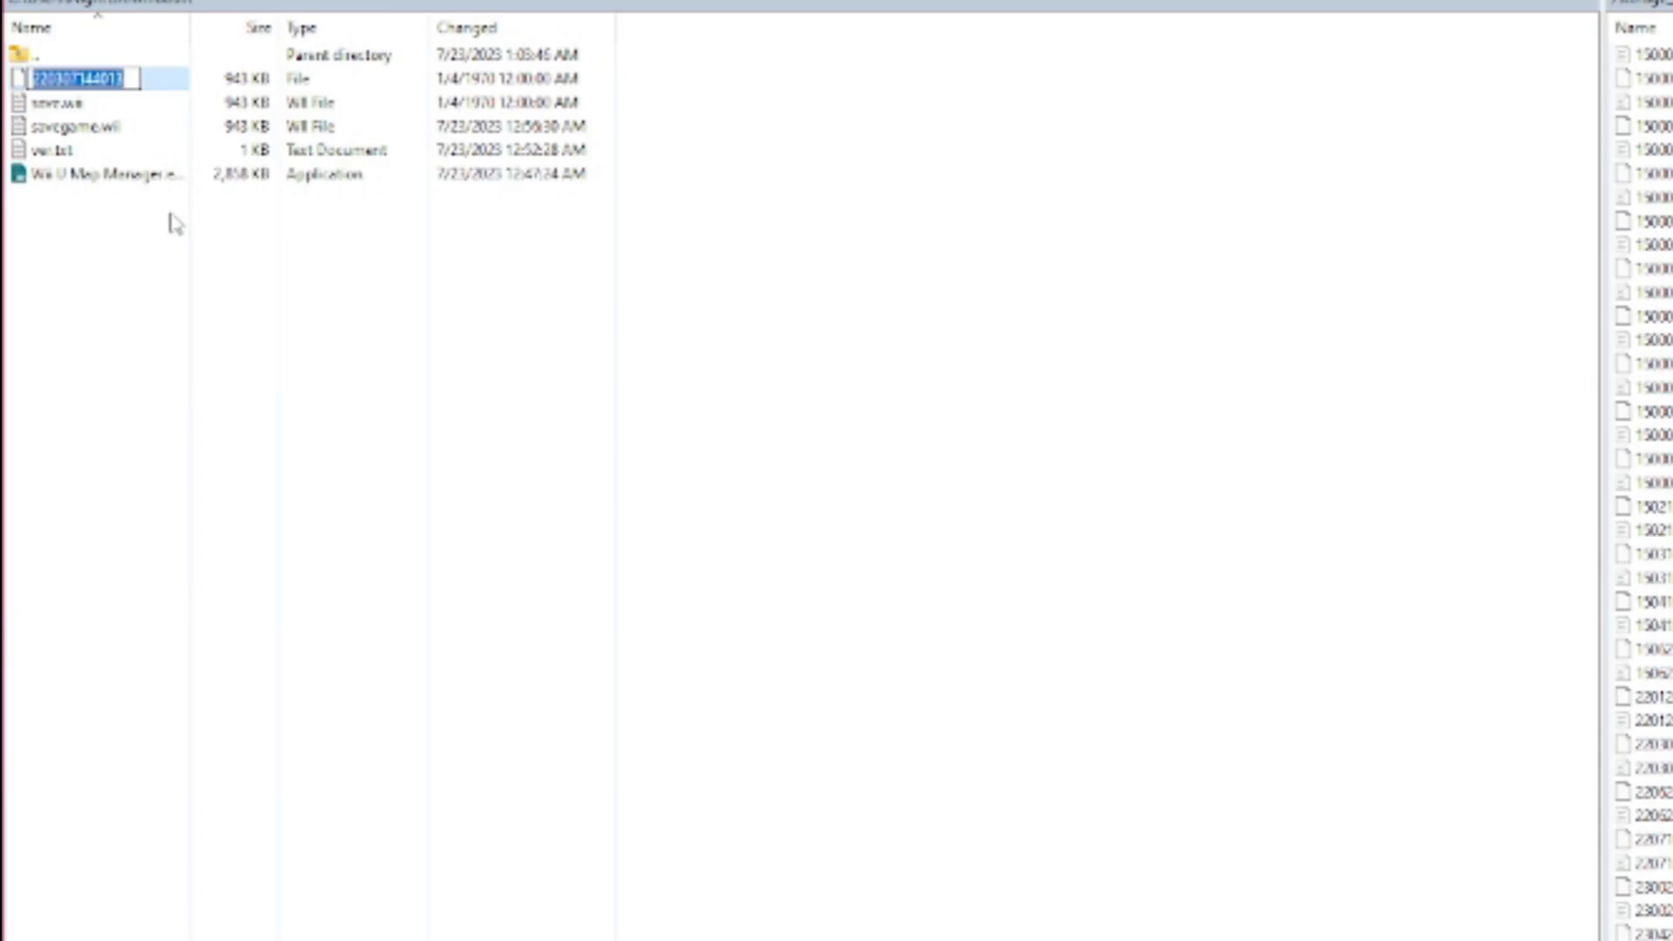
left_click(165, 83)
right_click(115, 81)
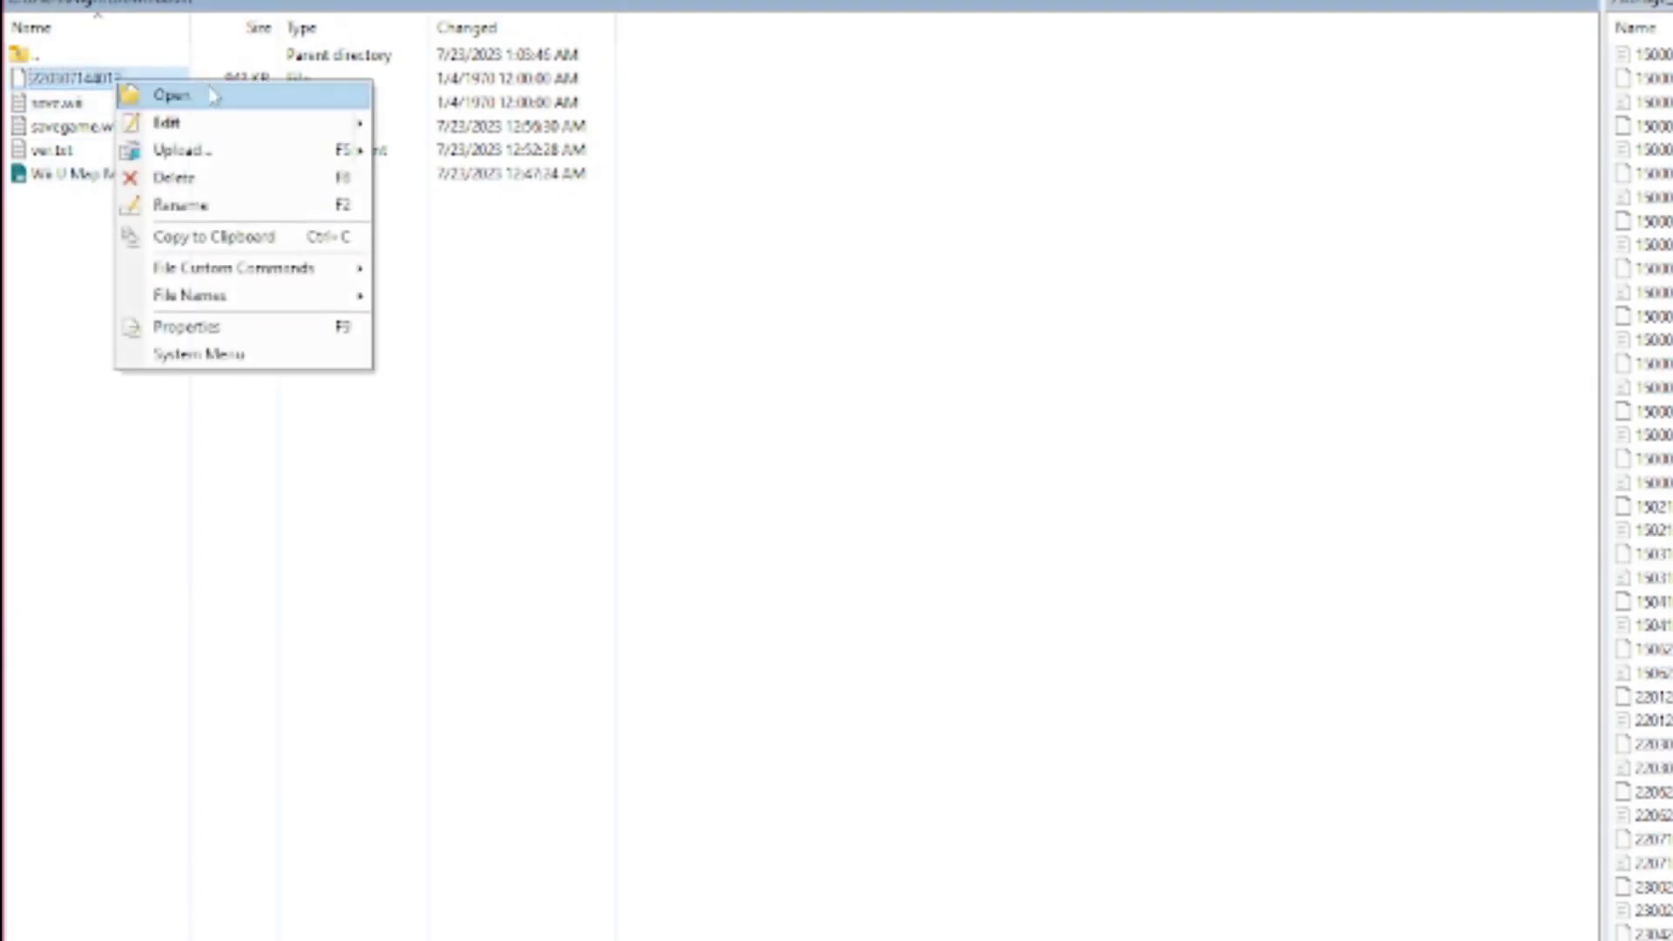
left_click(209, 177)
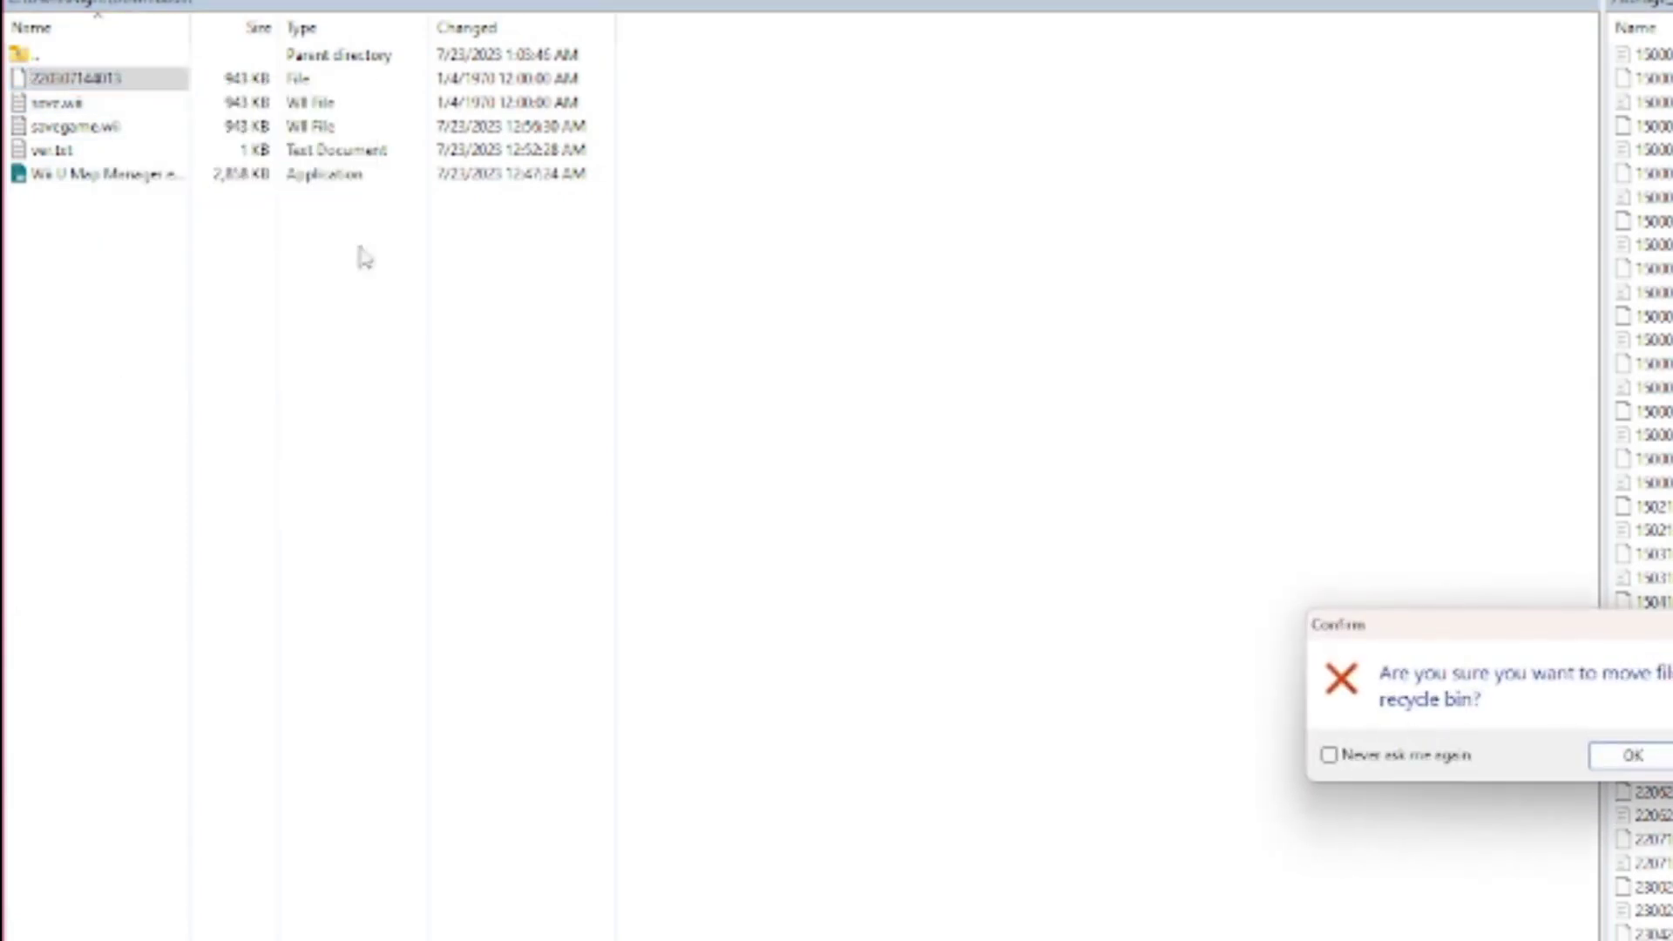
left_click(1633, 756)
left_click(104, 86)
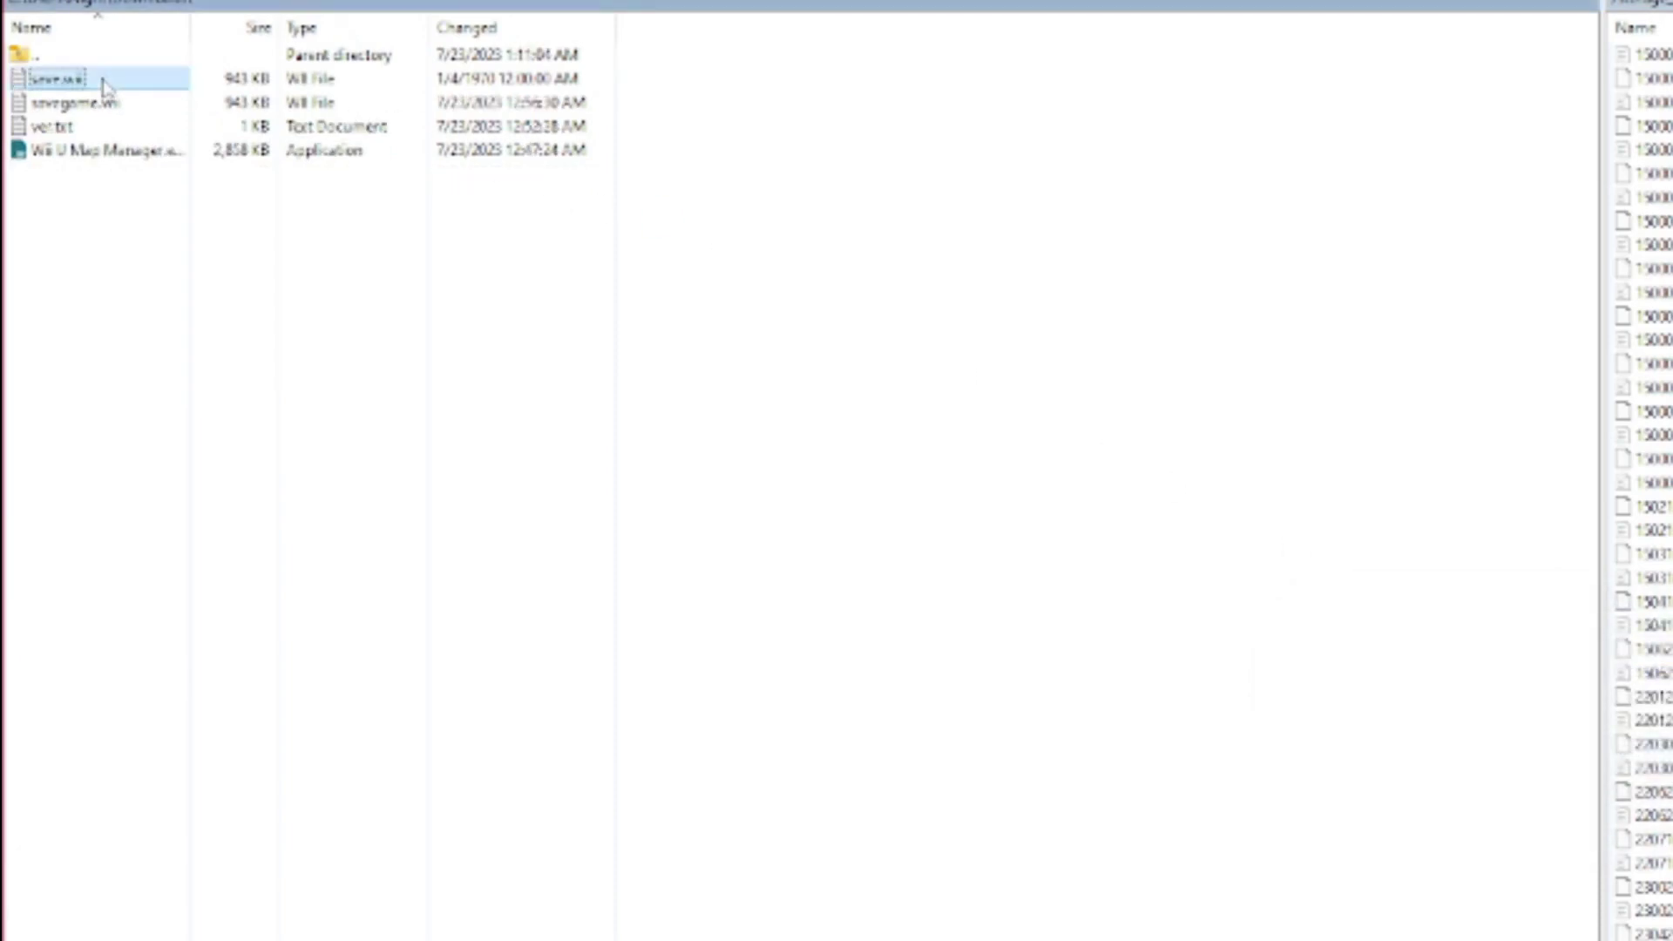
right_click(104, 86)
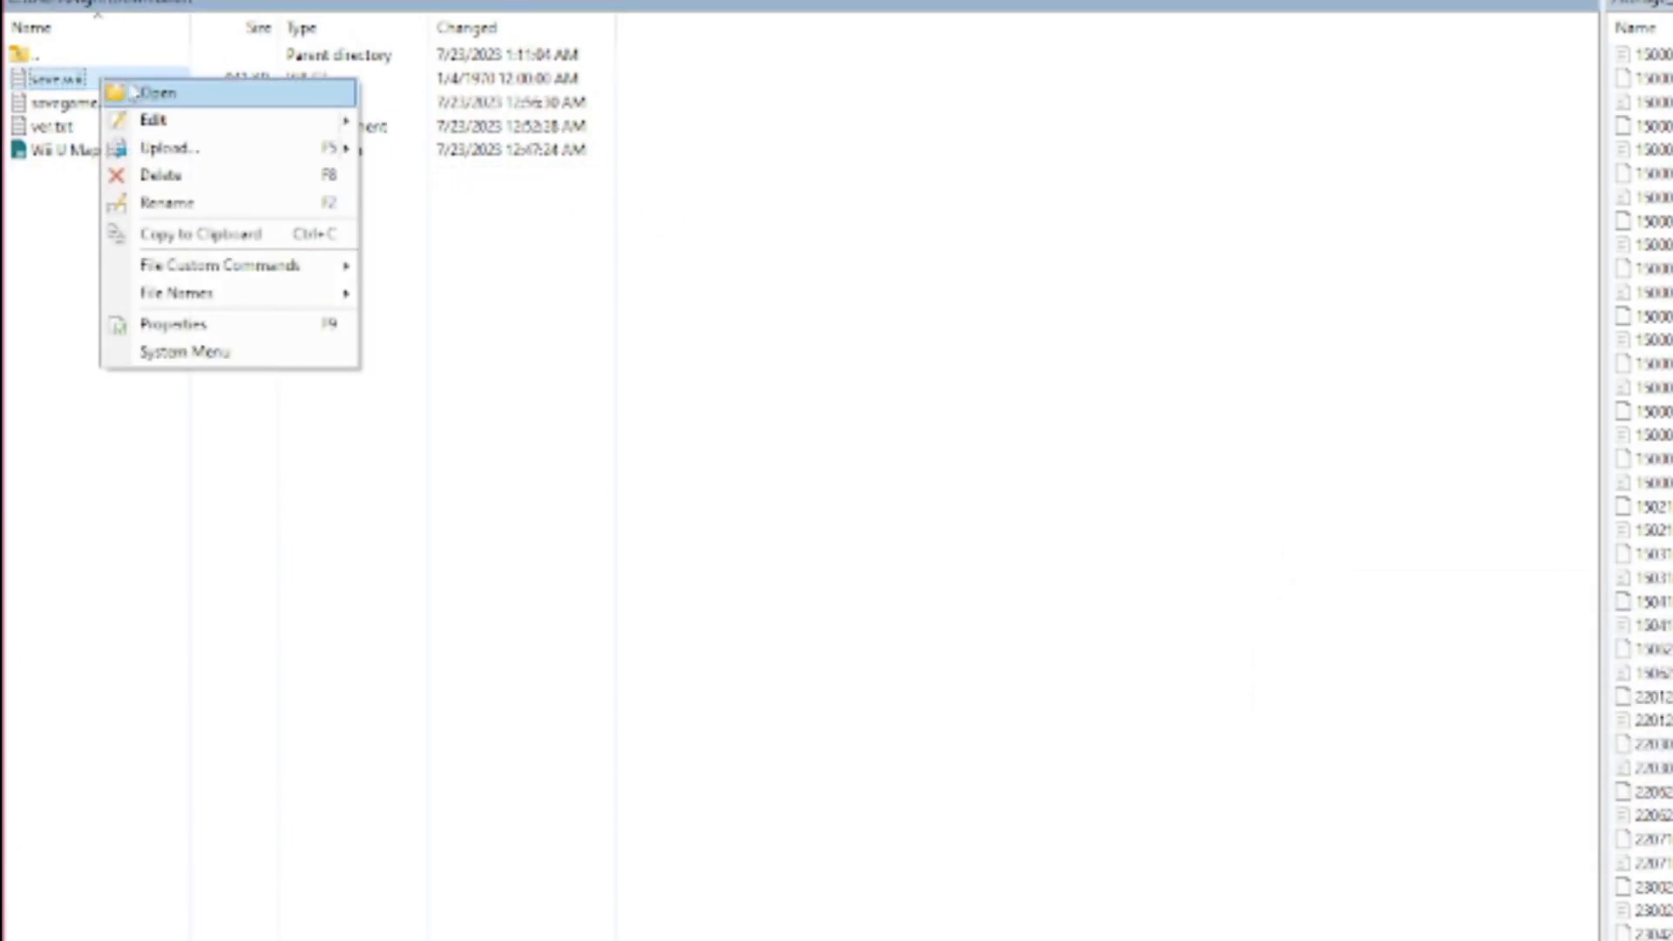
left_click(172, 209)
left_click_drag(87, 79, 29, 87)
key("BackSpace")
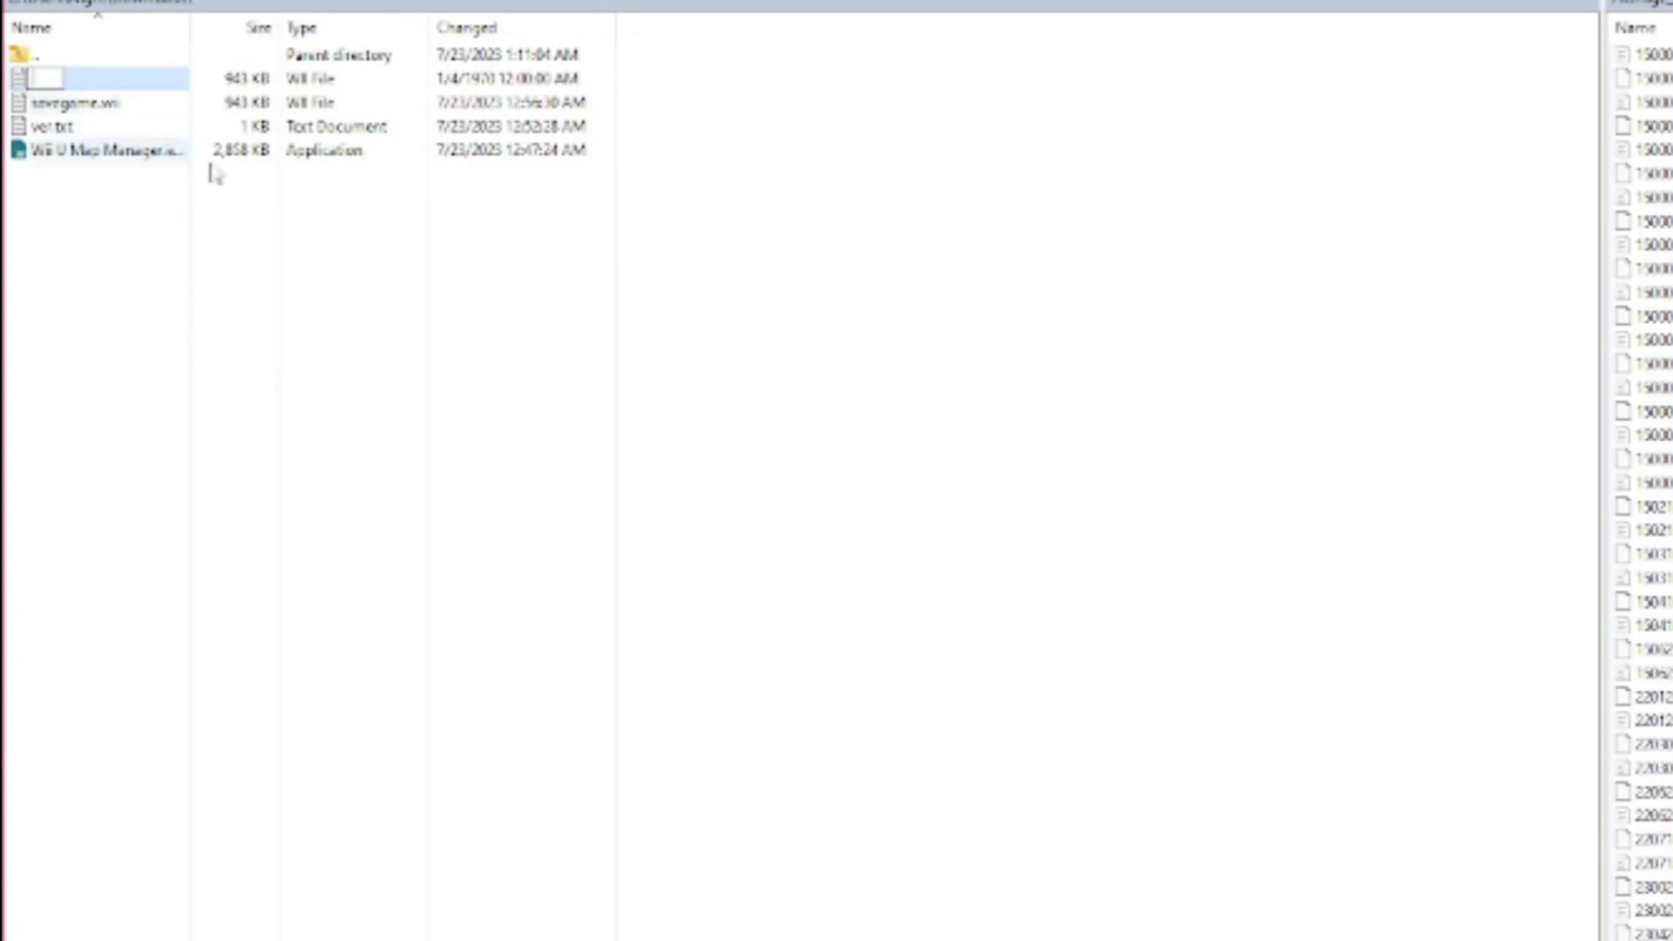
key("ctrl+v")
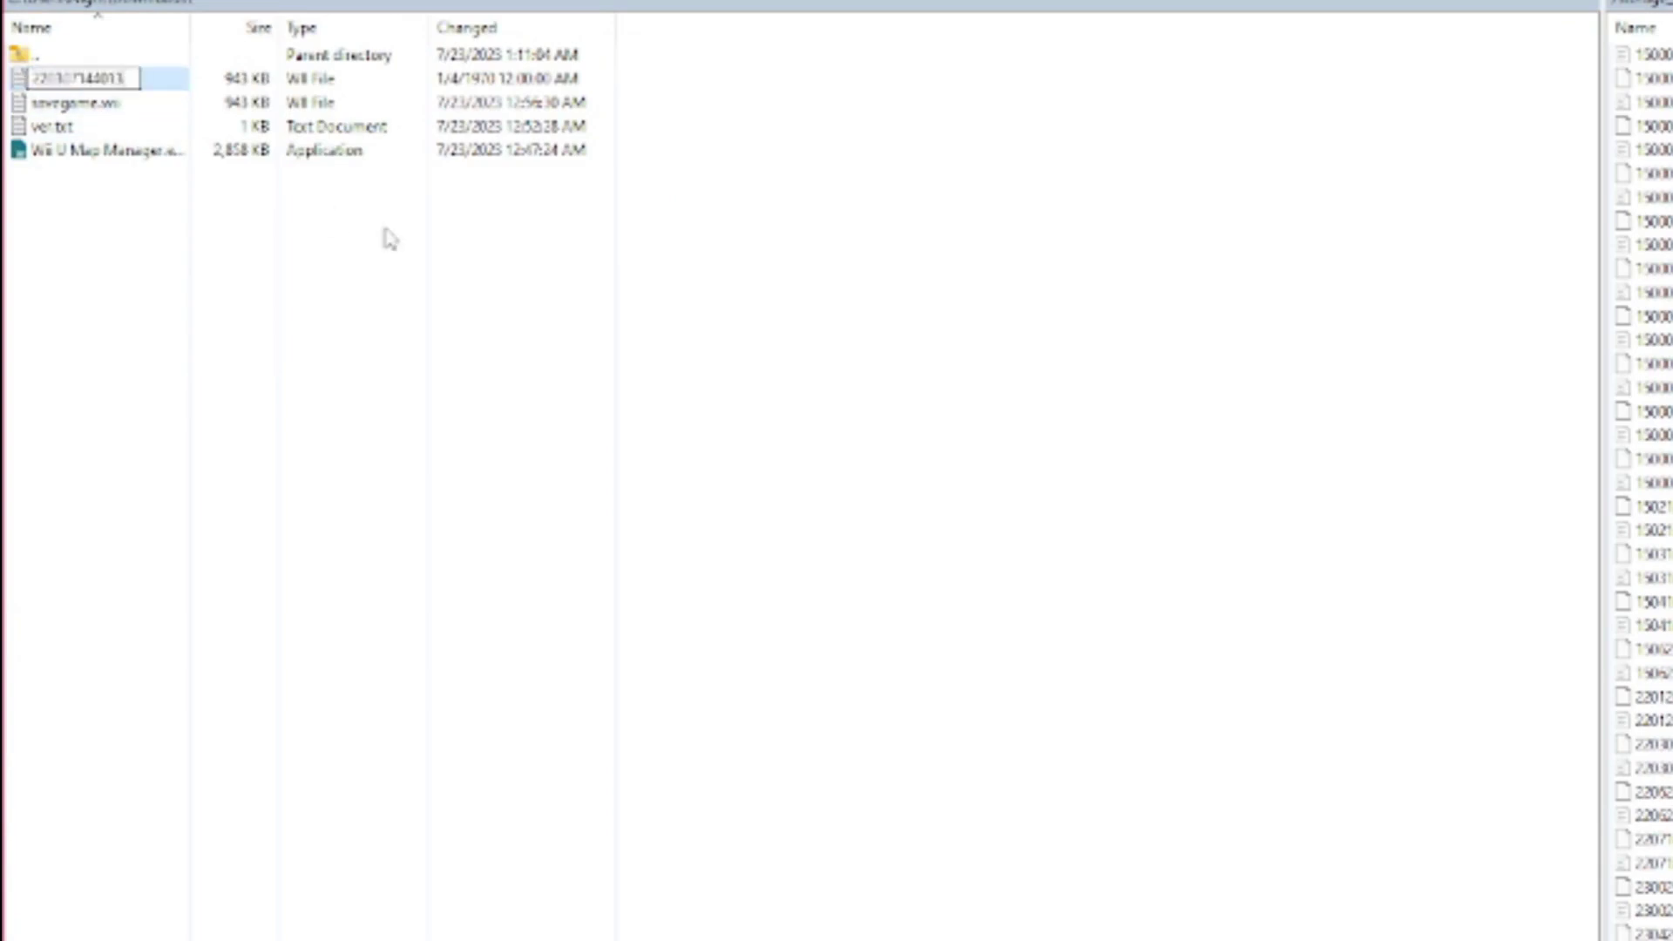
key("Return")
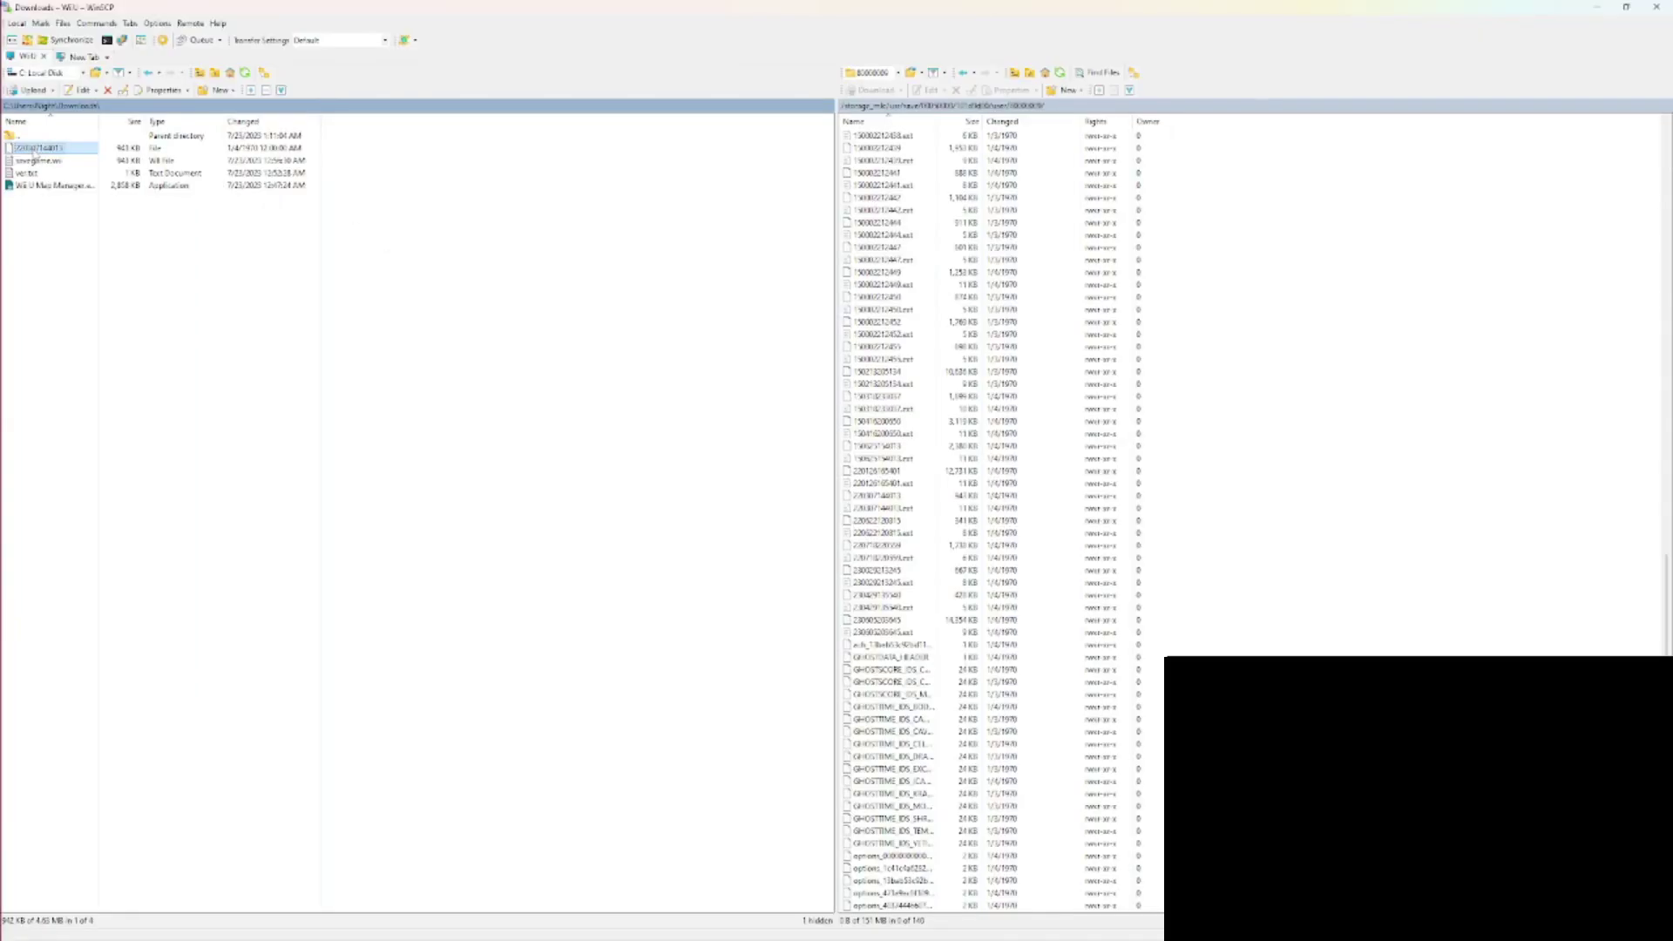
left_click_drag(34, 154, 1221, 351)
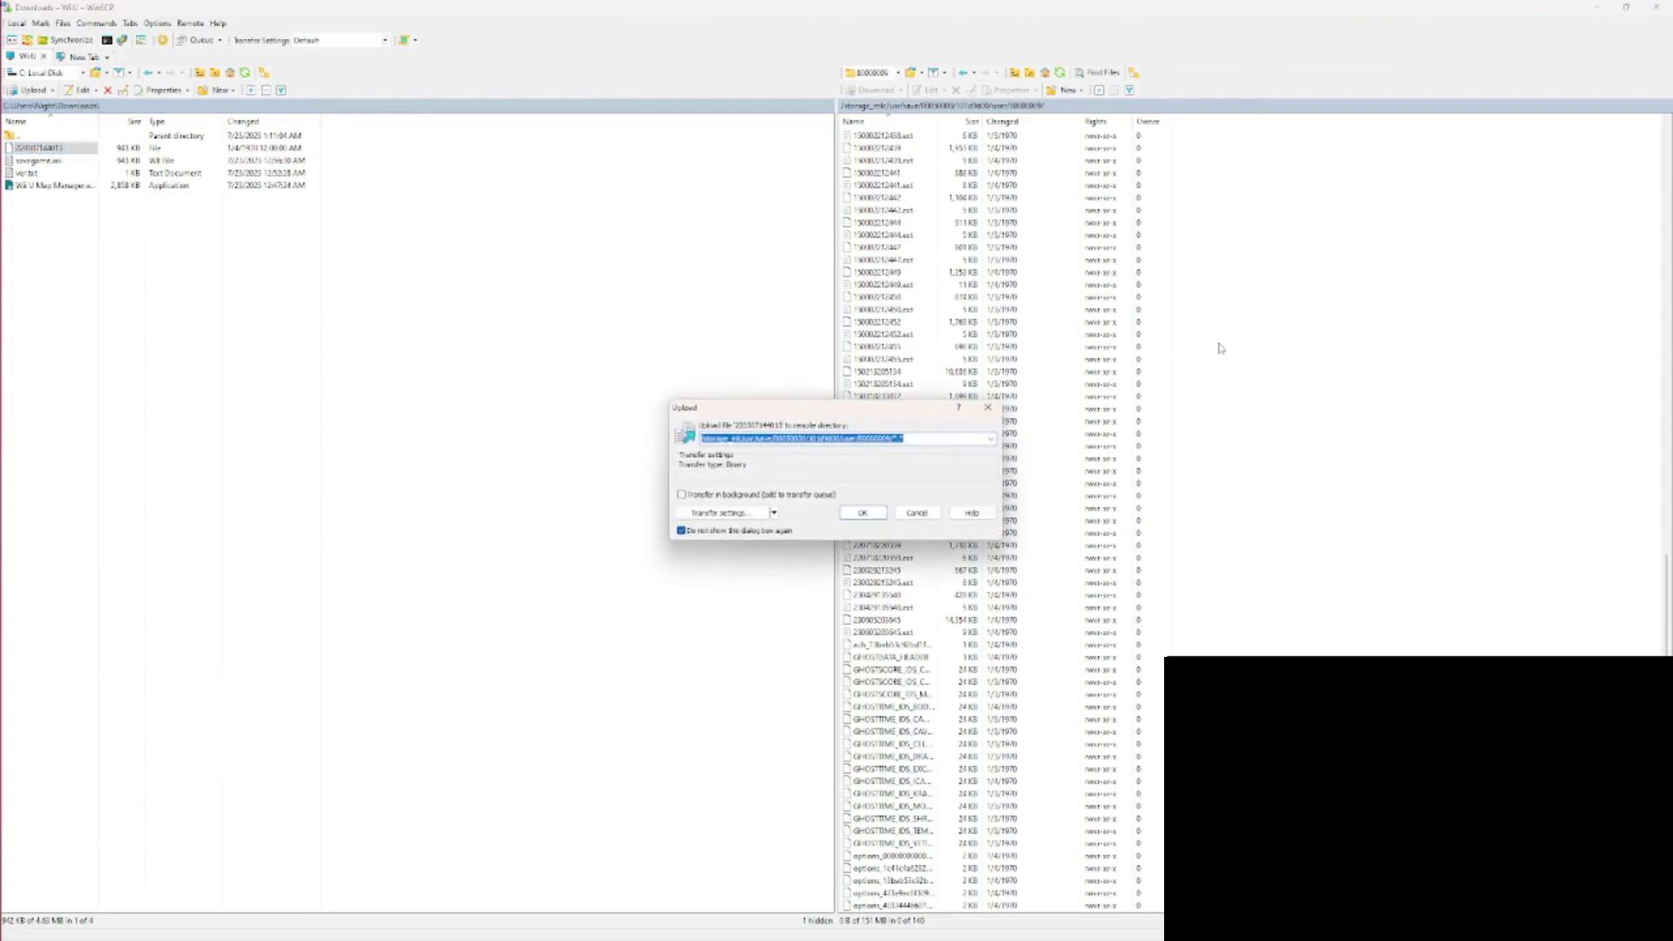
left_click(860, 514)
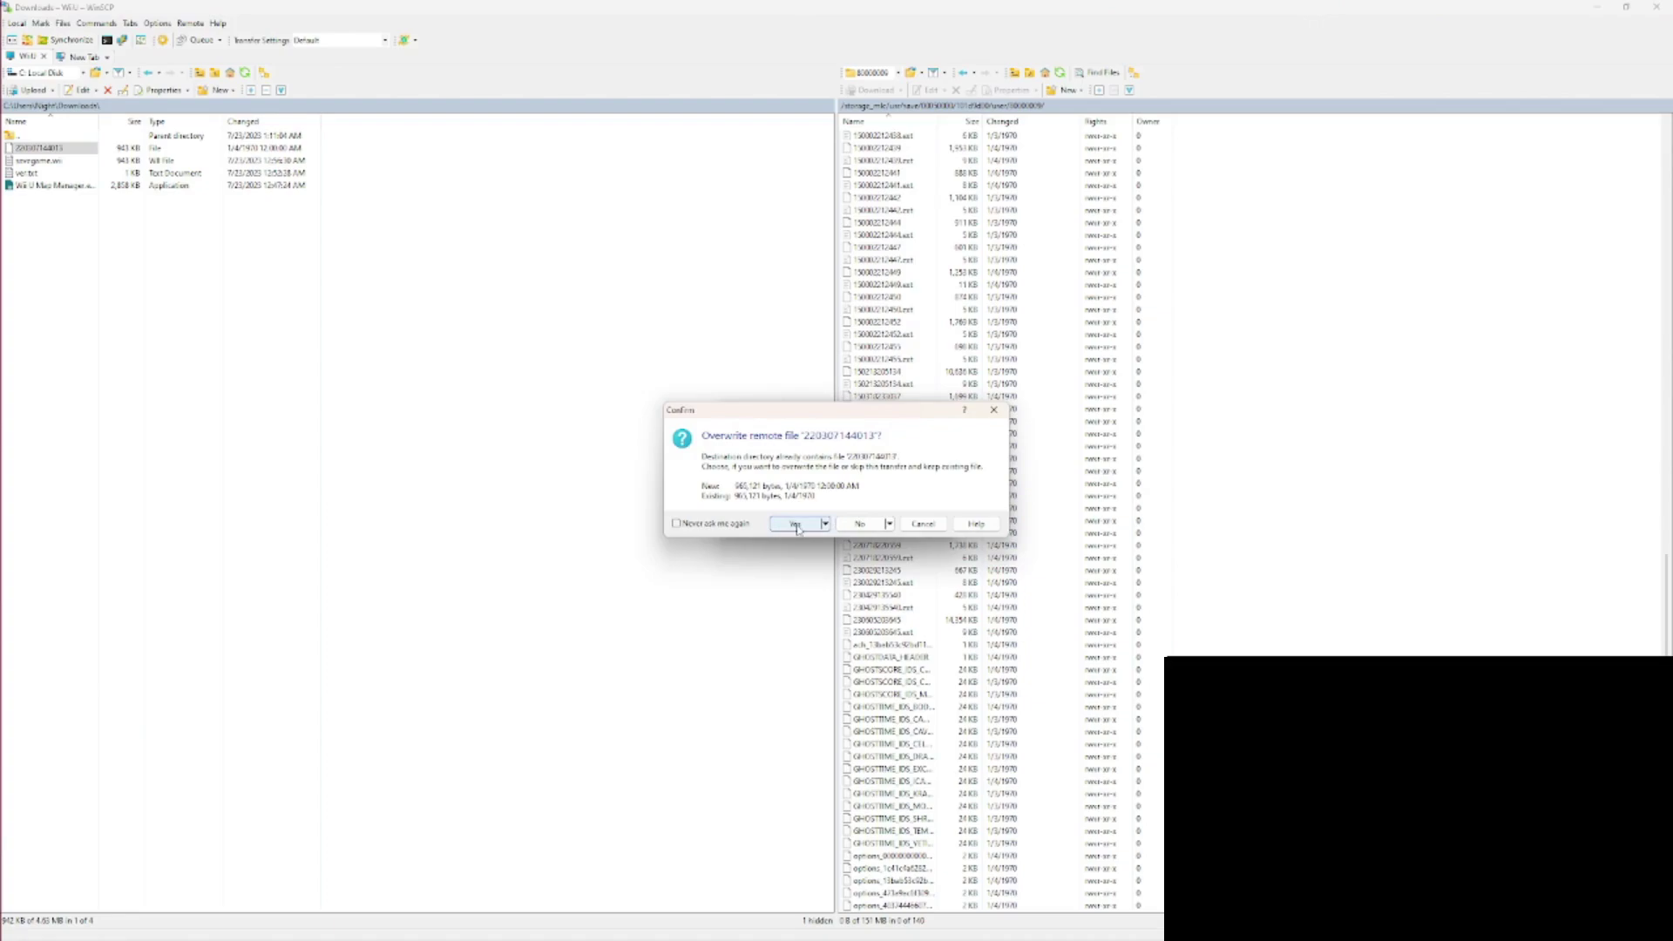
left_click(796, 524)
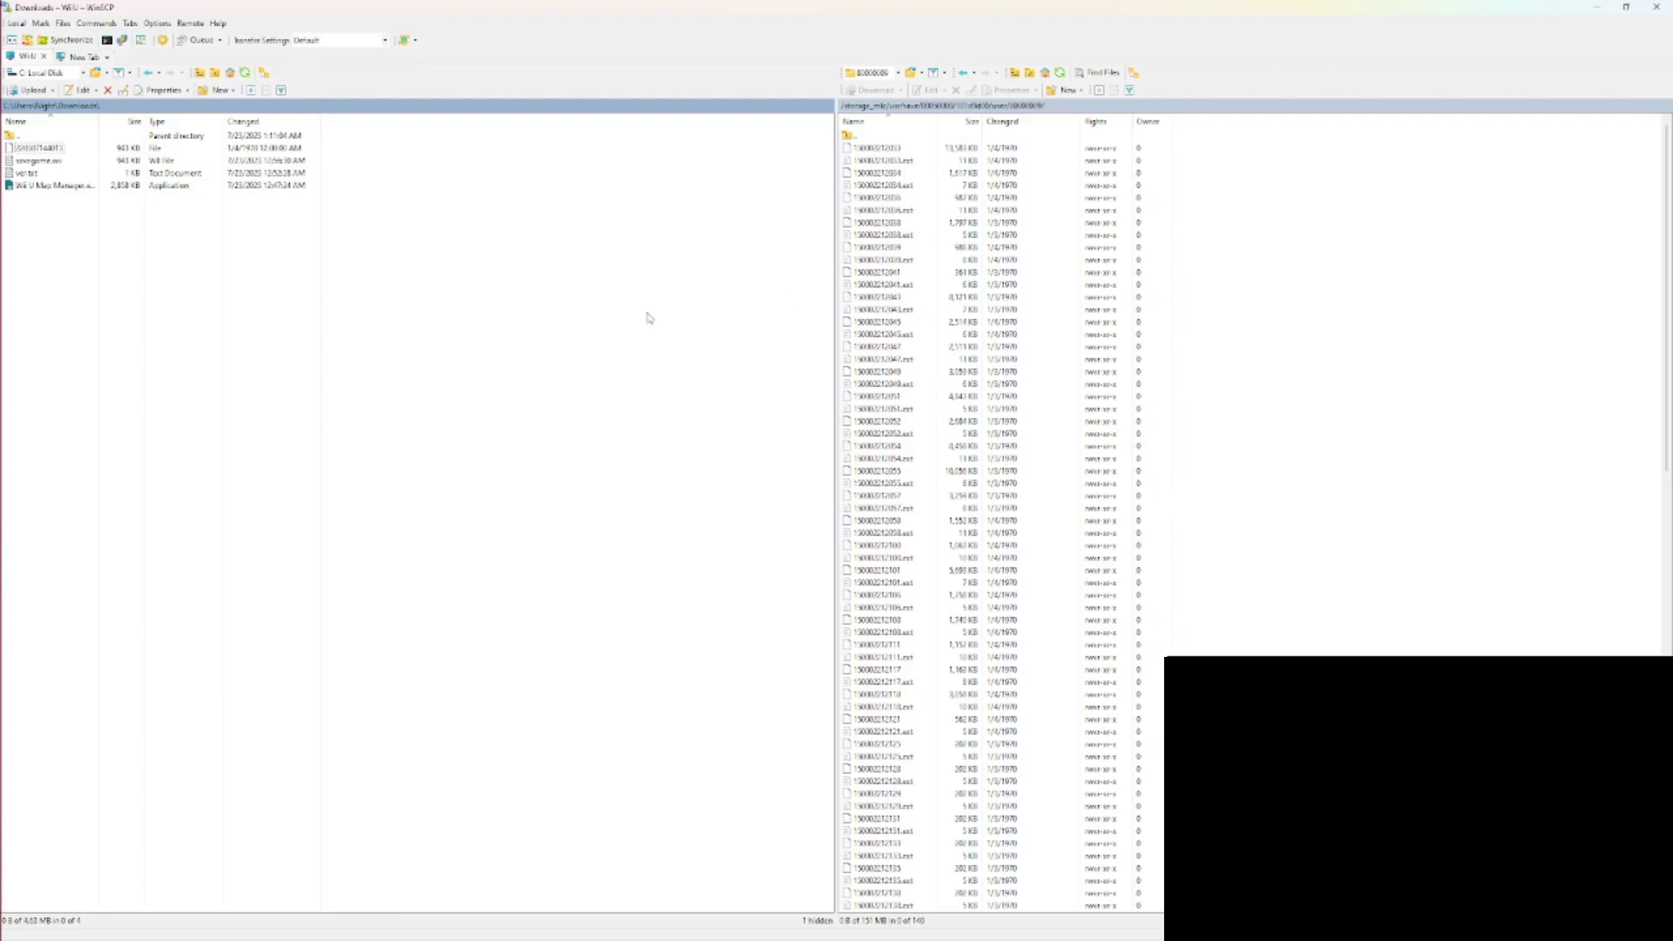
Close the WiiU session and dismiss the WinSCP Login dialog
left_click(44, 56)
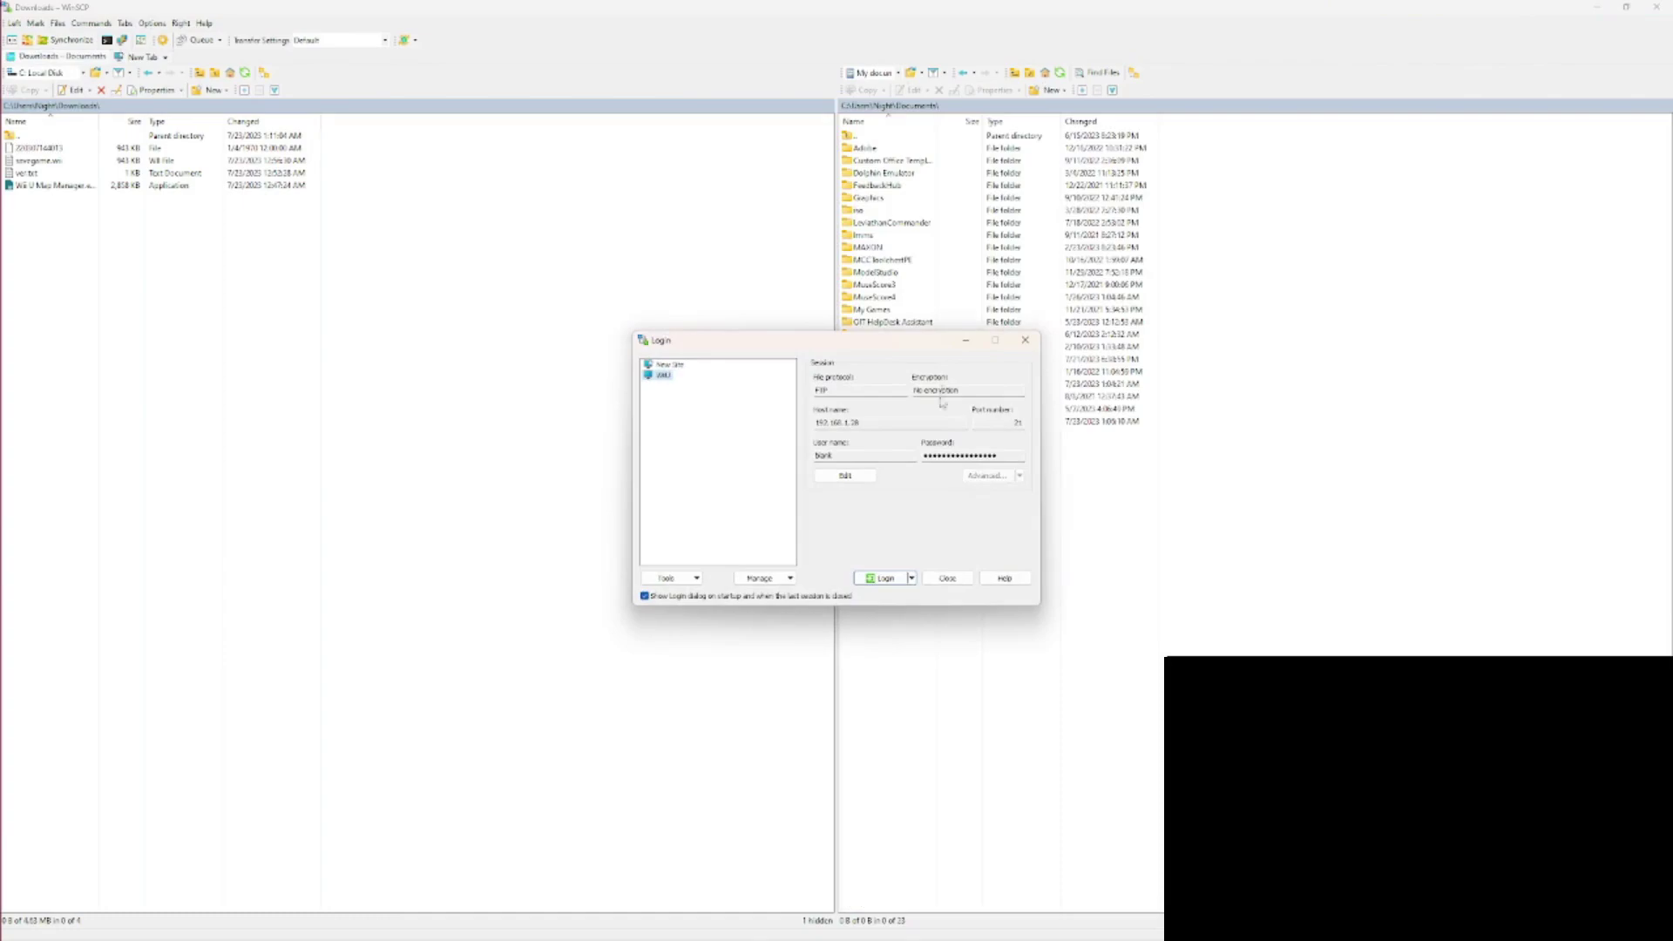
left_click(1024, 340)
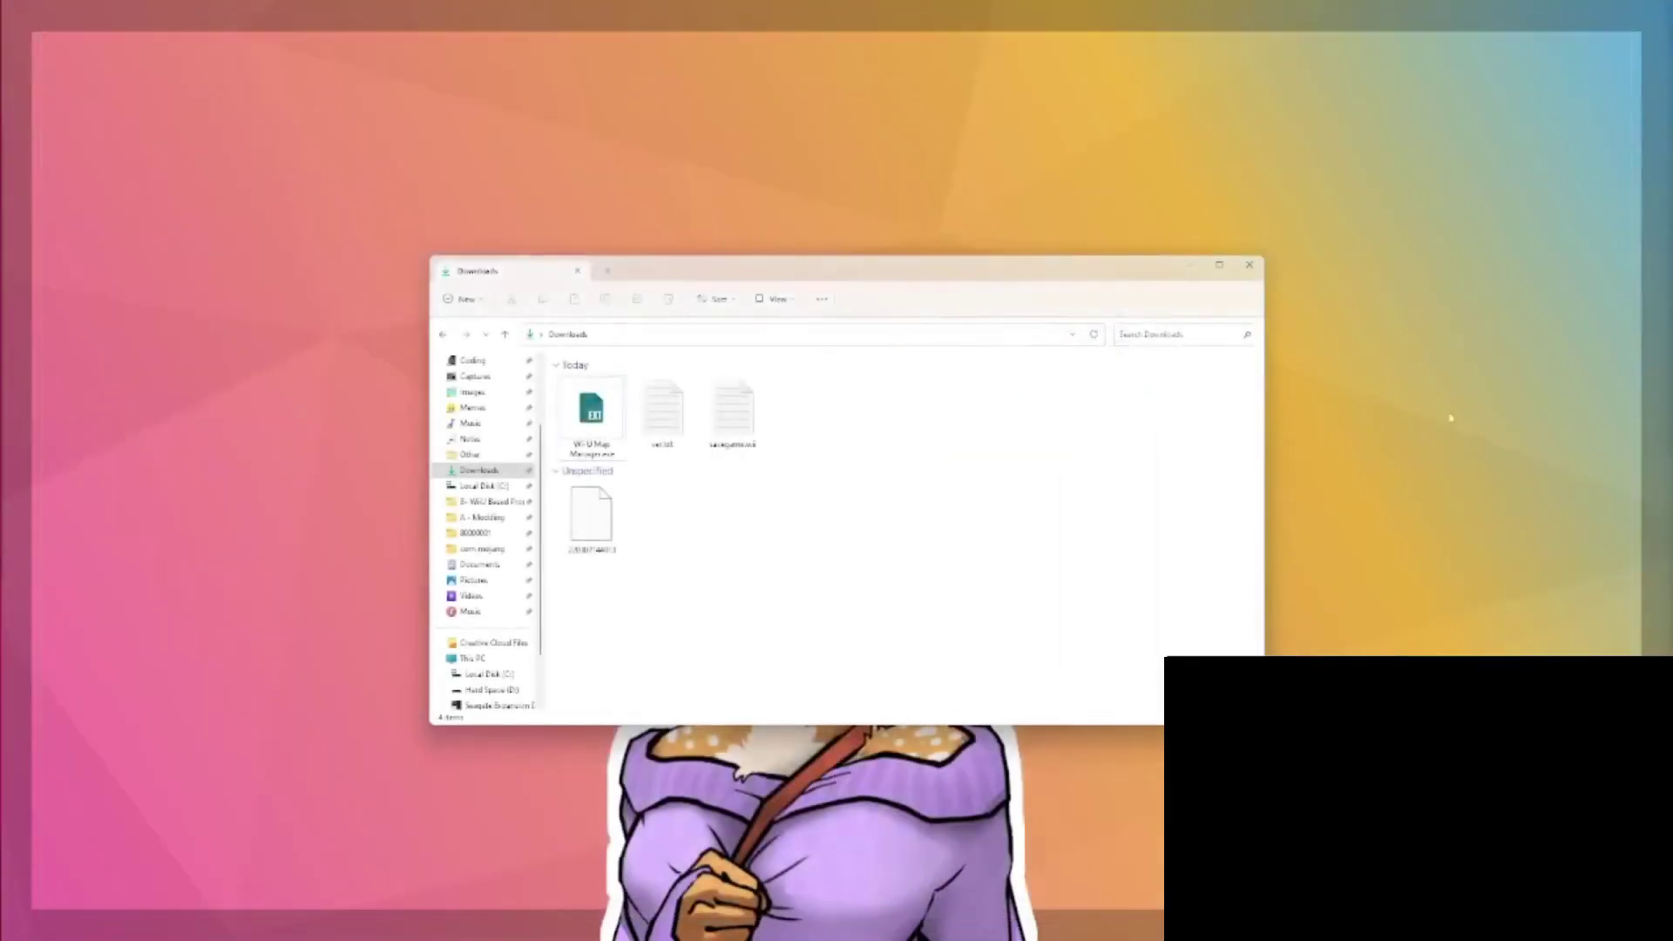